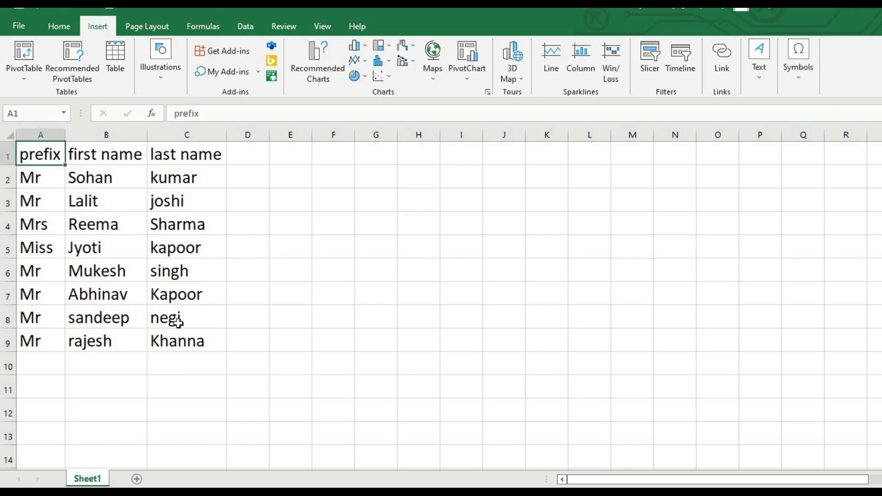
# - Examine the prefix, first name and last name columns of the name list in A1:C9
pyautogui.click(161, 309)
pyautogui.click(100, 226)
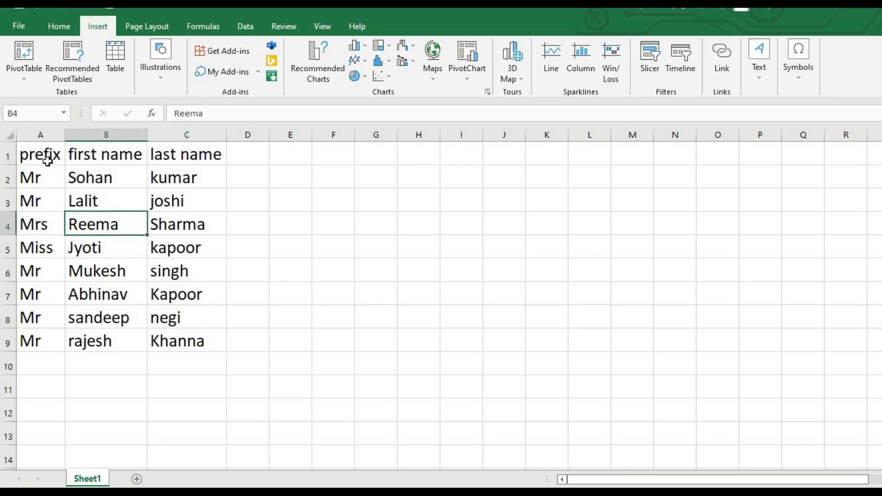
pyautogui.click(48, 161)
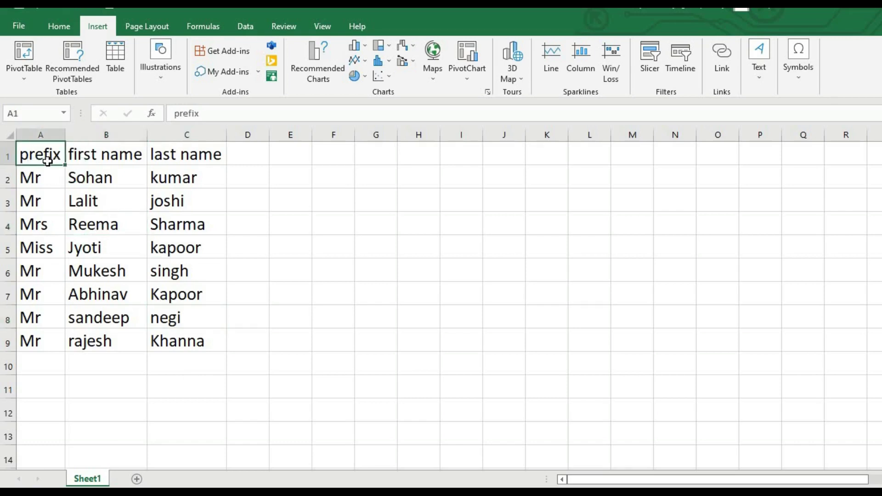
pyautogui.click(85, 160)
pyautogui.click(58, 157)
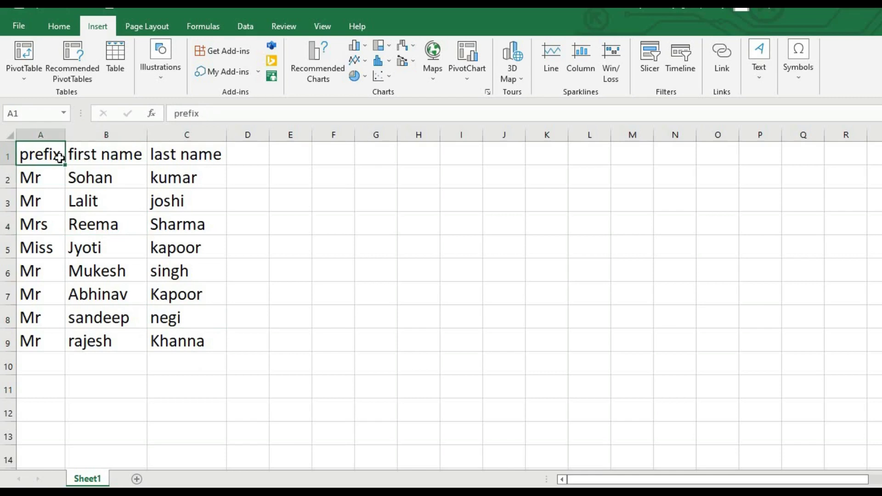
pyautogui.click(90, 158)
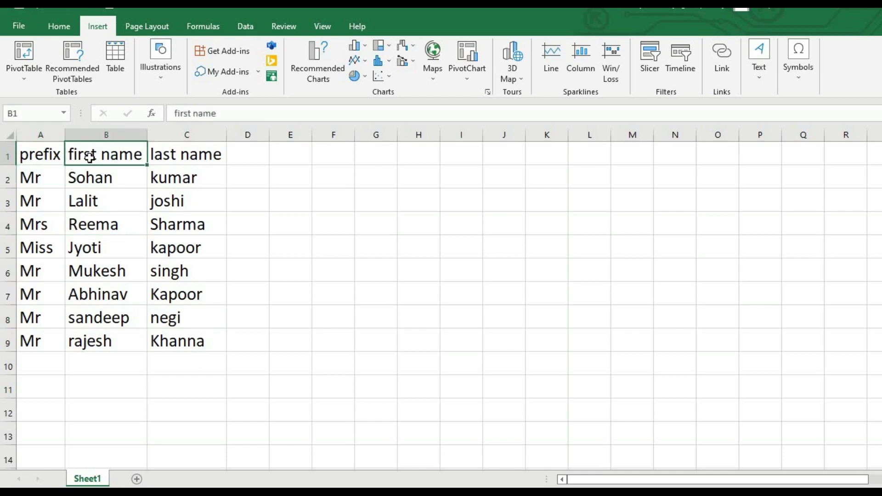
pyautogui.click(175, 151)
pyautogui.click(181, 255)
pyautogui.click(183, 342)
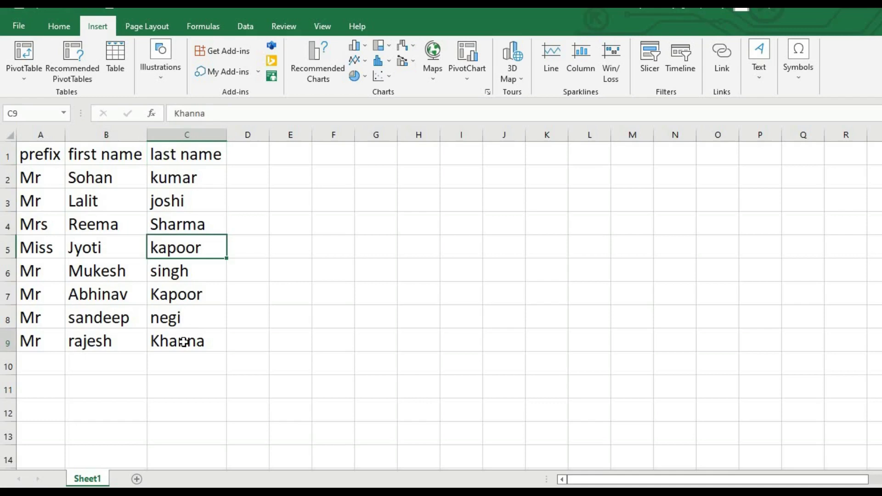
pyautogui.click(97, 291)
pyautogui.click(50, 161)
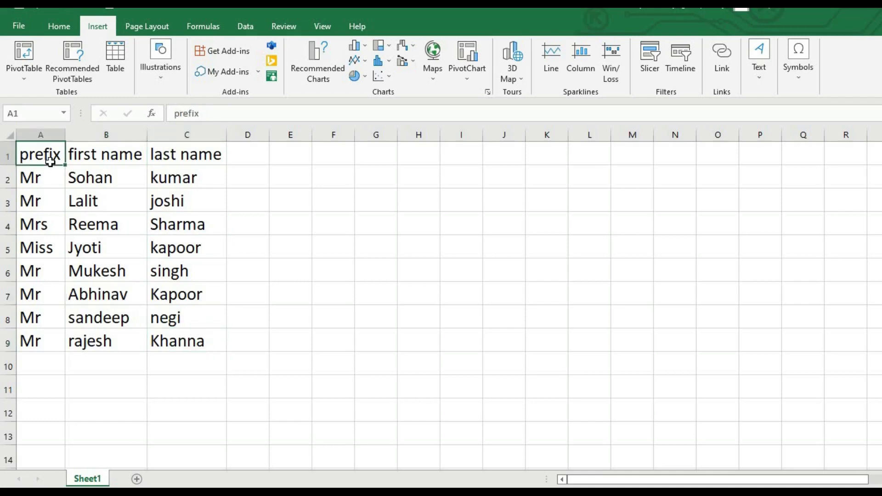
pyautogui.click(248, 229)
pyautogui.click(53, 160)
pyautogui.click(145, 244)
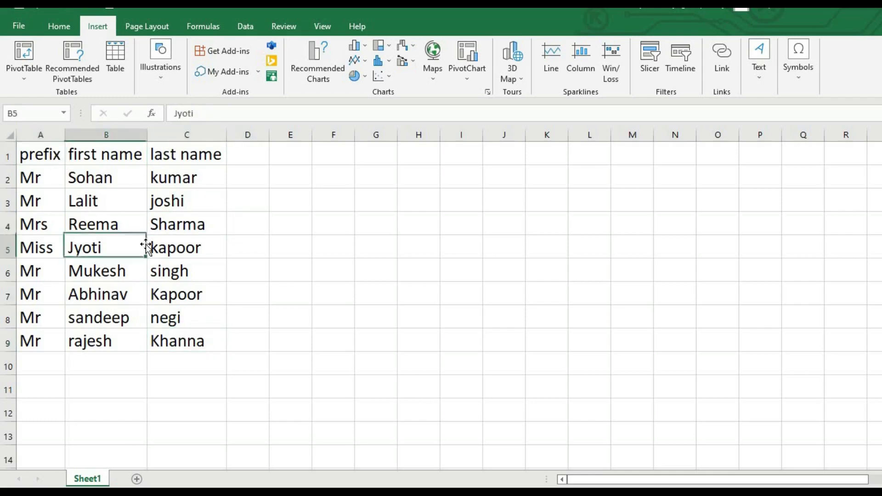
# - Create a query from the name list in A1:C9, treating its first row as table headers
pyautogui.click(40, 154)
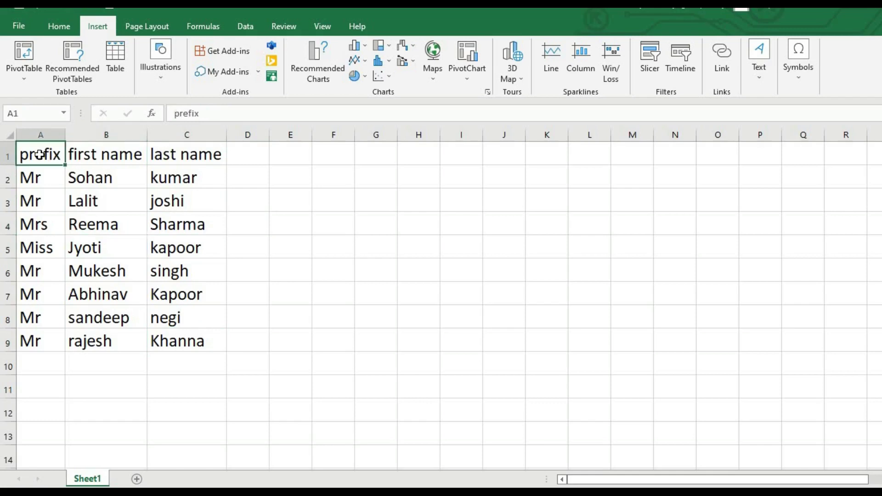
pyautogui.click(243, 27)
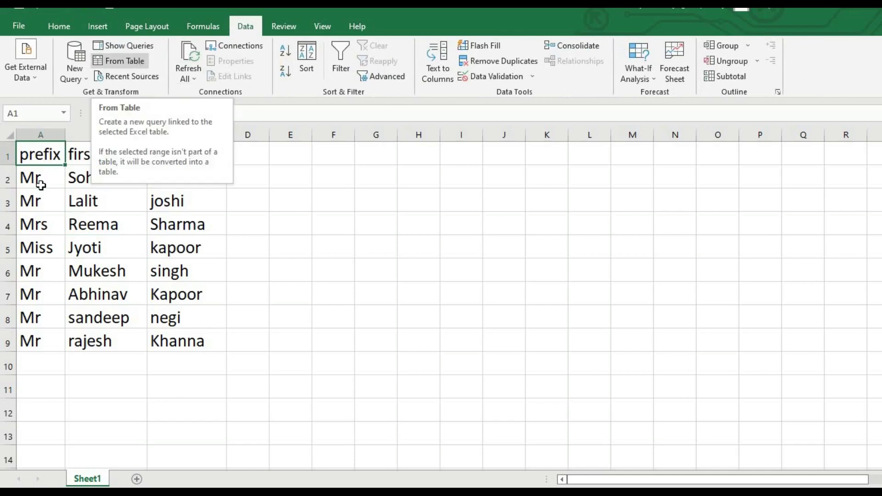
pyautogui.click(131, 65)
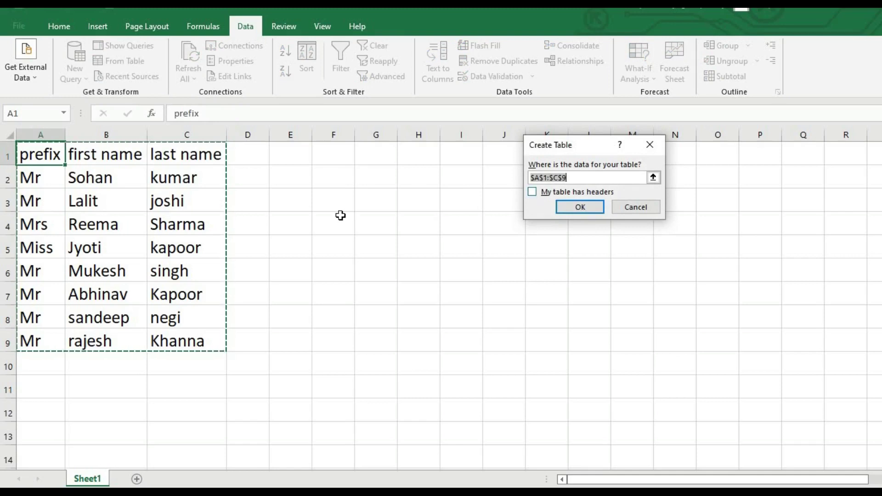
pyautogui.click(534, 193)
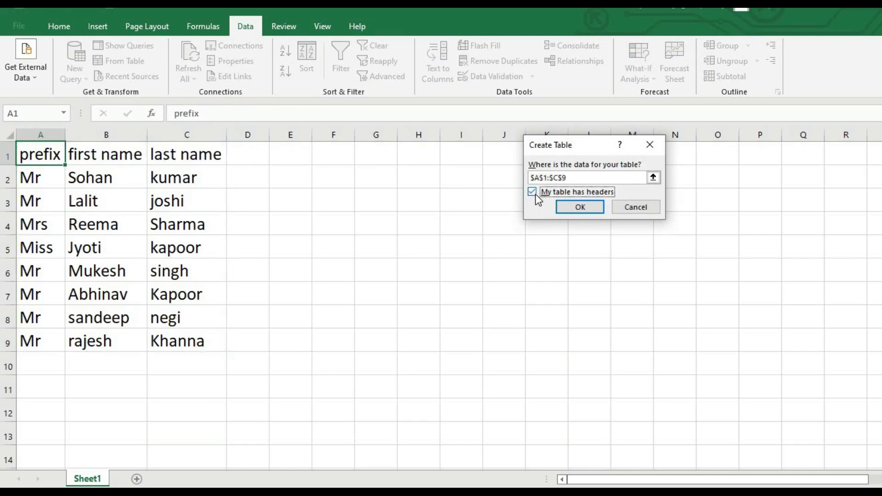
pyautogui.click(571, 205)
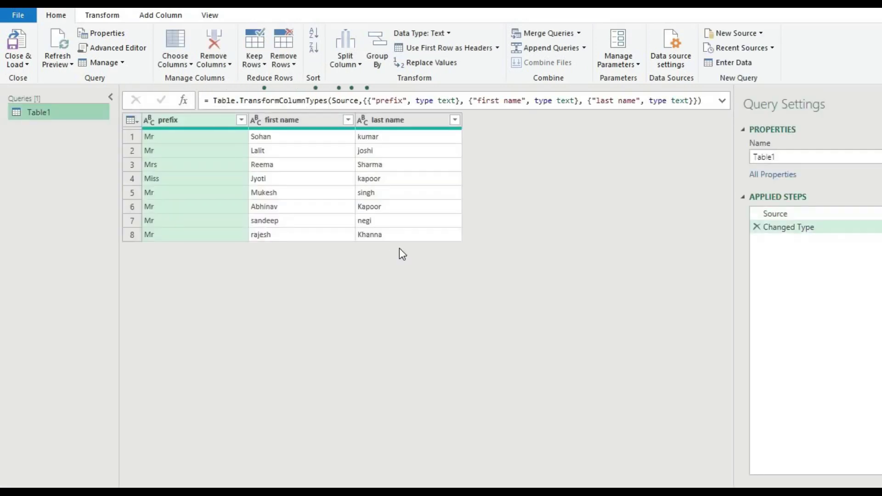
pyautogui.click(184, 150)
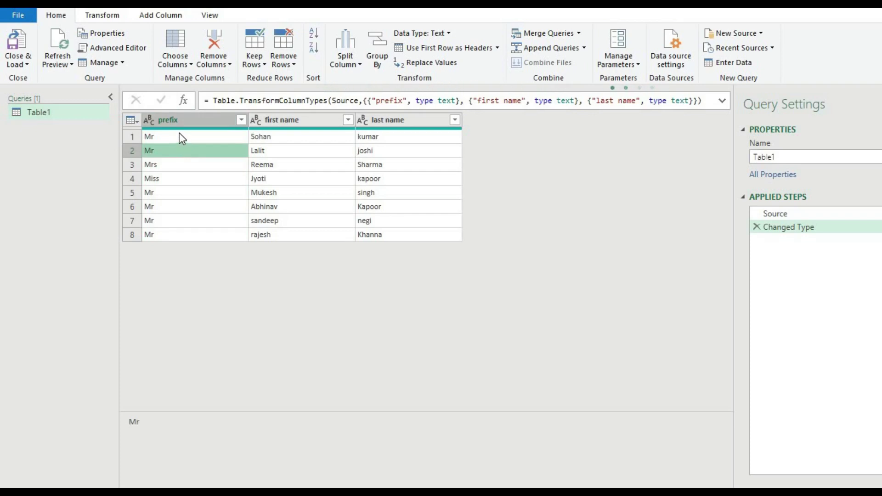
pyautogui.click(189, 140)
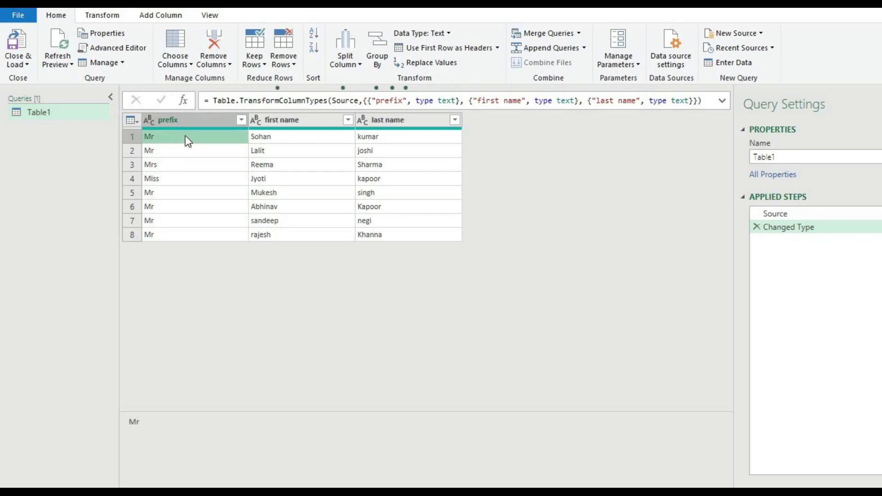
pyautogui.click(275, 153)
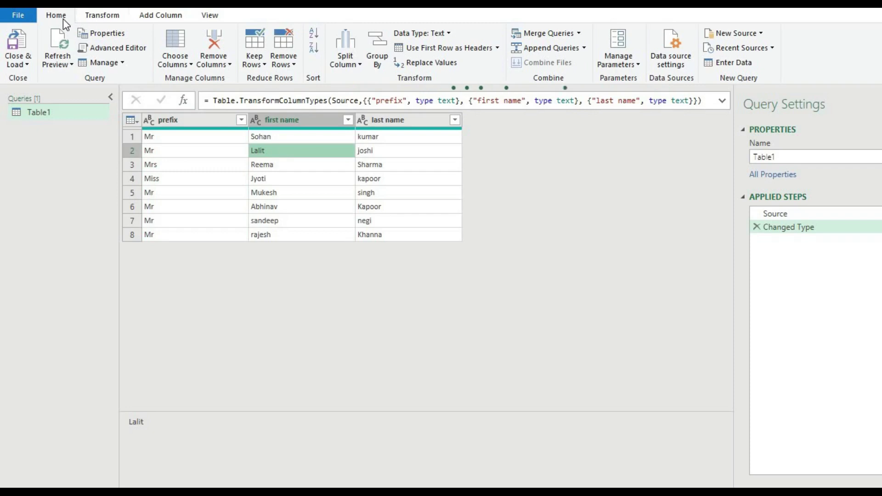
# - Trim the text in the prefix, first name and last name columns together and convert it to uppercase
pyautogui.click(105, 16)
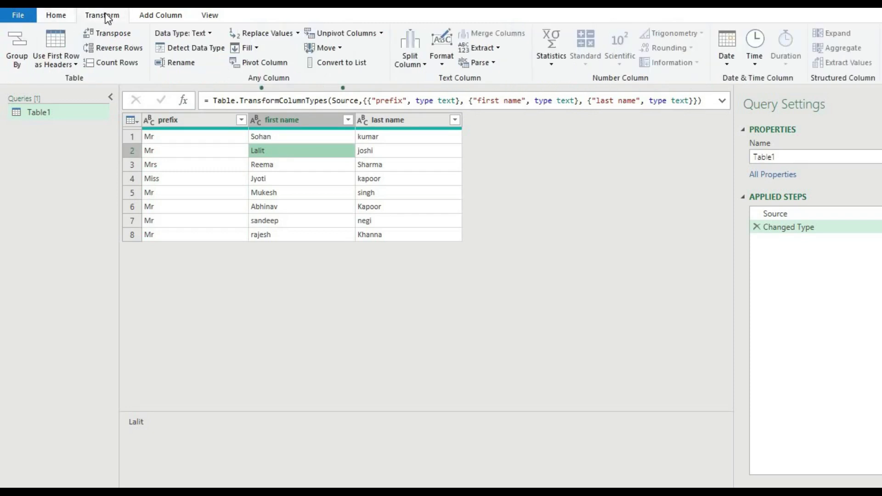
pyautogui.click(437, 56)
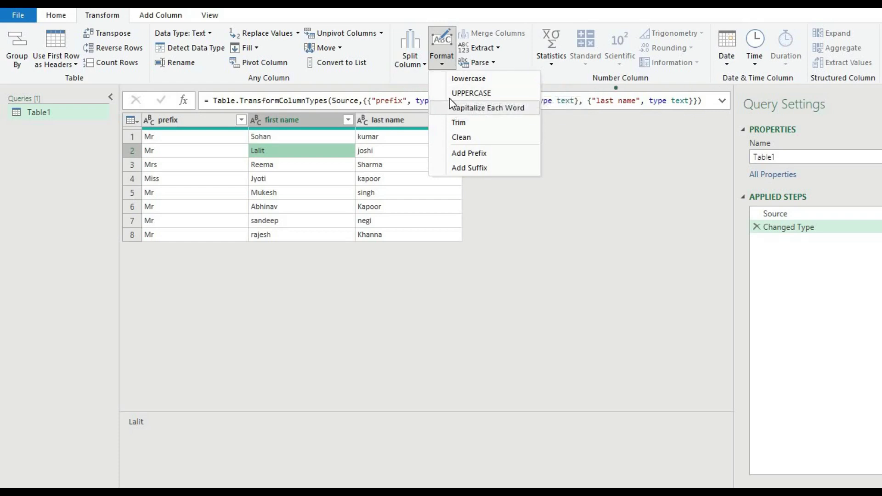
pyautogui.click(321, 181)
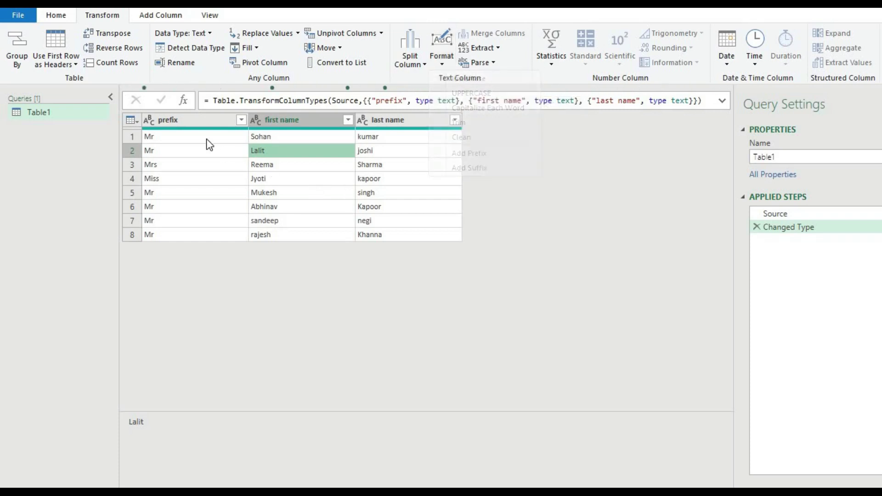
pyautogui.moveTo(197, 128)
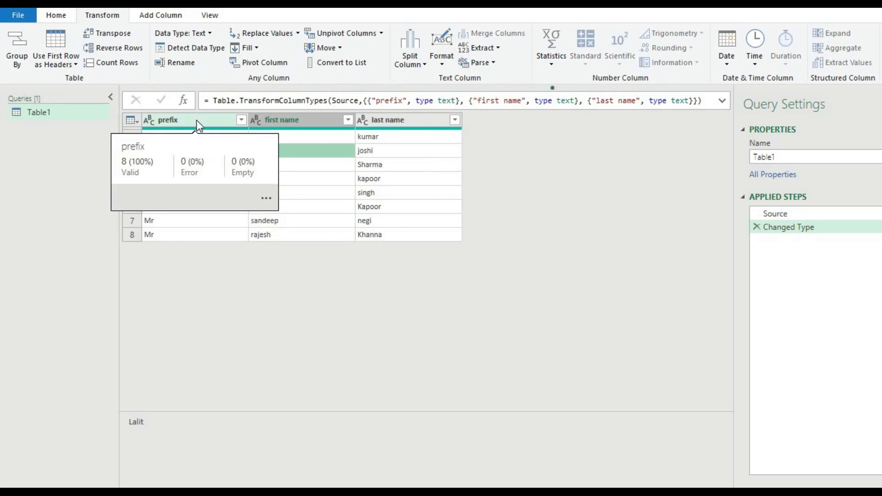
pyautogui.click(197, 120)
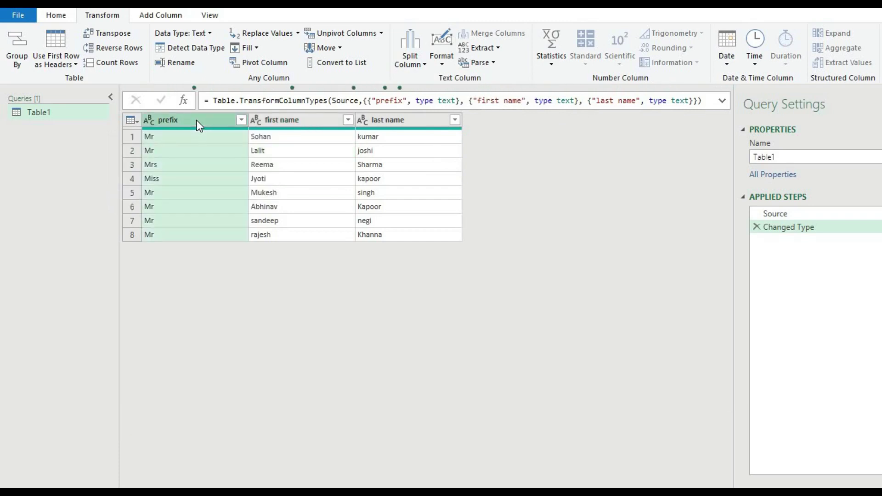
pyautogui.keyDown('ctrl'); pyautogui.click(275, 117); pyautogui.keyUp('ctrl')
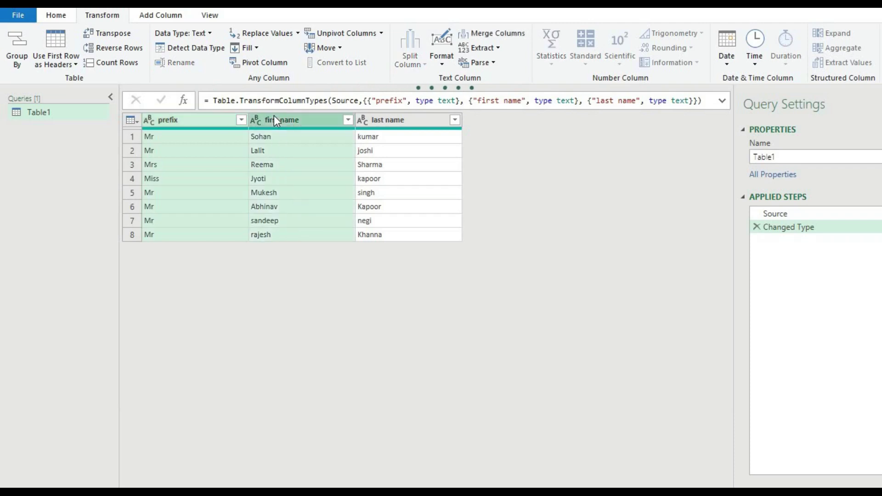
pyautogui.keyDown('ctrl'); pyautogui.click(387, 120); pyautogui.keyUp('ctrl')
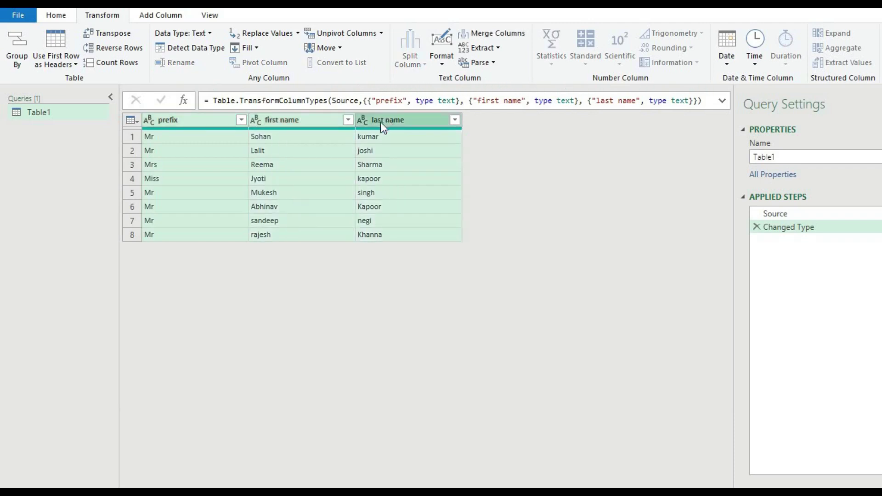
pyautogui.click(442, 64)
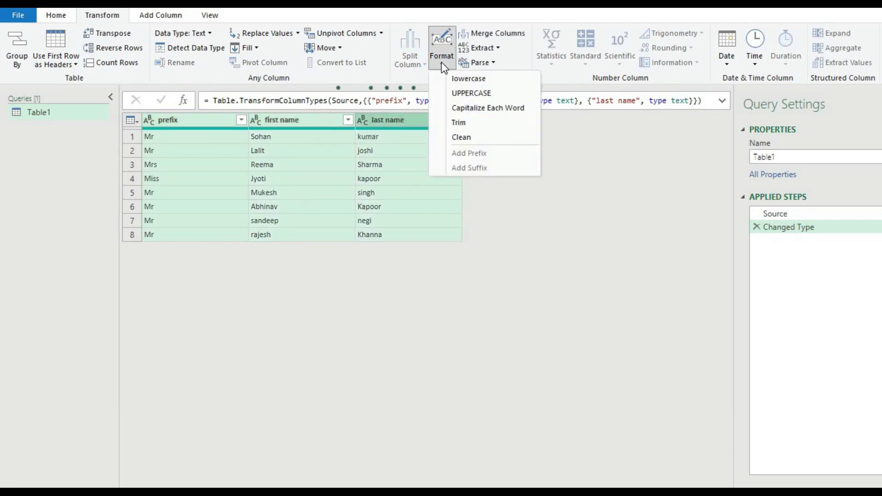
pyautogui.click(458, 123)
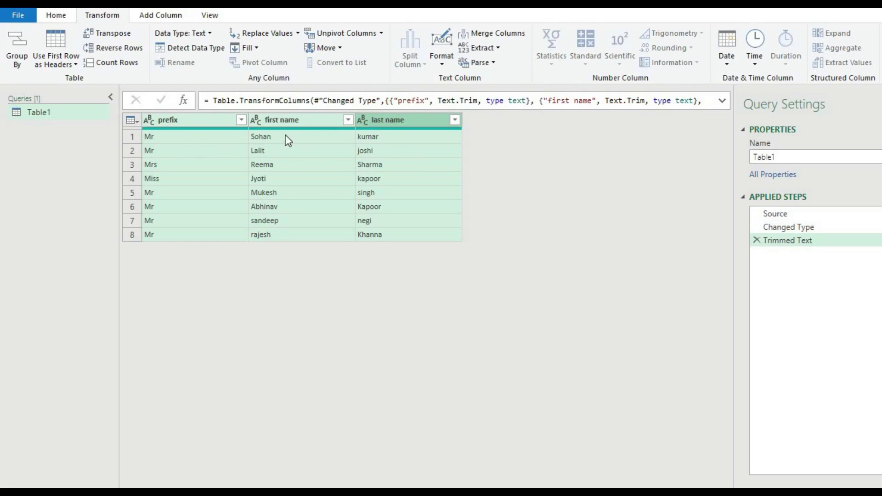
pyautogui.click(439, 60)
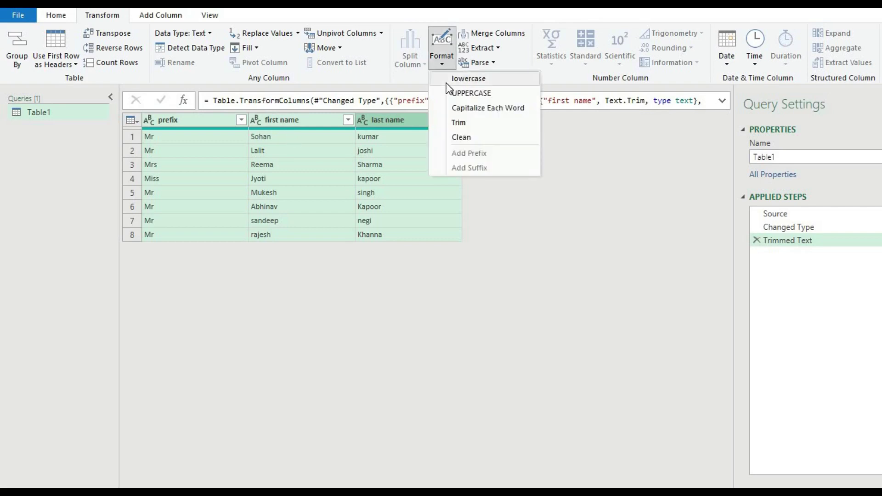
pyautogui.click(470, 93)
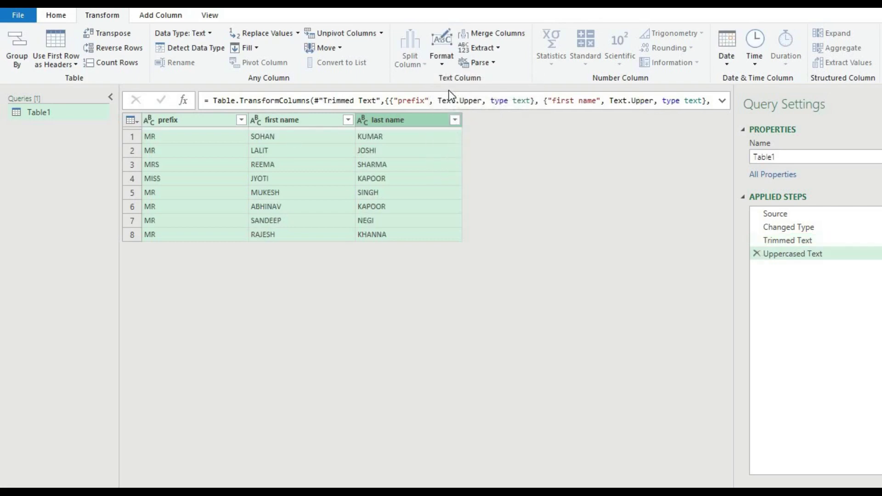
pyautogui.click(249, 153)
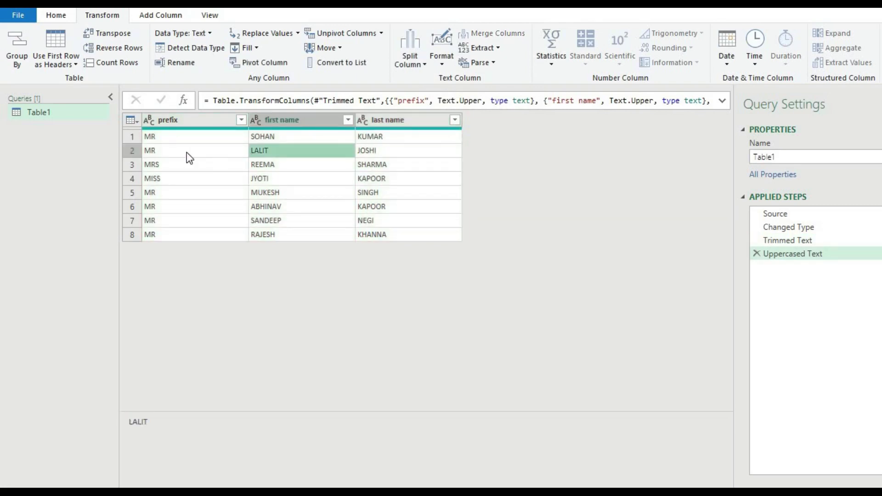
pyautogui.click(187, 152)
pyautogui.click(302, 153)
pyautogui.click(387, 164)
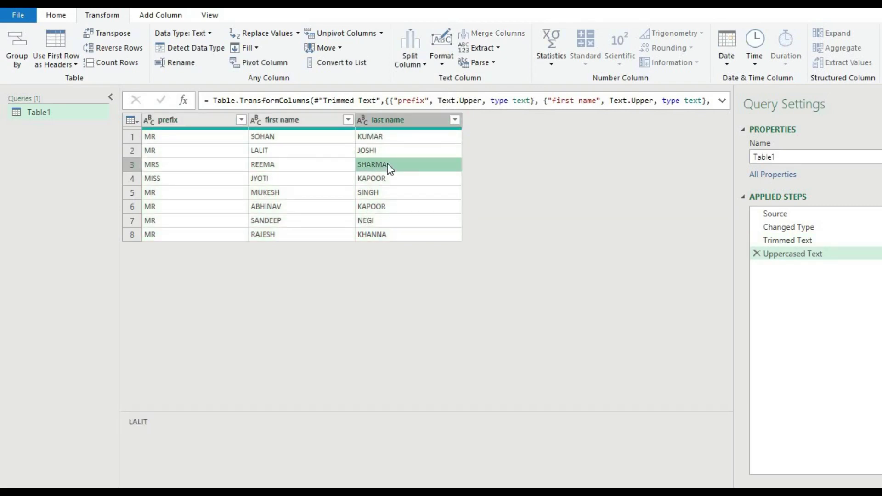
pyautogui.click(298, 149)
pyautogui.click(224, 154)
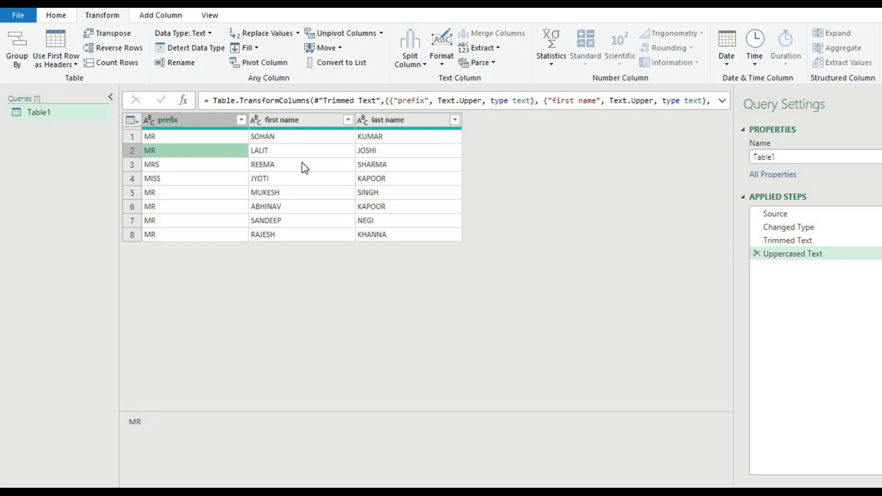
pyautogui.click(301, 163)
# - Convert the prefix column's text to lowercase and apply Capitalize Each Word to the same column
pyautogui.click(440, 62)
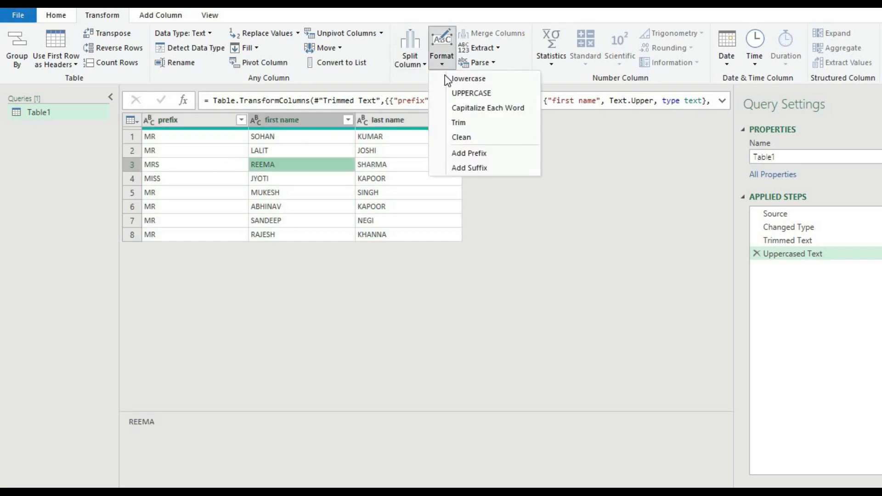
pyautogui.click(198, 122)
pyautogui.click(198, 123)
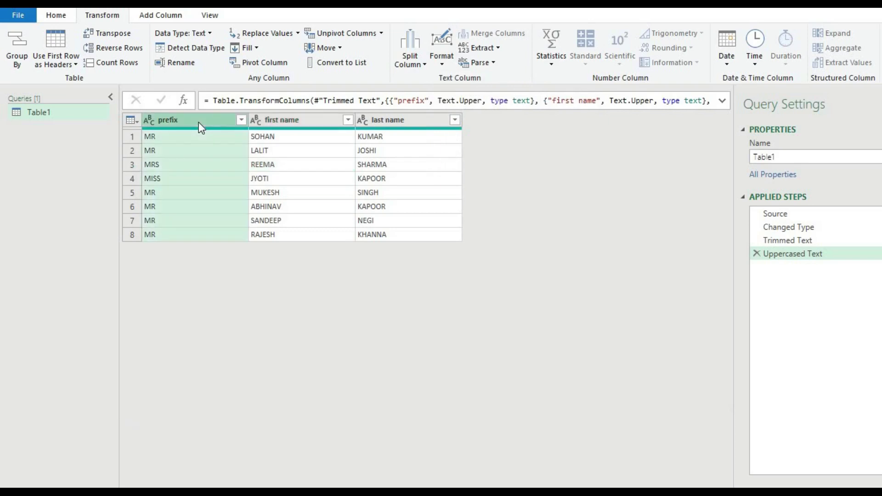
pyautogui.click(441, 50)
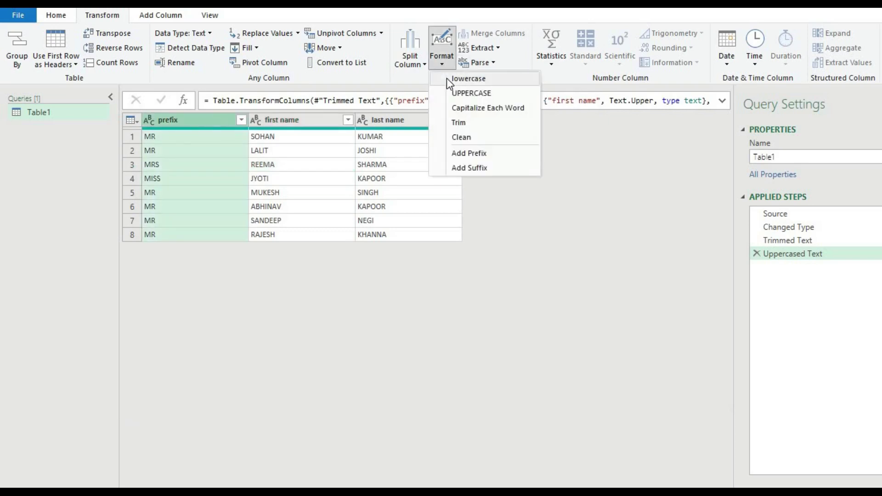
pyautogui.click(446, 78)
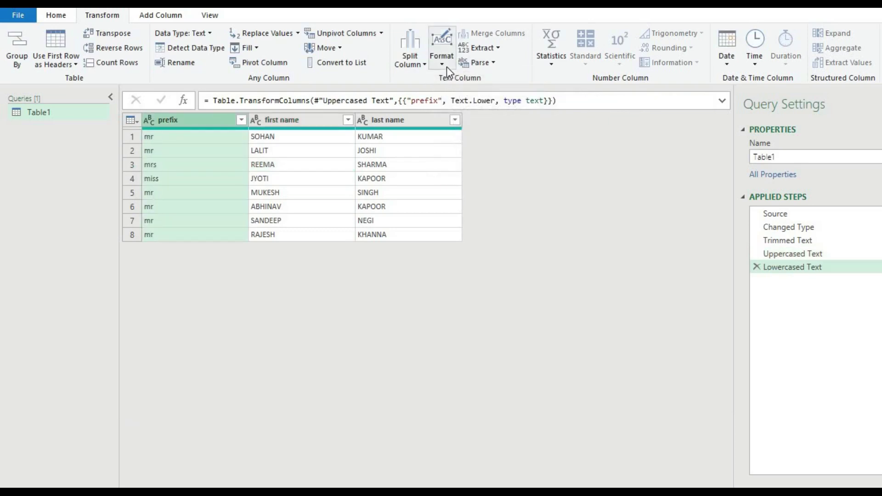
pyautogui.click(447, 67)
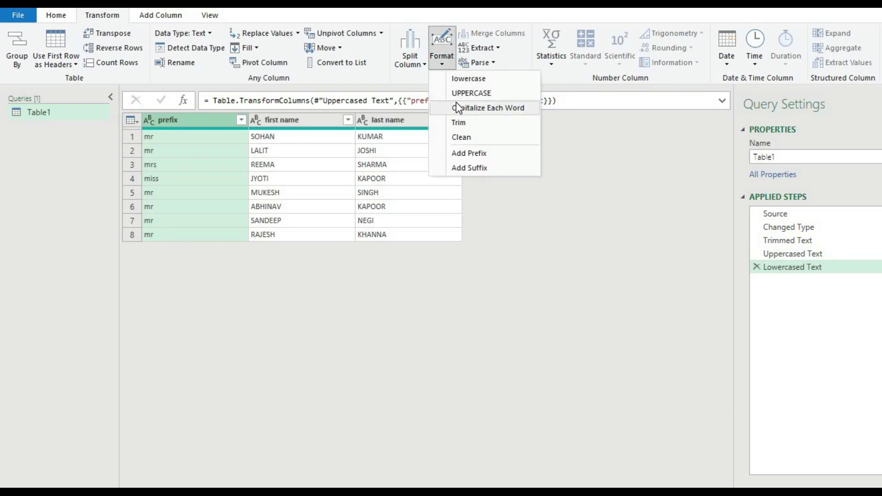
pyautogui.click(458, 107)
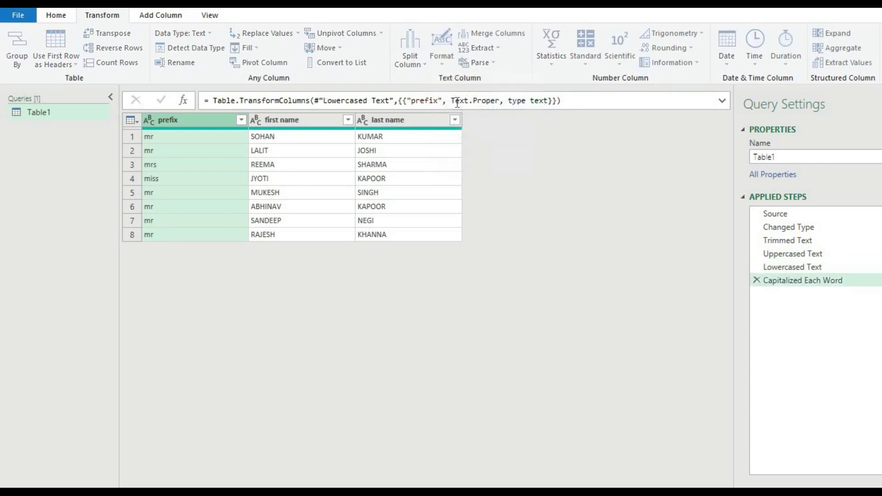
# - Apply Capitalize Each Word to the text in the first name column, twice in a row
pyautogui.click(287, 123)
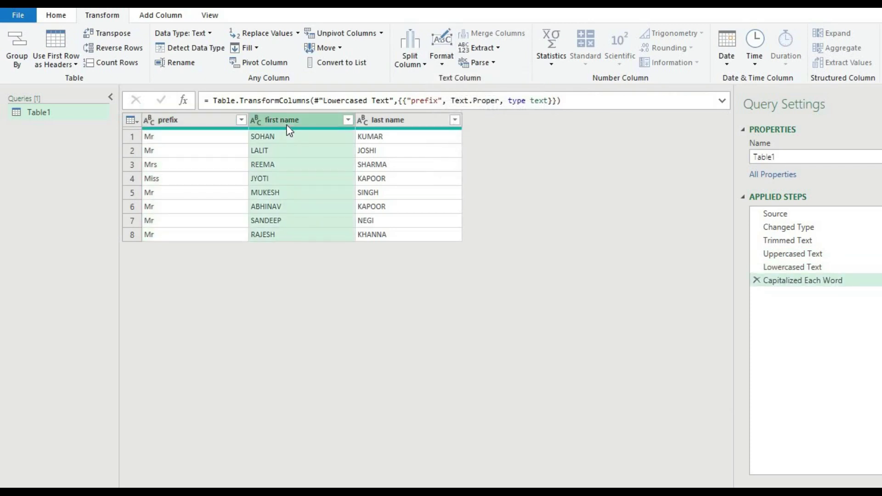
pyautogui.click(446, 68)
pyautogui.click(456, 107)
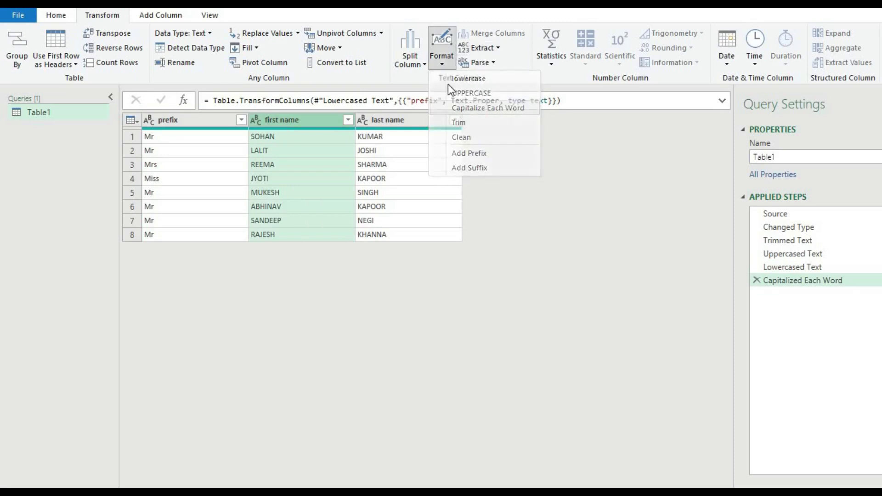
pyautogui.click(442, 65)
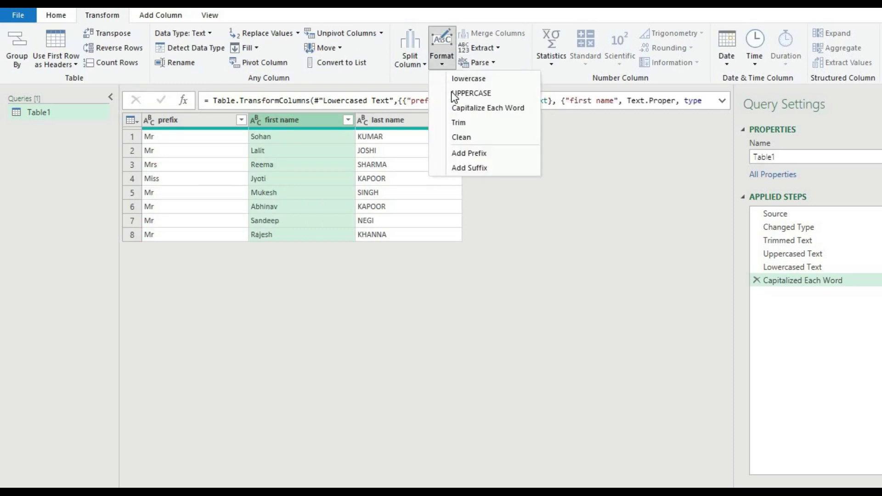
pyautogui.click(456, 109)
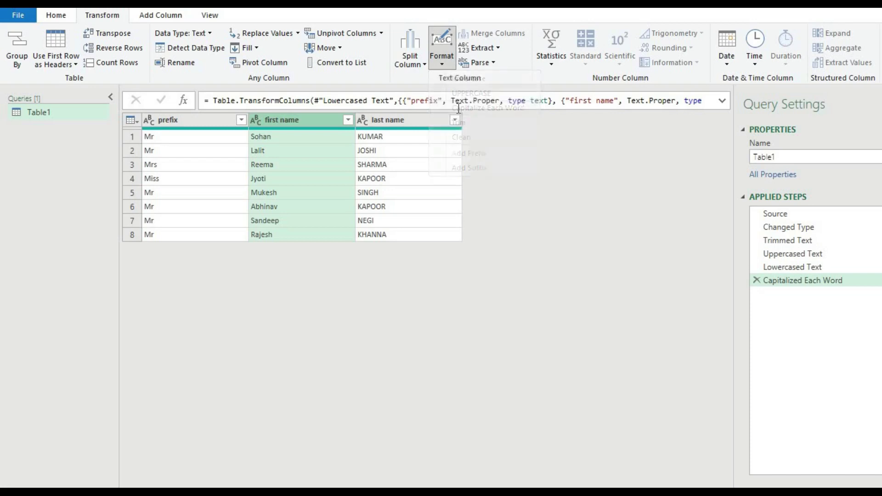
# - Delete the duplicate Capitalized Each Word1 step and apply Capitalize Each Word to the last name column
pyautogui.click(404, 120)
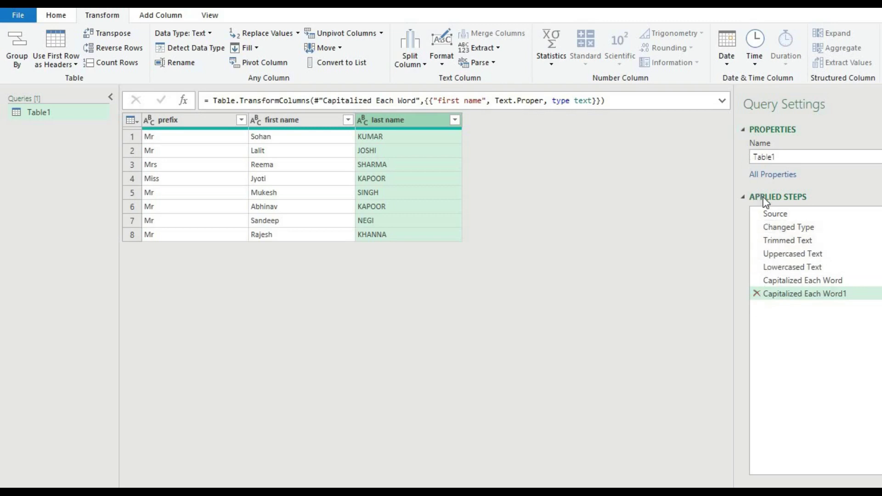
pyautogui.click(756, 295)
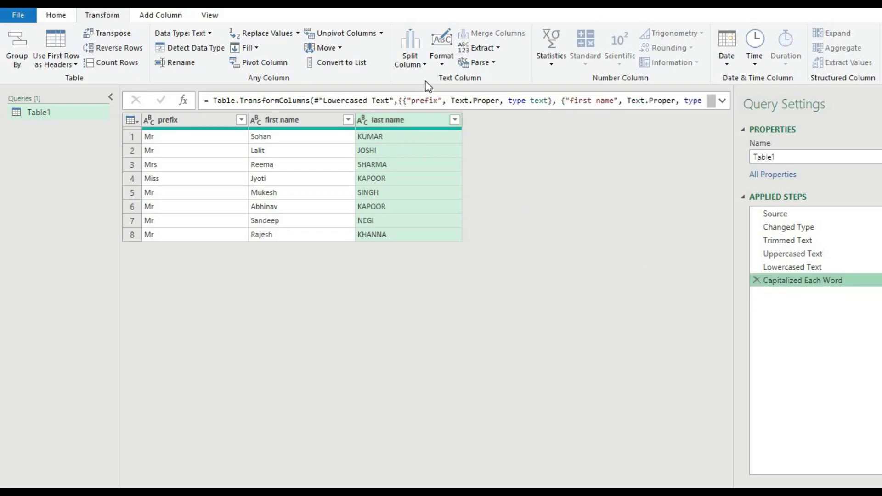
pyautogui.click(436, 68)
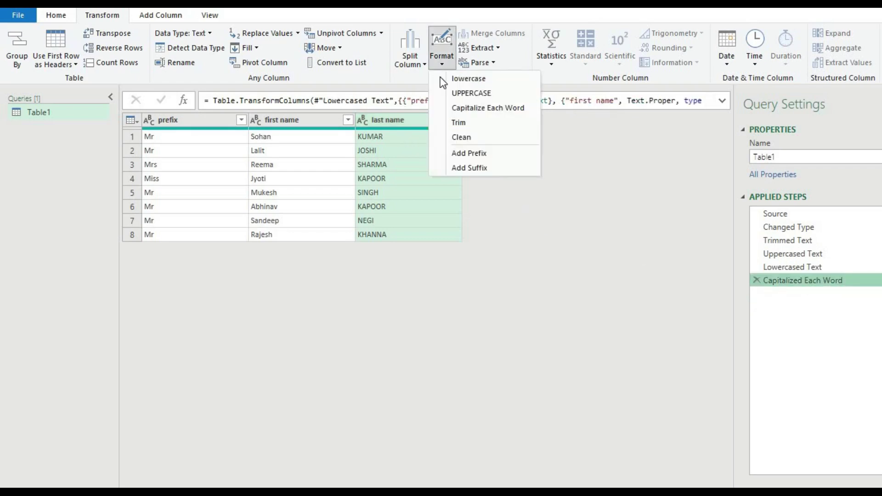
pyautogui.click(472, 108)
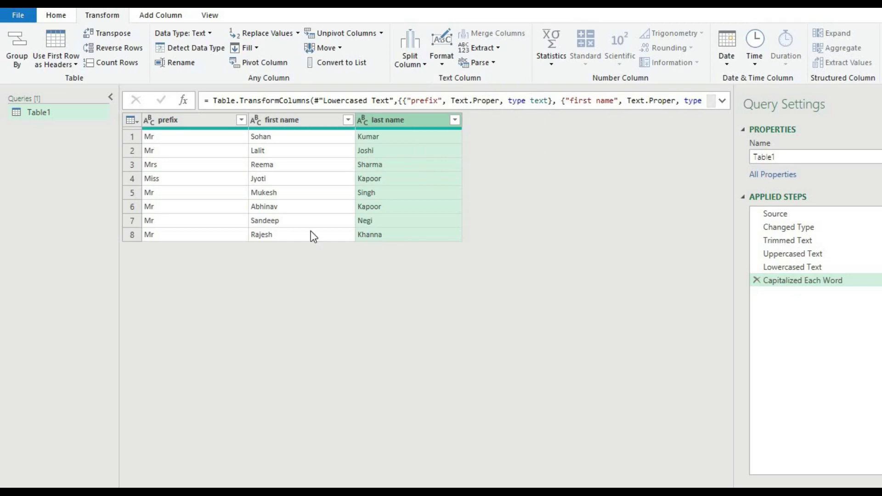
pyautogui.click(377, 188)
pyautogui.click(297, 178)
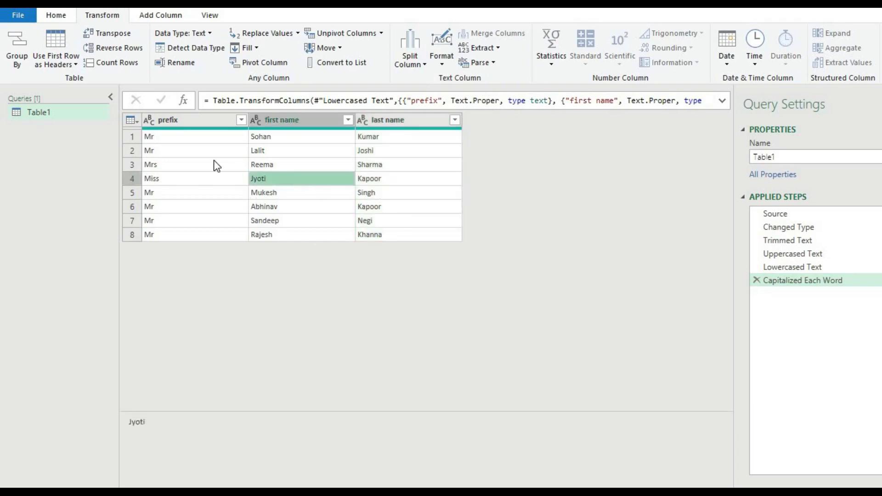
pyautogui.click(215, 164)
# - Try merging the prefix, first name and last name columns with a space separator, and remove that merge step
pyautogui.click(192, 128)
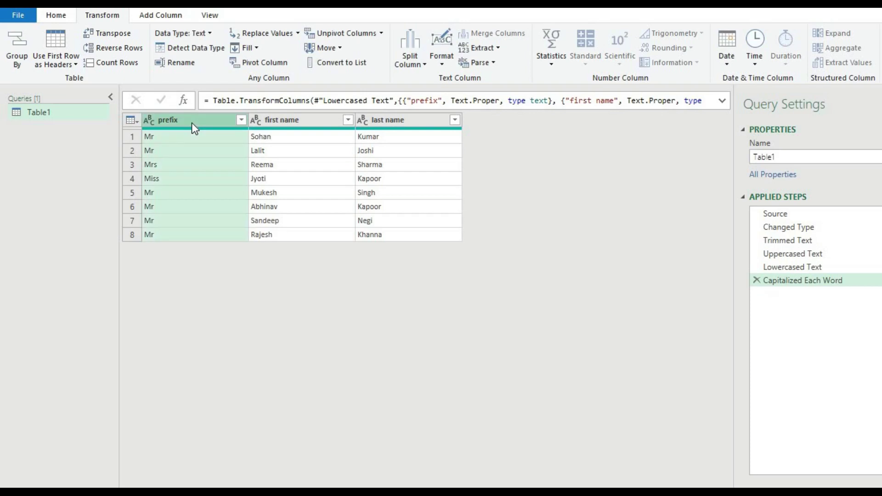
pyautogui.keyDown('ctrl'); pyautogui.click(278, 121); pyautogui.keyUp('ctrl')
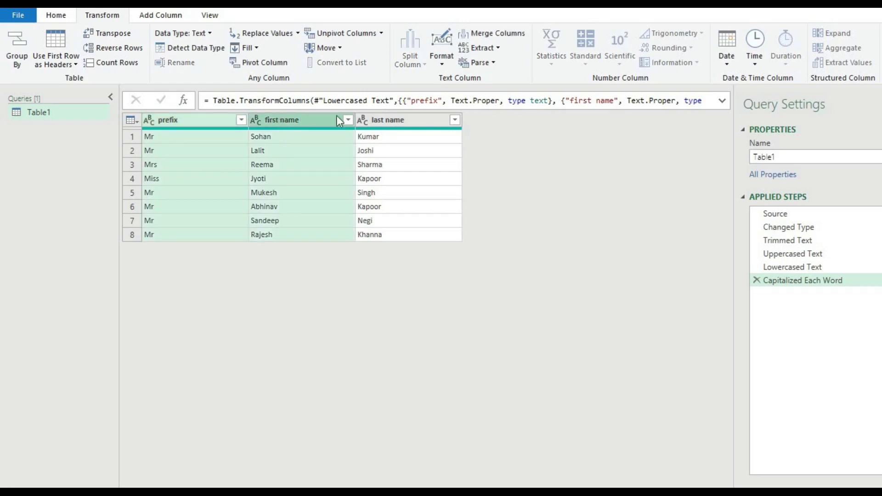
pyautogui.keyDown('ctrl'); pyautogui.click(374, 120); pyautogui.keyUp('ctrl')
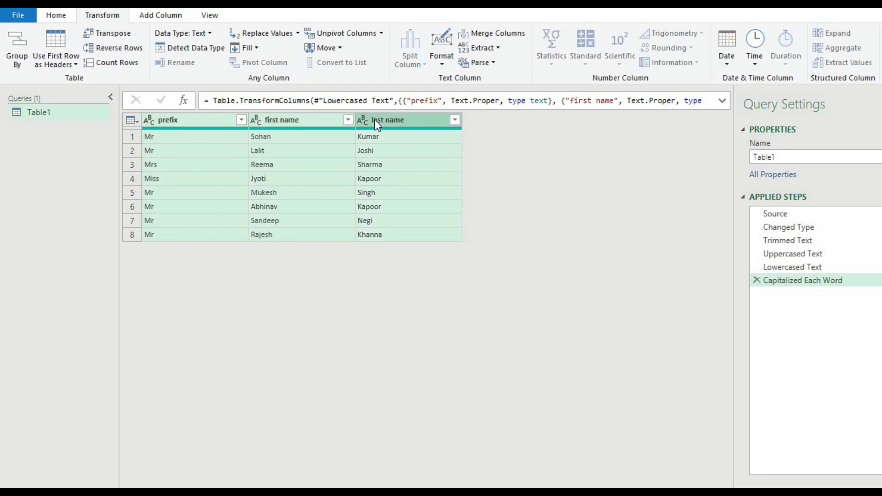
pyautogui.click(484, 36)
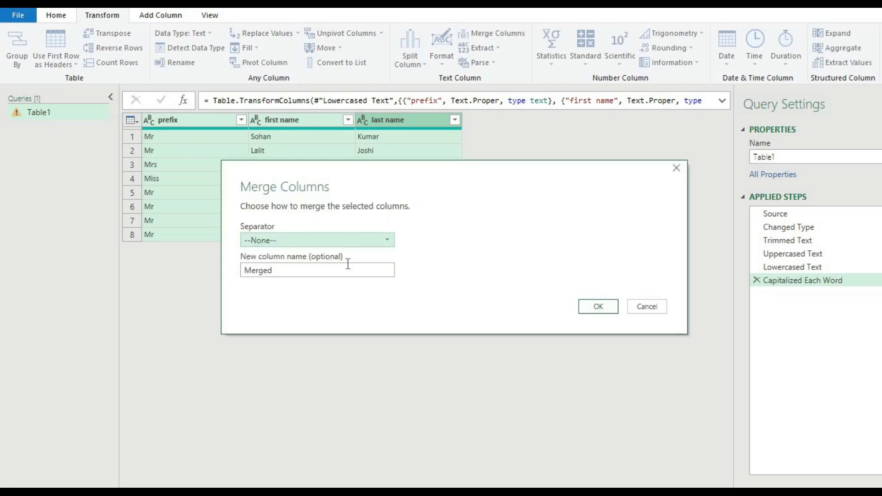
pyautogui.click(363, 237)
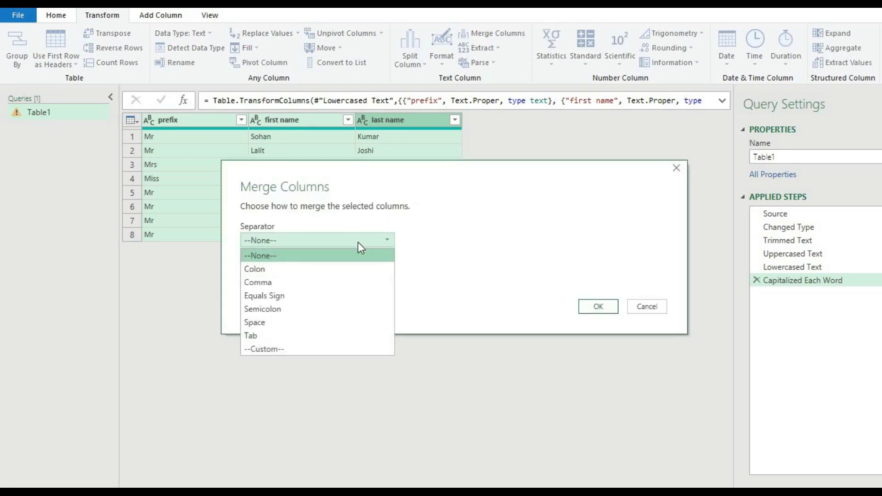
pyautogui.click(332, 320)
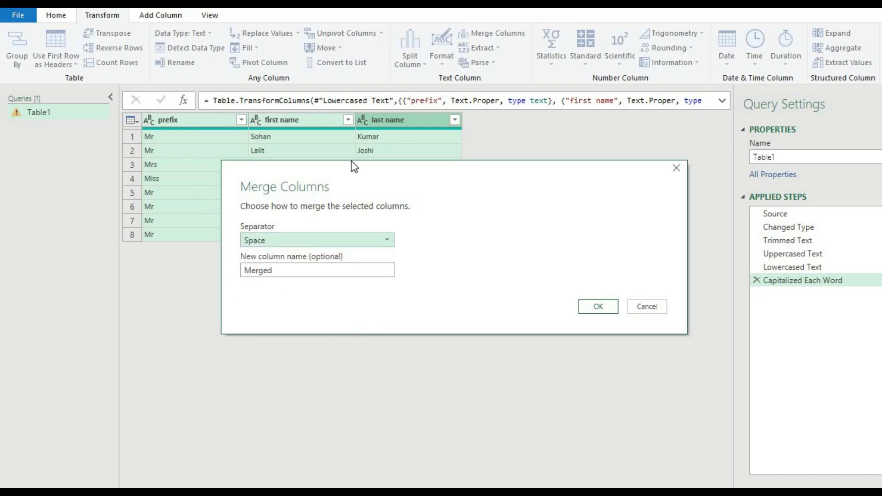
pyautogui.click(598, 305)
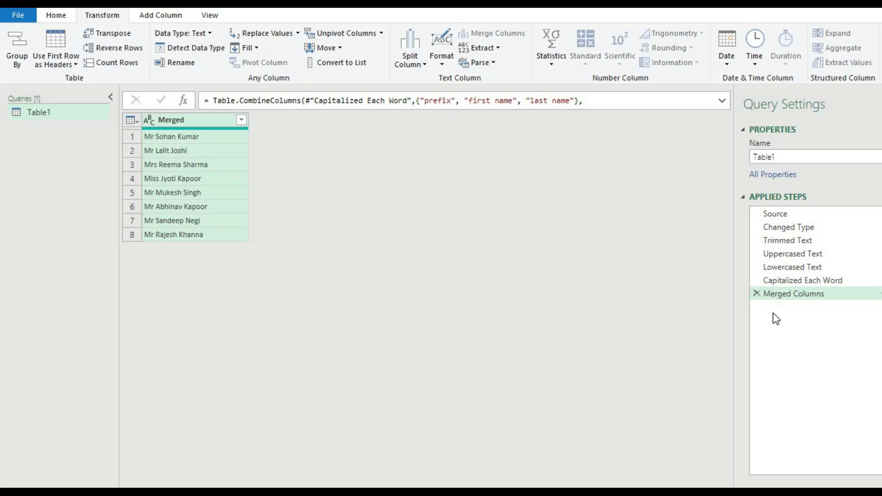
pyautogui.click(758, 294)
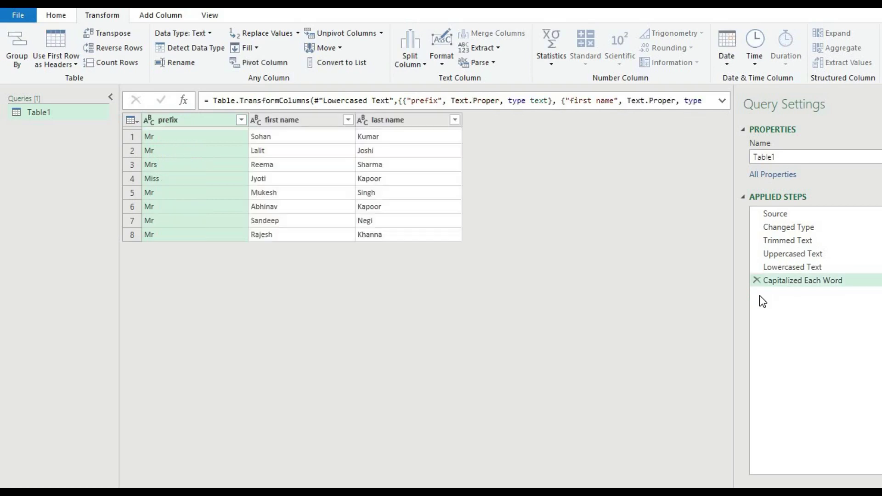
# - Try merging the columns in the order first name, prefix, last name with a space separator, and delete the merge step
pyautogui.click(192, 138)
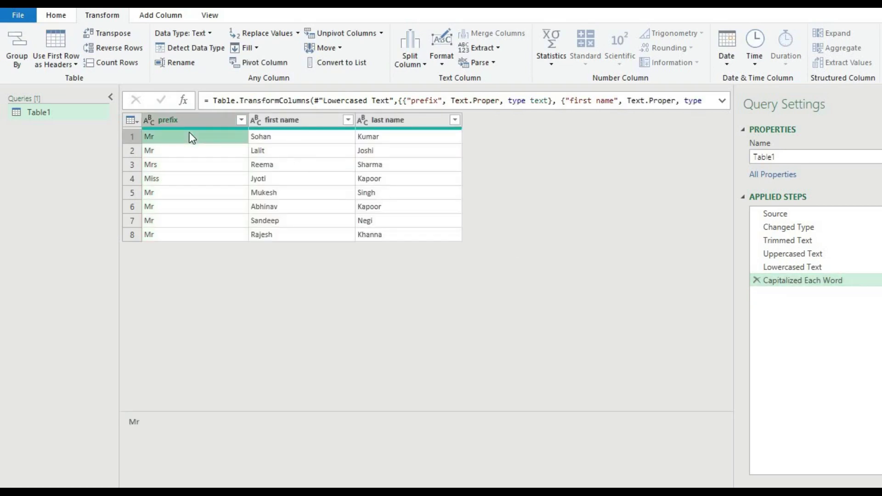
pyautogui.click(291, 125)
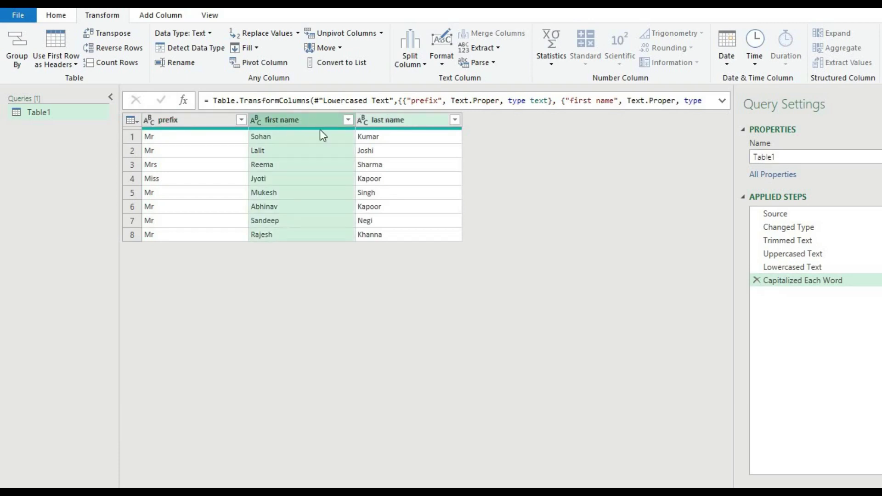
pyautogui.keyDown('ctrl'); pyautogui.click(227, 121); pyautogui.keyUp('ctrl')
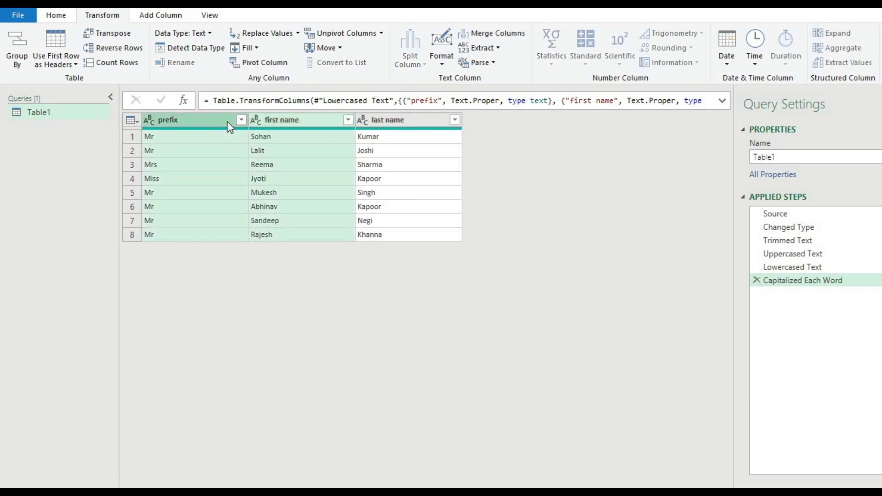
pyautogui.keyDown('ctrl'); pyautogui.click(389, 121); pyautogui.keyUp('ctrl')
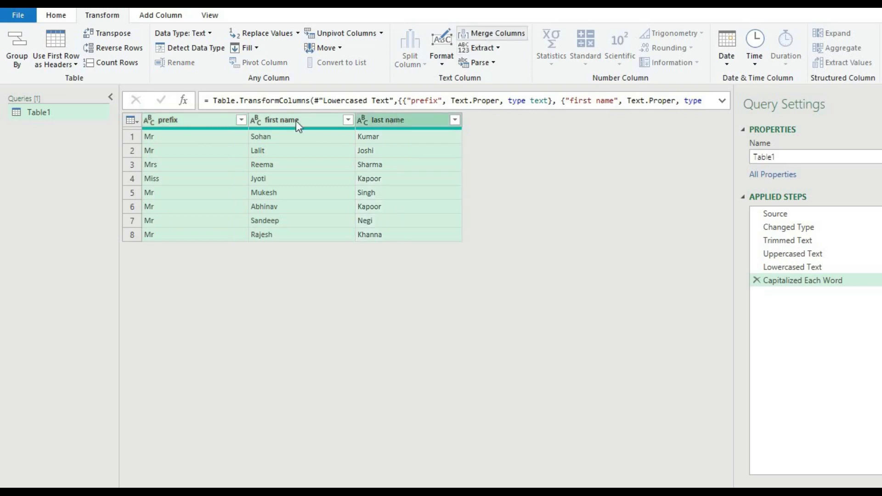
pyautogui.click(474, 37)
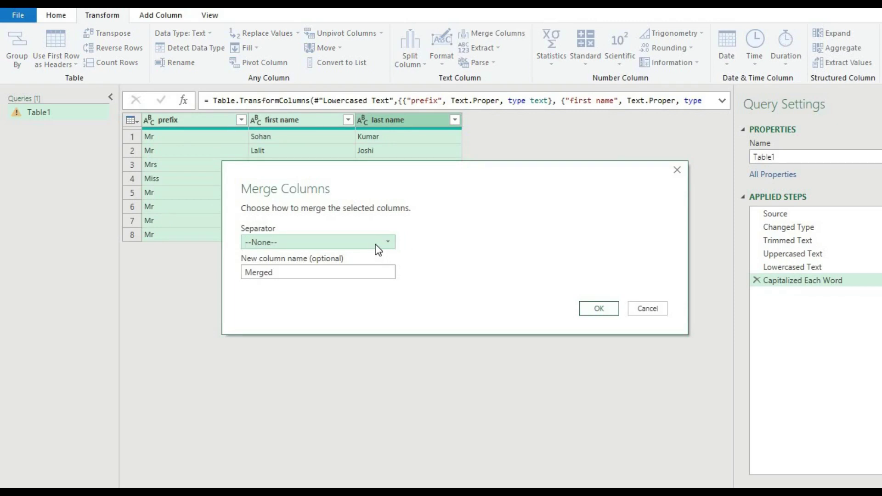
pyautogui.click(377, 250)
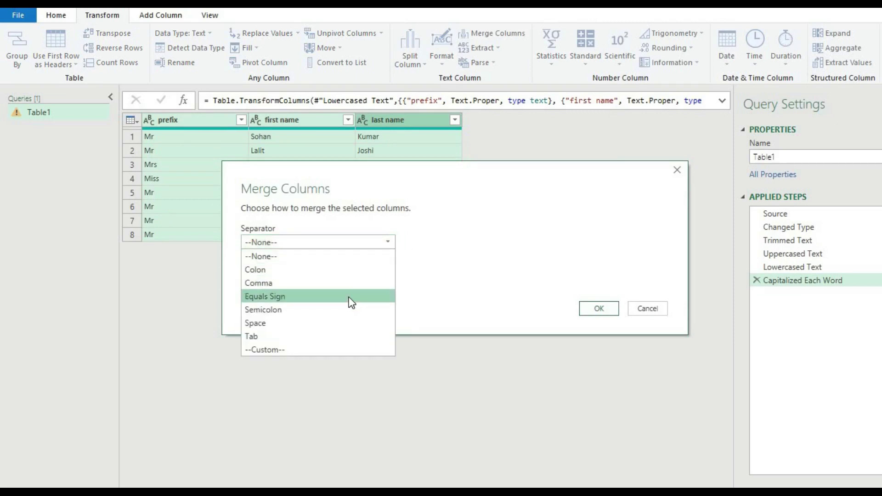
pyautogui.click(343, 324)
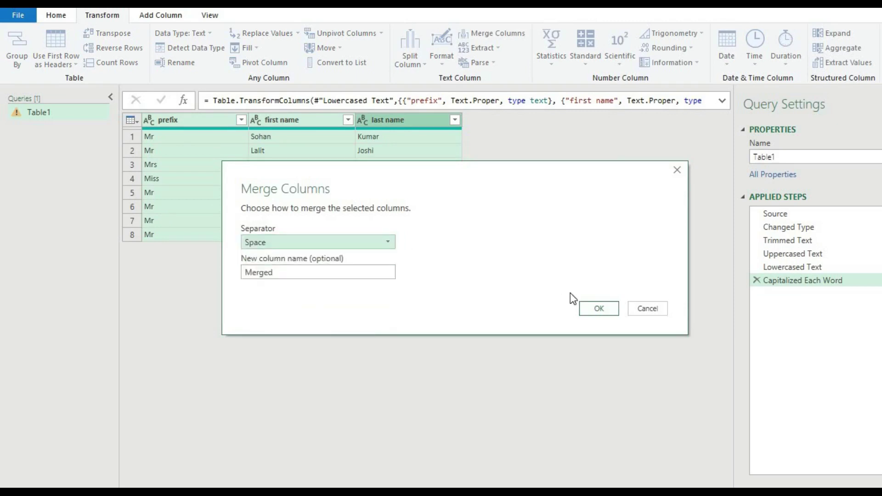
pyautogui.click(593, 308)
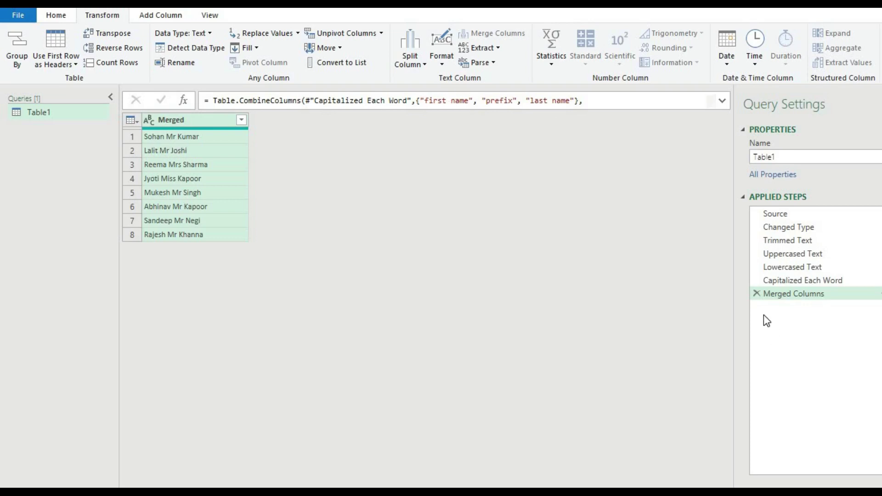
pyautogui.click(757, 294)
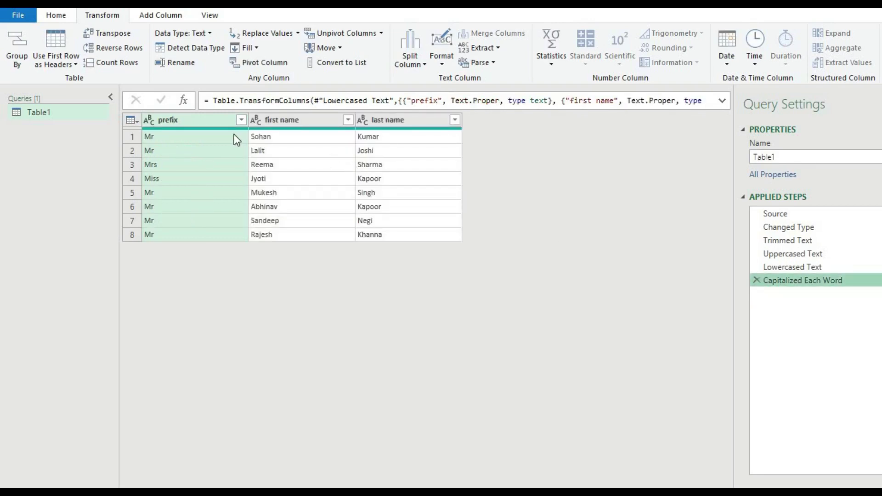
# - Merge the columns in the order prefix, first name, last name, using Space as the separator
pyautogui.keyDown('ctrl'); pyautogui.click(269, 120); pyautogui.keyUp('ctrl')
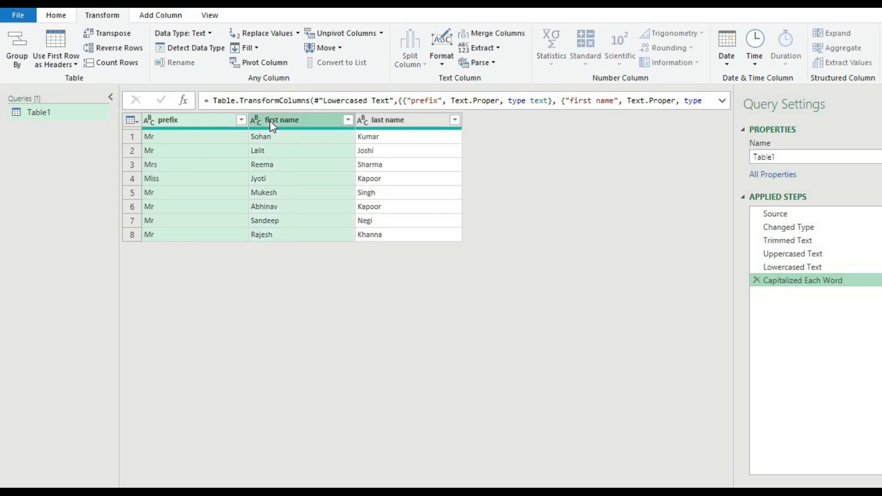
pyautogui.keyDown('ctrl'); pyautogui.click(390, 120); pyautogui.keyUp('ctrl')
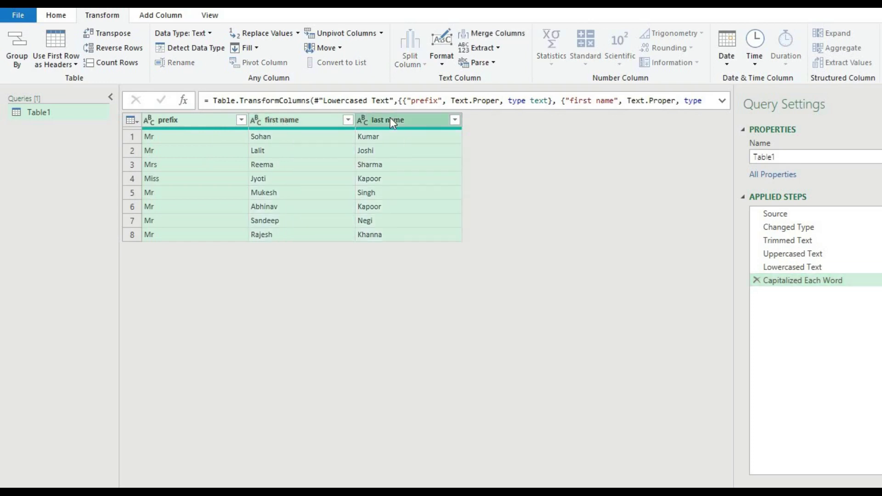
pyautogui.click(476, 40)
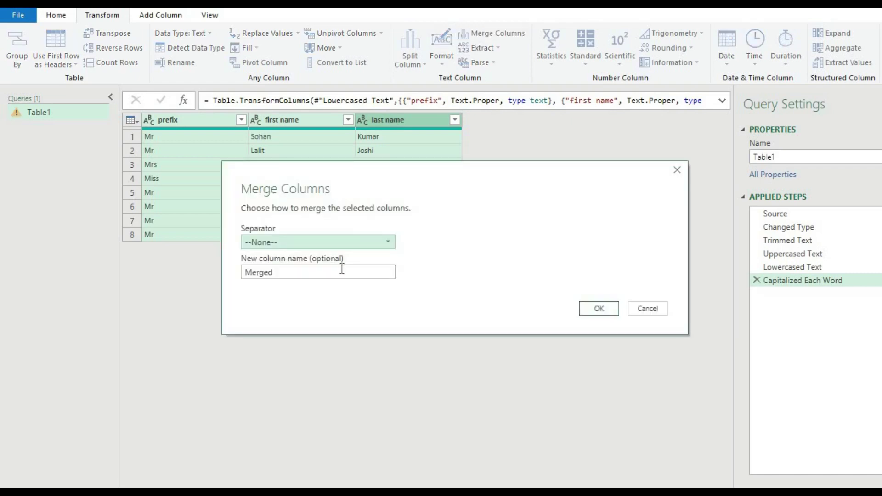
pyautogui.click(340, 240)
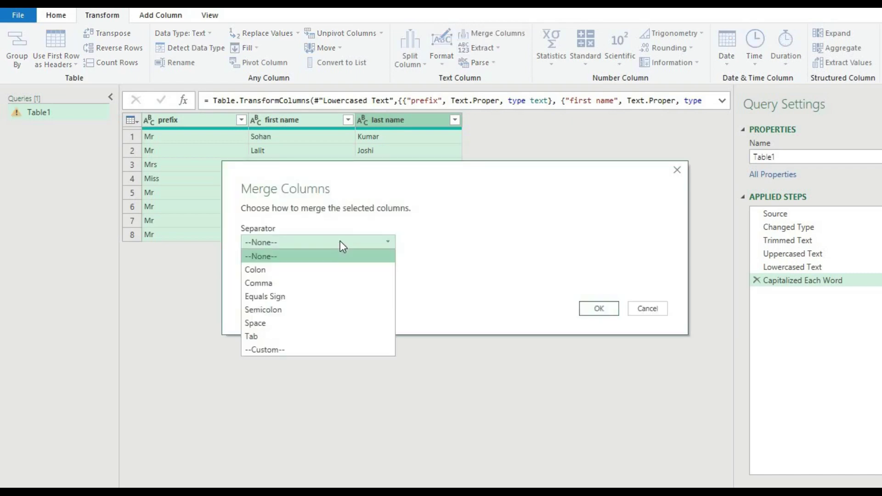
pyautogui.click(335, 321)
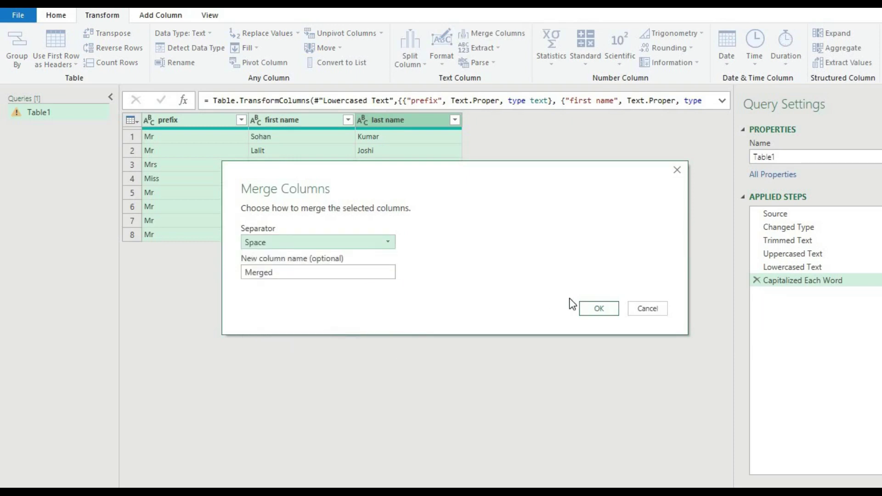
pyautogui.click(582, 304)
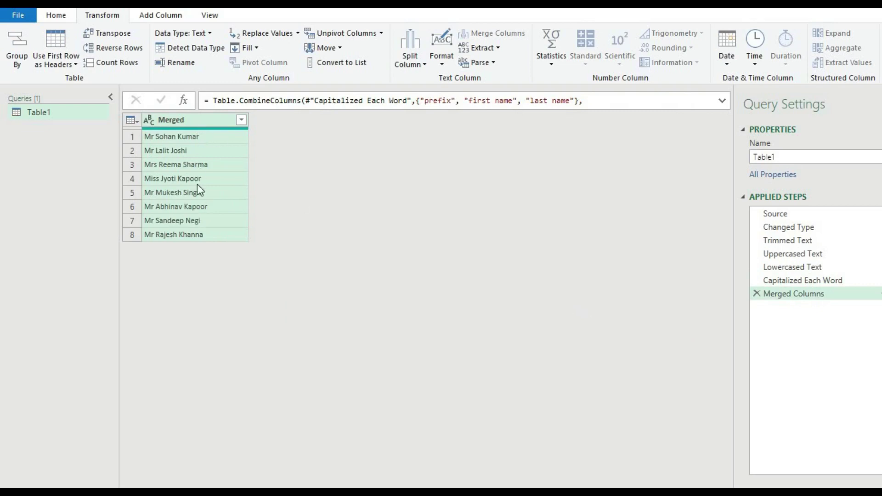
# - Close the query editor and load the merged name column to the default destination in the workbook
pyautogui.click(65, 19)
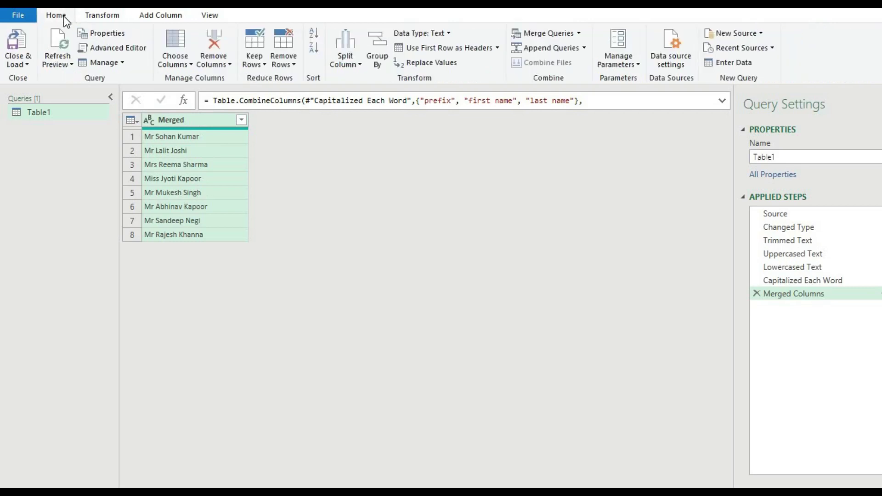
pyautogui.click(30, 62)
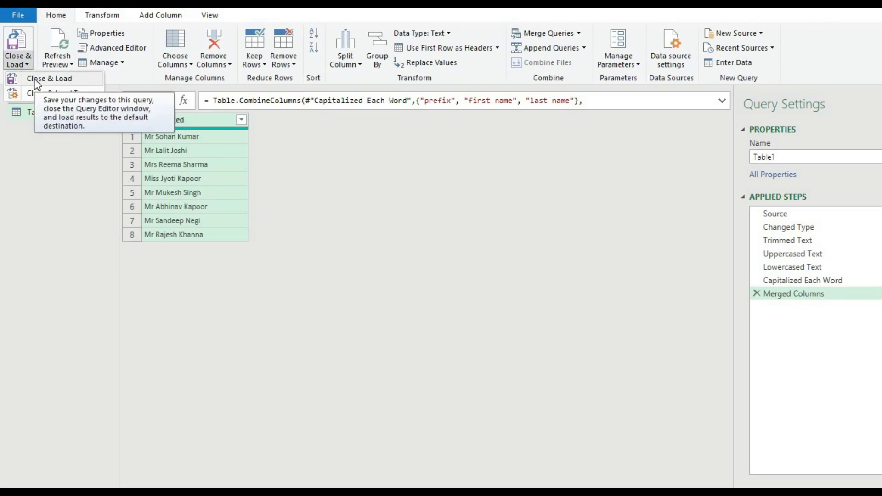
pyautogui.click(36, 80)
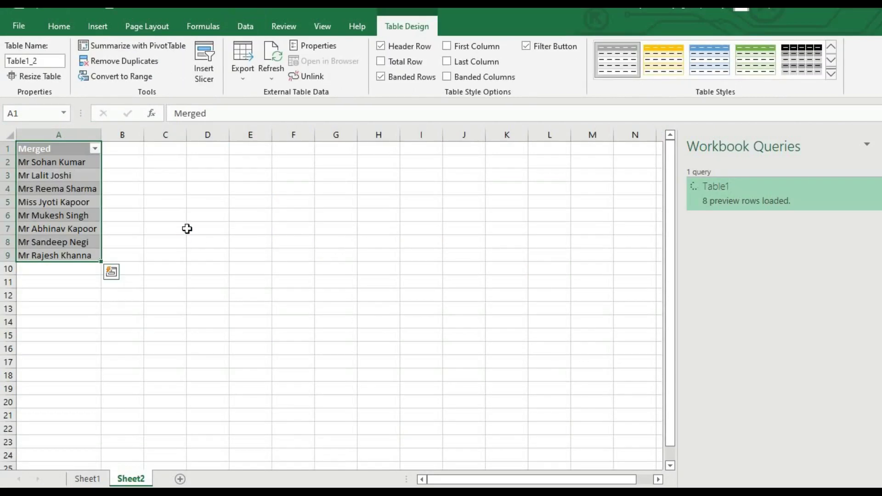
# - Add a row beneath the last entry of the Sheet1 name table with prefix Mr, a first name and a last name
pyautogui.click(69, 190)
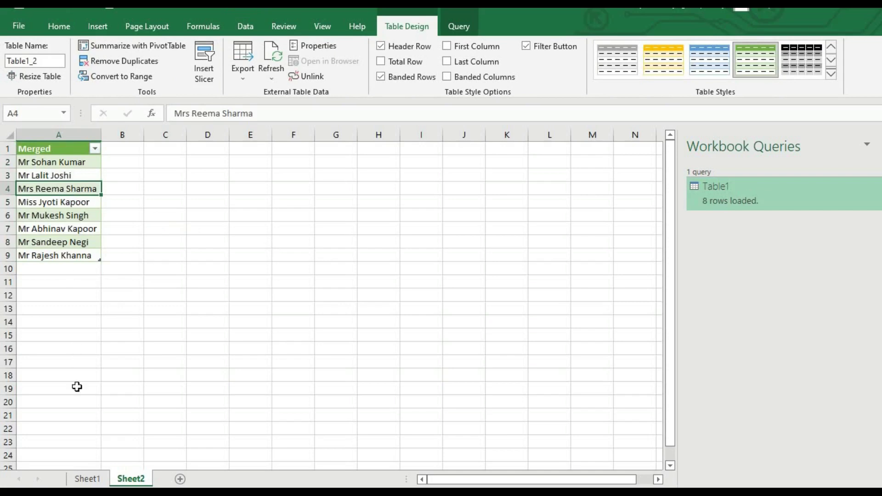
pyautogui.click(89, 479)
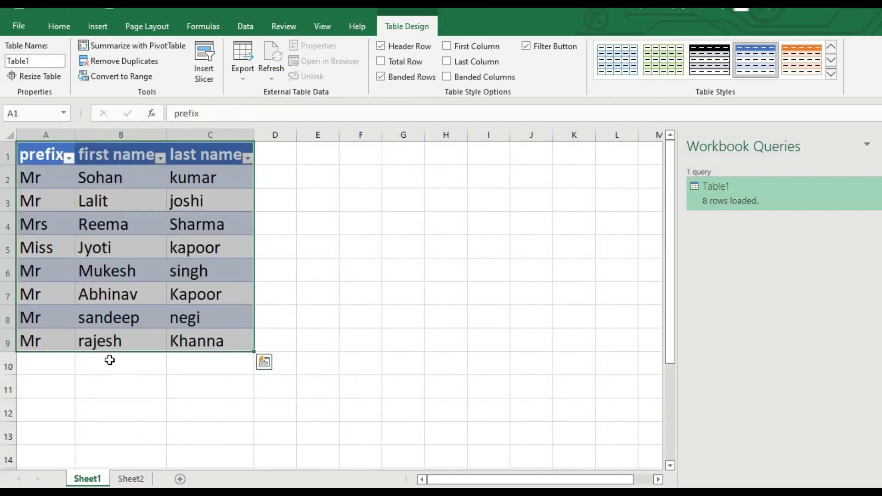
pyautogui.click(51, 337)
pyautogui.press('Tab')
pyautogui.press('Tab')
pyautogui.press('Tab')
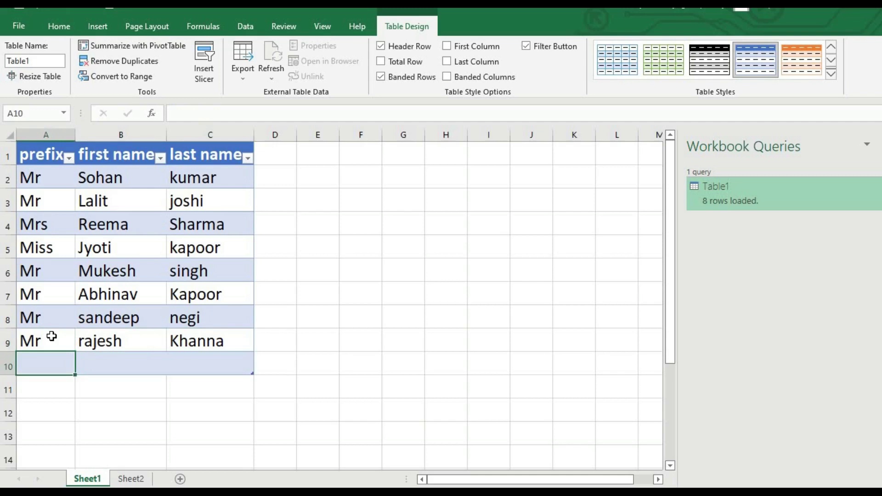
pyautogui.write('Mr')
pyautogui.press('Tab')
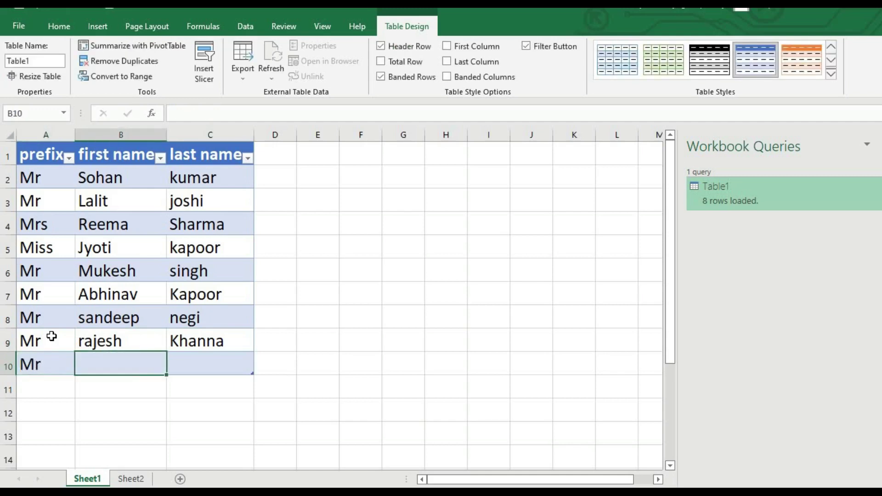
pyautogui.write('Sunil')
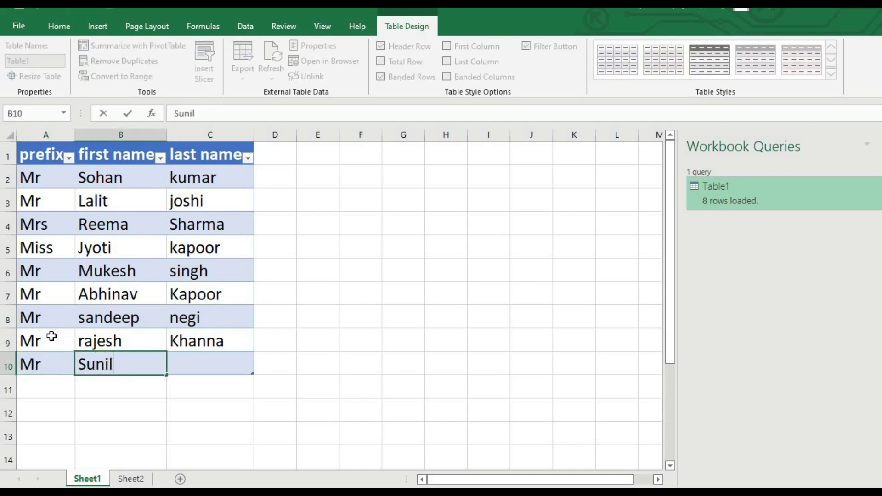
pyautogui.press('Tab')
pyautogui.write('S')
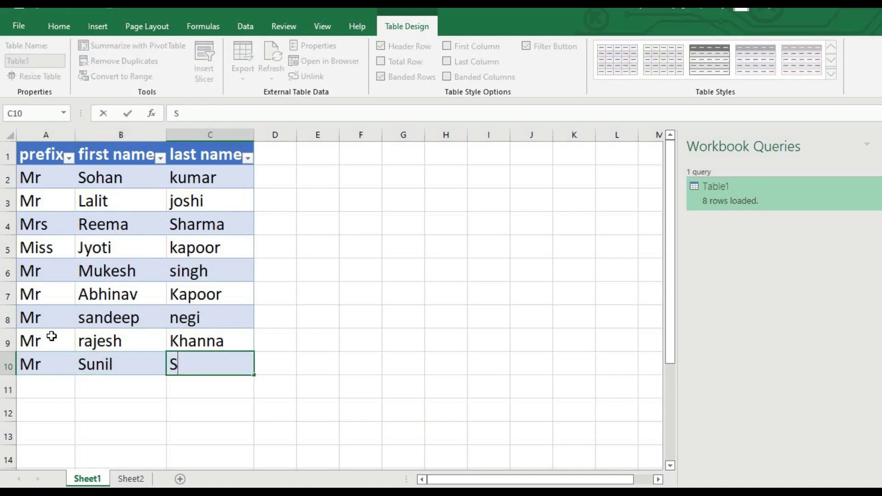
pyautogui.write('hetty')
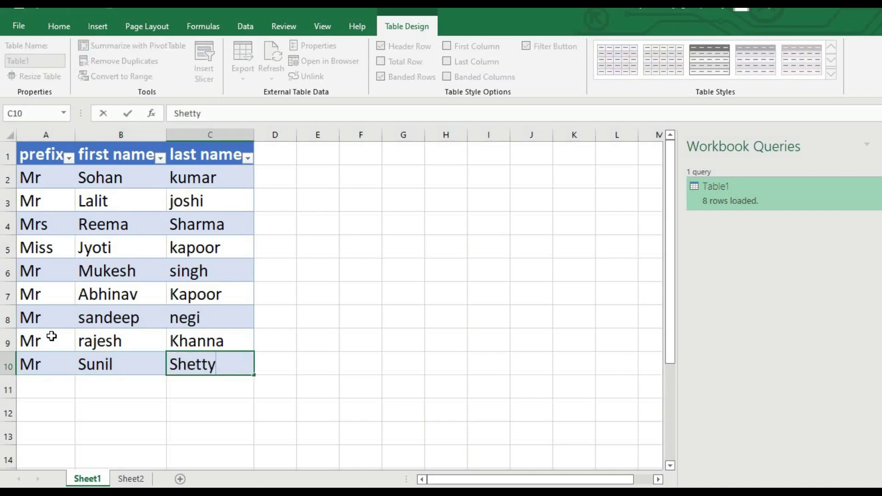
pyautogui.press('Tab')
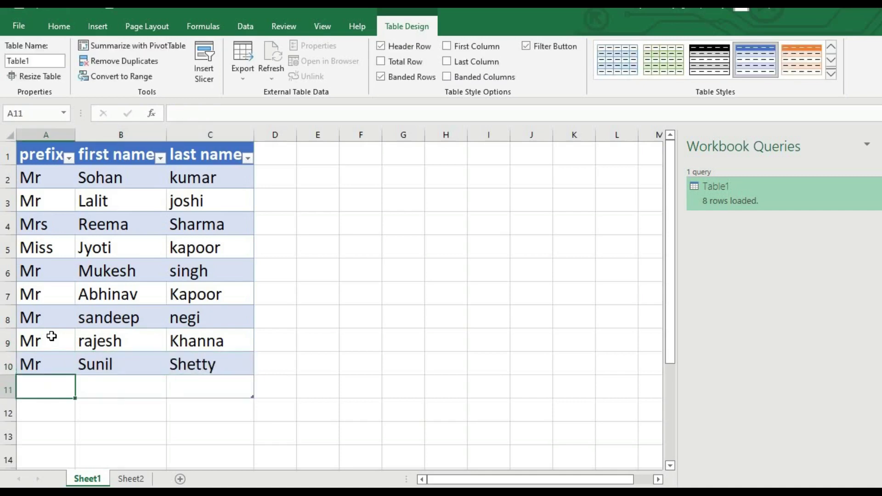
# - Refresh the merged name table on Sheet2 so it picks up the added source row
pyautogui.click(128, 479)
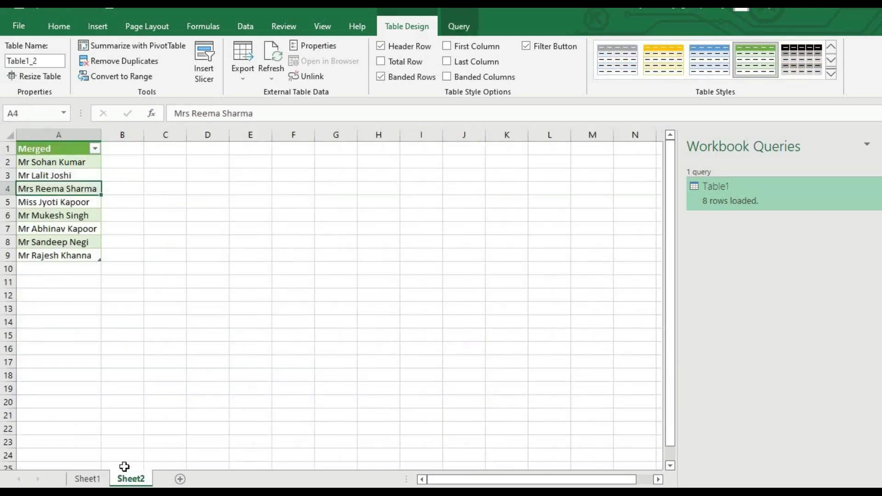
pyautogui.rightClick(55, 189)
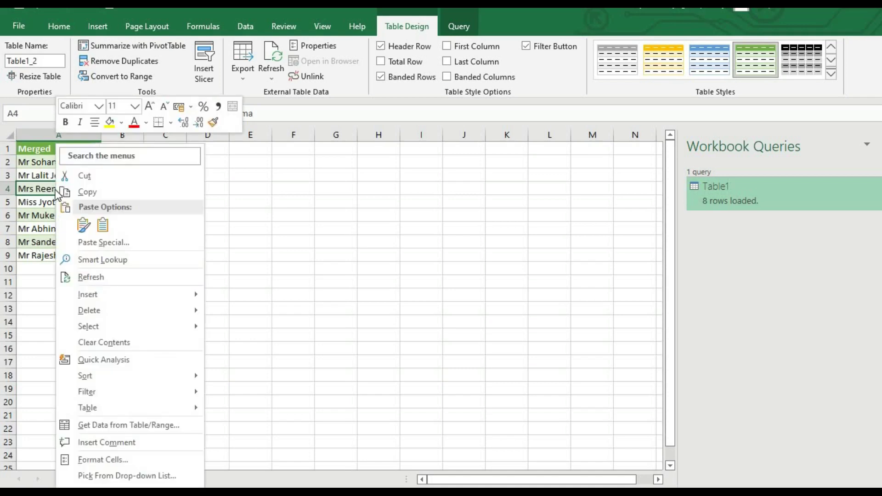
pyautogui.click(81, 275)
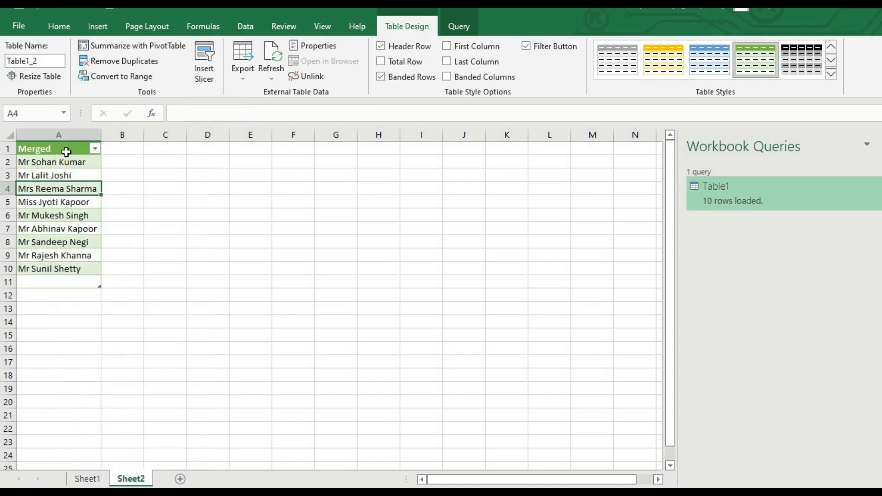
# - Replace the first name in cell B2 of the Sheet1 source table with a different first name
pyautogui.click(98, 480)
pyautogui.click(128, 184)
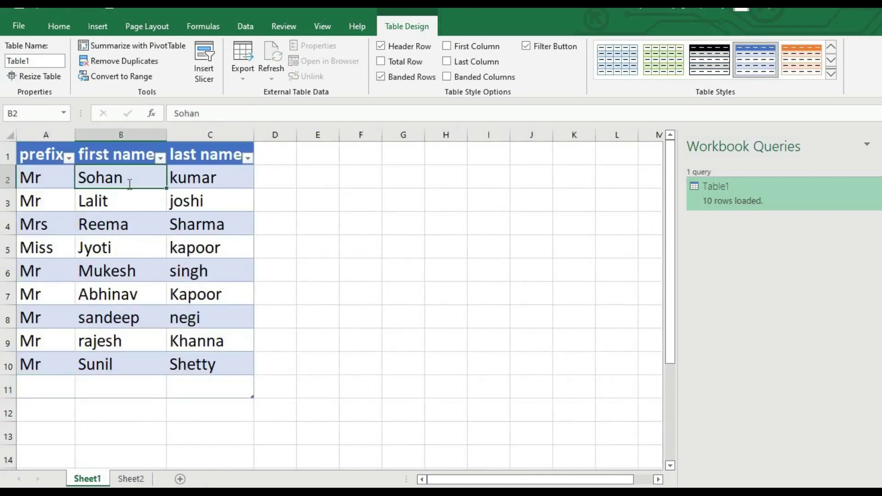
pyautogui.write('Kam')
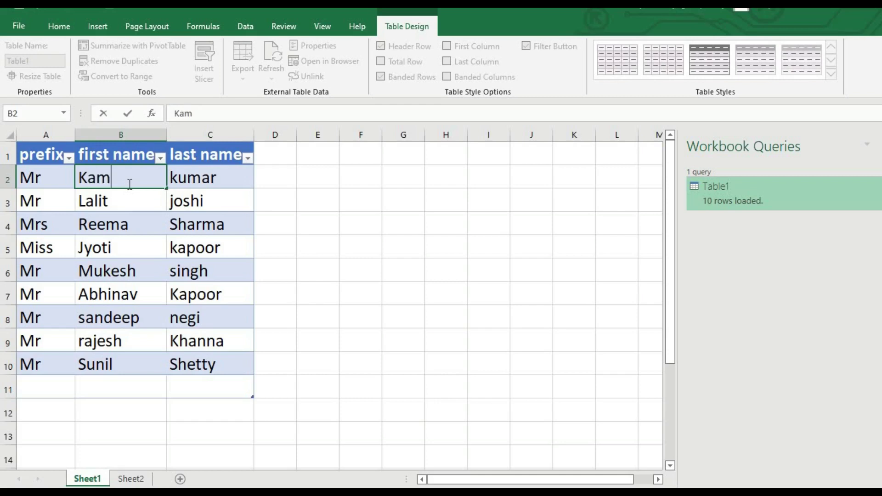
pyautogui.write('leah')
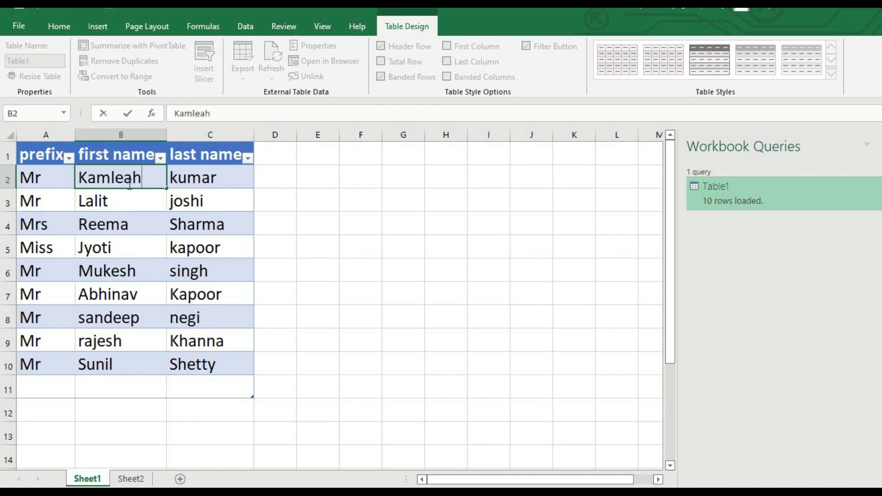
pyautogui.press('BackSpace')
pyautogui.press('BackSpace')
pyautogui.write('sh')
# - Refresh the Merged table on Sheet2 to bring in the edited first name
pyautogui.click(130, 478)
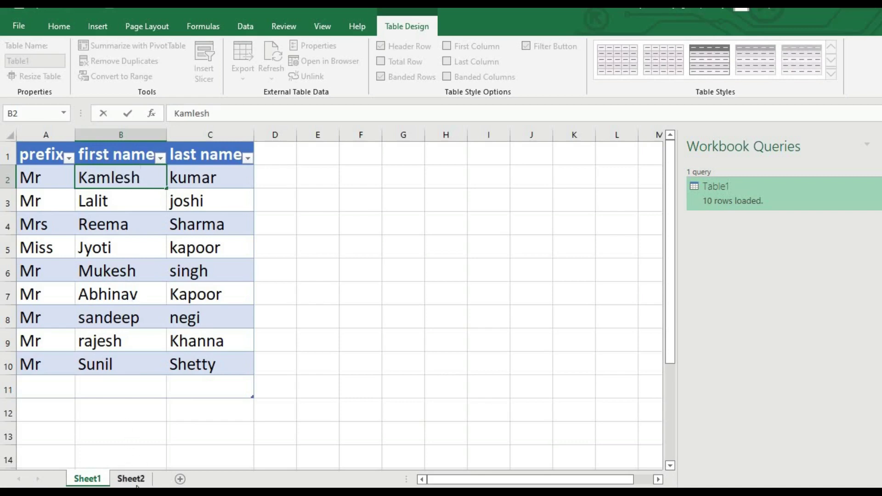
pyautogui.click(66, 228)
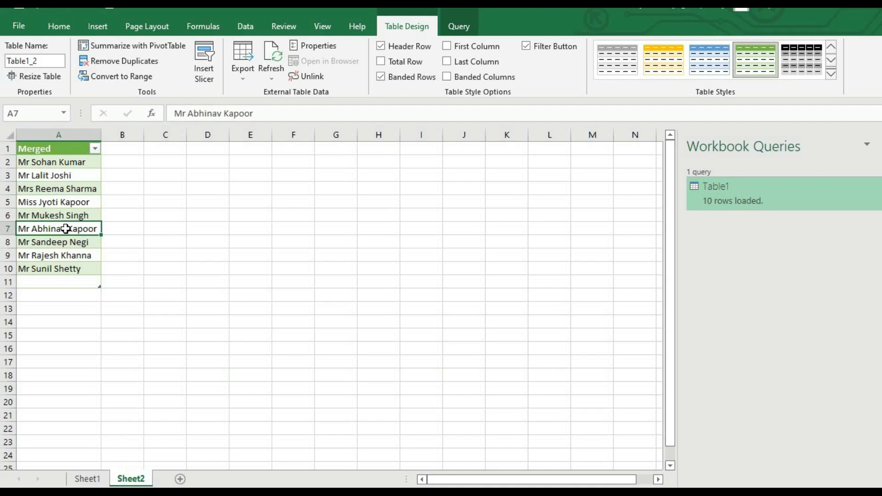
pyautogui.rightClick(66, 229)
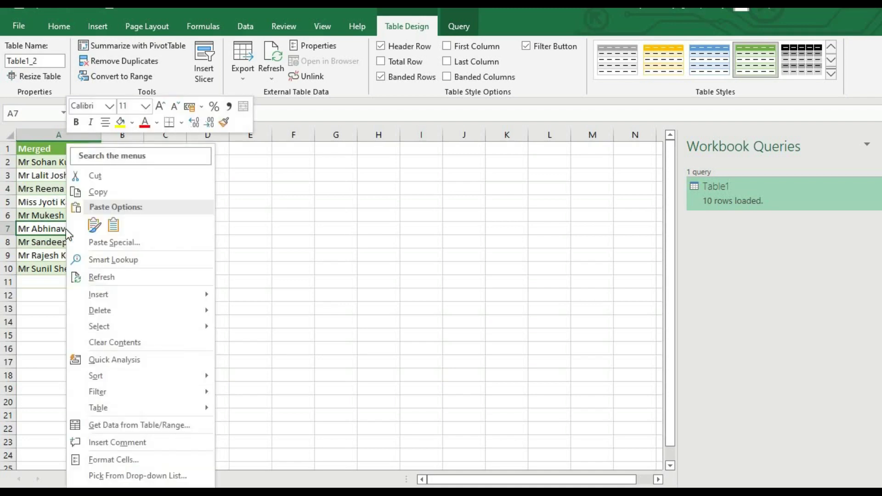
pyautogui.click(99, 277)
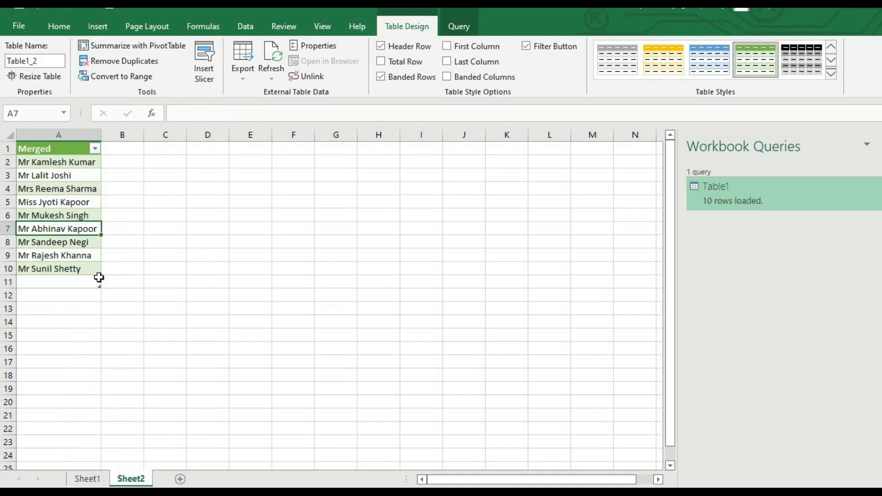
# - Fill row 11 of the Sheet1 source table with prefix Mrs, a first name and a last name
pyautogui.click(86, 479)
pyautogui.click(61, 384)
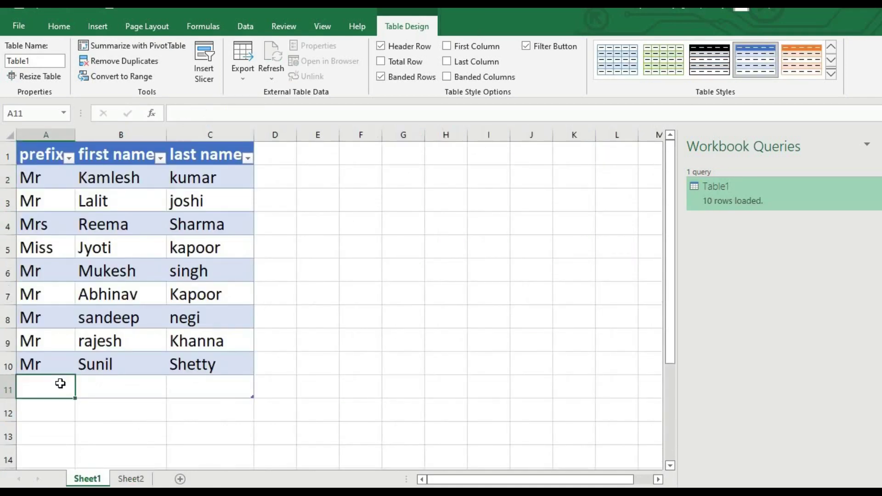
pyautogui.write('Mrs')
pyautogui.press('Tab')
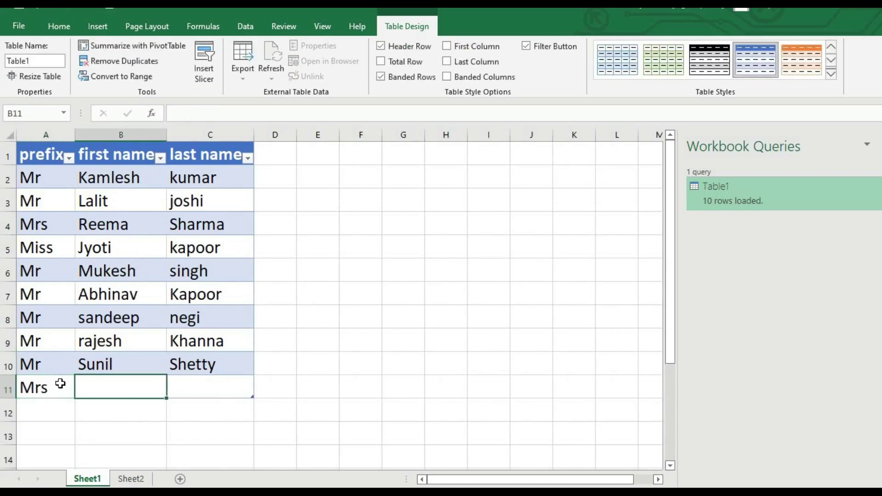
pyautogui.write('Se')
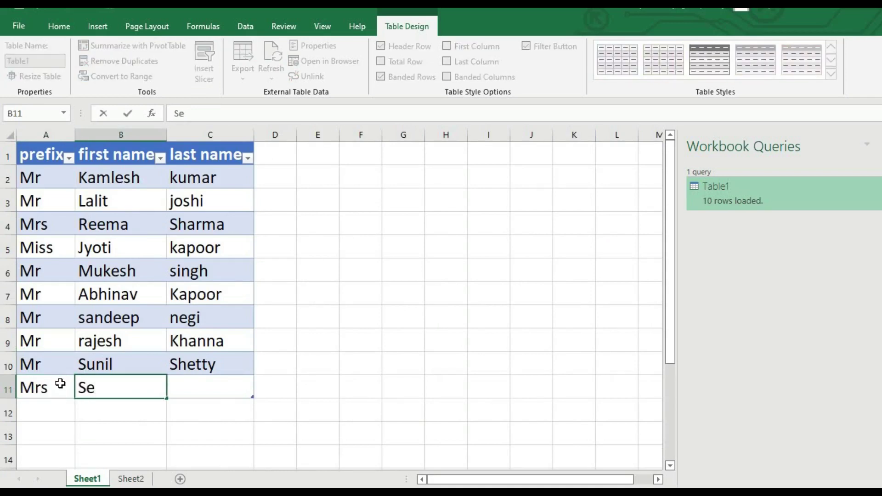
pyautogui.write('ema')
pyautogui.press('Tab')
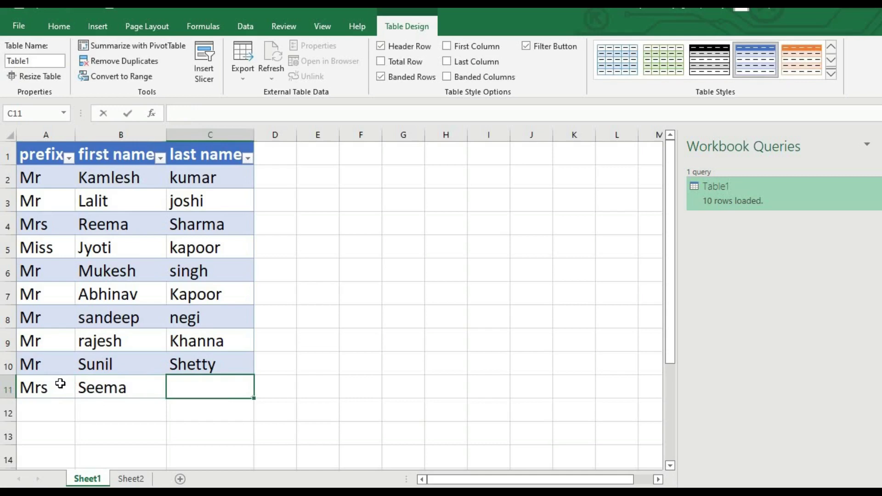
pyautogui.write('Malik')
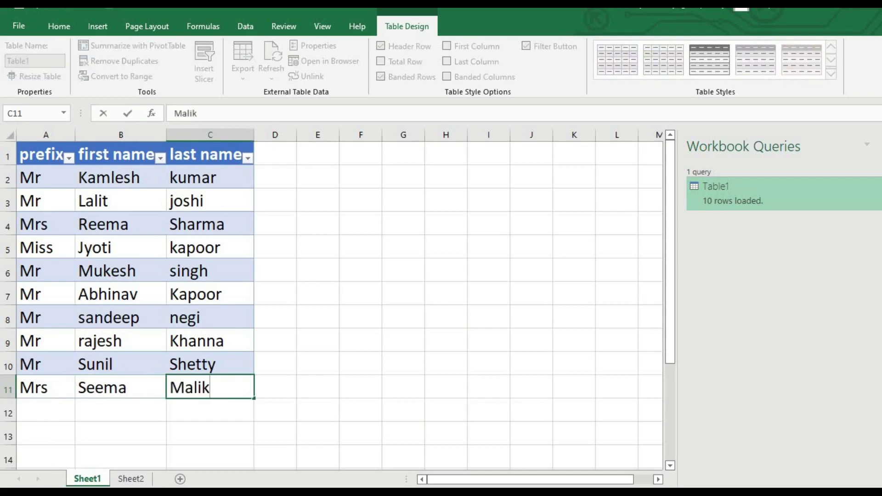
# - Refresh the Sheet2 output table to include the entry from source row 11
pyautogui.click(131, 479)
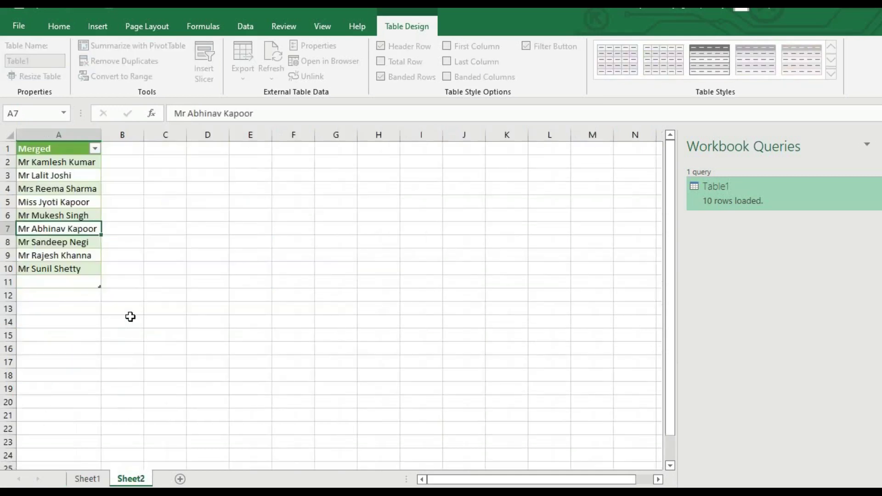
pyautogui.rightClick(66, 228)
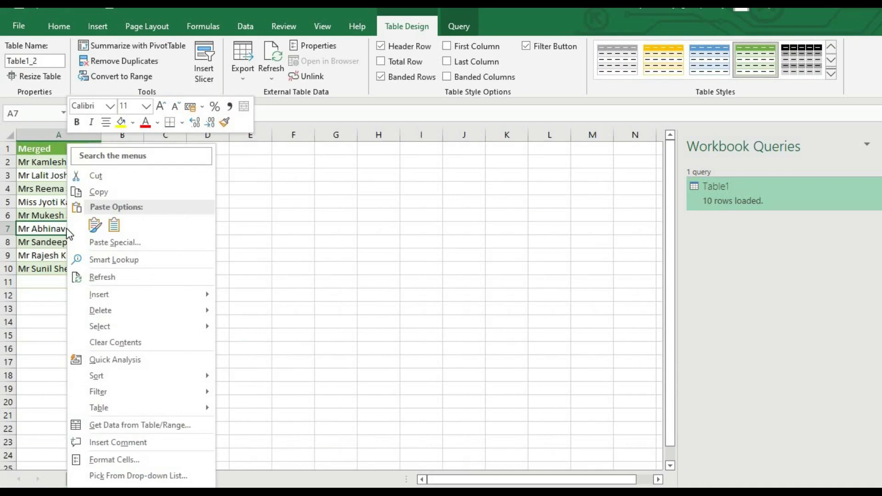
pyautogui.click(97, 276)
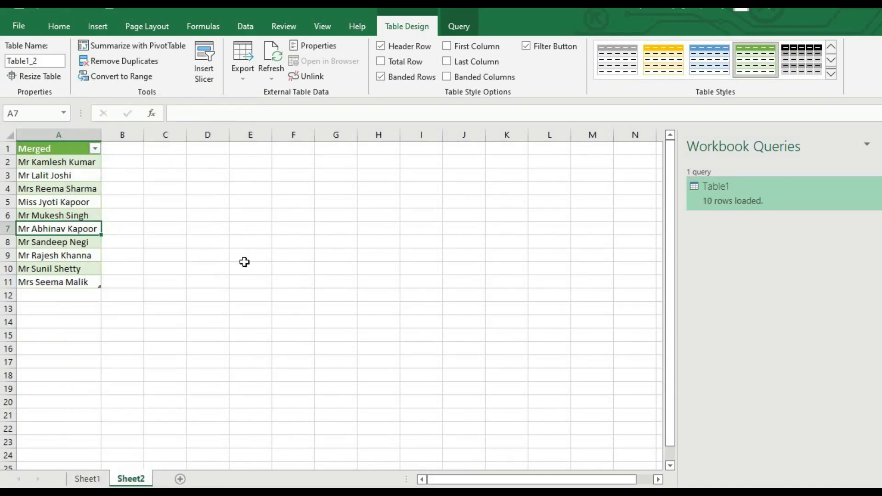
# - Open the Table1 query for editing and review its applied steps and the Close & Load options
pyautogui.moveTo(716, 206)
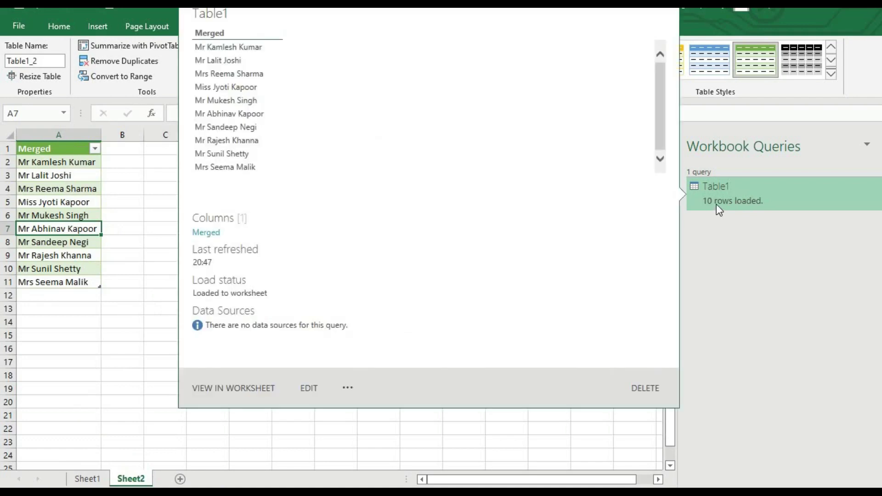
pyautogui.rightClick(716, 204)
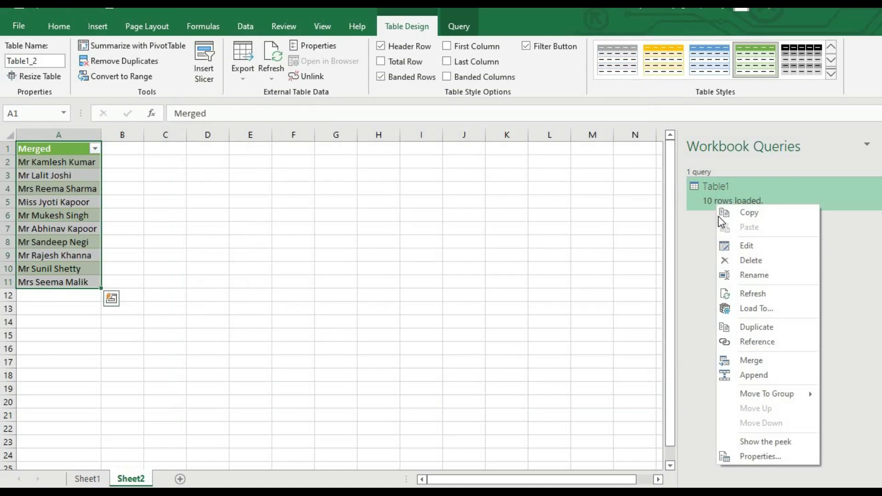
pyautogui.click(729, 241)
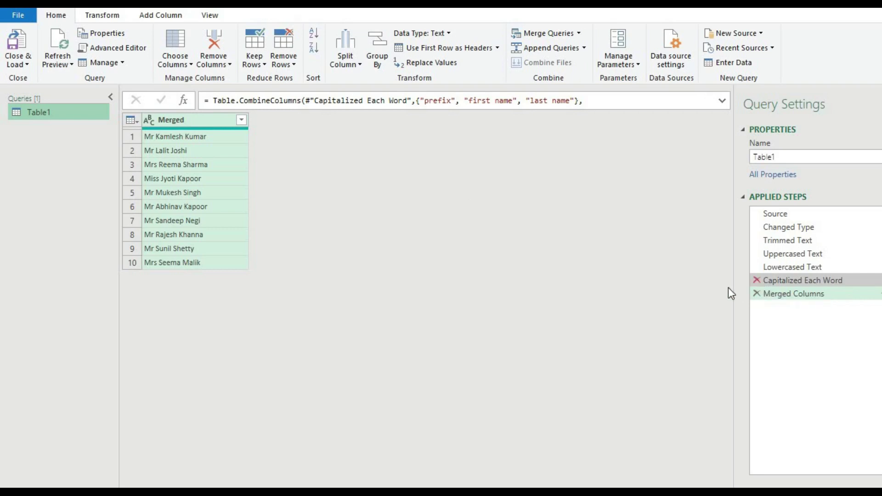
pyautogui.click(30, 59)
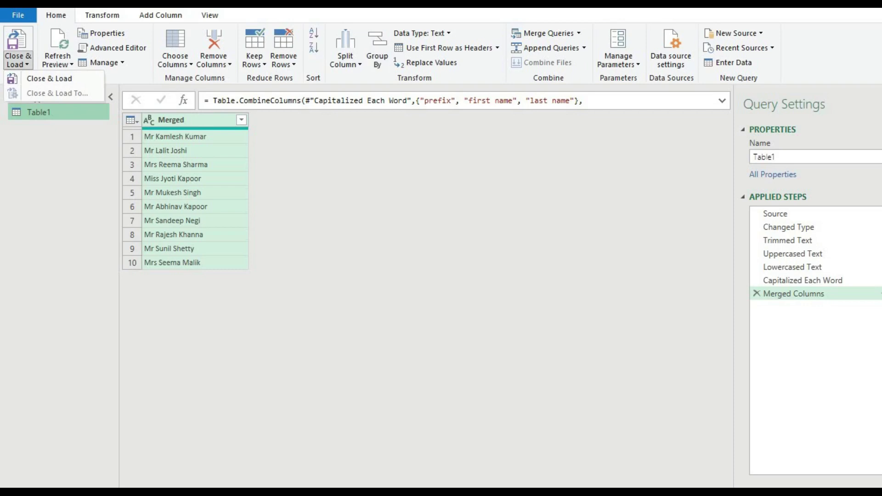
pyautogui.click(120, 17)
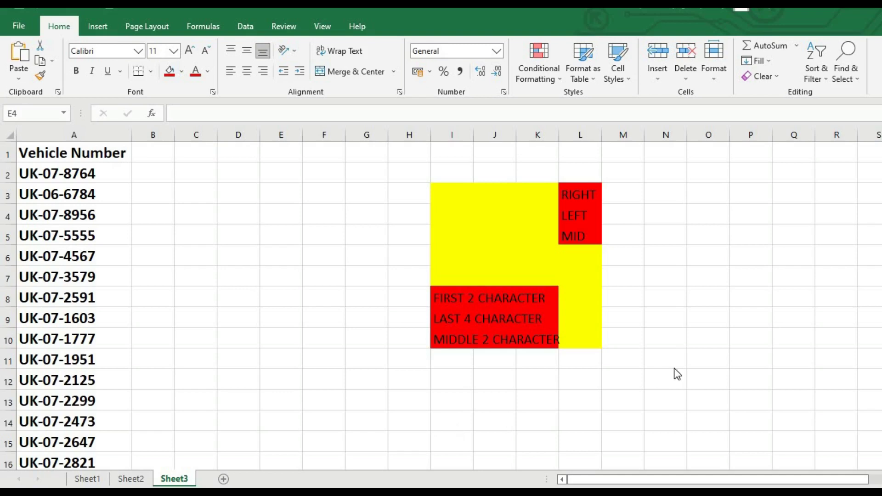
# - Enlarge the RIGHT, LEFT and MID labels in L3:L5 on Sheet3 to font size 20 and autofit column L
pyautogui.click(576, 190)
pyautogui.moveTo(576, 190); pyautogui.dragTo(574, 234)
pyautogui.click(189, 51)
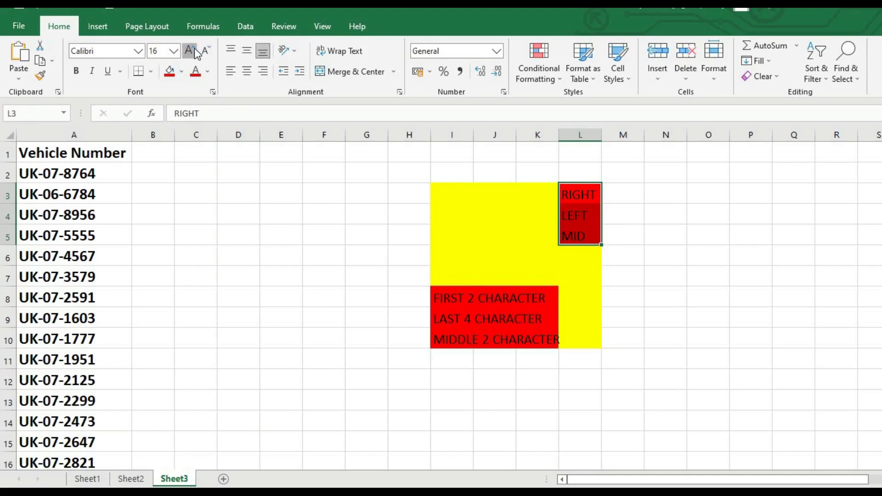
pyautogui.click(189, 50)
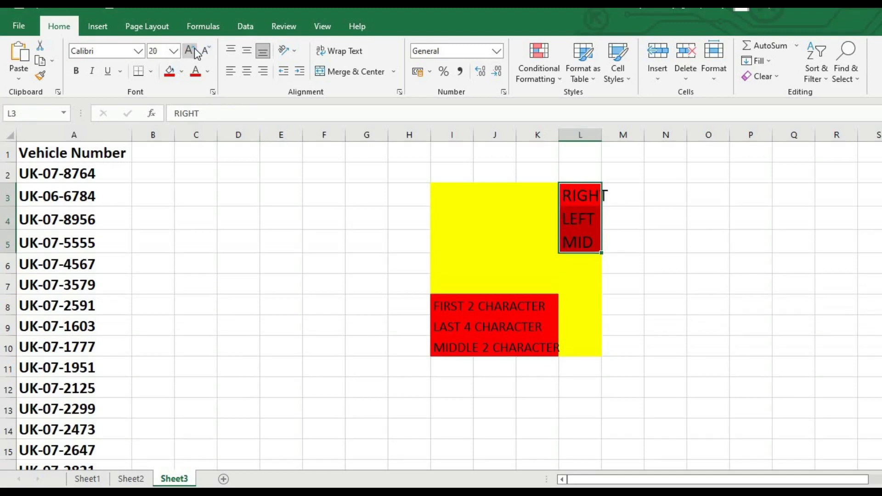
pyautogui.doubleClick(602, 134)
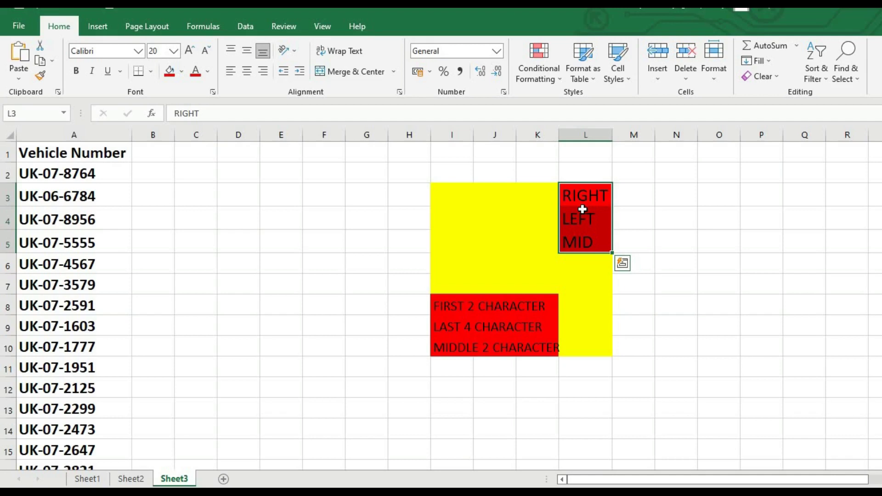
pyautogui.click(106, 160)
pyautogui.click(103, 179)
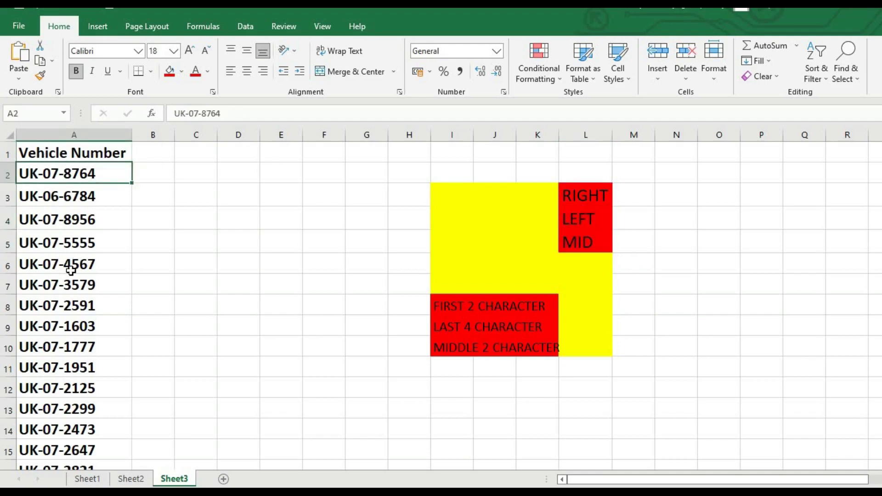
# - Load the Vehicle Number list A1:A28 on Sheet3 into Power Query as a table with headers
pyautogui.click(70, 270)
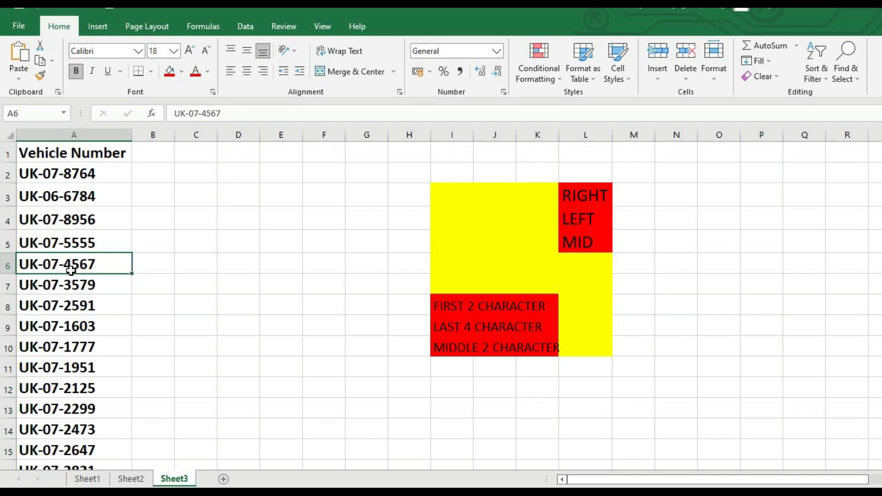
pyautogui.hotkey('ctrl', 'Down')
pyautogui.hotkey('ctrl', 'Up')
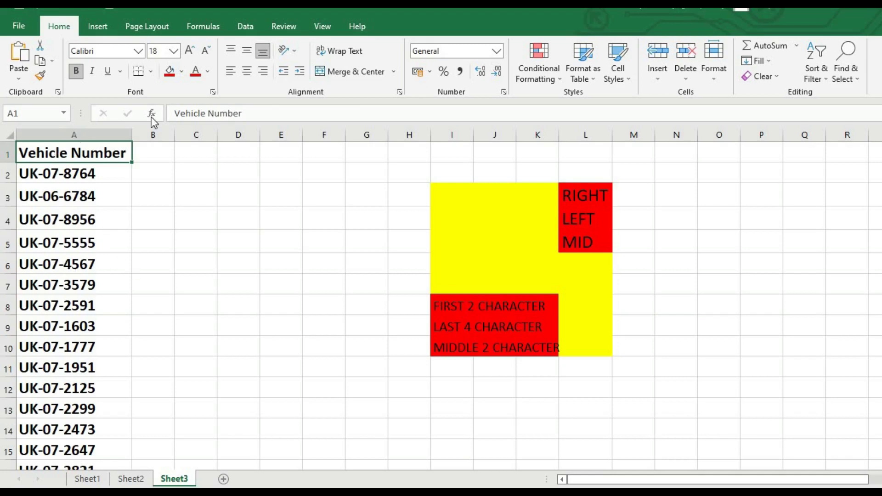
pyautogui.click(243, 26)
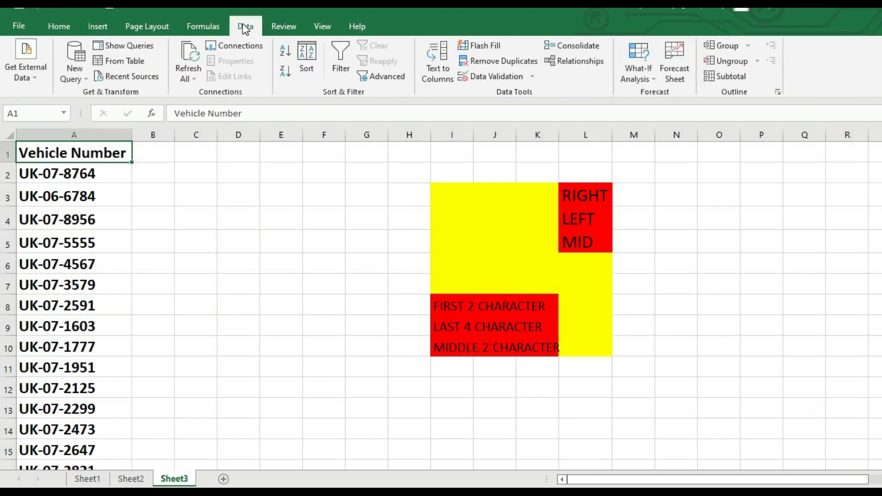
pyautogui.click(140, 62)
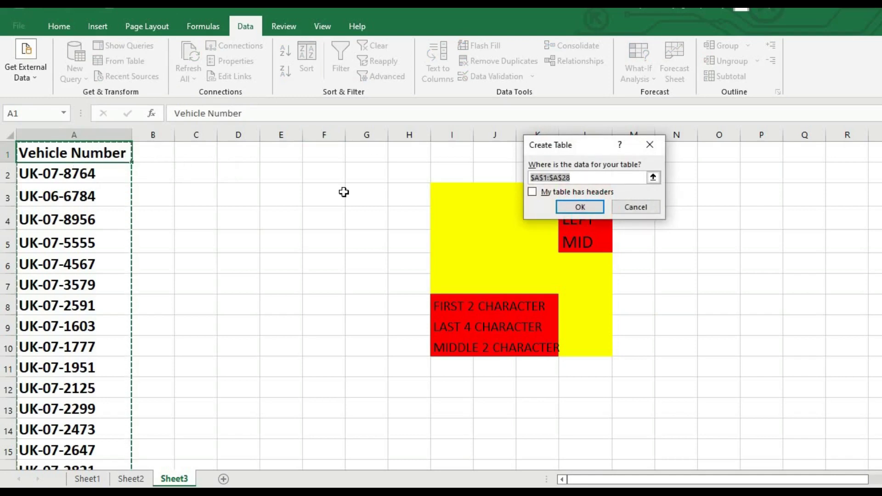
pyautogui.click(533, 191)
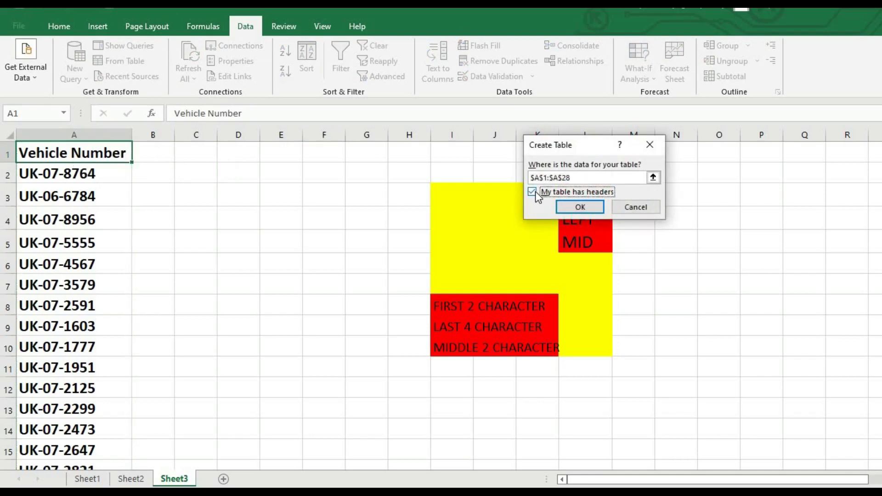
pyautogui.click(574, 203)
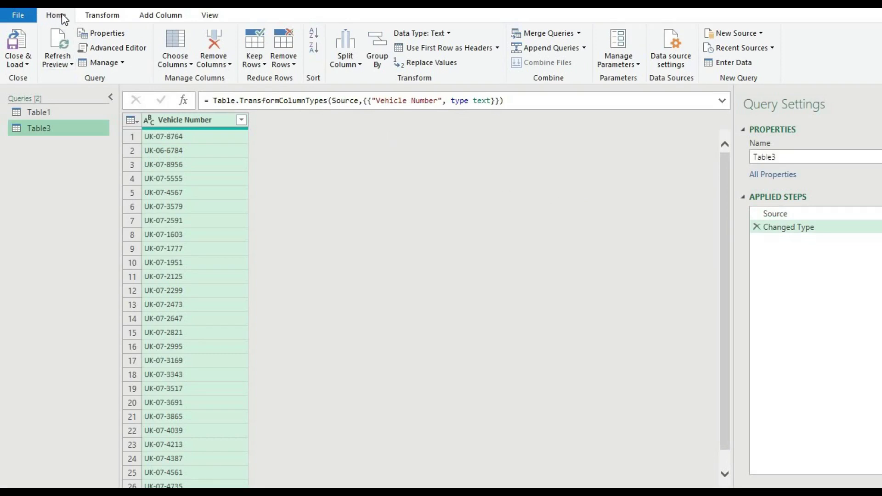
# - Try extracting the first 2 characters in place in the Vehicle Number column, and remove that applied step
pyautogui.click(94, 18)
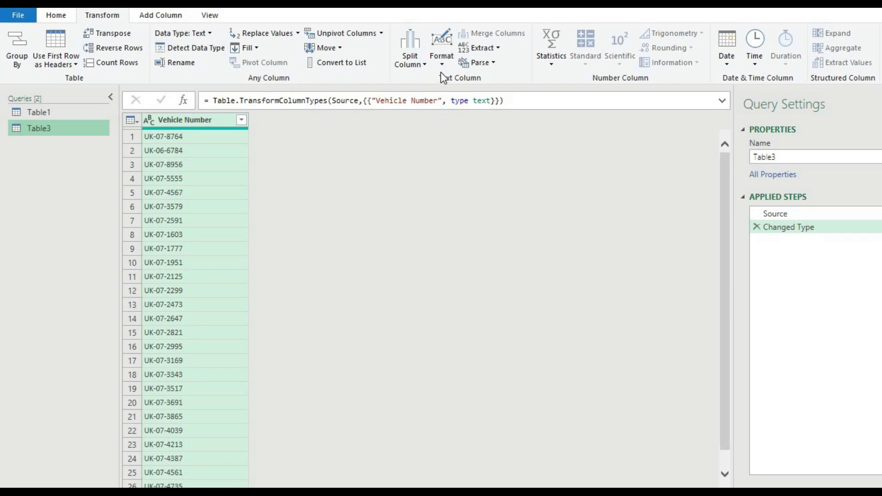
pyautogui.click(499, 48)
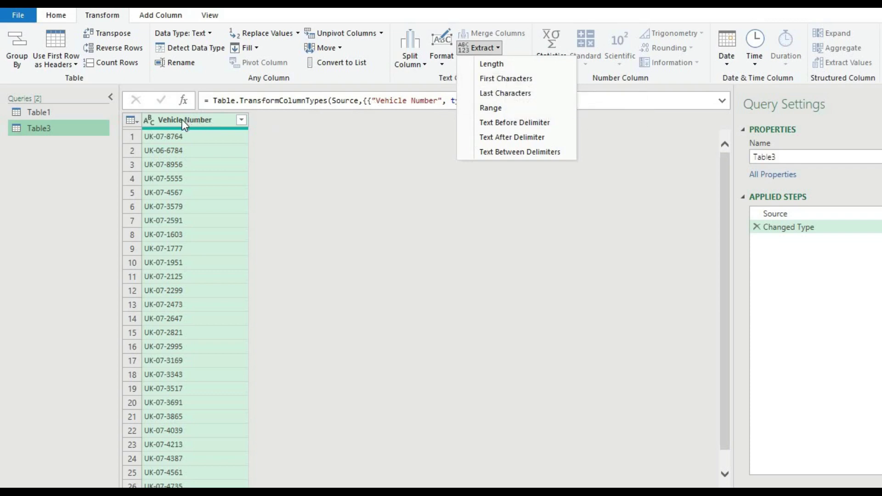
pyautogui.click(493, 79)
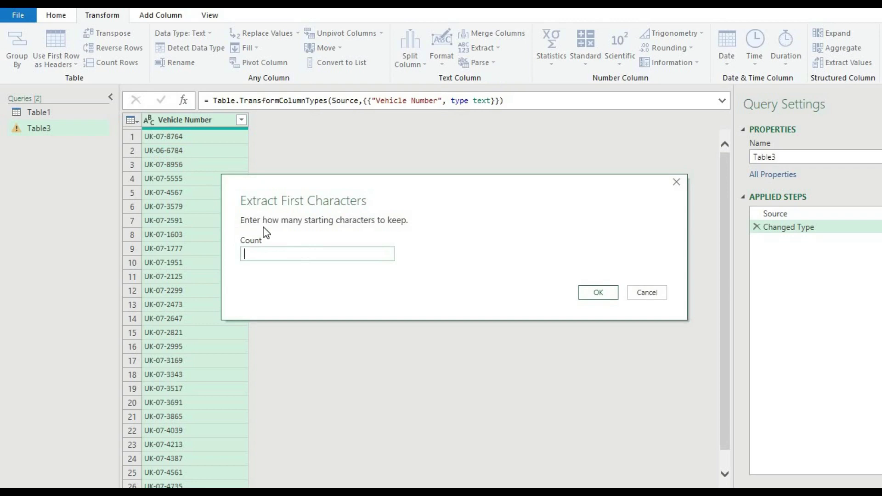
pyautogui.write('2')
pyautogui.click(606, 289)
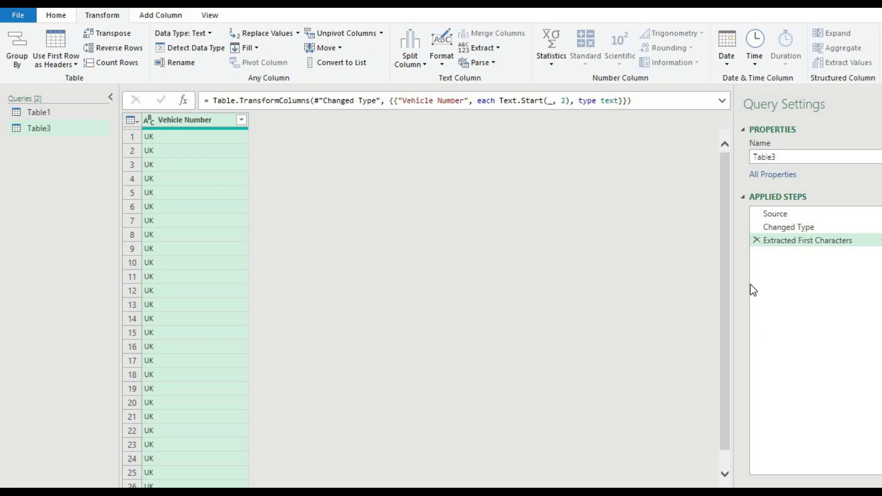
pyautogui.click(757, 239)
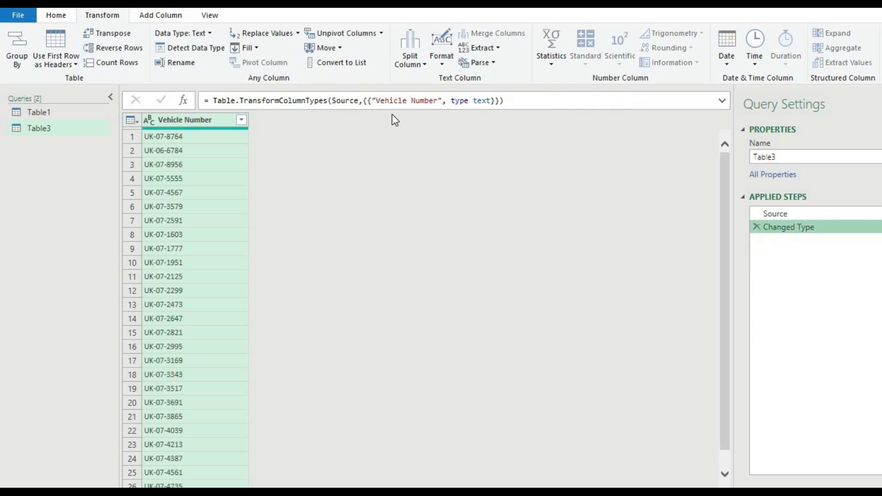
# - Add a new column with the first 2 characters of Vehicle Number
pyautogui.click(176, 16)
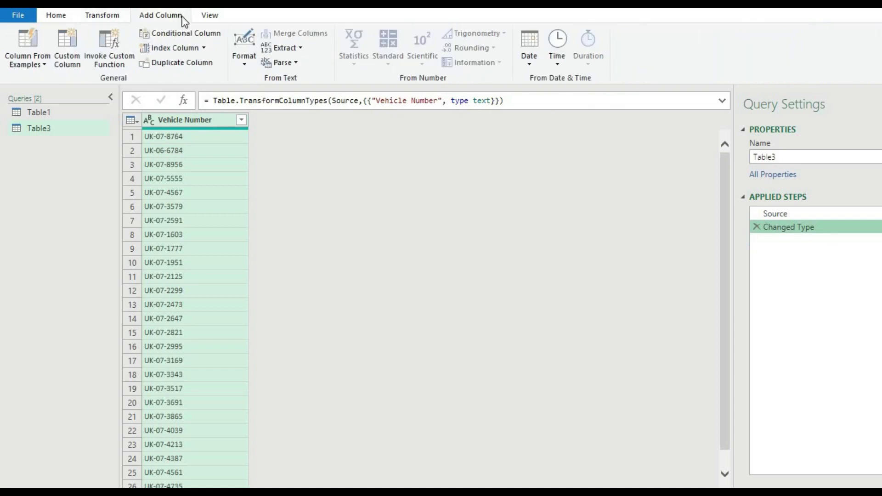
pyautogui.click(301, 49)
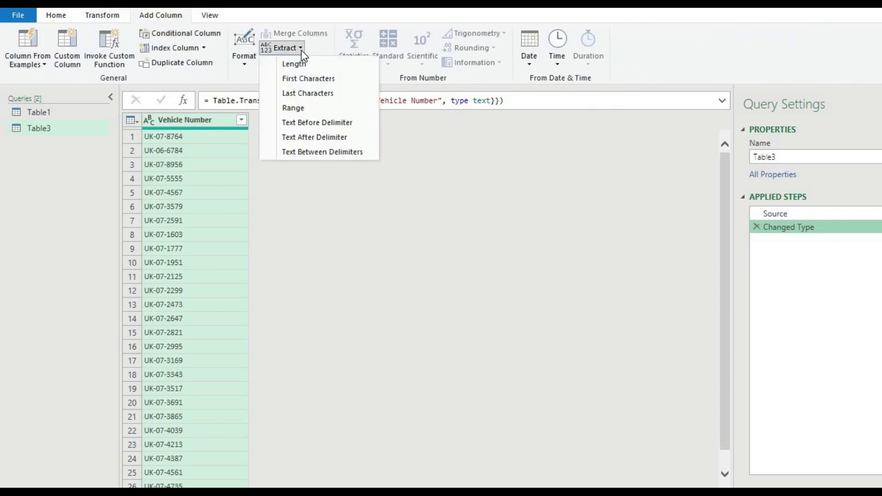
pyautogui.click(308, 79)
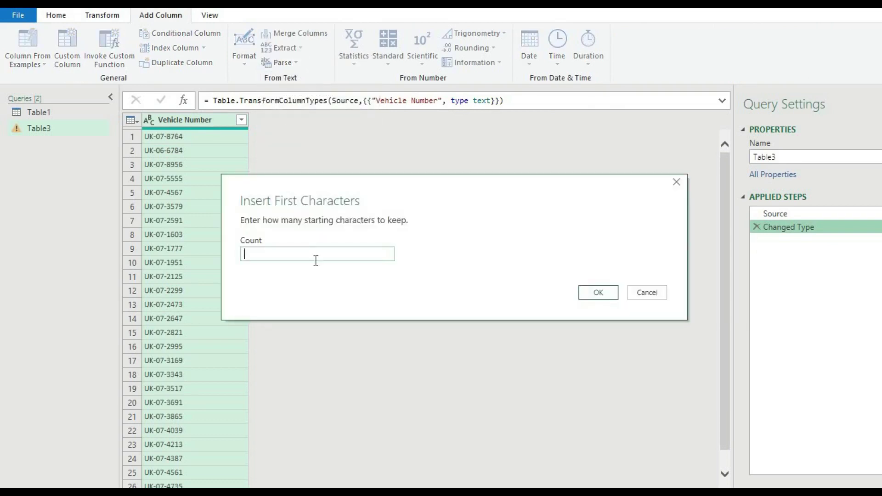
pyautogui.write('2')
pyautogui.click(584, 297)
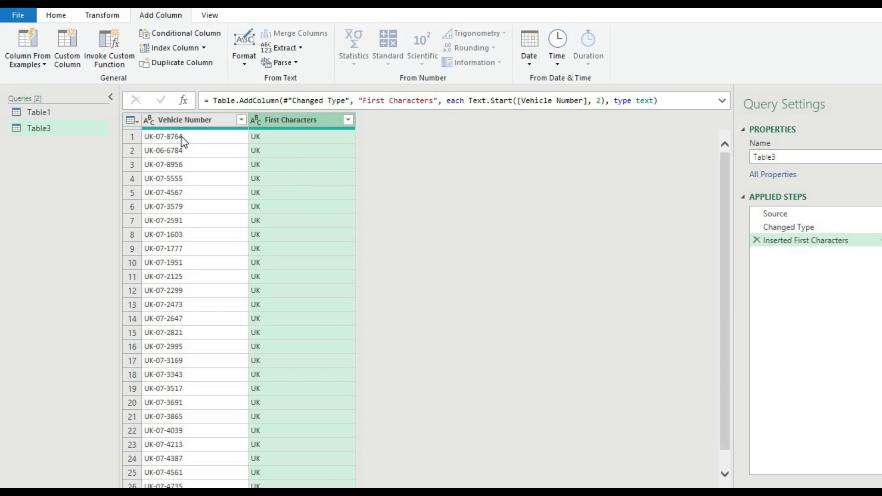
# - Add a new column with the last 4 characters of Vehicle Number
pyautogui.click(225, 120)
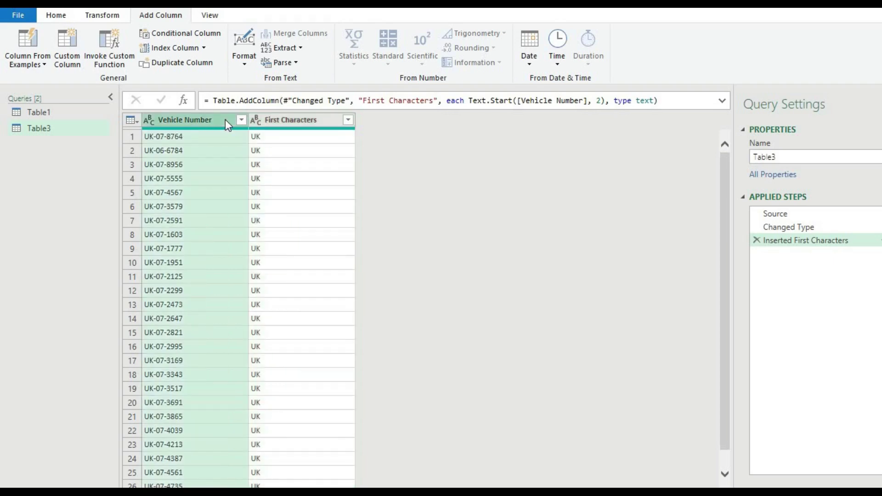
pyautogui.click(300, 48)
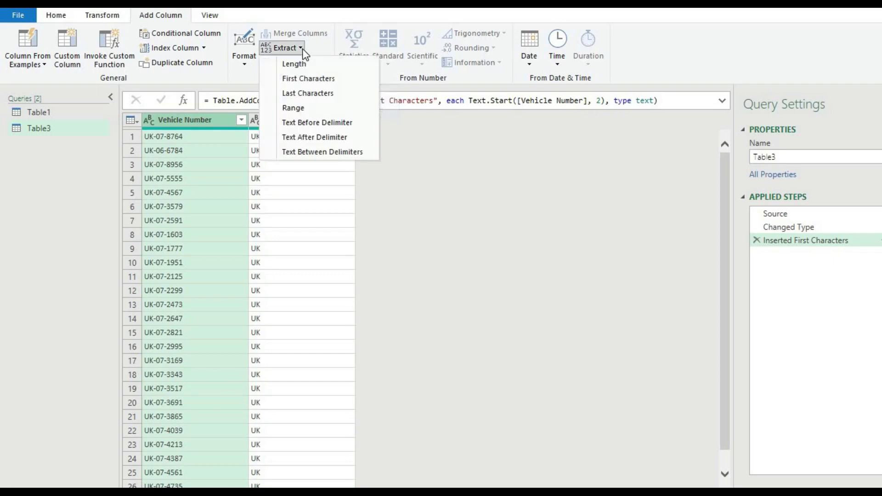
pyautogui.click(303, 94)
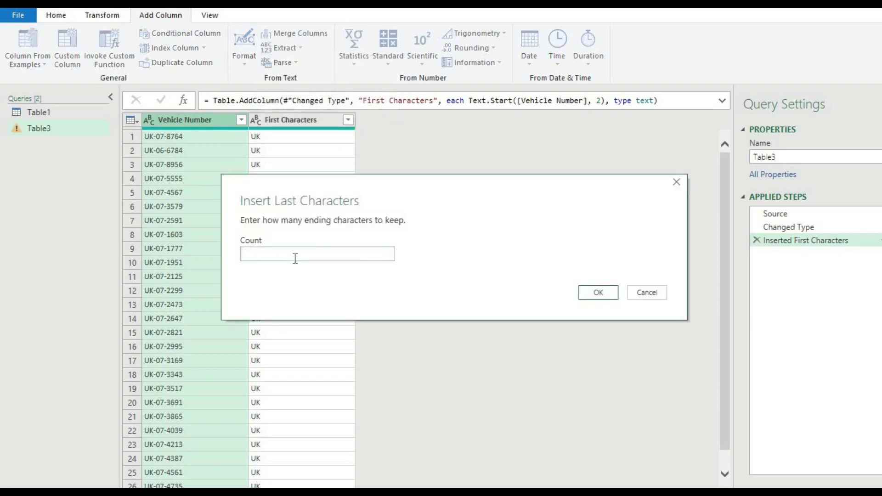
pyautogui.write('4')
pyautogui.click(591, 295)
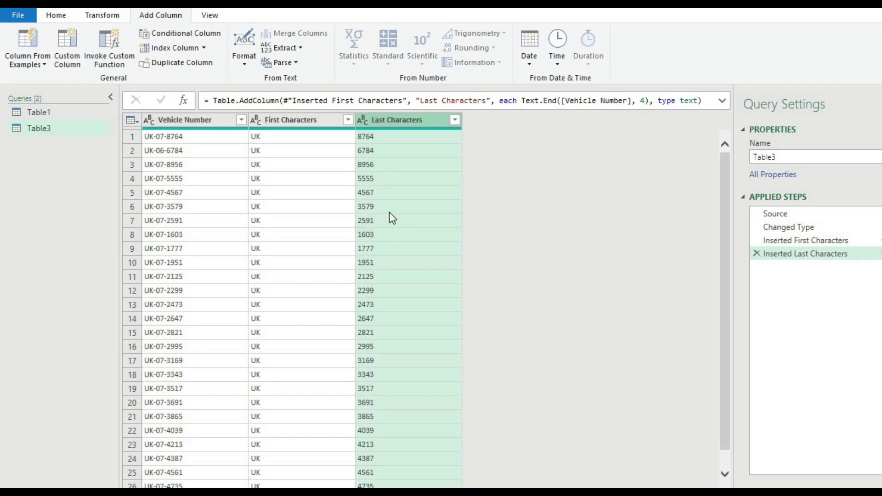
pyautogui.click(389, 212)
pyautogui.click(315, 181)
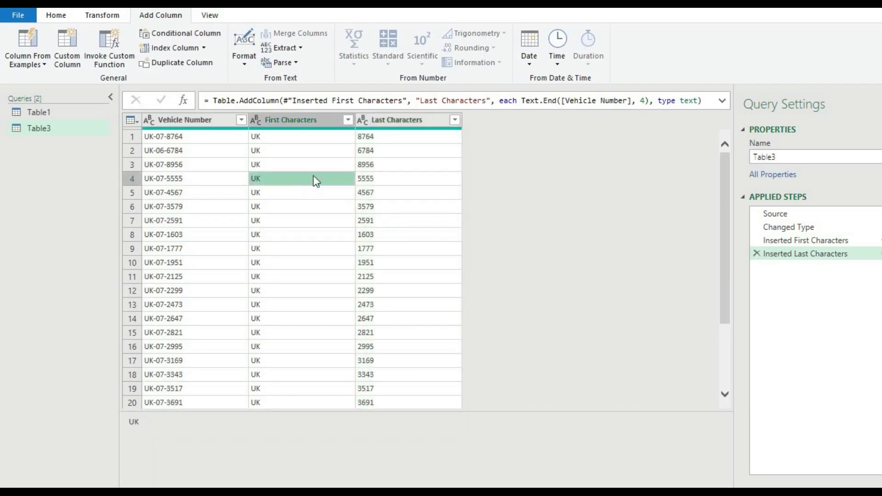
pyautogui.click(378, 164)
# - Add a text range column from Vehicle Number with starting index 3 and 2 characters
pyautogui.click(170, 123)
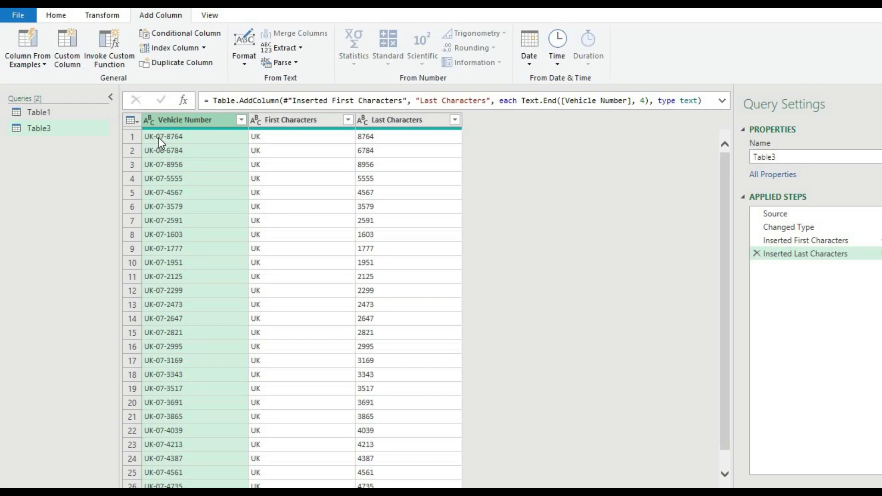
pyautogui.click(298, 50)
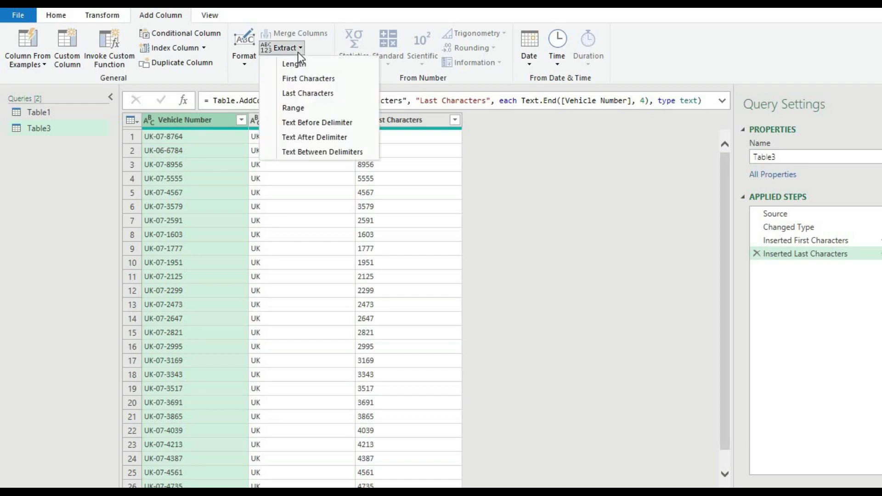
pyautogui.click(296, 105)
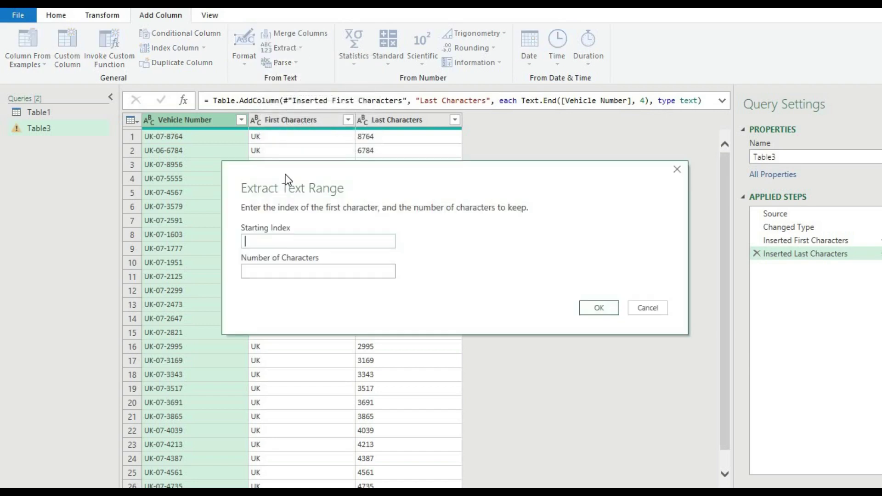
pyautogui.write('3')
pyautogui.click(279, 273)
pyautogui.write('2')
pyautogui.click(596, 303)
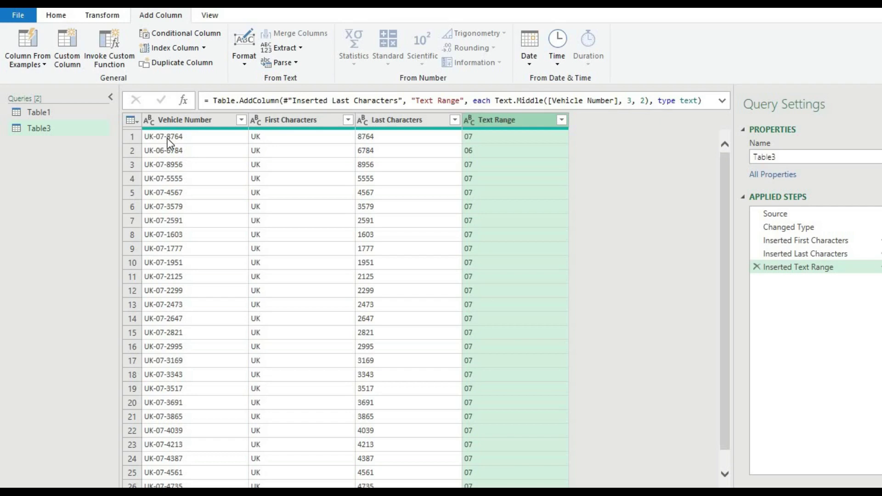
# - Close the query editor and load the Table3 query to a new worksheet
pyautogui.click(56, 15)
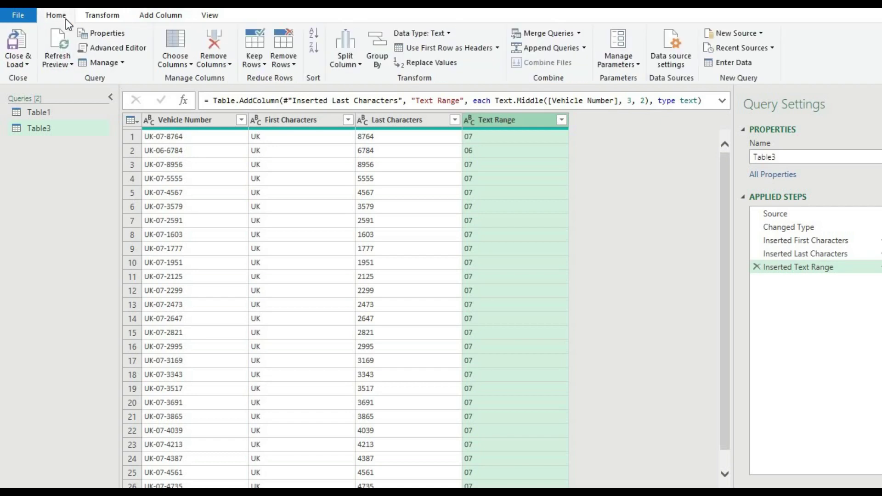
pyautogui.click(24, 61)
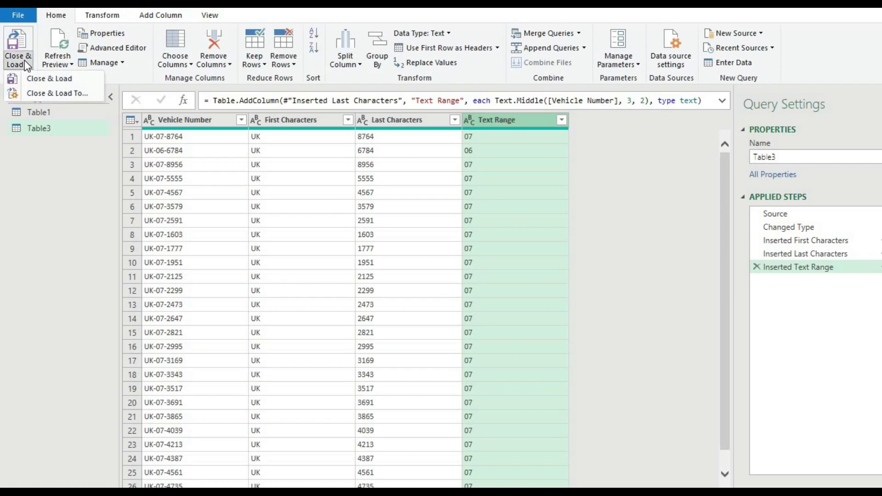
pyautogui.click(31, 77)
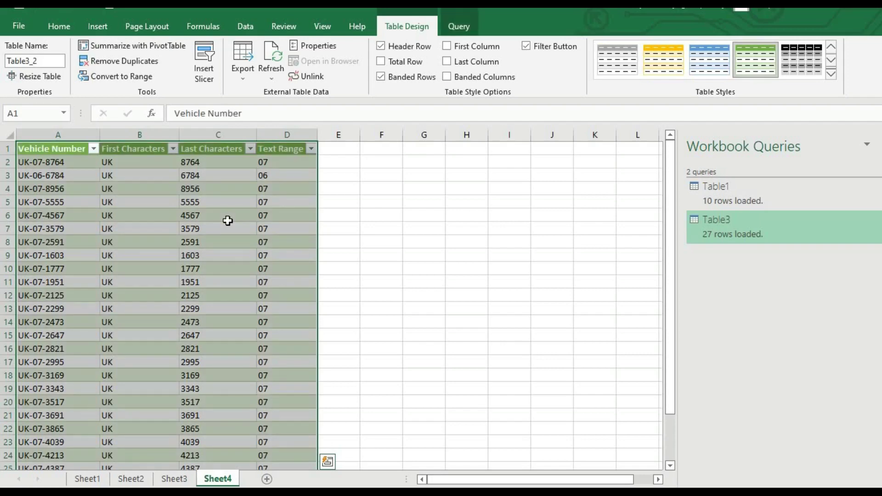
# - Examine the First Characters, Last Characters and Text Range columns of the loaded table on Sheet4
pyautogui.click(238, 221)
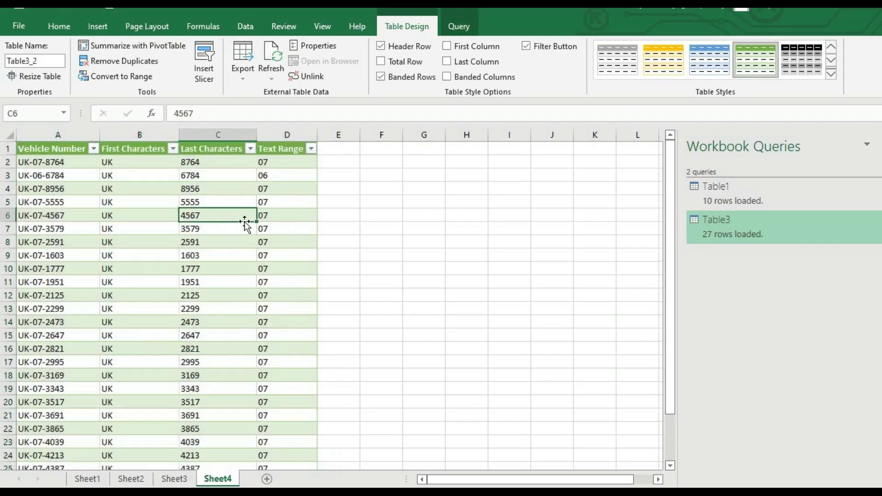
pyautogui.click(353, 247)
pyautogui.click(207, 217)
pyautogui.click(115, 240)
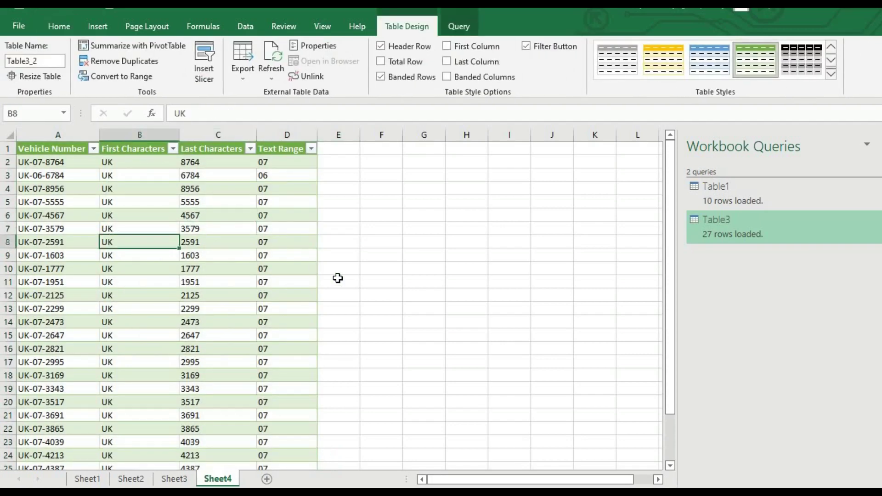
pyautogui.click(337, 278)
pyautogui.click(181, 269)
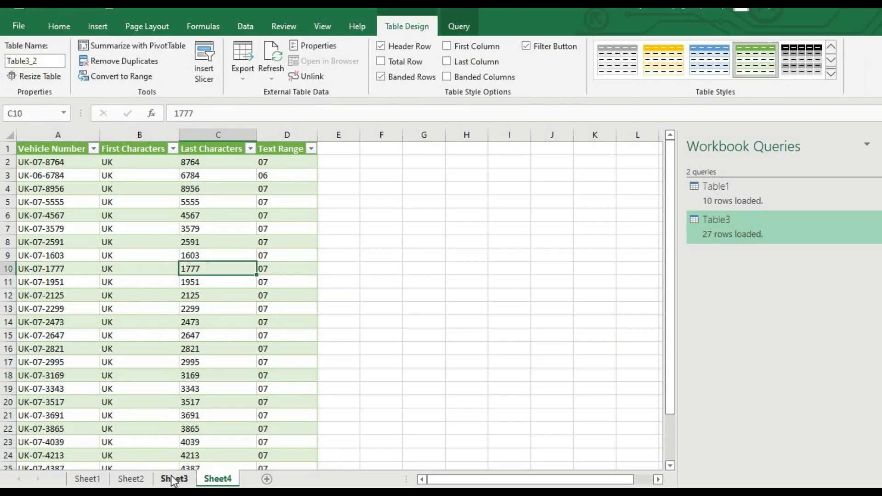
pyautogui.click(264, 233)
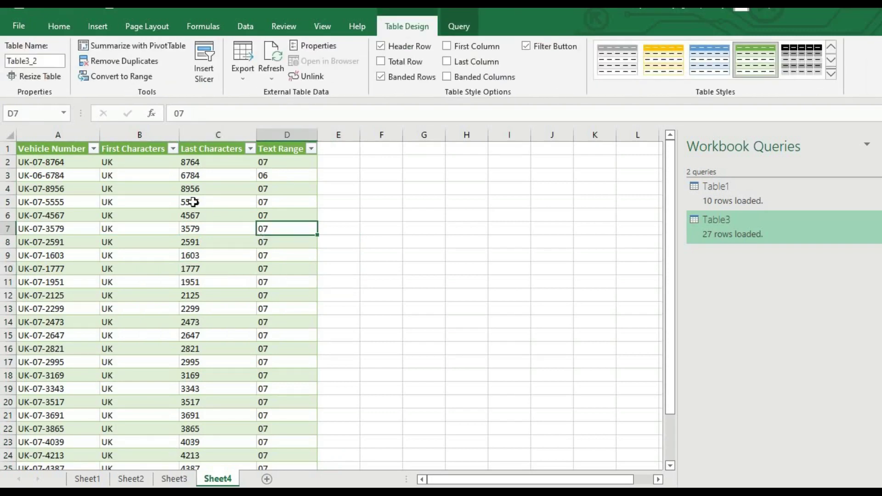
pyautogui.click(190, 202)
pyautogui.click(134, 180)
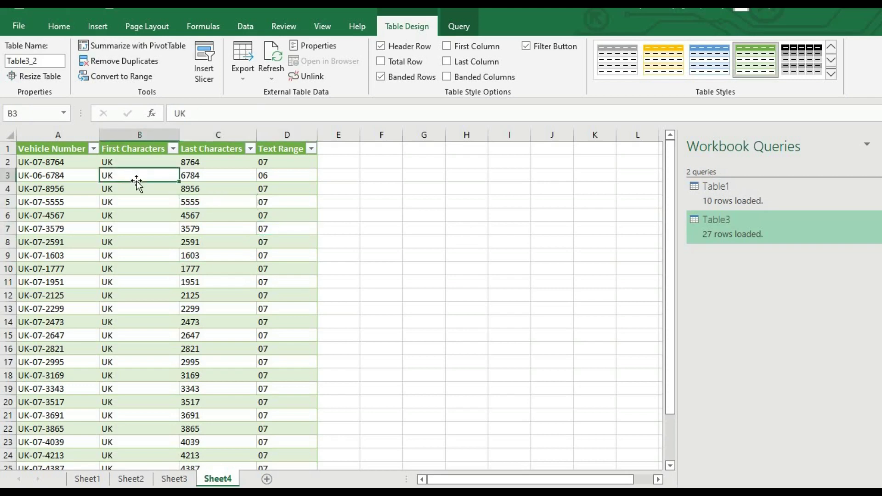
pyautogui.click(142, 217)
pyautogui.click(200, 281)
pyautogui.click(234, 338)
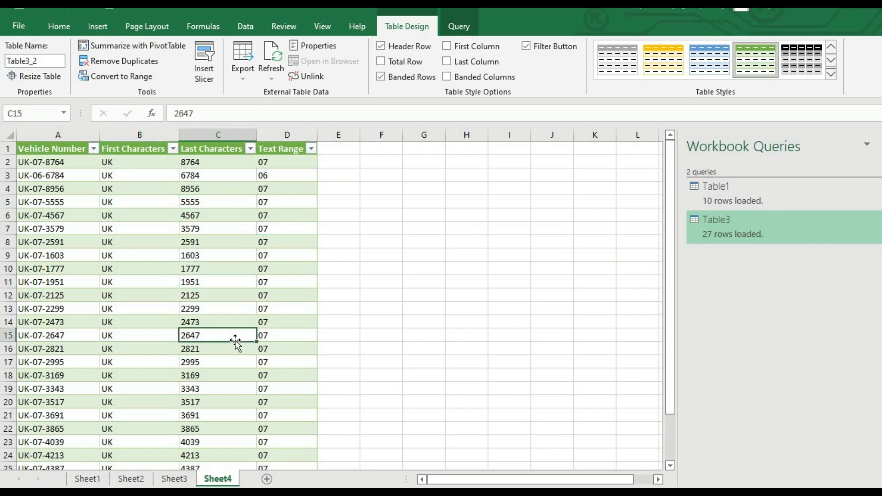
pyautogui.click(147, 296)
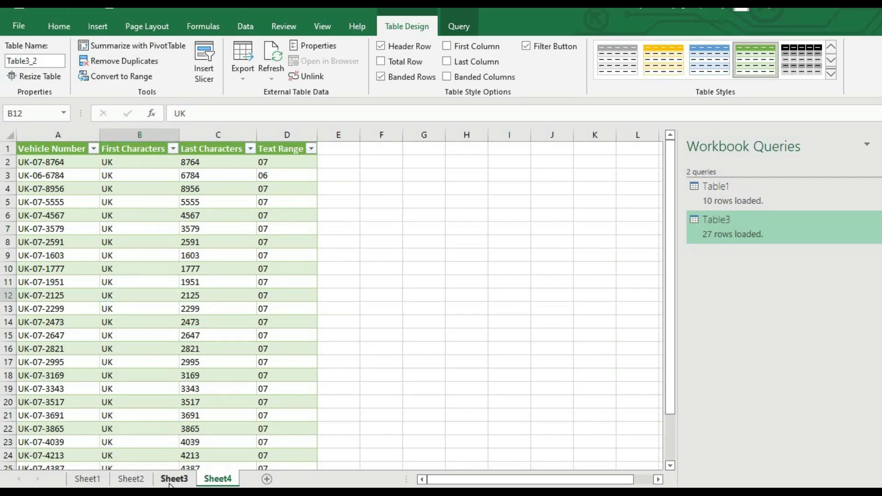
# - Add the vehicle number UK-07-3456 in the first empty row below the Vehicle Number table on Sheet3
pyautogui.click(173, 478)
pyautogui.click(97, 442)
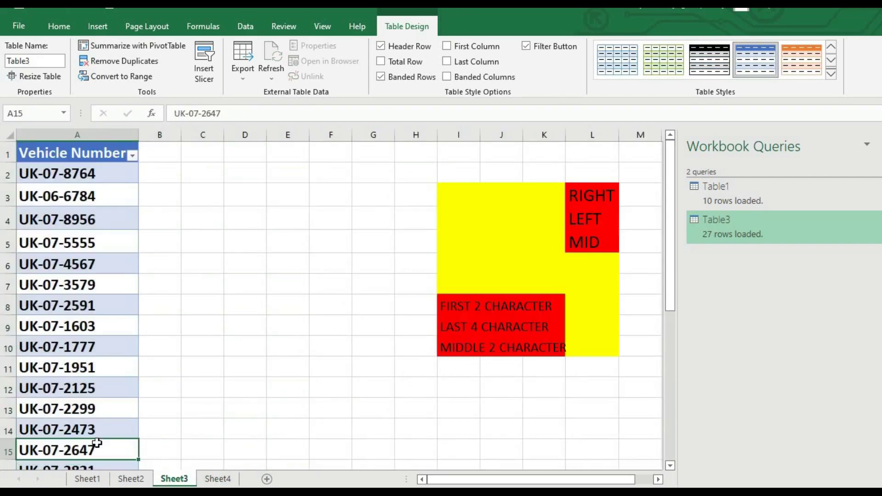
pyautogui.hotkey('ctrl', 'Down')
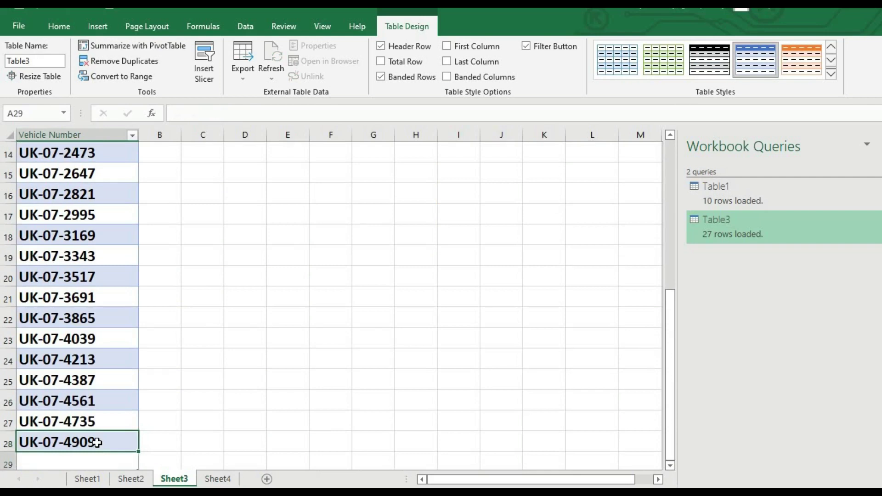
pyautogui.press('Down')
pyautogui.write('U')
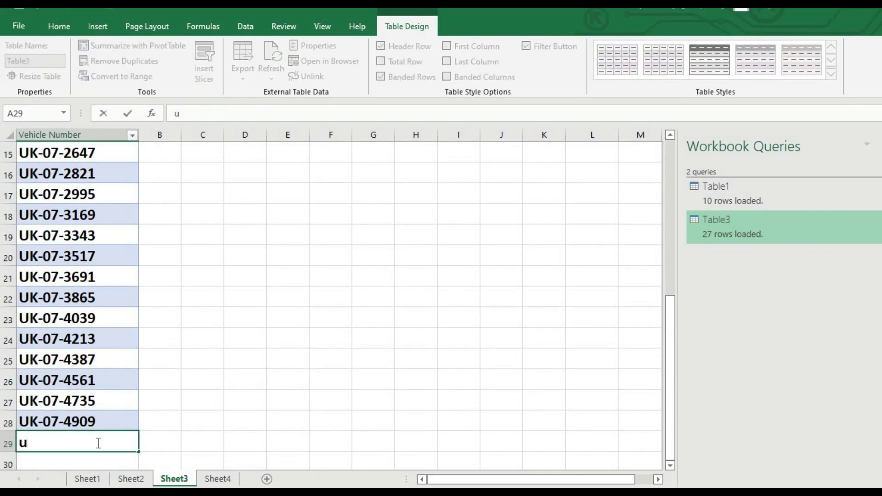
pyautogui.press('BackSpace')
pyautogui.write('UK-07-')
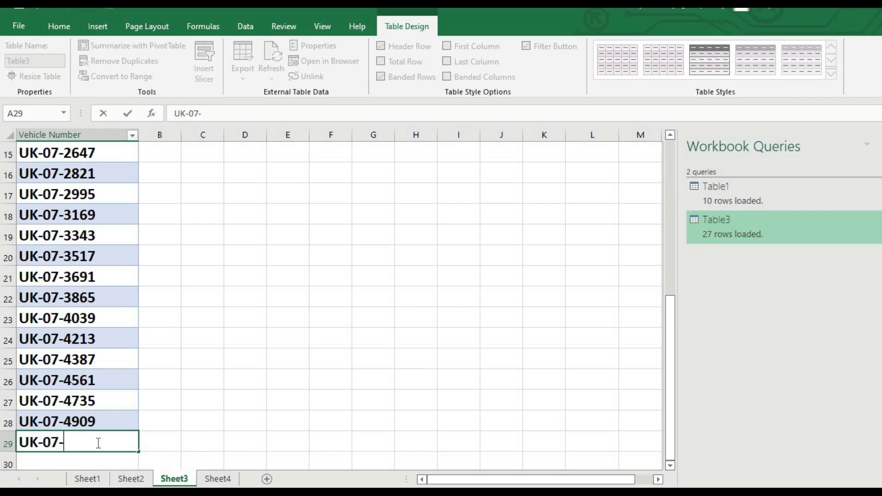
pyautogui.write('3456')
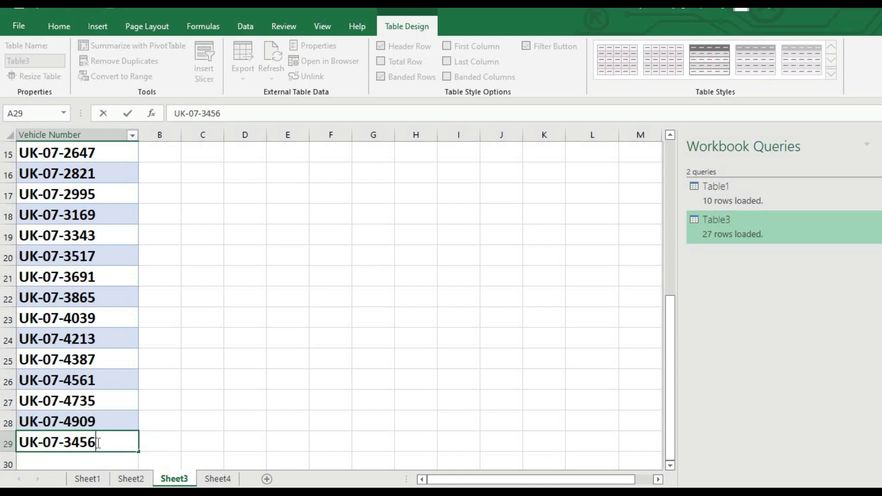
pyautogui.press('Return')
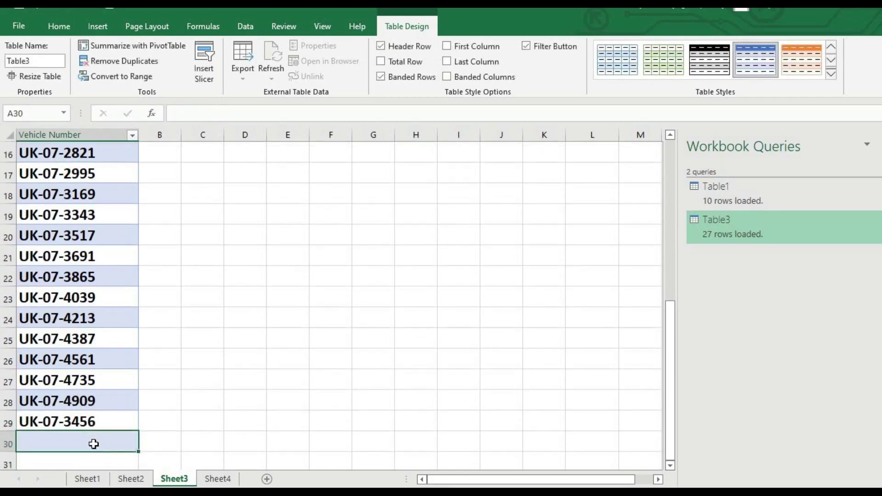
# - Refresh the query output table on Sheet4 and compare its last rows with the source table on Sheet3
pyautogui.click(216, 478)
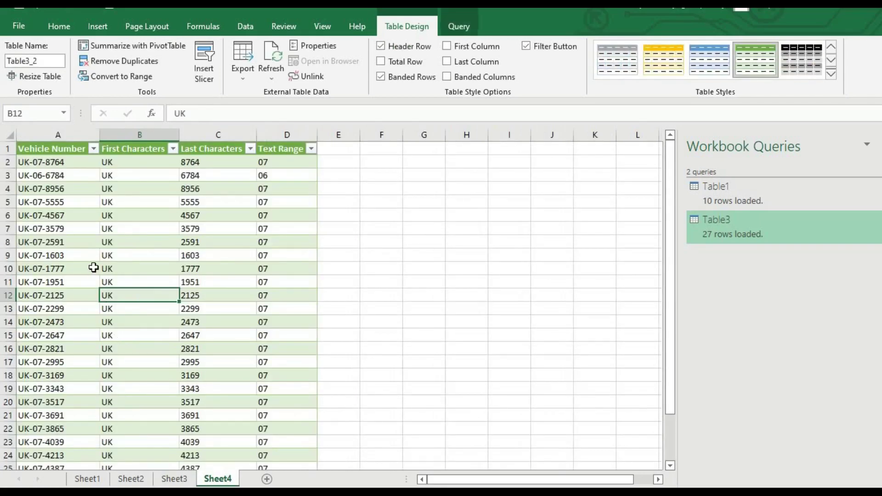
pyautogui.rightClick(93, 267)
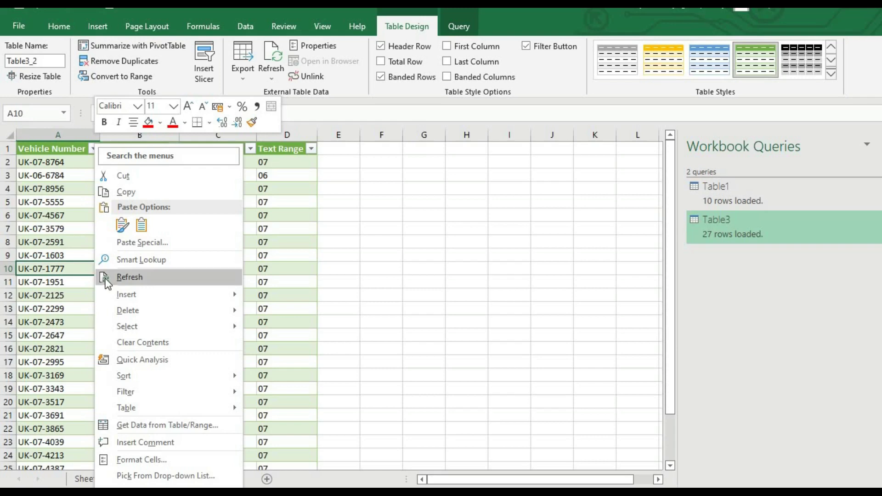
pyautogui.click(105, 277)
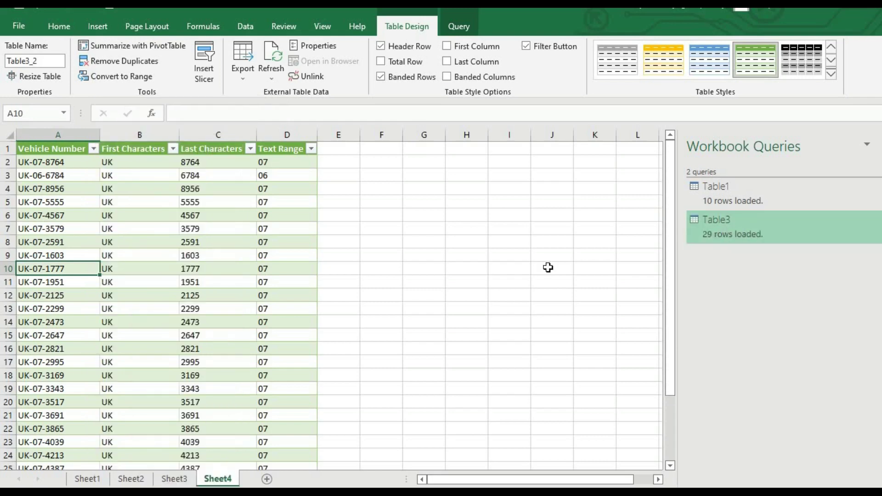
pyautogui.moveTo(668, 203)
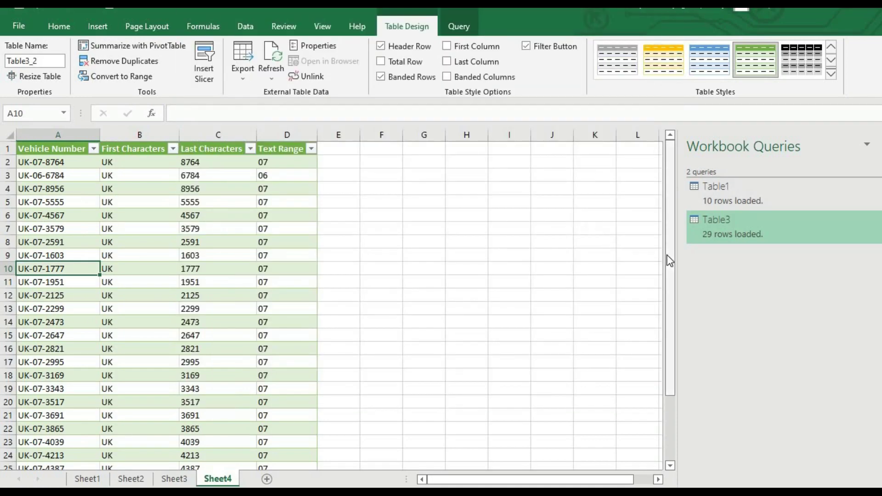
pyautogui.moveTo(666, 254); pyautogui.dragTo(666, 398)
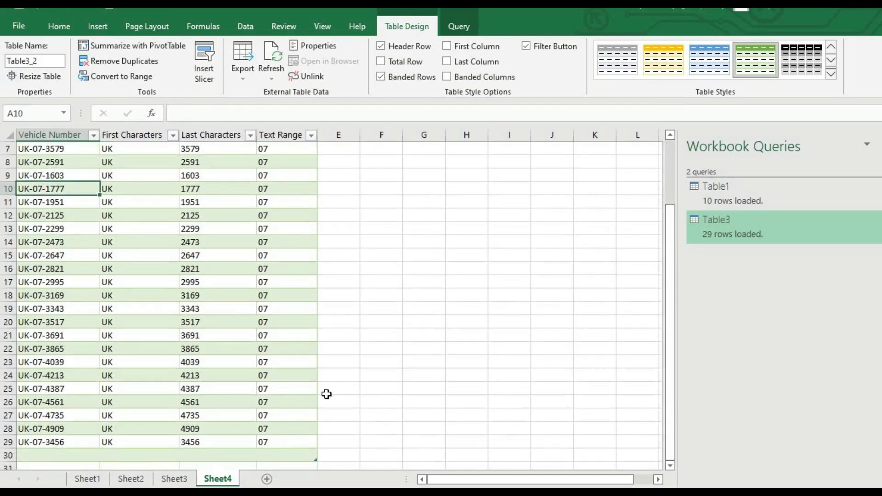
pyautogui.click(173, 479)
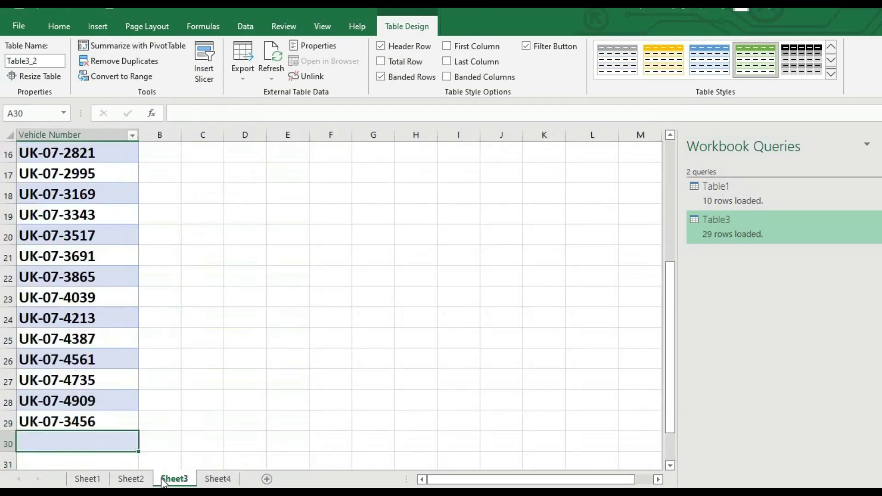
pyautogui.click(218, 479)
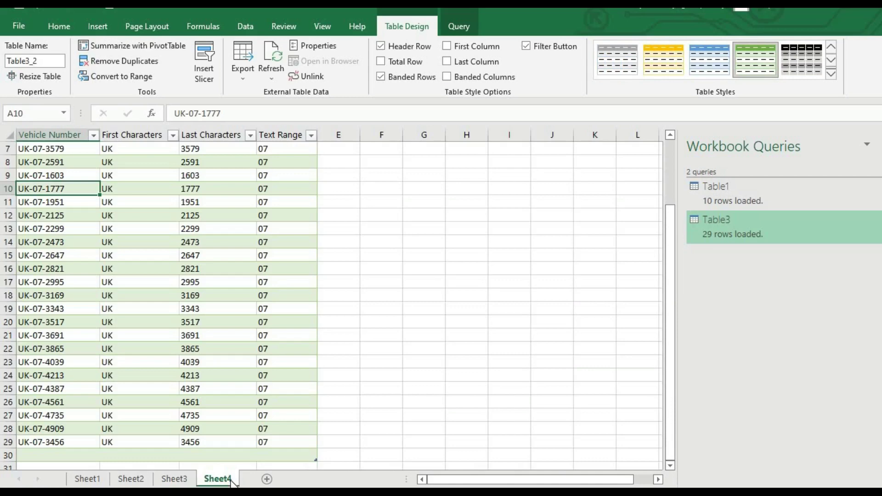
pyautogui.click(174, 479)
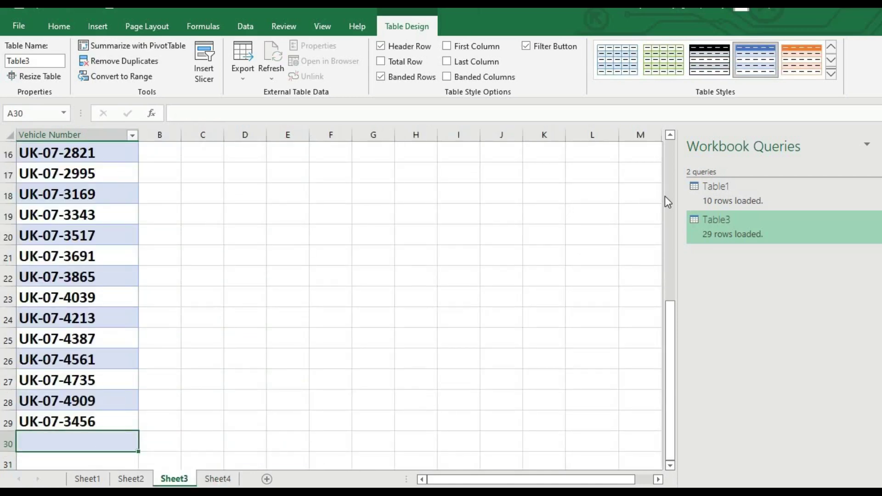
pyautogui.scroll(5, 665, 197)
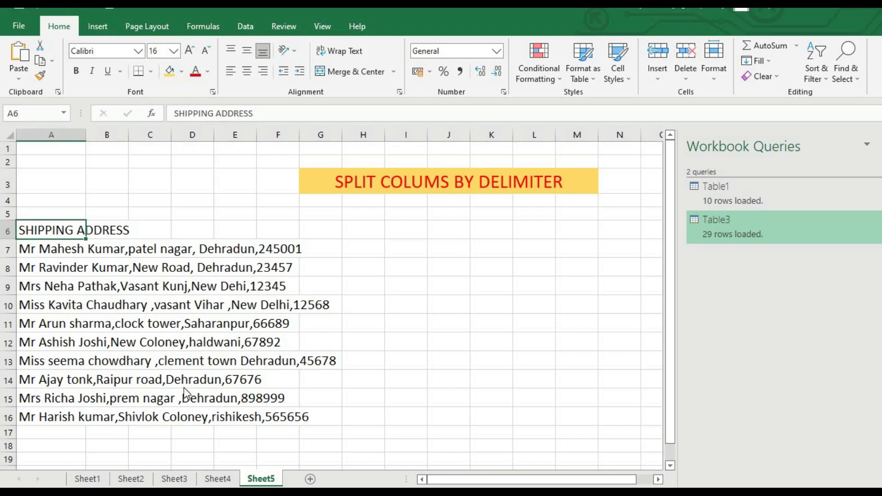
# - Look over the comma-separated address list on Sheet5 and select its SHIPPING ADDRESS header cell
pyautogui.click(209, 307)
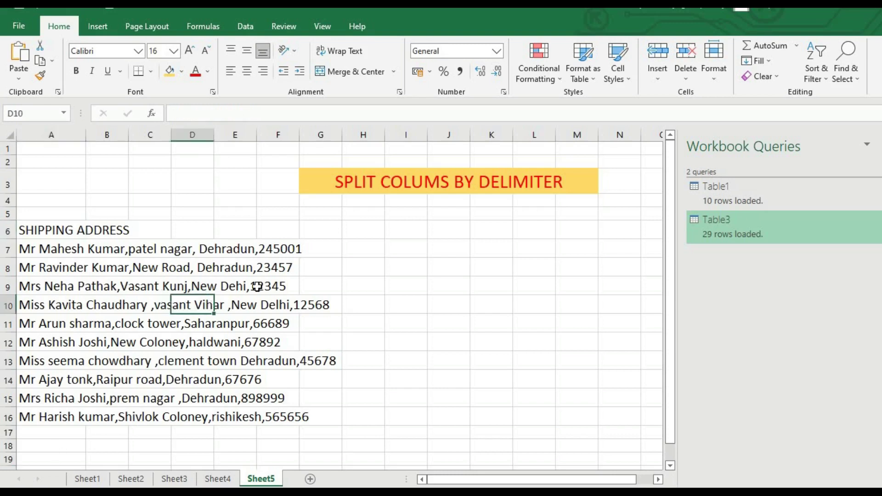
pyautogui.click(405, 189)
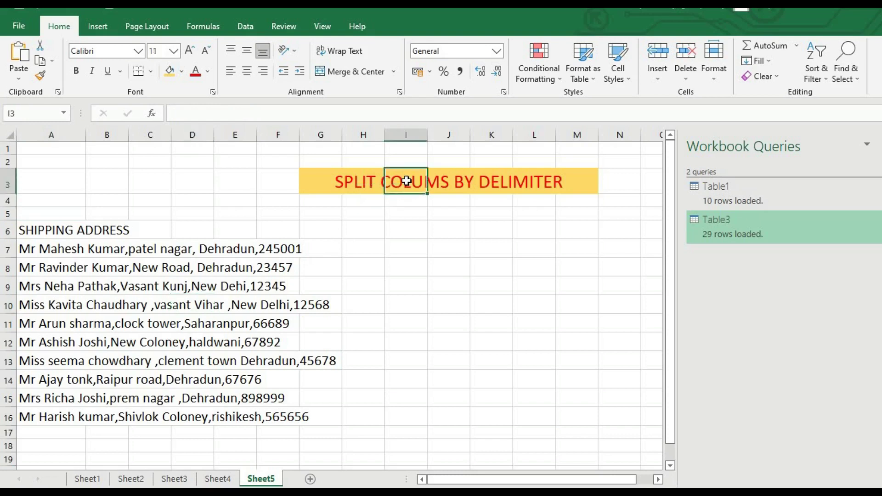
pyautogui.click(238, 201)
pyautogui.click(109, 207)
pyautogui.click(88, 228)
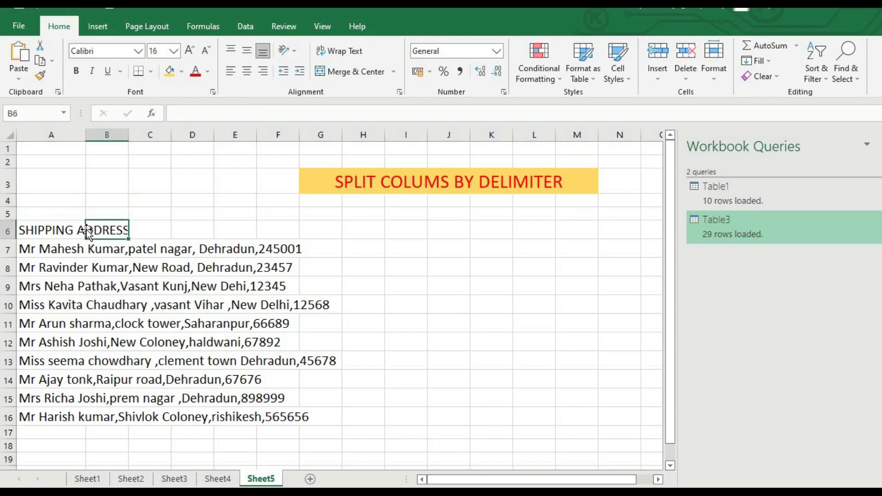
pyautogui.click(74, 228)
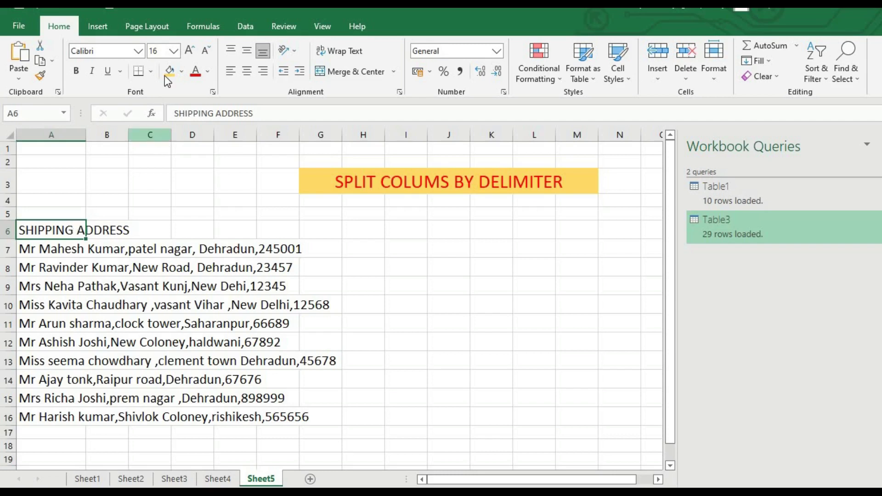
pyautogui.click(240, 34)
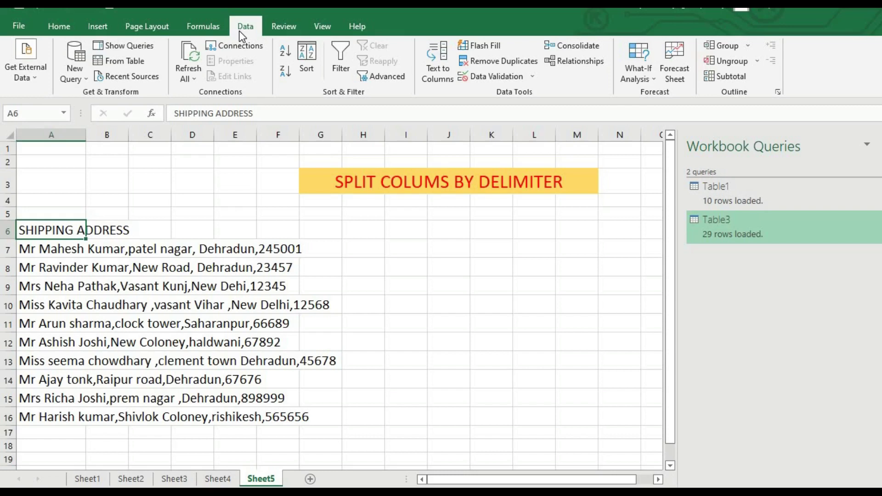
pyautogui.click(143, 65)
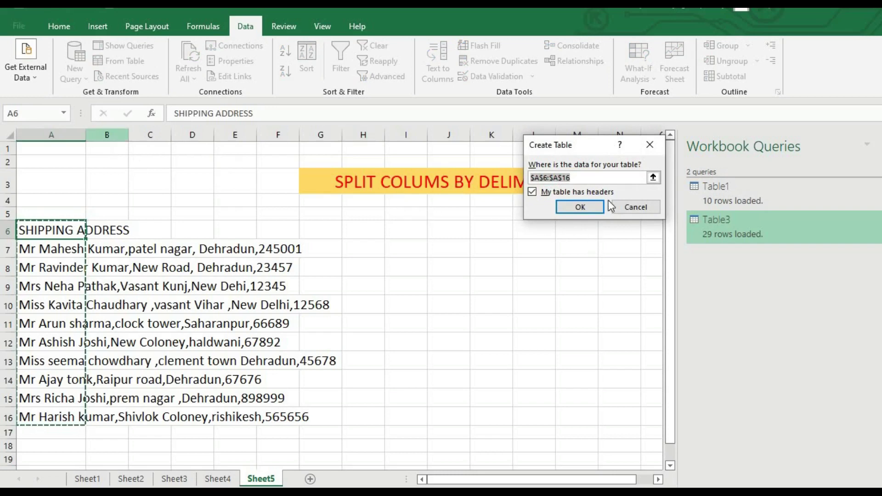
pyautogui.click(636, 207)
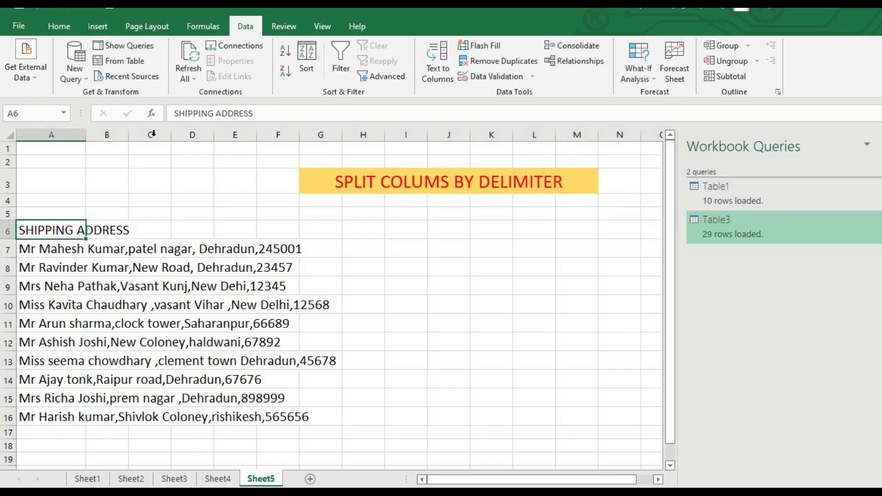
# - Autofit column A and load A6:A16 into the query editor as a table with headers
pyautogui.doubleClick(87, 128)
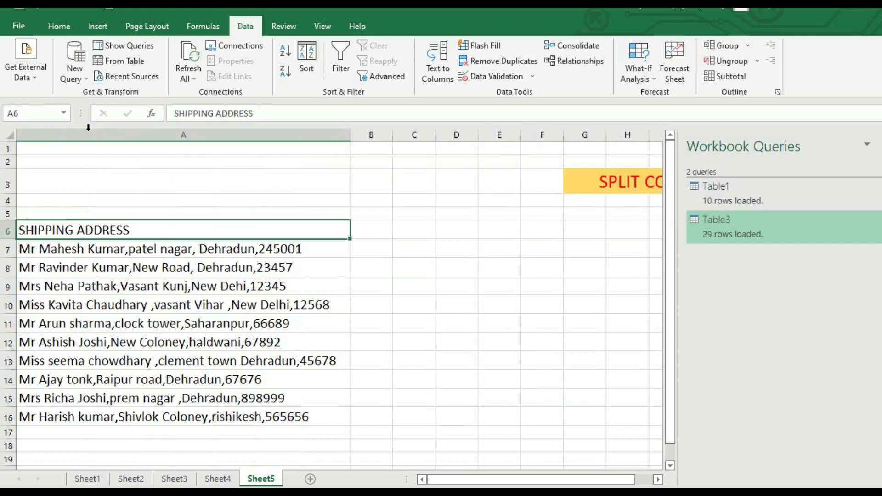
pyautogui.click(118, 59)
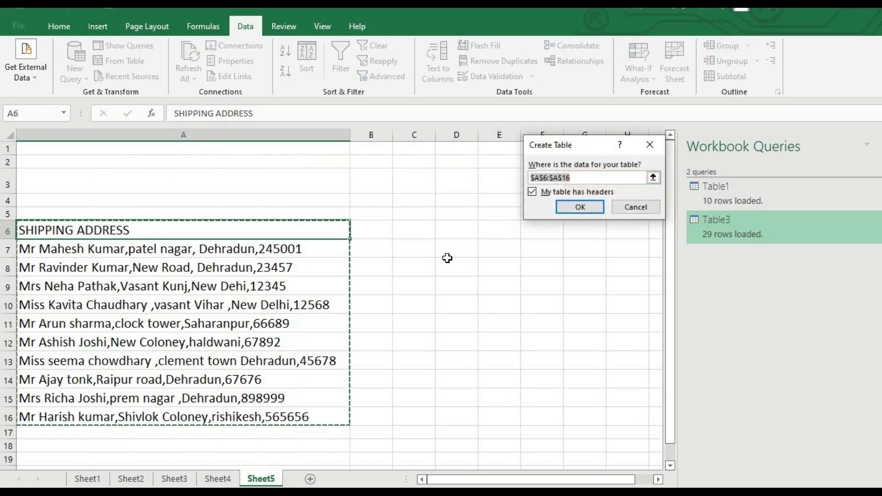
pyautogui.click(574, 210)
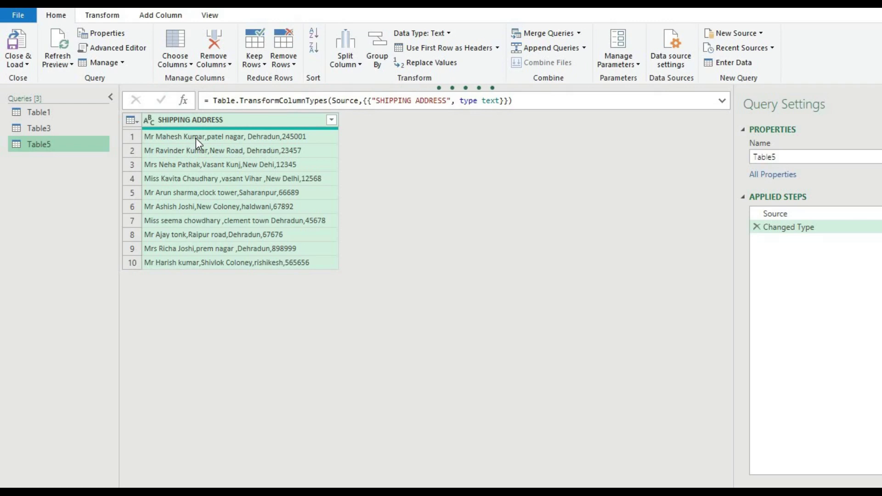
# - Split the SHIPPING ADDRESS column by delimiter, using a comma at each occurrence
pyautogui.click(216, 140)
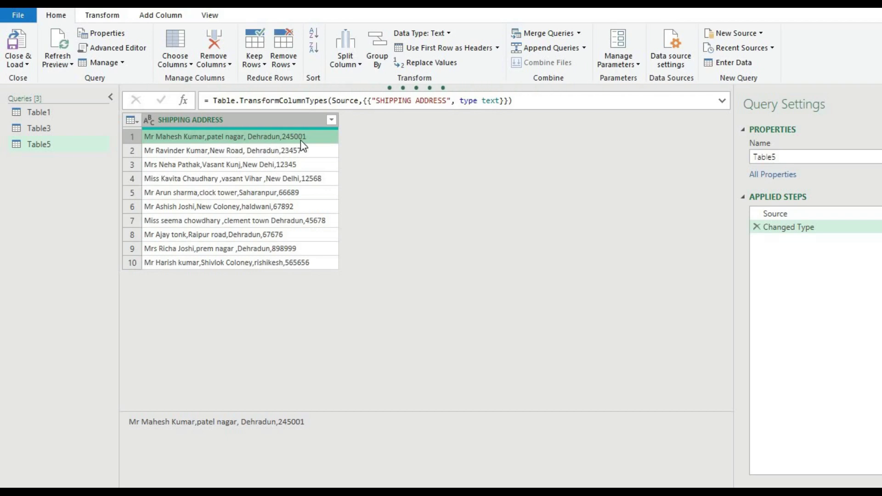
pyautogui.click(225, 120)
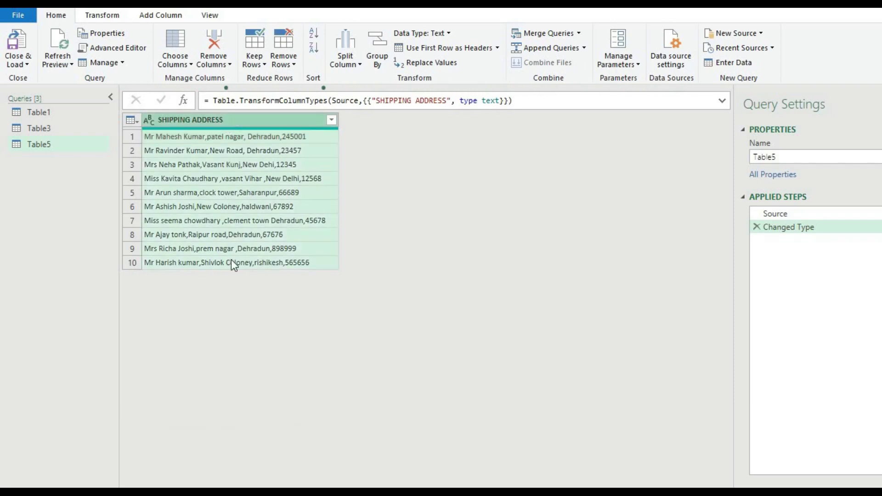
pyautogui.click(96, 13)
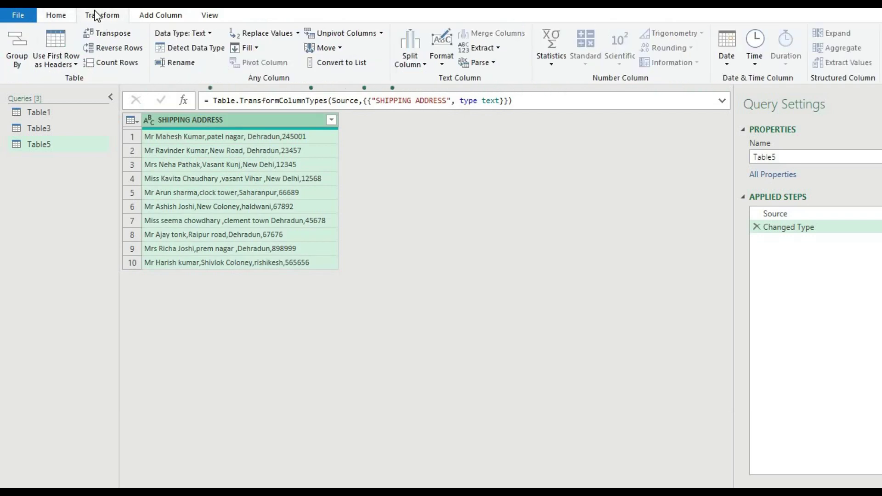
pyautogui.click(420, 67)
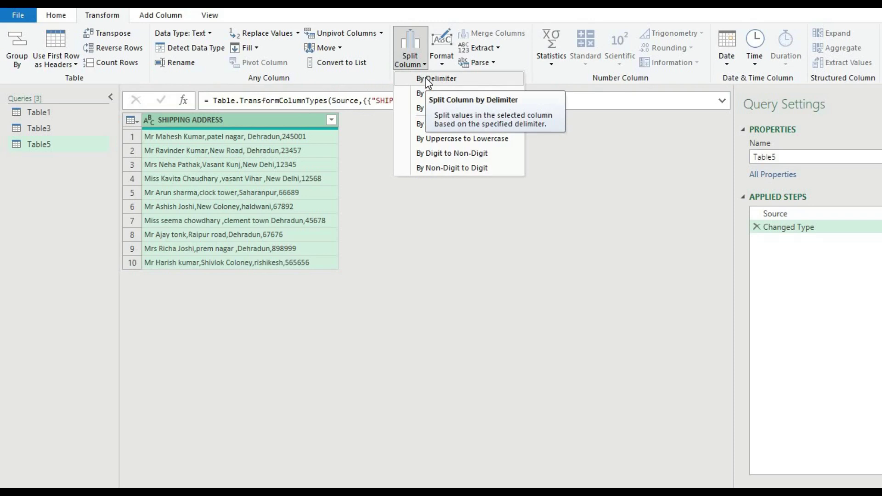
pyautogui.click(425, 78)
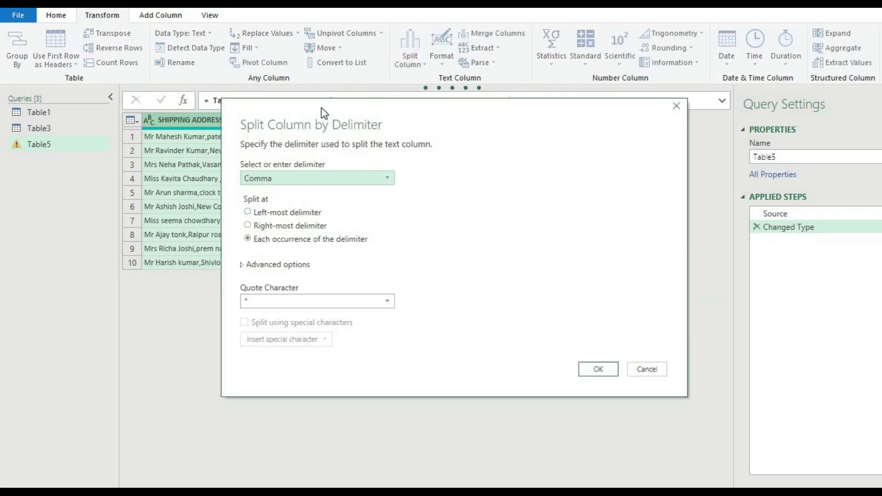
pyautogui.moveTo(321, 109); pyautogui.dragTo(469, 106)
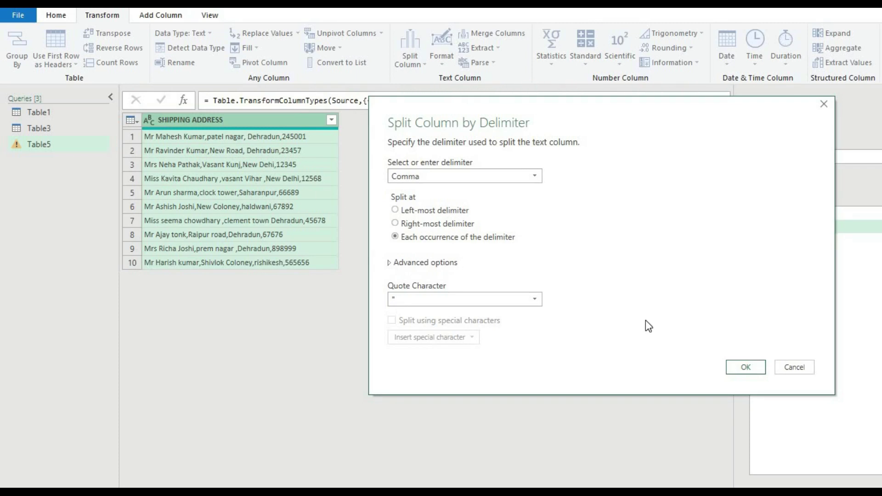
pyautogui.click(740, 366)
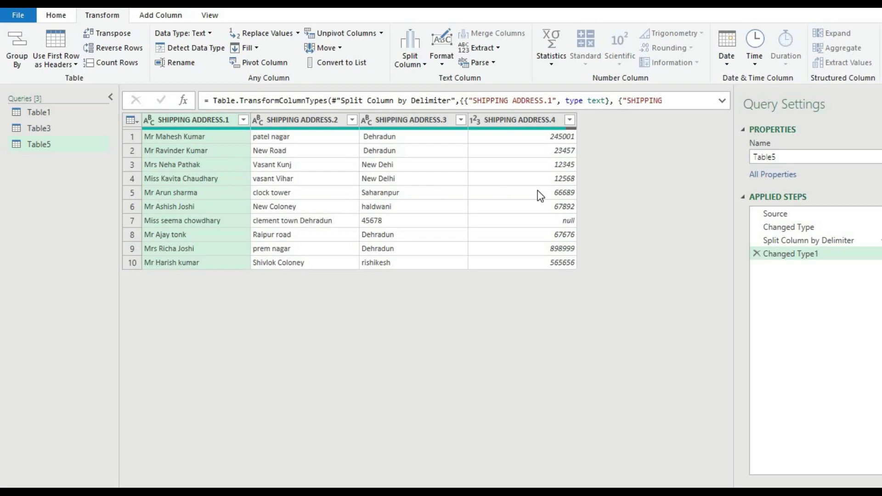
# - Rename the SHIPPING ADDRESS.1 column as NAME
pyautogui.doubleClick(201, 120)
pyautogui.tripleClick(201, 121)
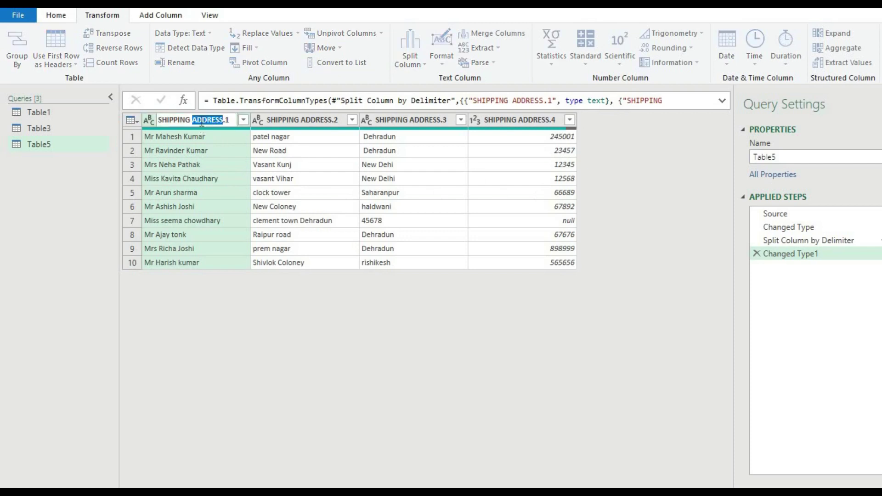
pyautogui.write('nAME')
pyautogui.press('BackSpace')
pyautogui.press('BackSpace')
pyautogui.press('BackSpace')
pyautogui.press('BackSpace')
pyautogui.write('NAME')
# - Rename the SHIPPING ADDRESS.2 column as PLACE and the SHIPPING ADDRESS.3 column as CITY
pyautogui.doubleClick(281, 121)
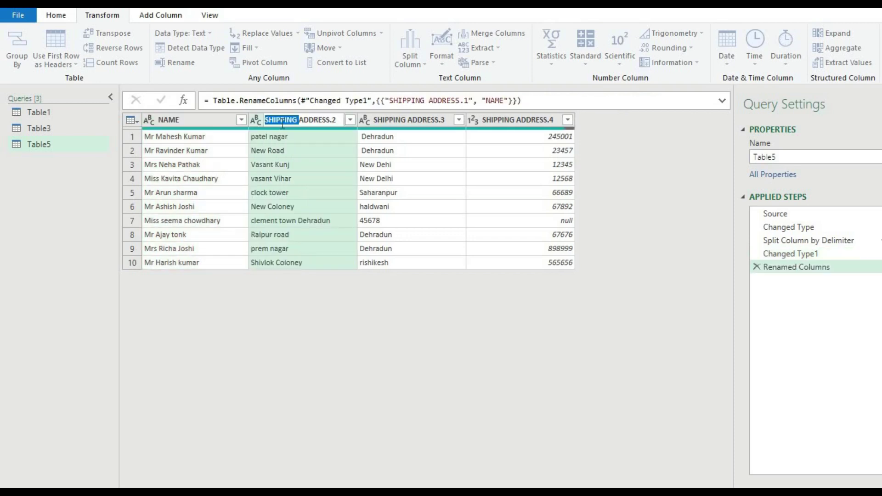
pyautogui.hotkey('ctrl', 'a')
pyautogui.write('PLACE')
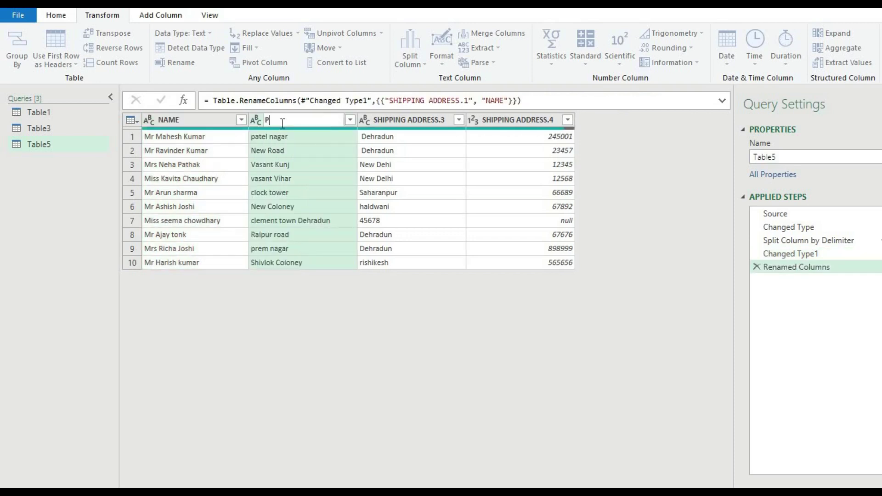
pyautogui.doubleClick(384, 119)
pyautogui.hotkey('ctrl', 'a')
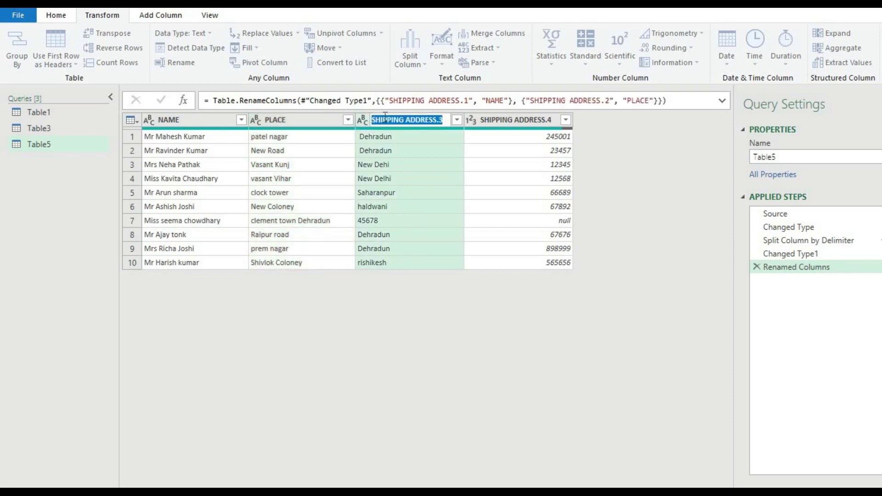
pyautogui.write('CITY')
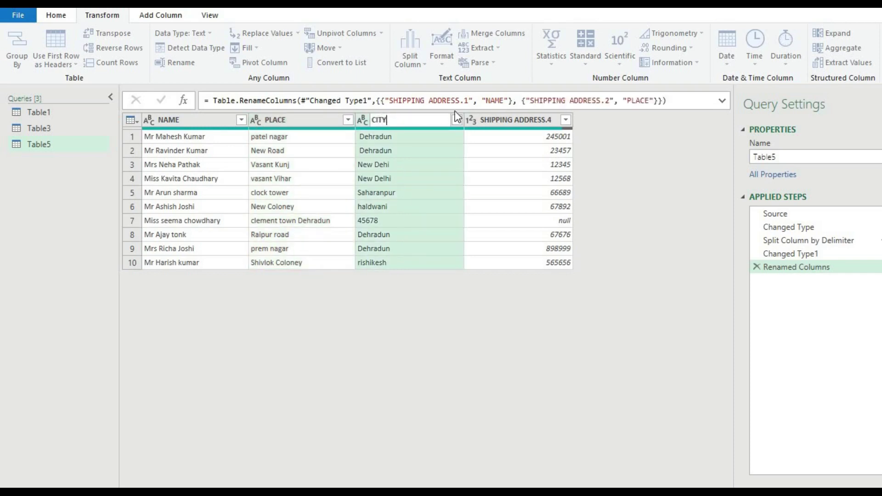
# - Rename the SHIPPING ADDRESS.4 column as PINCODE
pyautogui.doubleClick(490, 114)
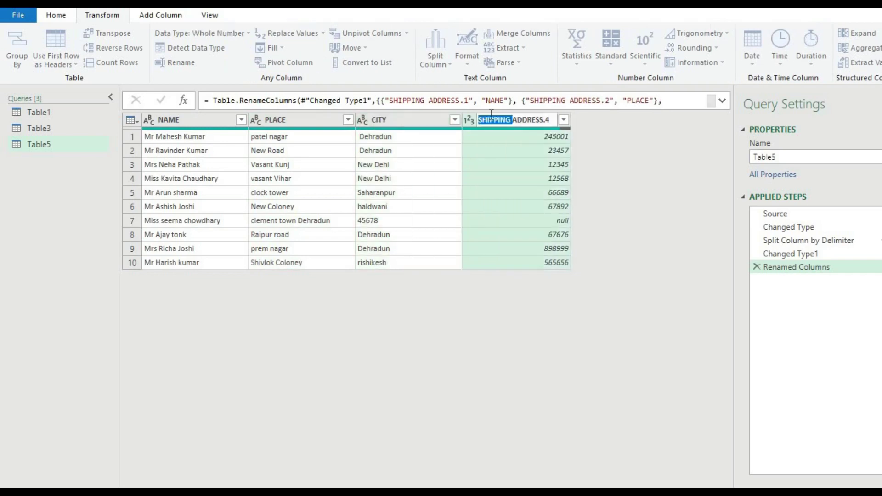
pyautogui.hotkey('ctrl', 'a')
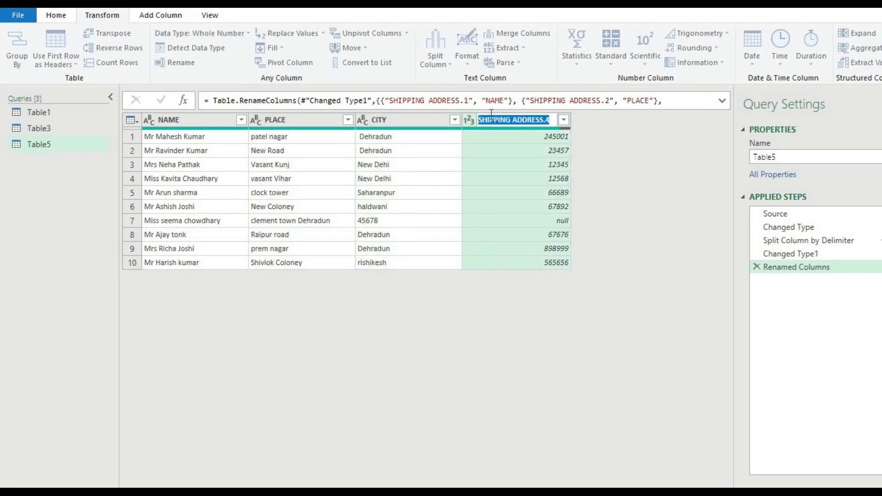
pyautogui.write('PINCO')
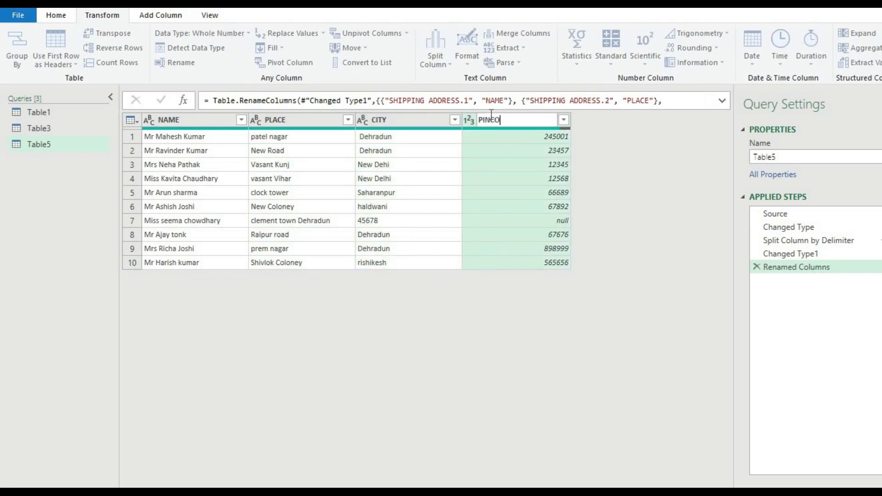
pyautogui.write('DE')
pyautogui.press('Return')
pyautogui.click(260, 189)
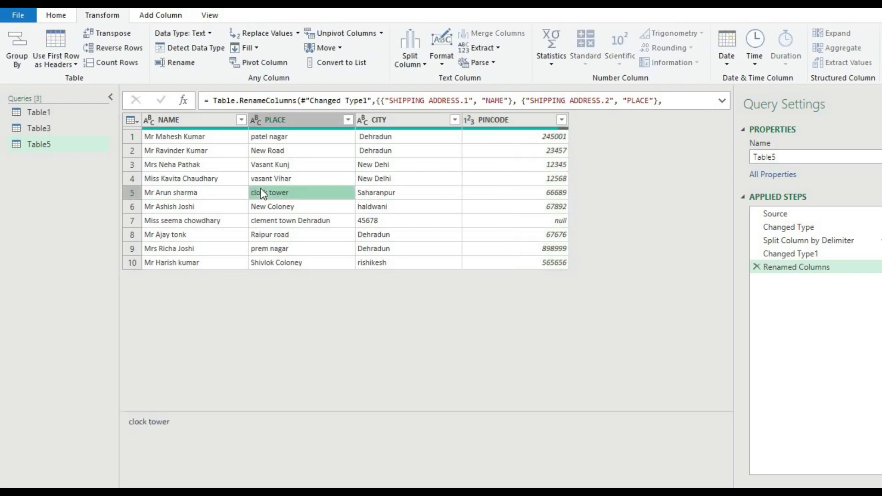
pyautogui.click(197, 155)
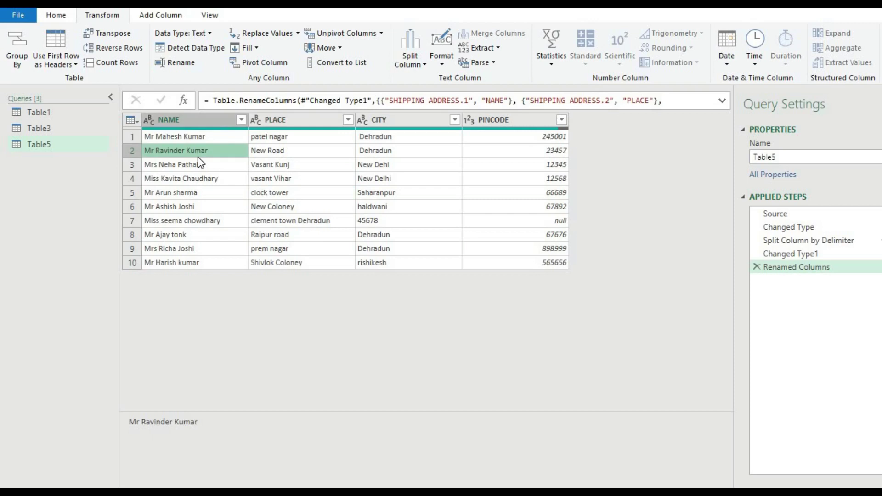
# - Try trimming the NAME column on its own and delete that Trimmed Text step from the query
pyautogui.click(191, 124)
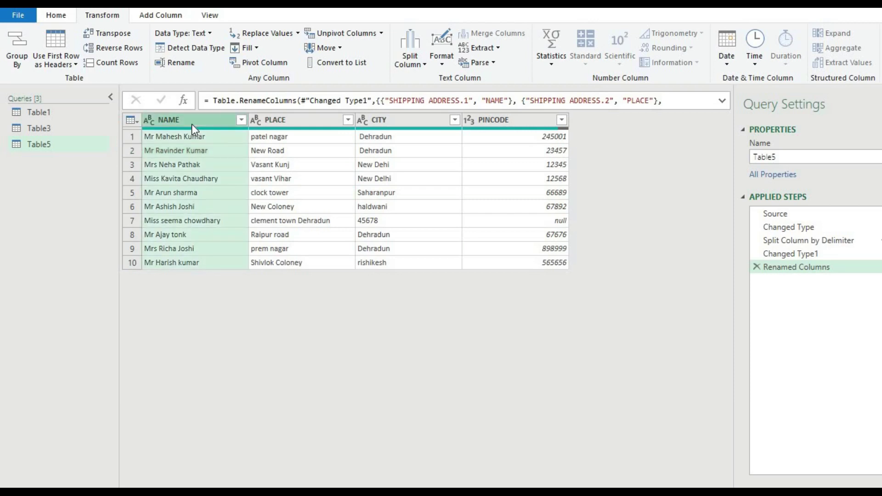
pyautogui.click(437, 67)
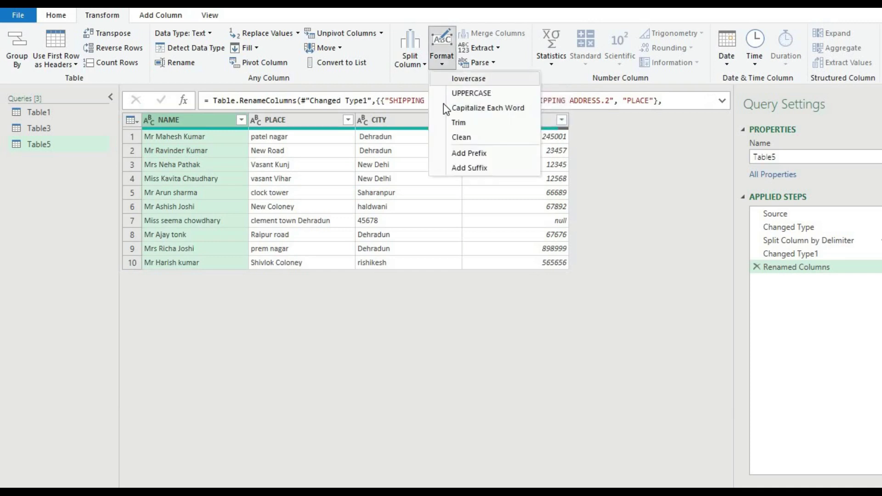
pyautogui.click(448, 121)
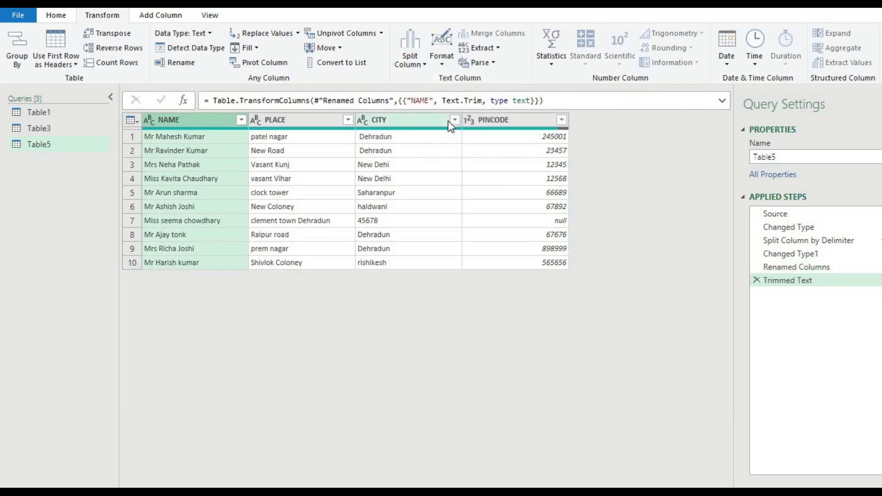
pyautogui.click(307, 118)
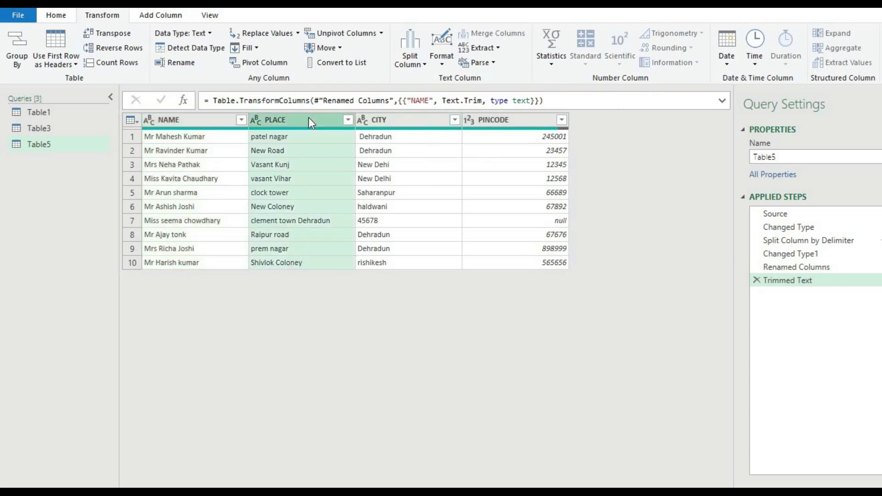
pyautogui.click(451, 68)
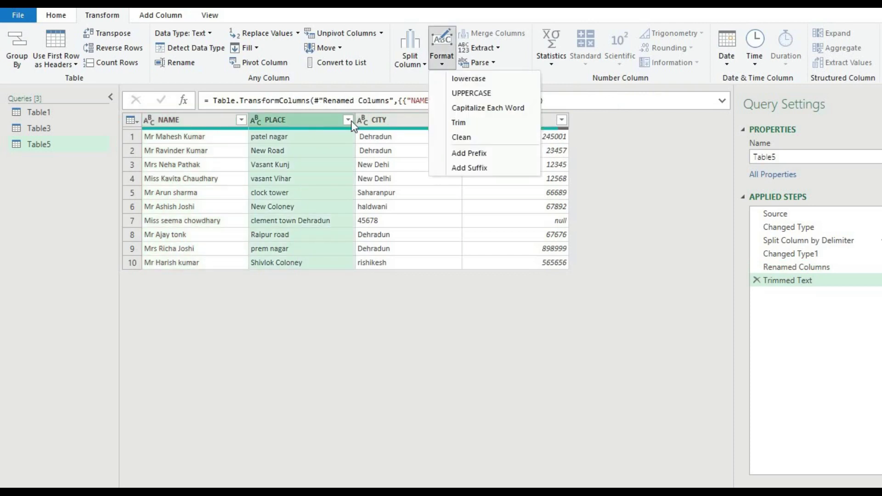
pyautogui.click(375, 122)
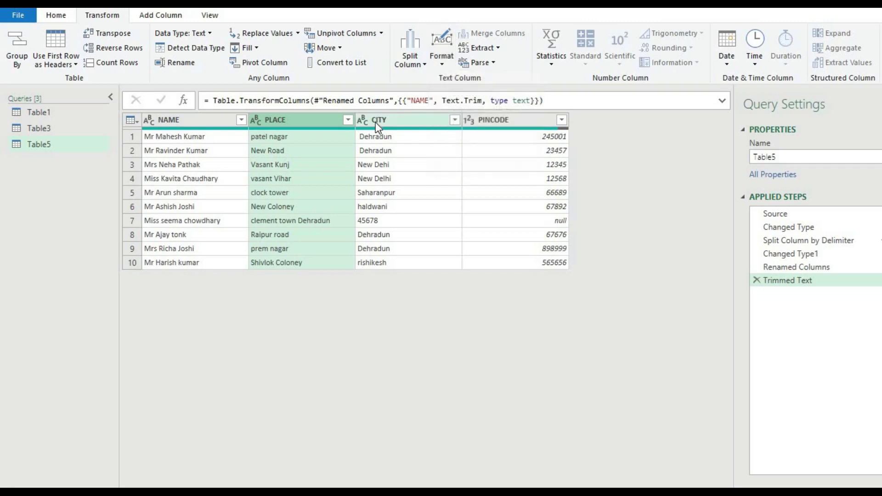
pyautogui.keyDown('ctrl'); pyautogui.click(377, 122); pyautogui.keyUp('ctrl')
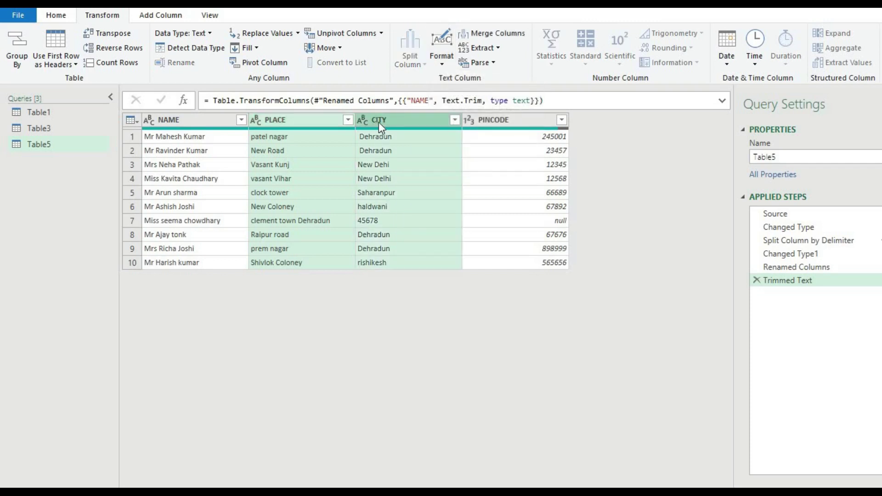
pyautogui.click(757, 281)
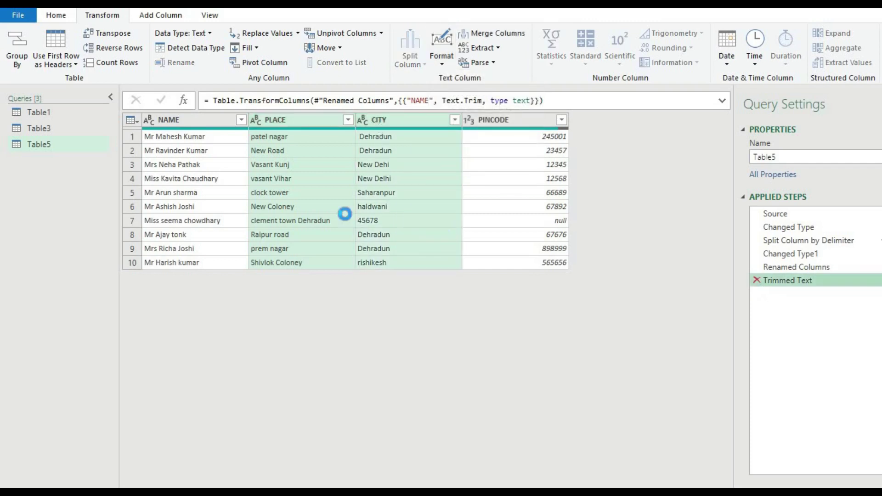
# - Trim the text in the NAME, PLACE, CITY and PINCODE columns together and convert all four to uppercase
pyautogui.click(189, 114)
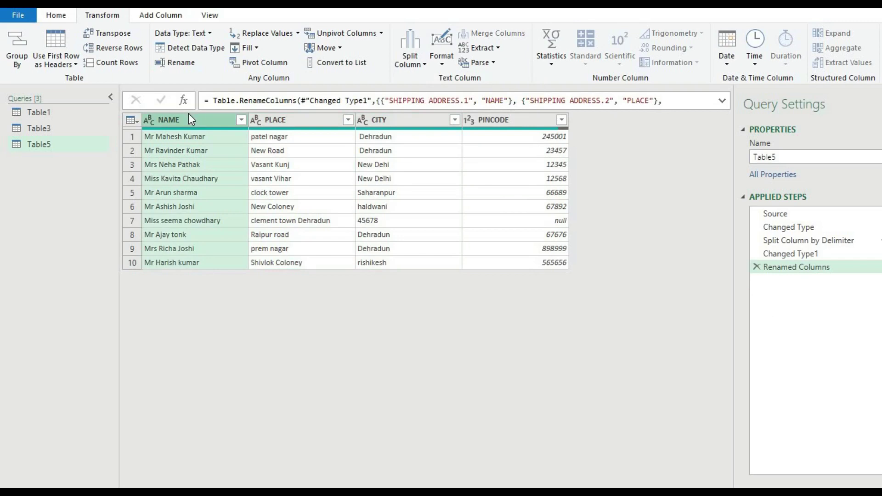
pyautogui.keyDown('ctrl'); pyautogui.click(269, 120); pyautogui.keyUp('ctrl')
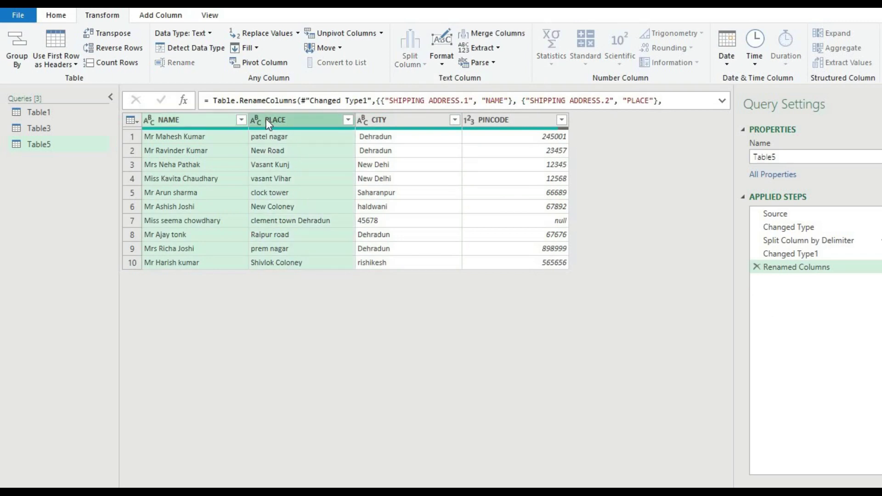
pyautogui.keyDown('ctrl'); pyautogui.click(374, 123); pyautogui.keyUp('ctrl')
pyautogui.keyDown('ctrl'); pyautogui.click(493, 122); pyautogui.keyUp('ctrl')
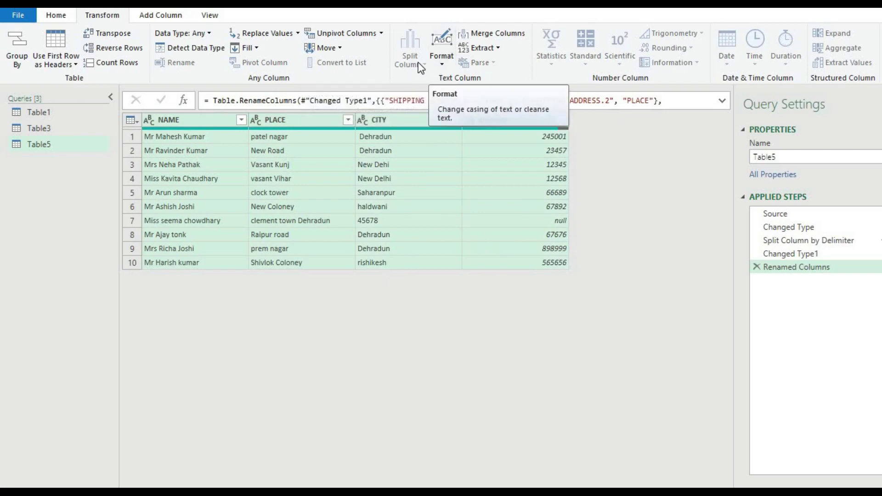
pyautogui.click(442, 61)
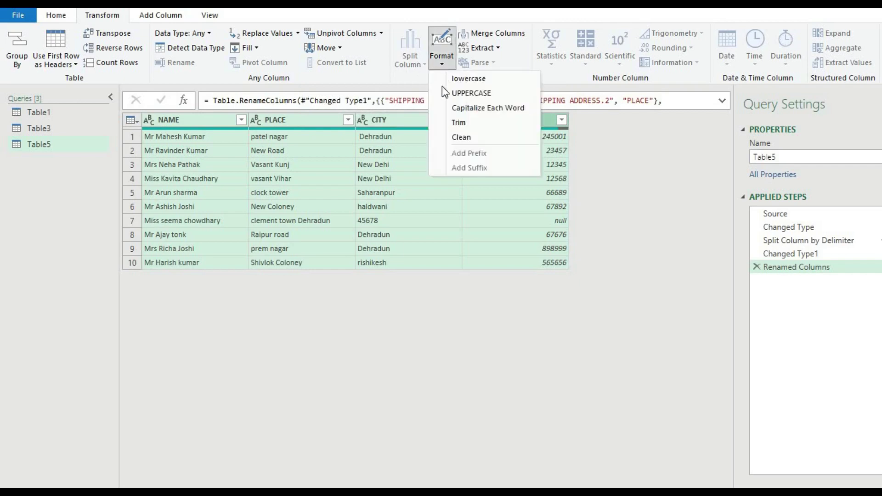
pyautogui.click(449, 122)
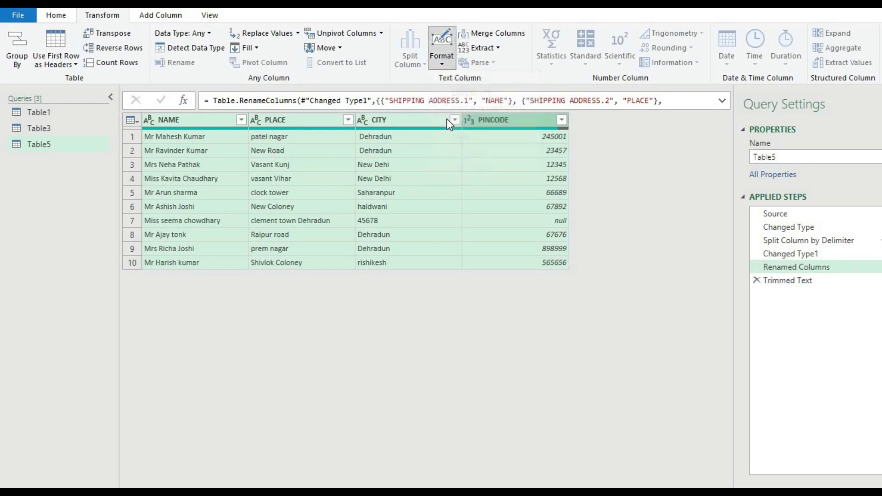
pyautogui.click(440, 66)
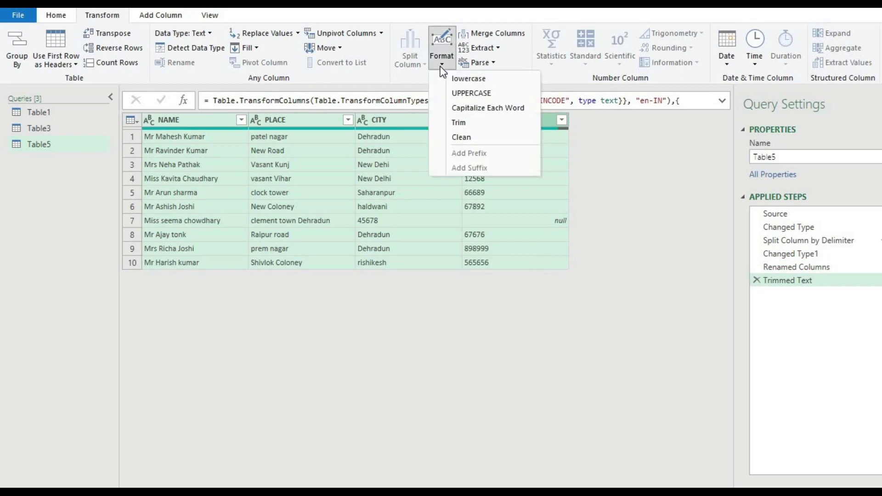
pyautogui.click(450, 98)
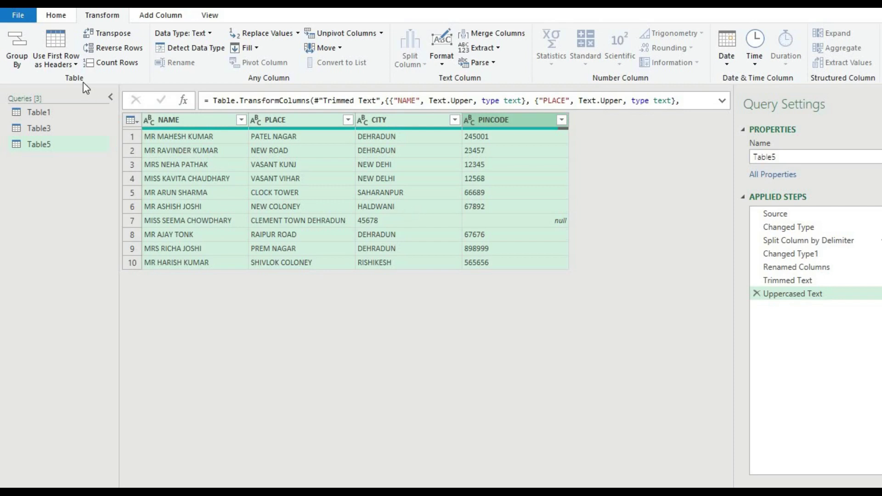
# - Close the query editor and load the split address query into the workbook as a table
pyautogui.click(72, 21)
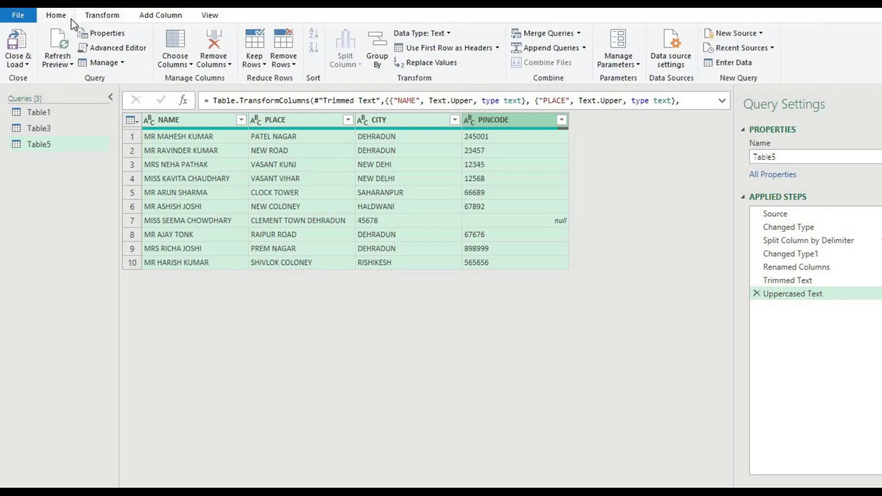
pyautogui.click(27, 63)
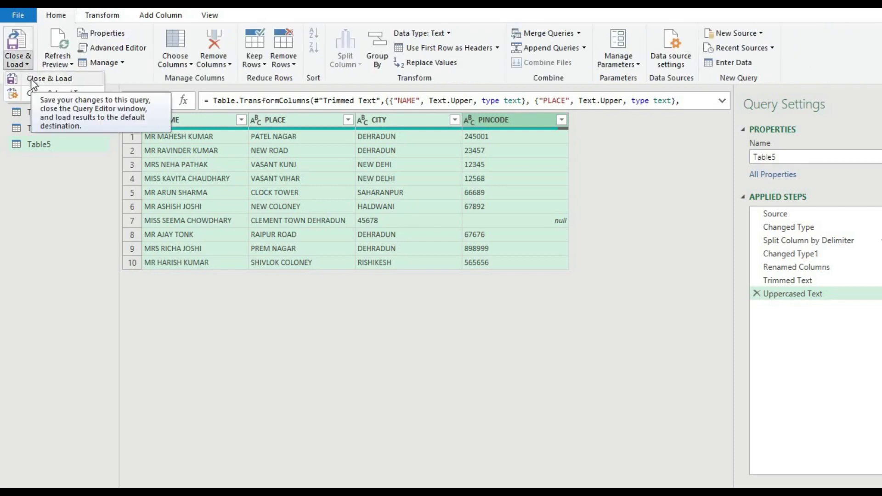
pyautogui.click(31, 79)
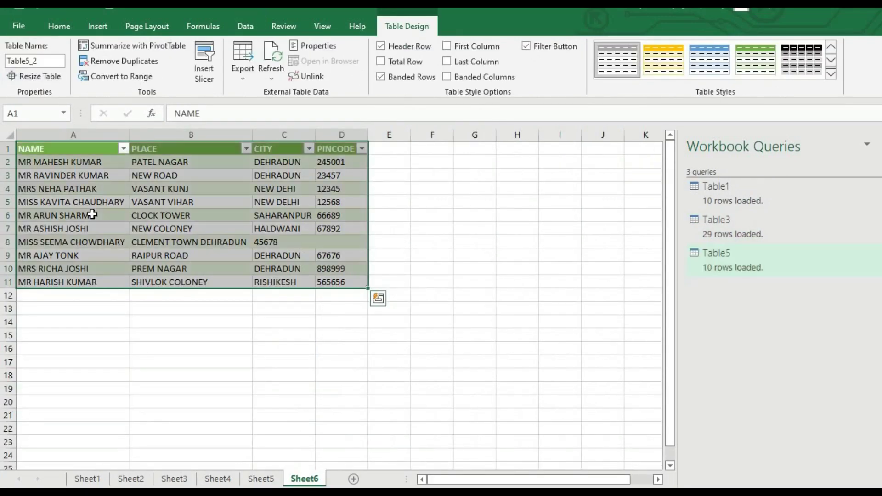
pyautogui.click(113, 213)
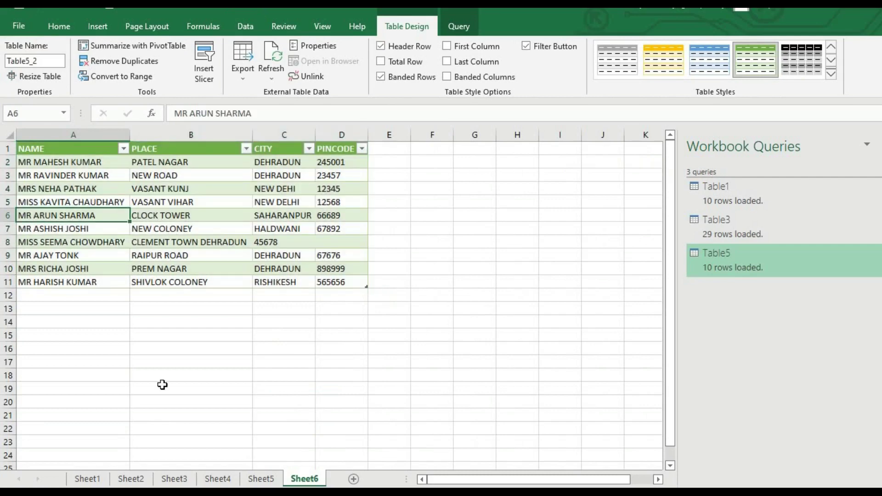
# - Check the wrongly split address in A13 on Sheet5 against Sheet6 and insert the missing comma between its place and city
pyautogui.click(262, 478)
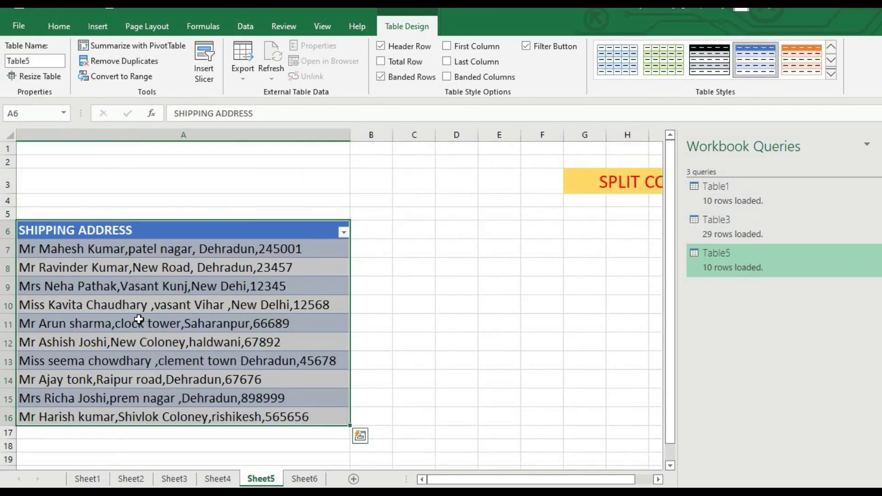
pyautogui.click(122, 363)
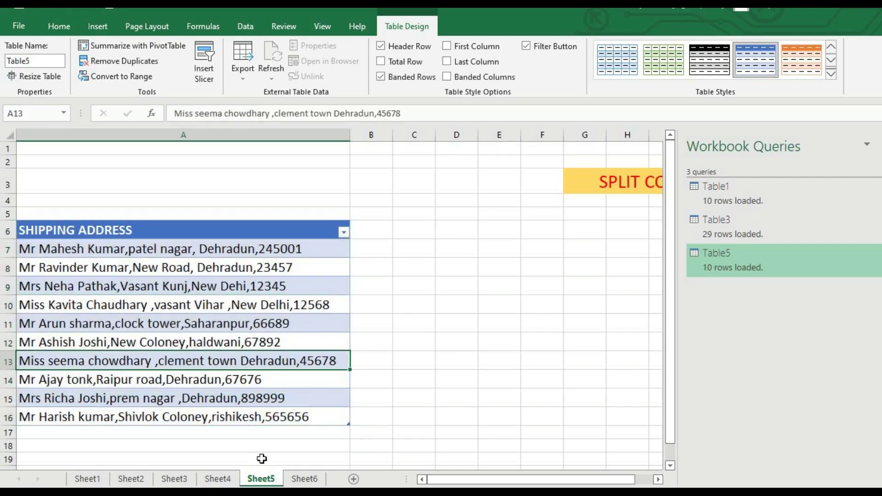
pyautogui.click(303, 479)
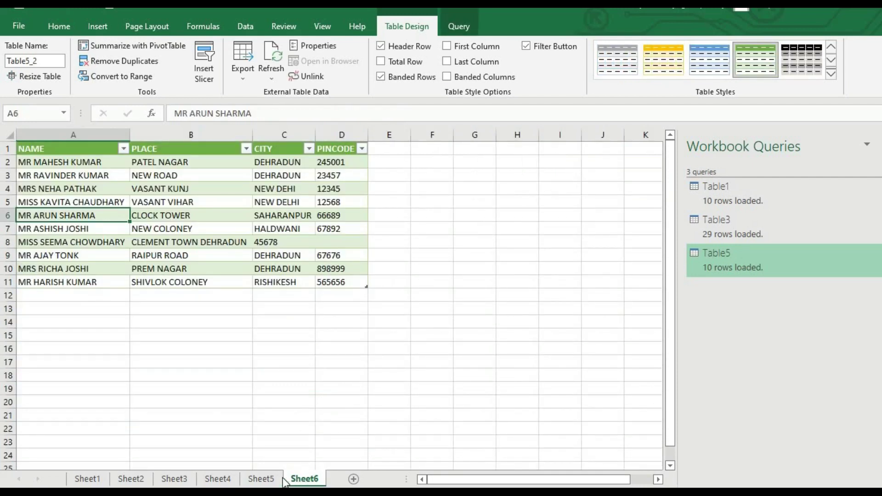
pyautogui.click(260, 479)
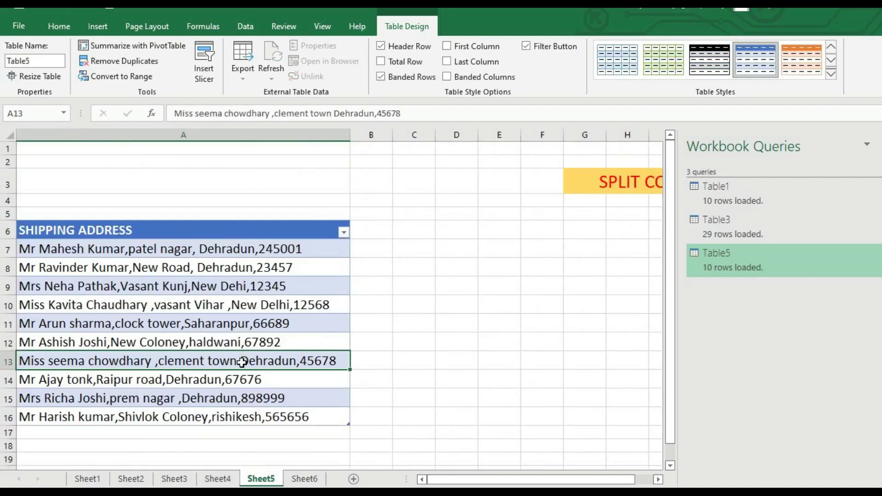
pyautogui.click(333, 113)
pyautogui.write(',')
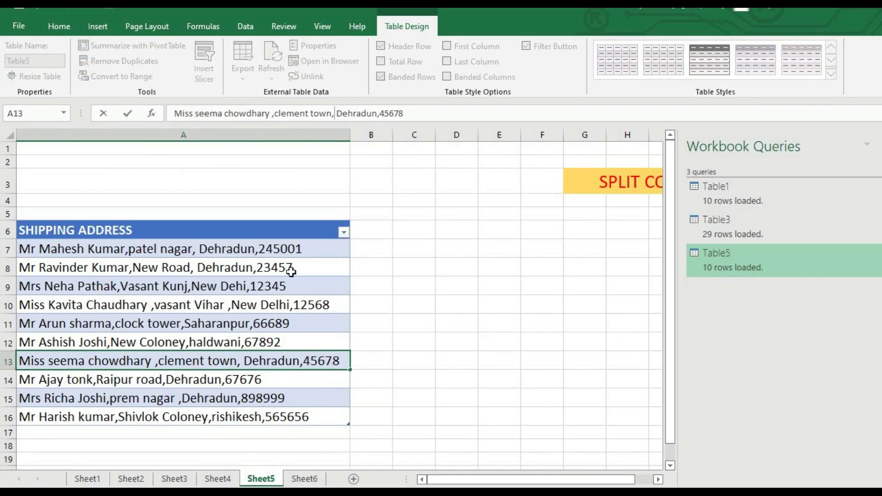
# - Refresh the split address table on Sheet6 to bring in the corrected address from Sheet5
pyautogui.click(305, 479)
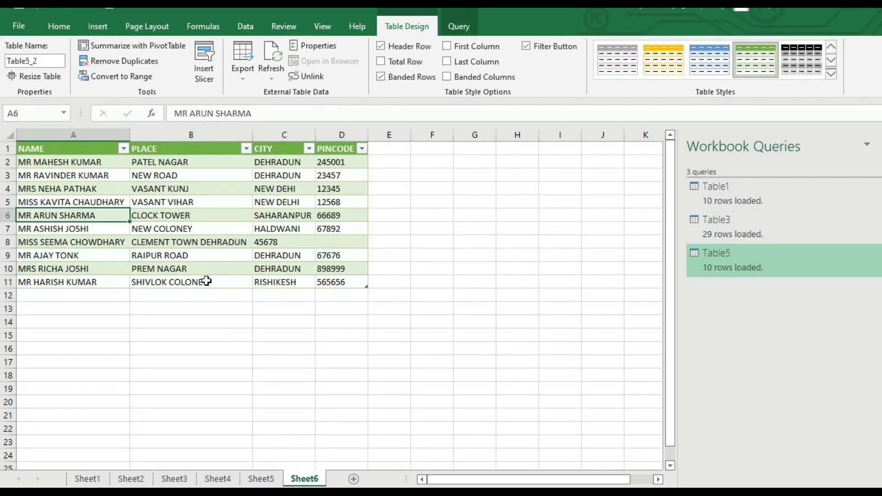
pyautogui.click(156, 230)
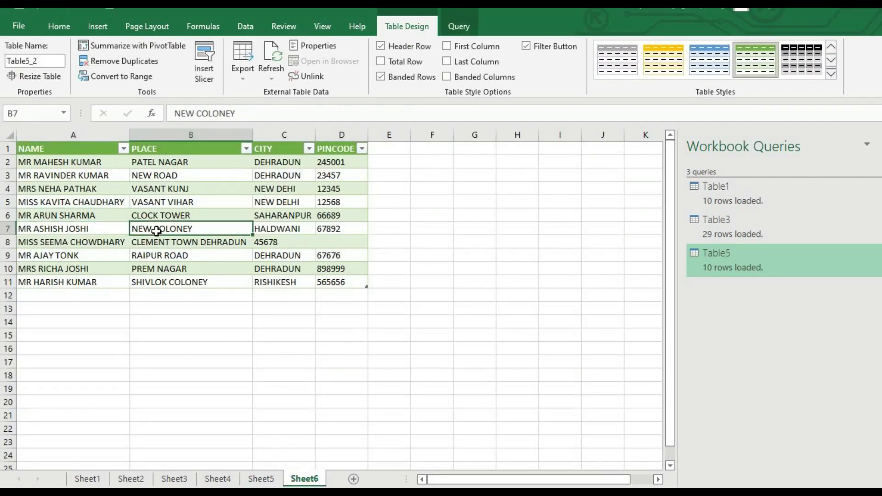
pyautogui.rightClick(156, 233)
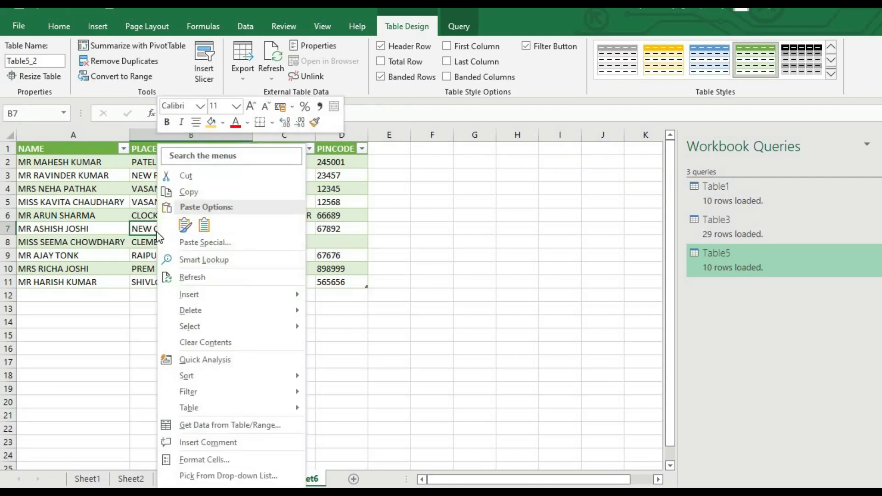
pyautogui.click(184, 279)
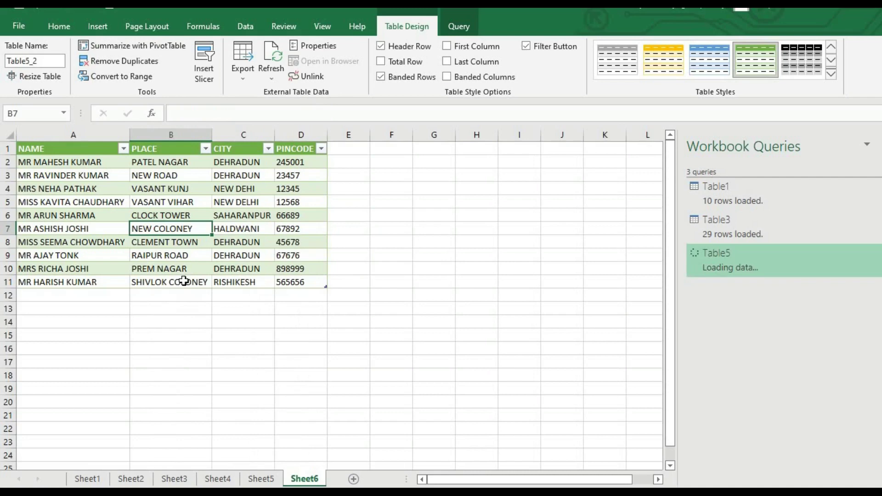
pyautogui.click(391, 254)
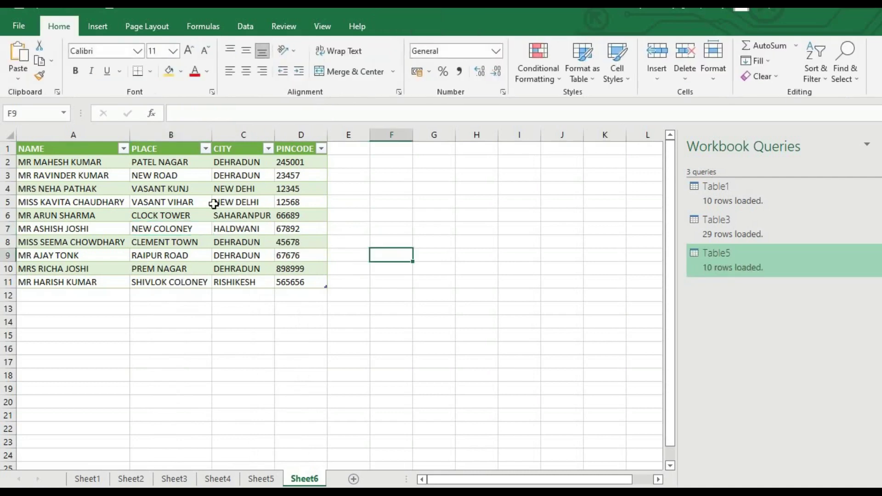
pyautogui.click(214, 203)
# - Add a new shipping address in A17 on Sheet5, entering the customer's name, place, city and pincode separated by commas
pyautogui.click(253, 480)
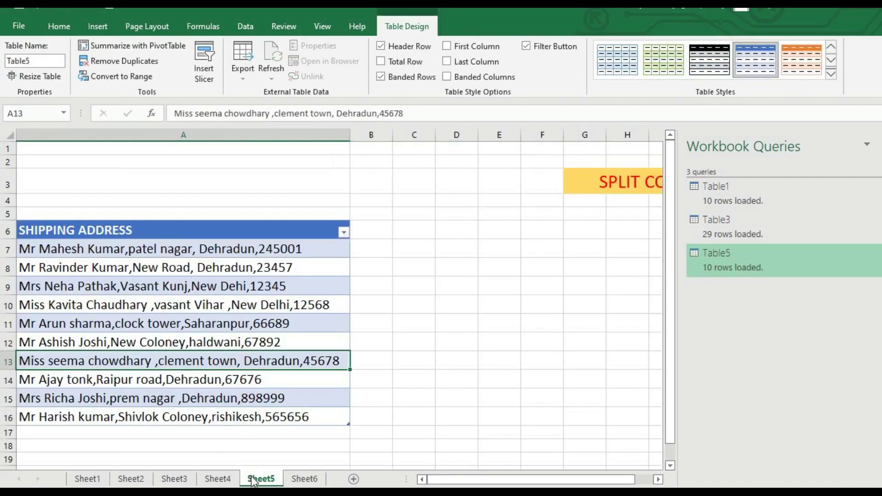
pyautogui.click(88, 435)
pyautogui.click(92, 420)
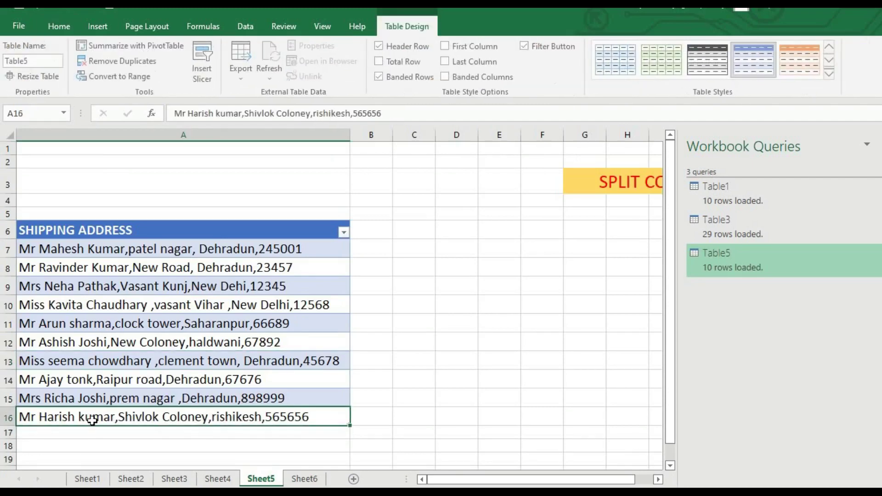
pyautogui.press('Down')
pyautogui.write('MR')
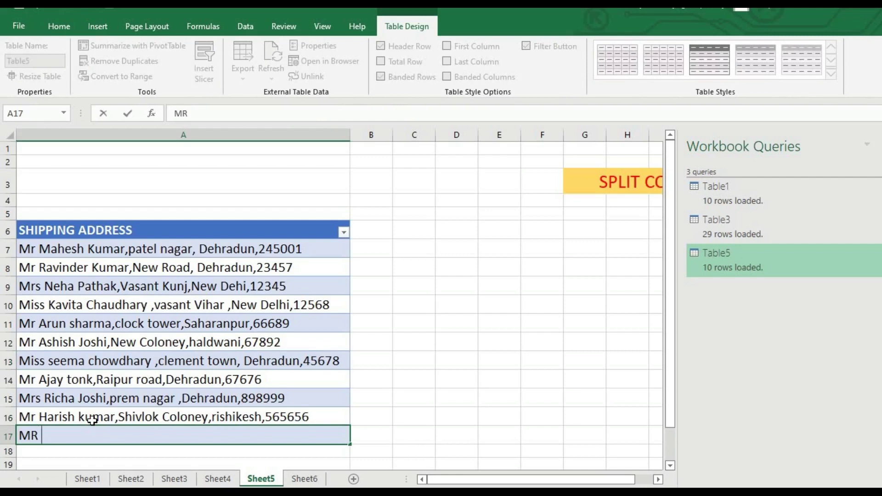
pyautogui.write(' RAJEEV ')
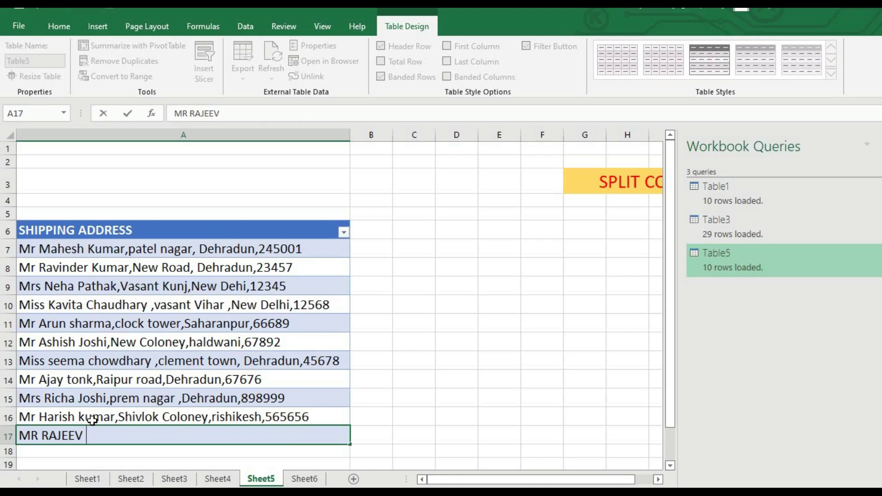
pyautogui.write('KUMAR')
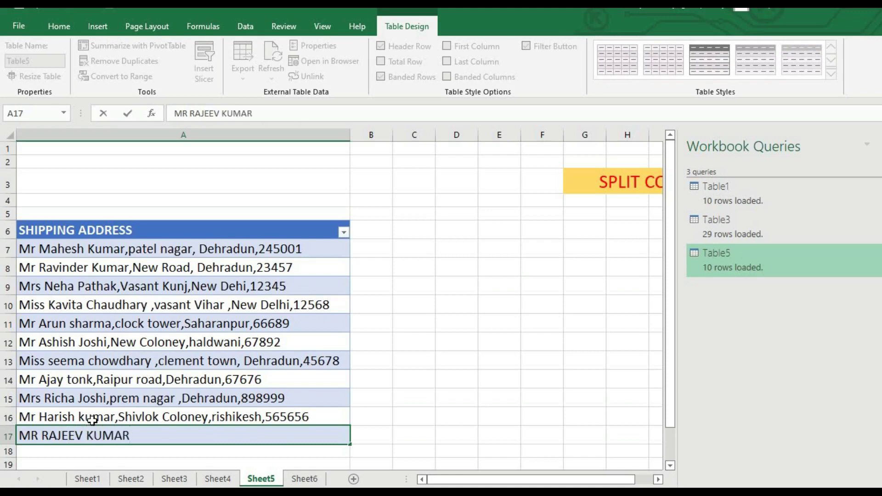
pyautogui.write(',pATEL nagar,')
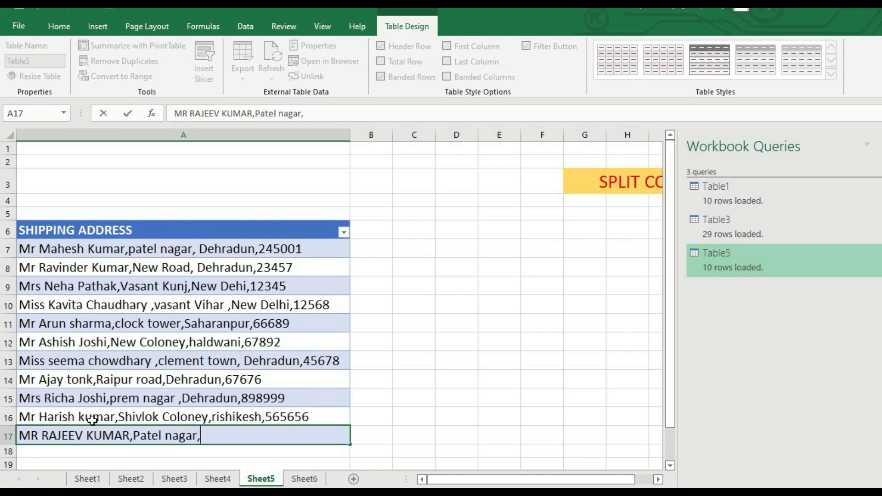
pyautogui.write('Delhi,2')
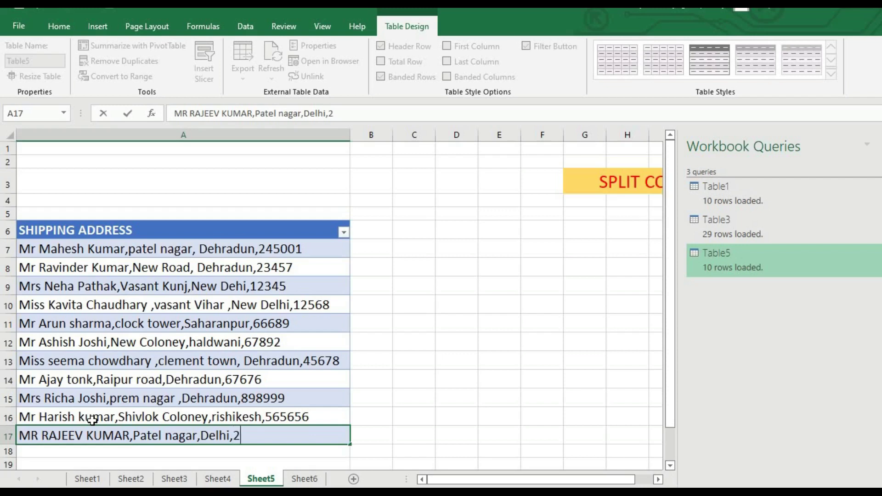
pyautogui.write('5001')
pyautogui.press('Return')
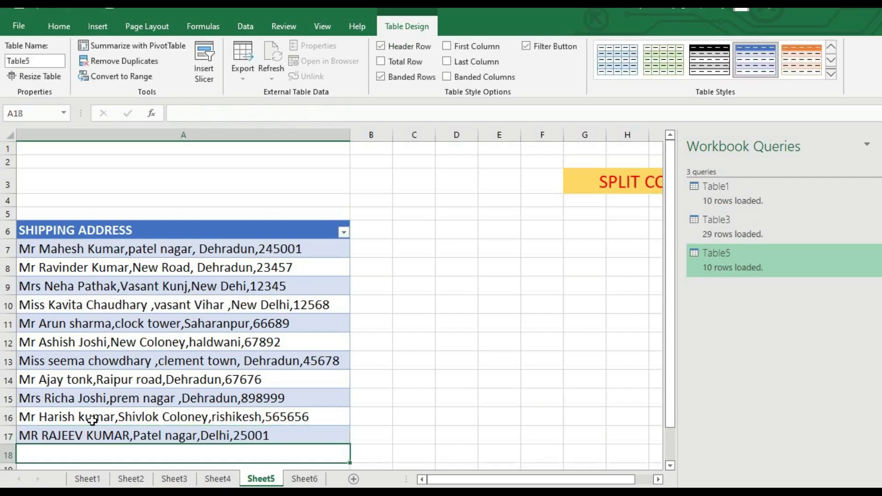
# - Refresh the split address table on Sheet6 to include the address newly added to the source table
pyautogui.click(304, 479)
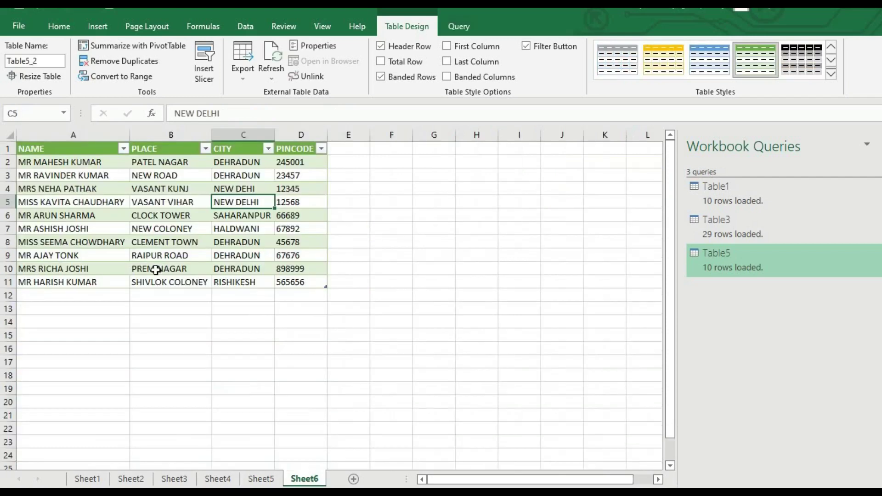
pyautogui.click(90, 198)
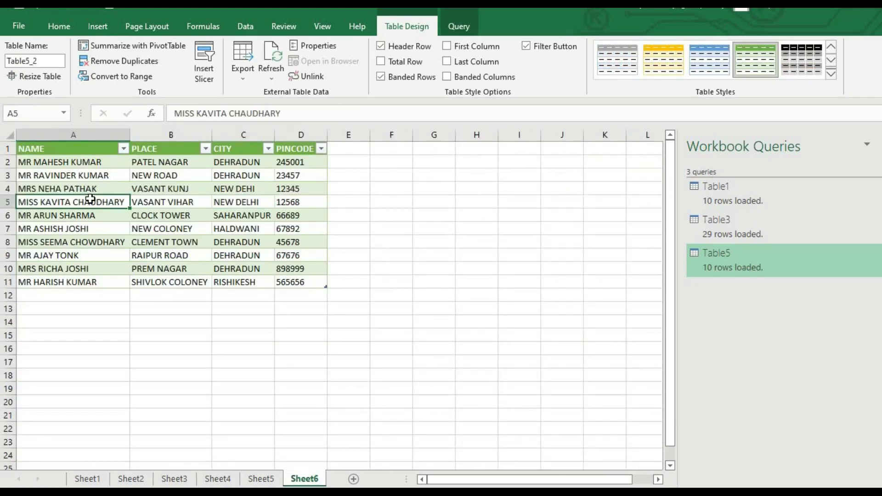
pyautogui.rightClick(91, 202)
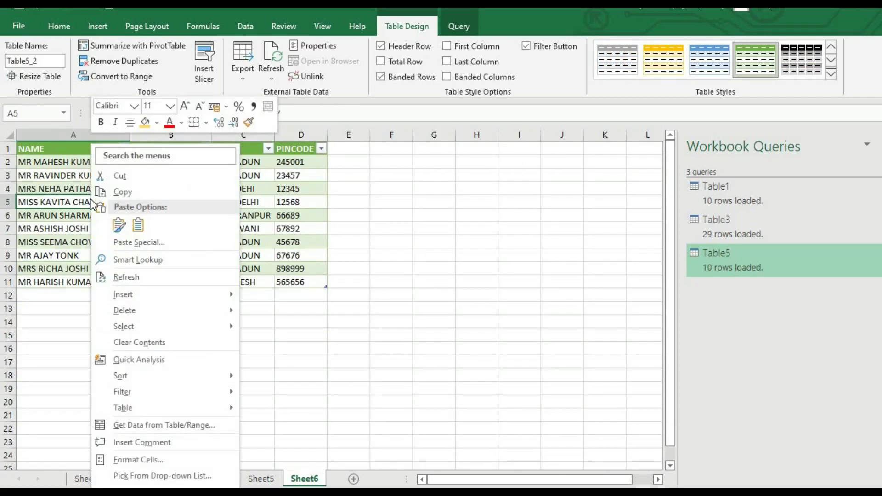
pyautogui.click(118, 276)
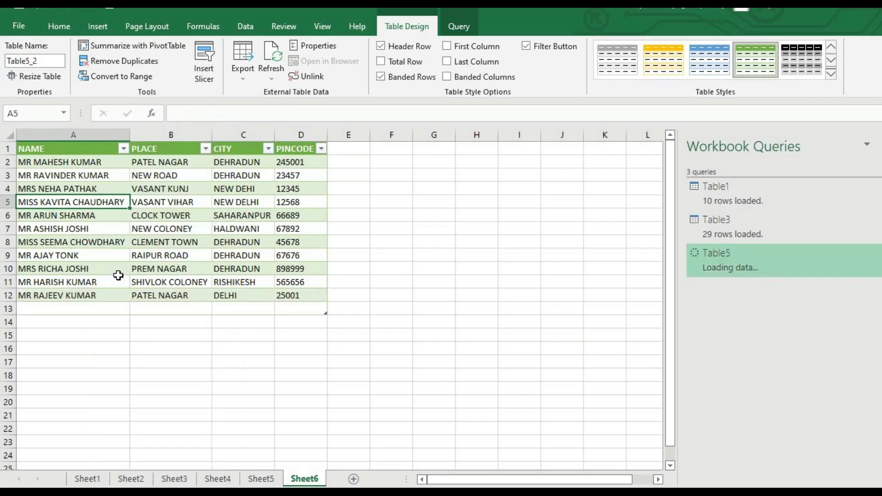
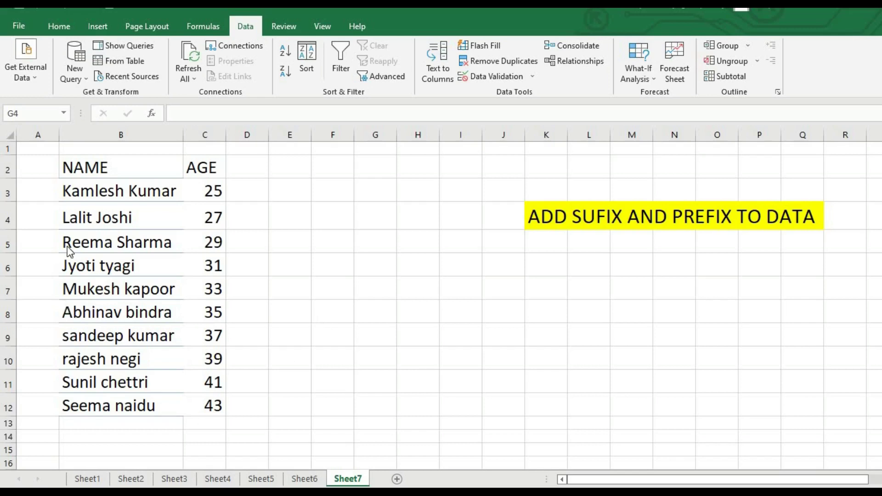
# - Create a table with headers from the NAME and AGE range B2:C12 on Sheet7 and open it in the query editor
pyautogui.click(109, 171)
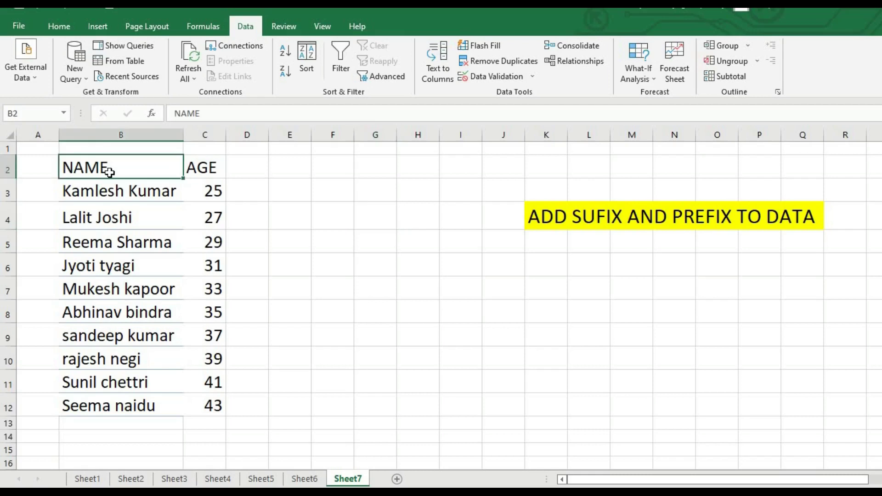
pyautogui.click(122, 60)
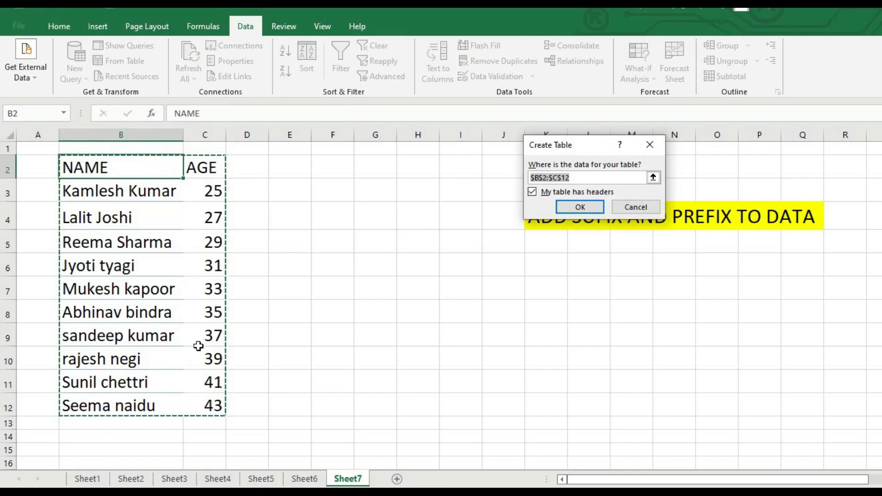
pyautogui.click(569, 208)
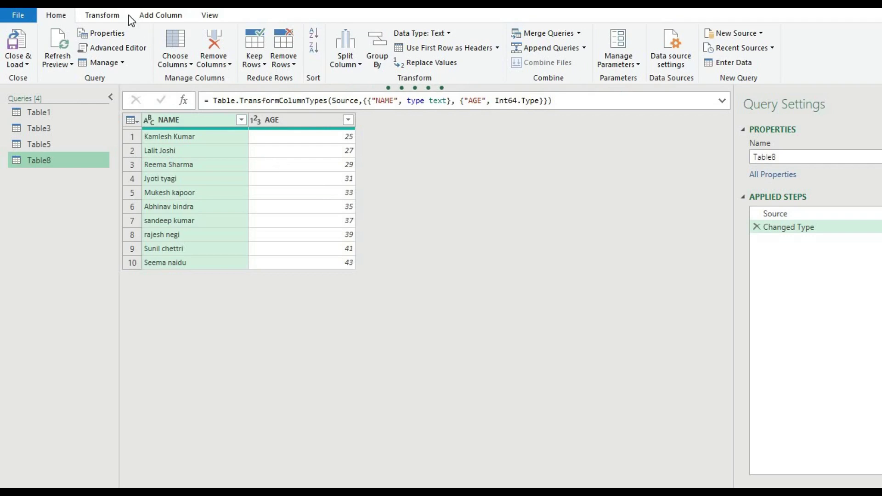
# - Try adding the prefix "Doctor" without a trailing space to the NAME column and delete that Added Prefix step
pyautogui.click(102, 15)
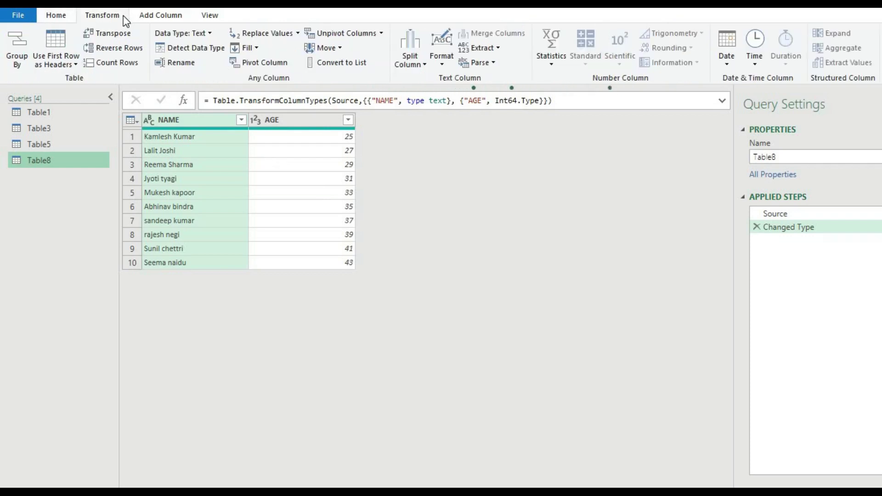
pyautogui.click(198, 191)
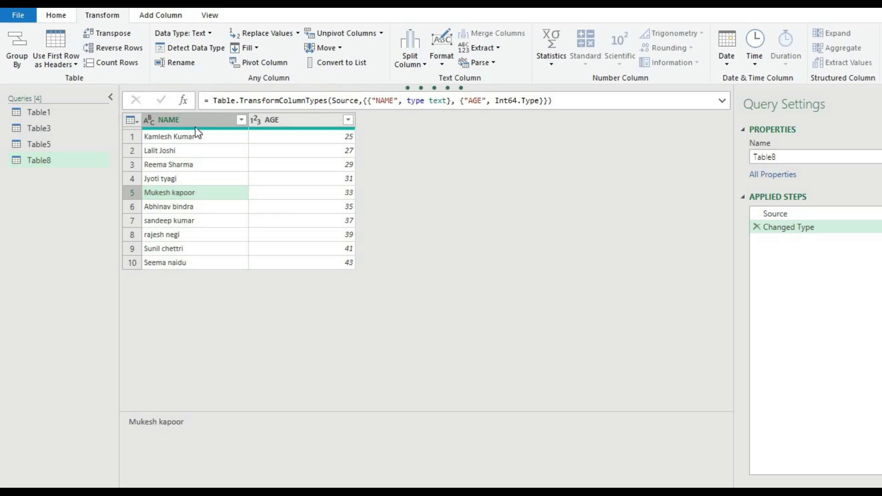
pyautogui.click(195, 122)
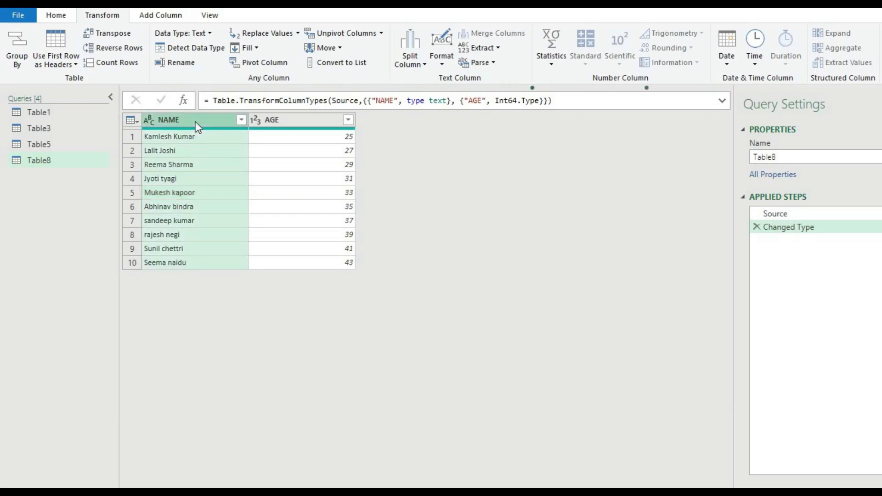
pyautogui.click(443, 67)
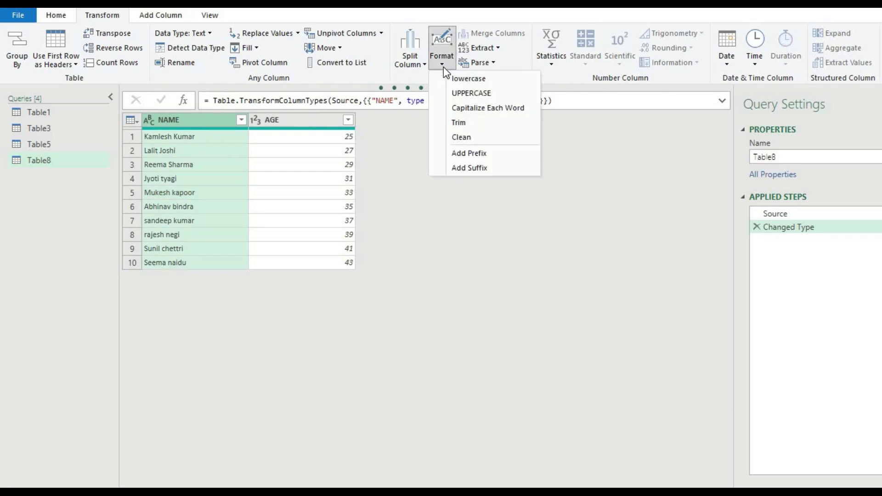
pyautogui.click(468, 153)
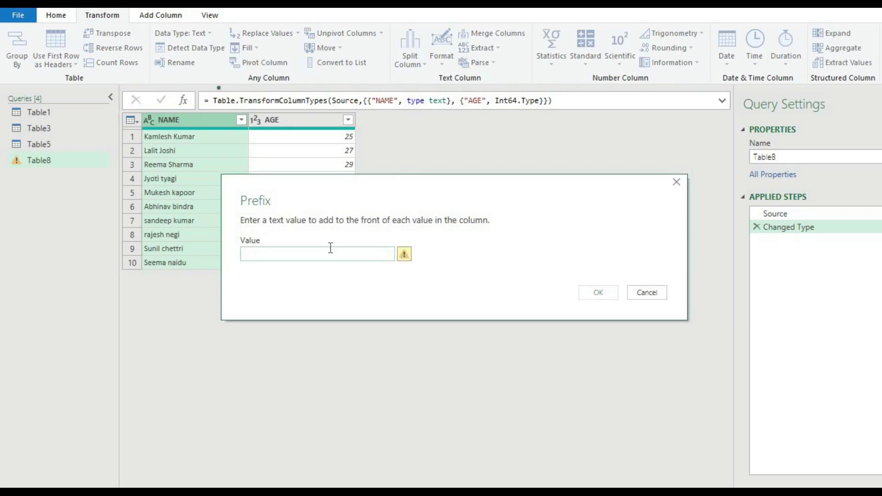
pyautogui.write('d')
pyautogui.press('BackSpace')
pyautogui.write('d')
pyautogui.press('BackSpace')
pyautogui.write('dOCTORS')
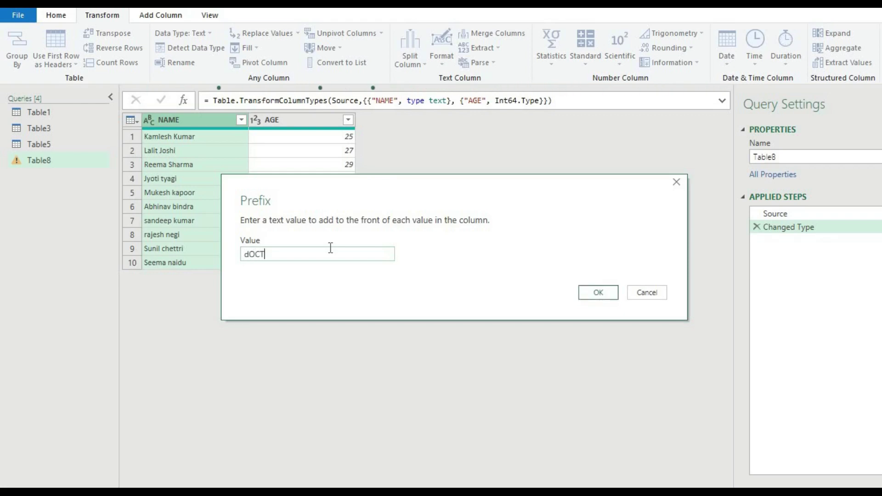
pyautogui.press('BackSpace')
pyautogui.press('BackSpace')
pyautogui.press('BackSpace')
pyautogui.press('BackSpace')
pyautogui.press('BackSpace')
pyautogui.press('BackSpace')
pyautogui.press('BackSpace')
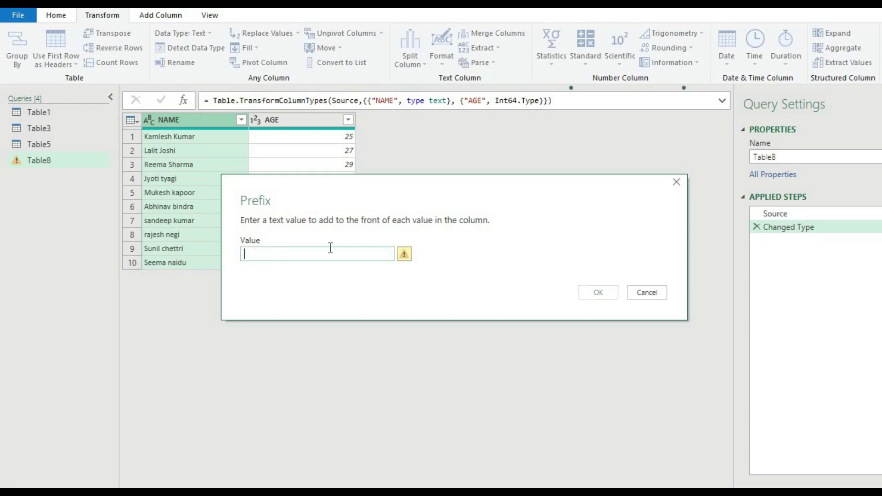
pyautogui.write('D')
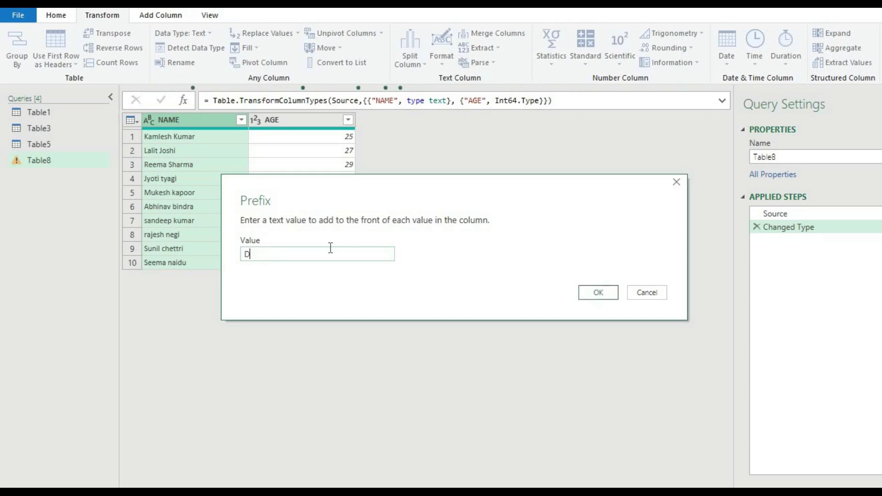
pyautogui.write('octor')
pyautogui.click(599, 293)
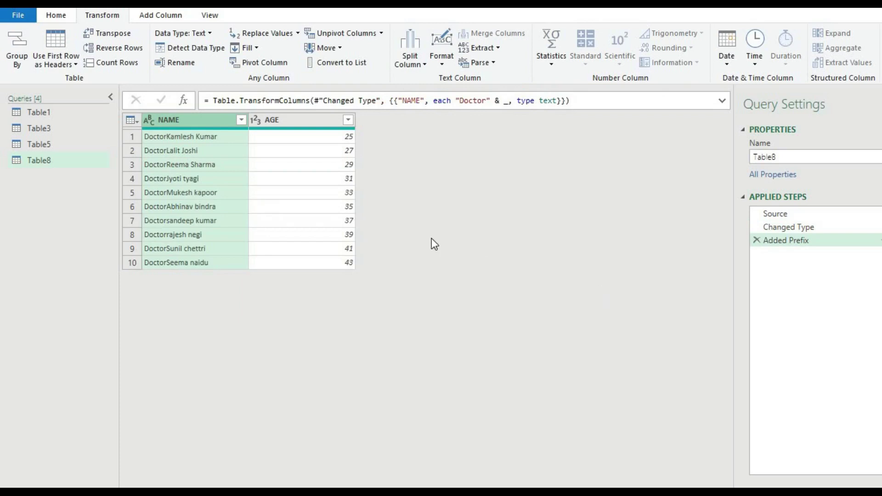
pyautogui.click(757, 241)
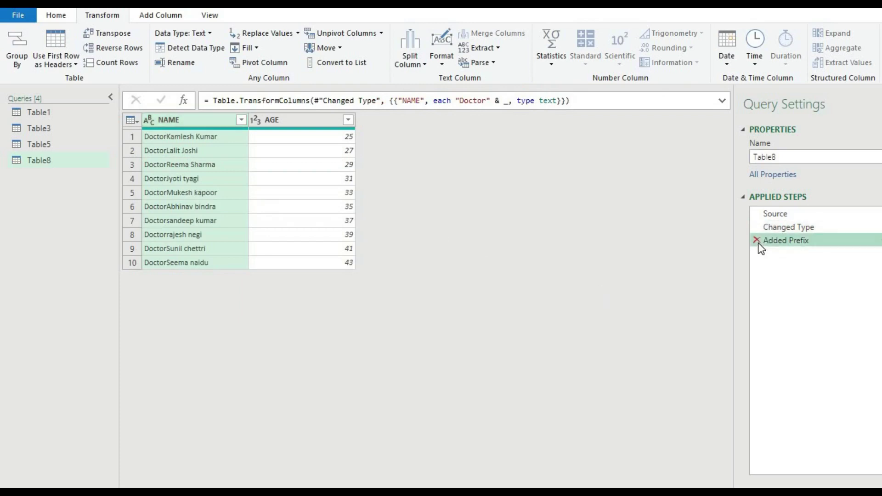
# - Add the prefix "Doctor " with a trailing space to every value in the NAME column
pyautogui.click(444, 66)
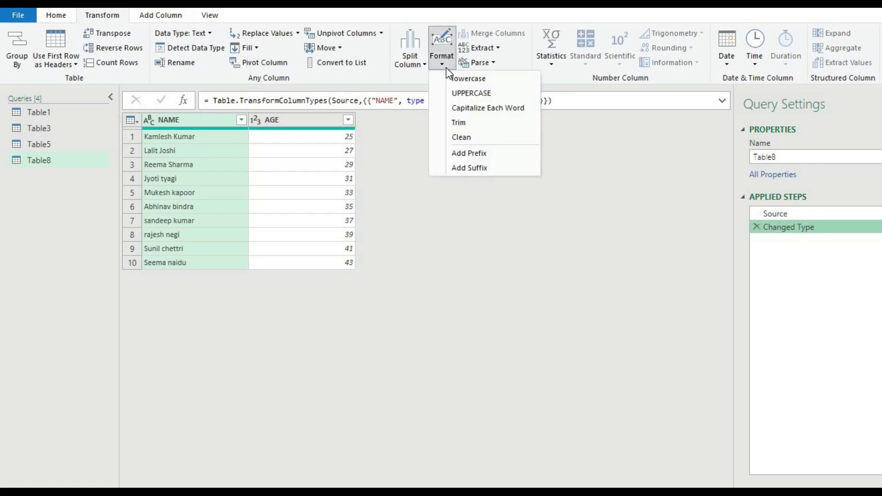
pyautogui.click(466, 153)
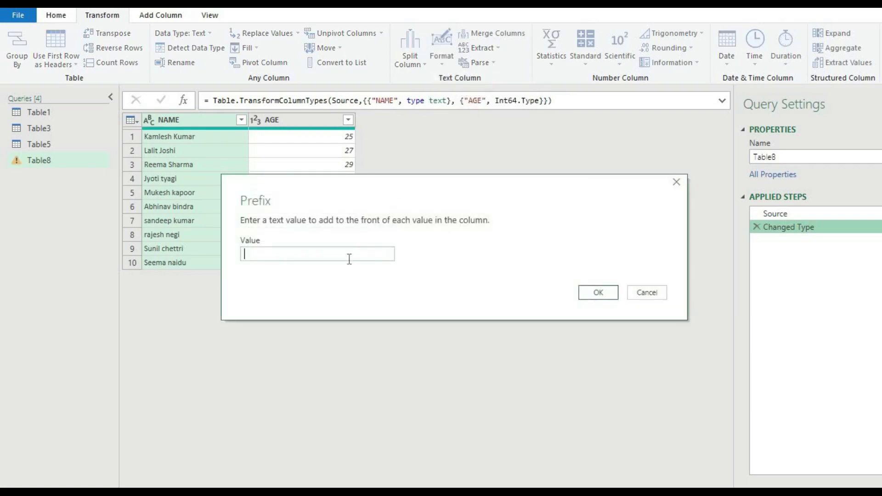
pyautogui.write('d')
pyautogui.press('BackSpace')
pyautogui.write('Doctor')
pyautogui.click(612, 290)
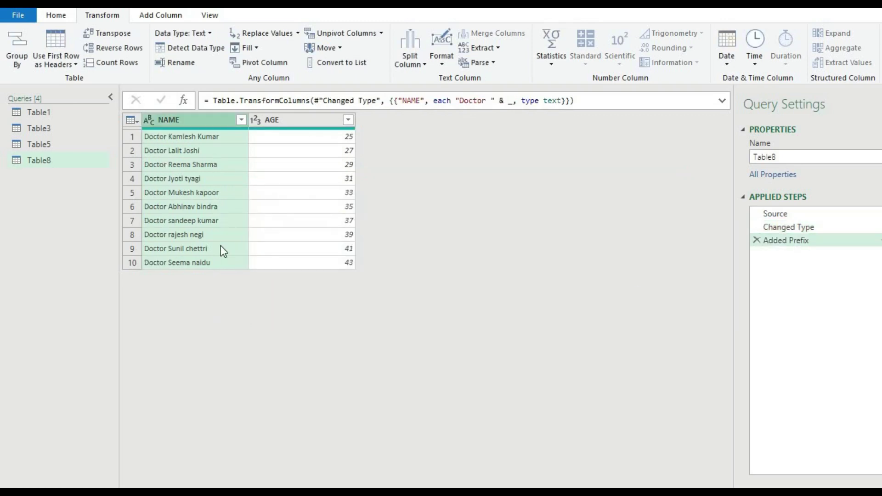
# - Add the suffix " Years" with a leading space to every value in the AGE column
pyautogui.click(304, 124)
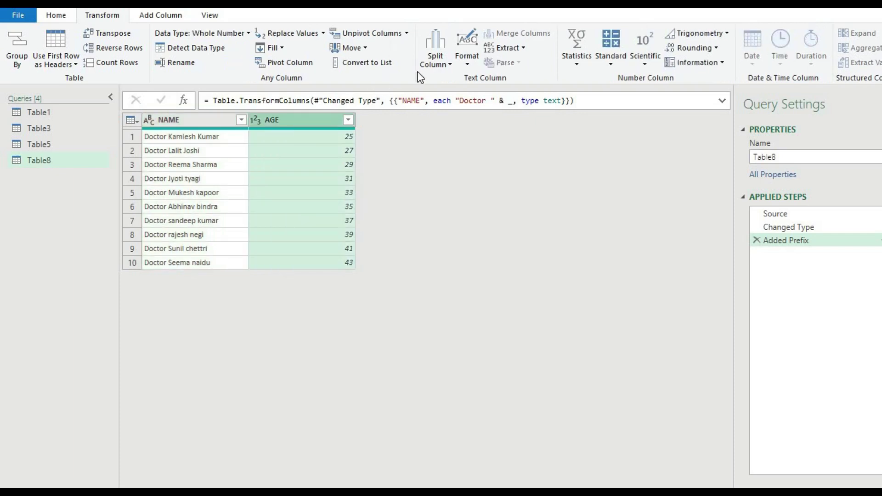
pyautogui.click(459, 62)
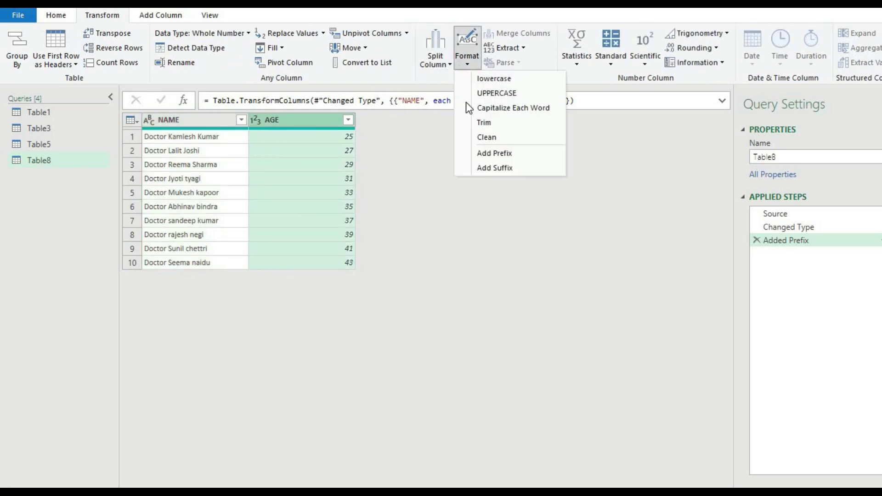
pyautogui.click(478, 165)
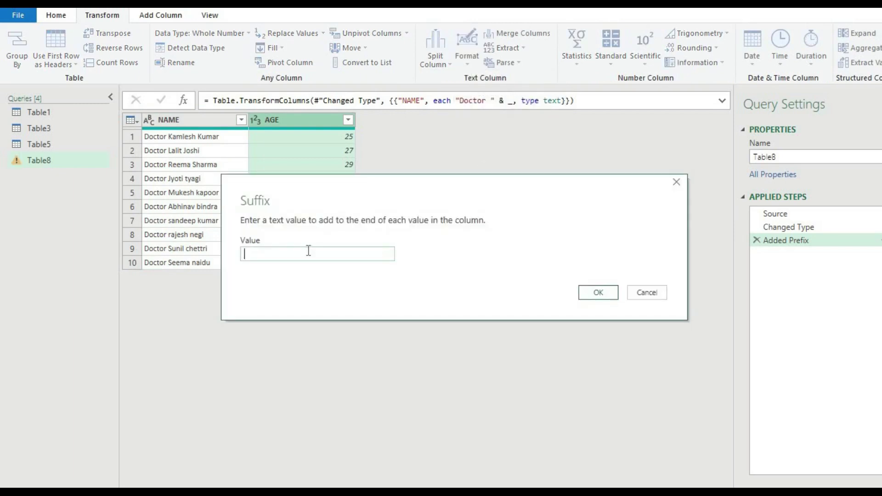
pyautogui.write('Years')
pyautogui.click(589, 296)
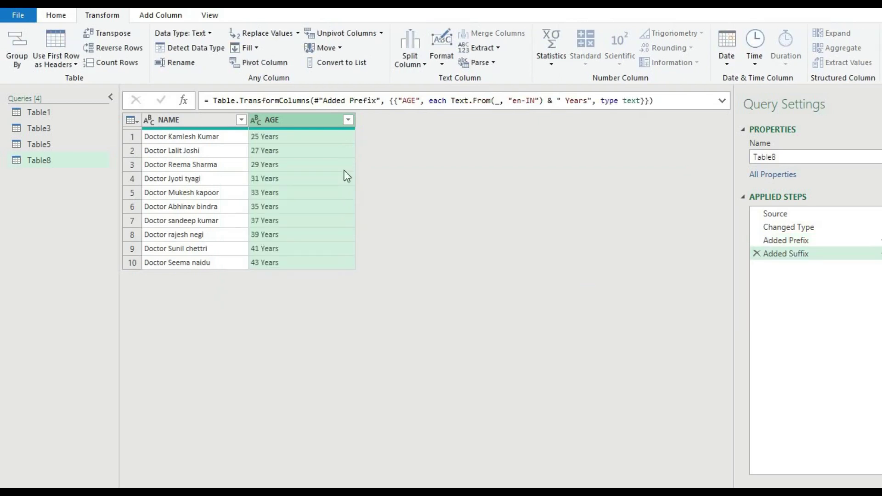
# - Trim extra spaces from the NAME column and from the AGE column
pyautogui.click(202, 114)
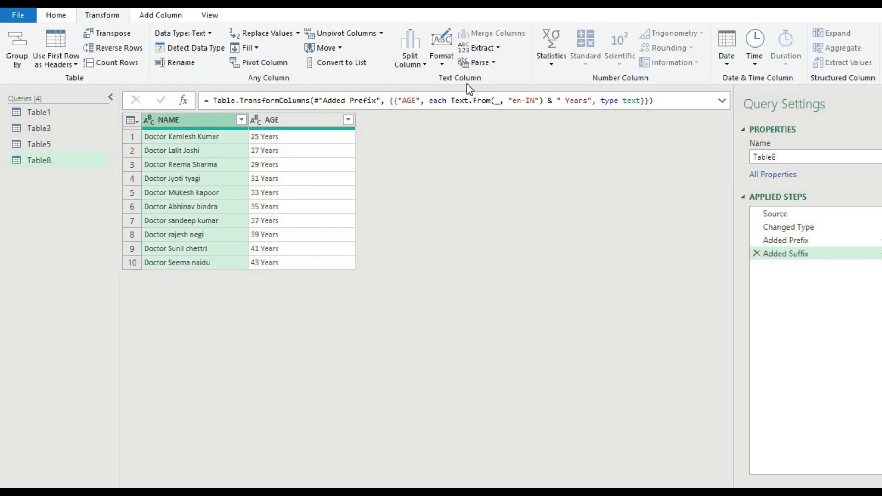
pyautogui.click(447, 58)
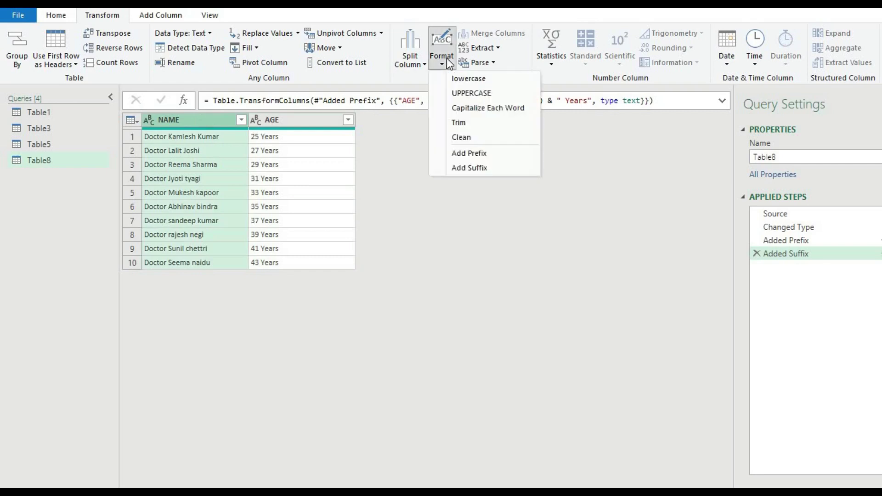
pyautogui.click(465, 125)
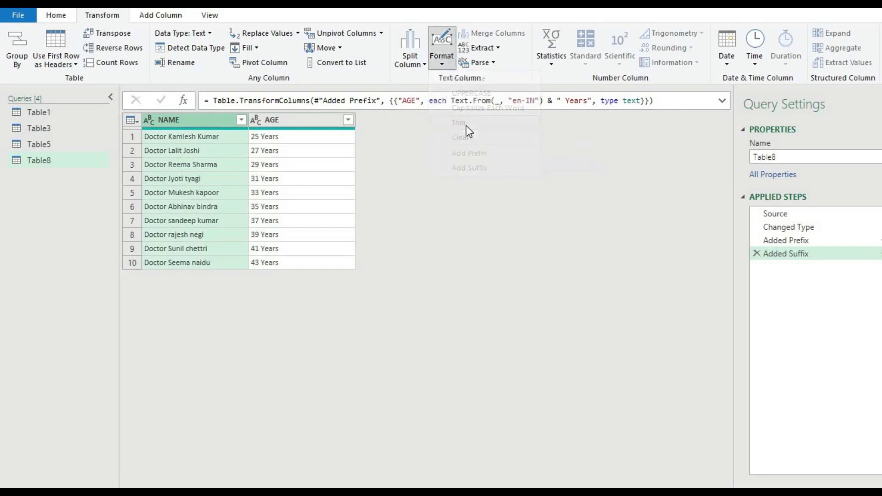
pyautogui.click(332, 119)
pyautogui.click(442, 59)
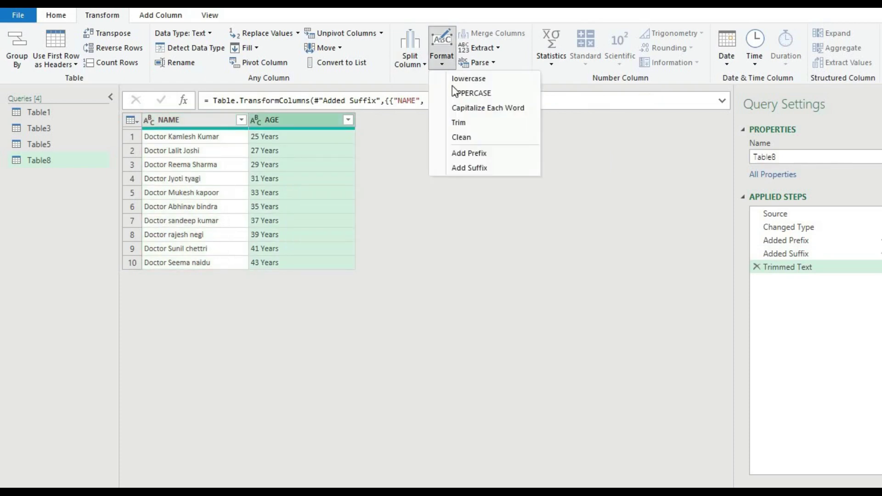
pyautogui.click(460, 123)
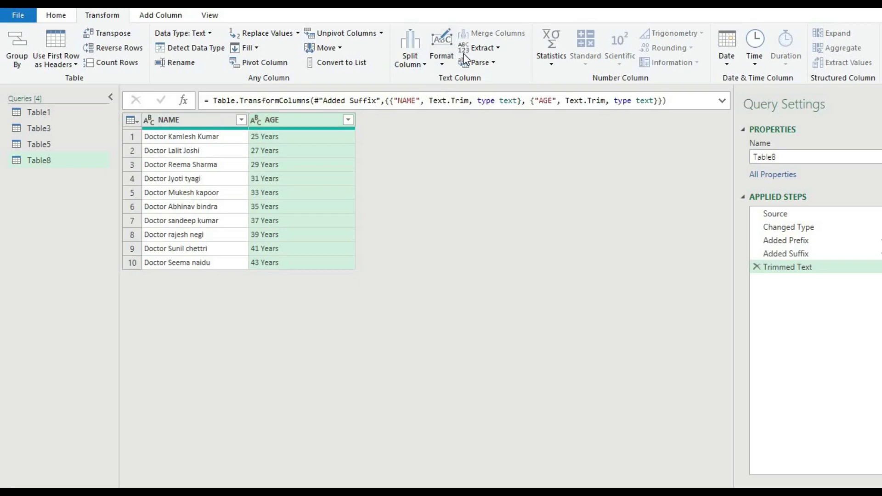
# - Try capitalizing each word in only the AGE column and delete that Capitalized Each Word step
pyautogui.click(453, 59)
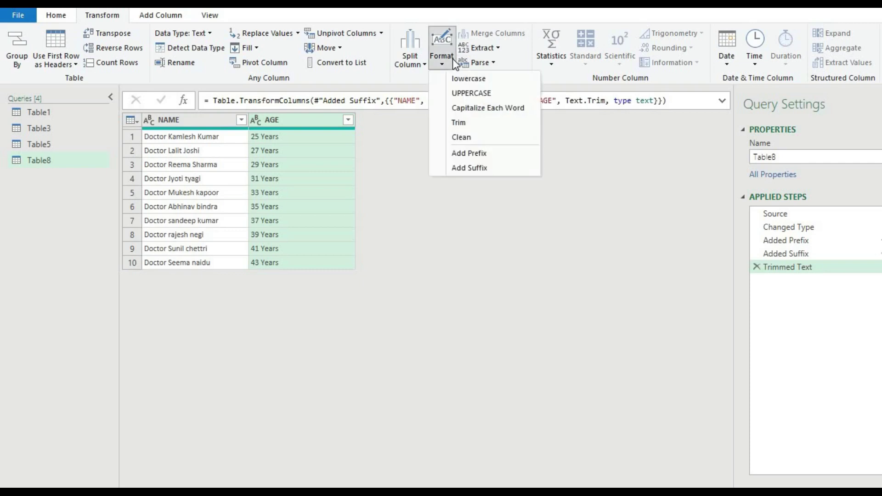
pyautogui.click(468, 106)
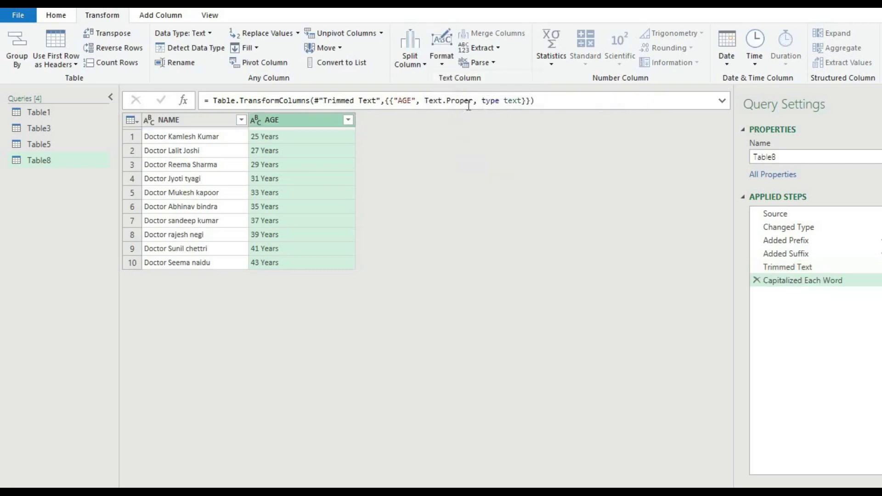
pyautogui.click(219, 119)
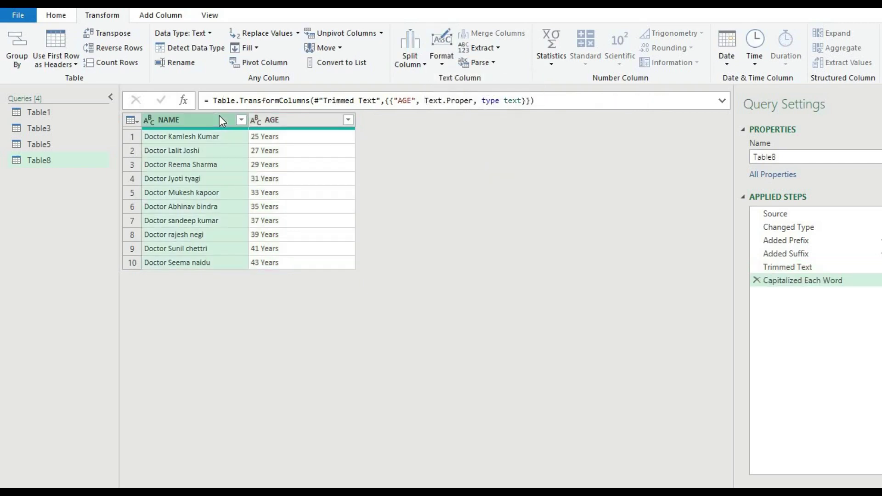
pyautogui.click(756, 280)
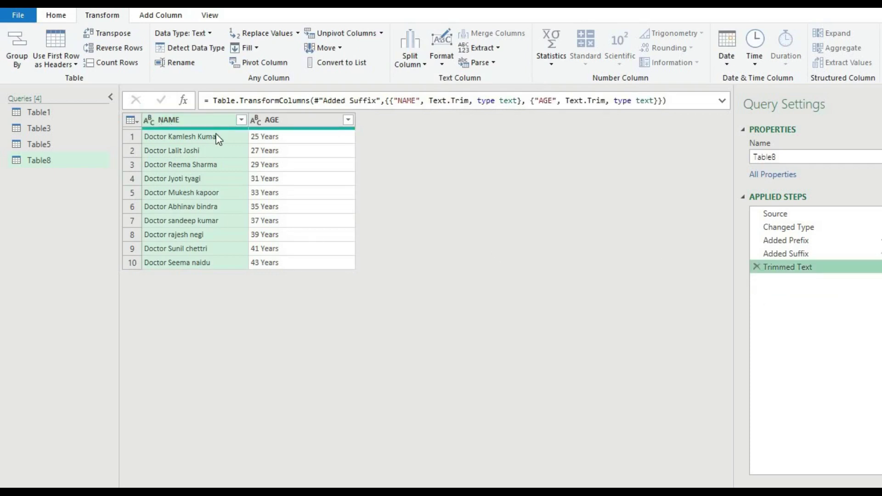
# - Capitalize each word in the NAME and AGE columns together
pyautogui.keyDown('ctrl'); pyautogui.click(298, 122); pyautogui.keyUp('ctrl')
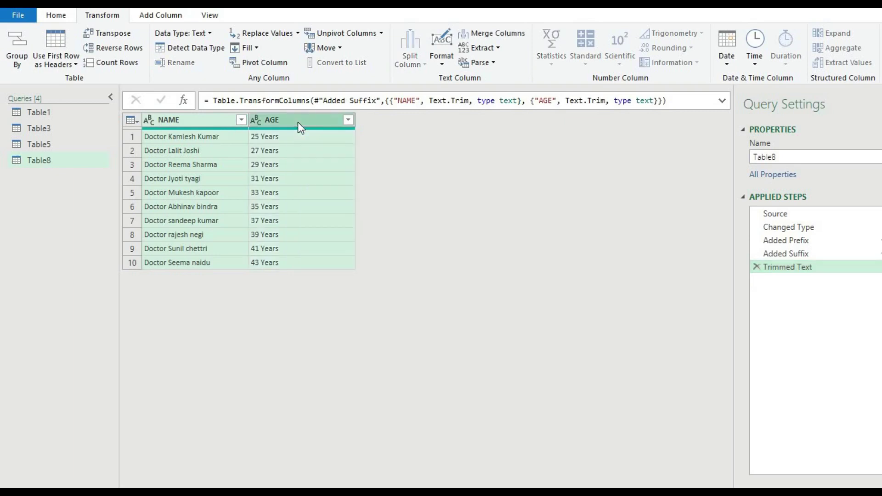
pyautogui.click(449, 63)
pyautogui.click(464, 110)
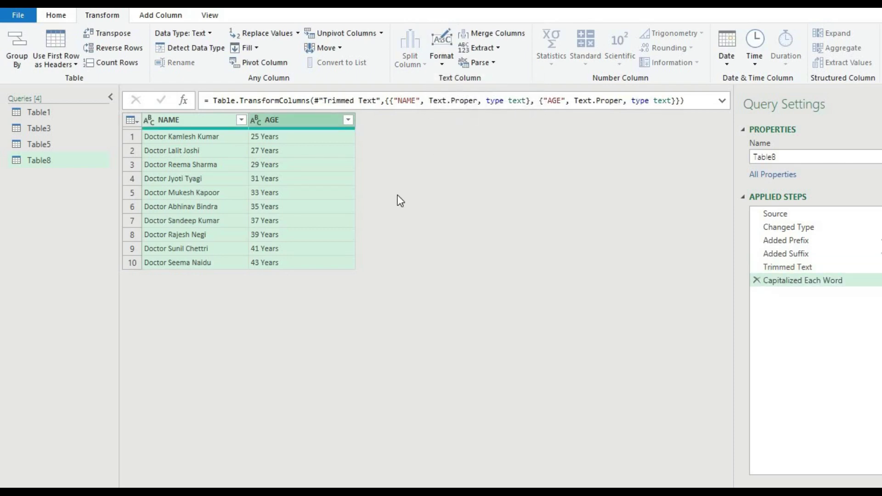
# - Start loading the query as a table to an existing worksheet and clear the prefilled destination range
pyautogui.click(57, 18)
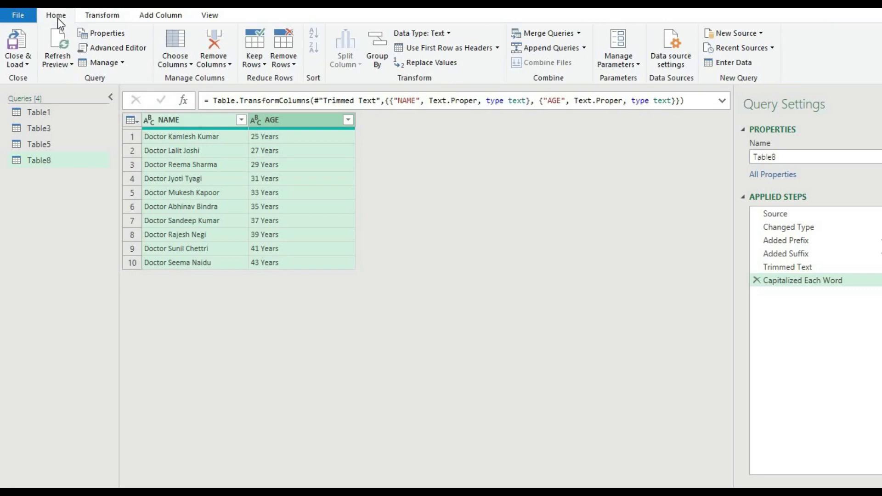
pyautogui.click(28, 63)
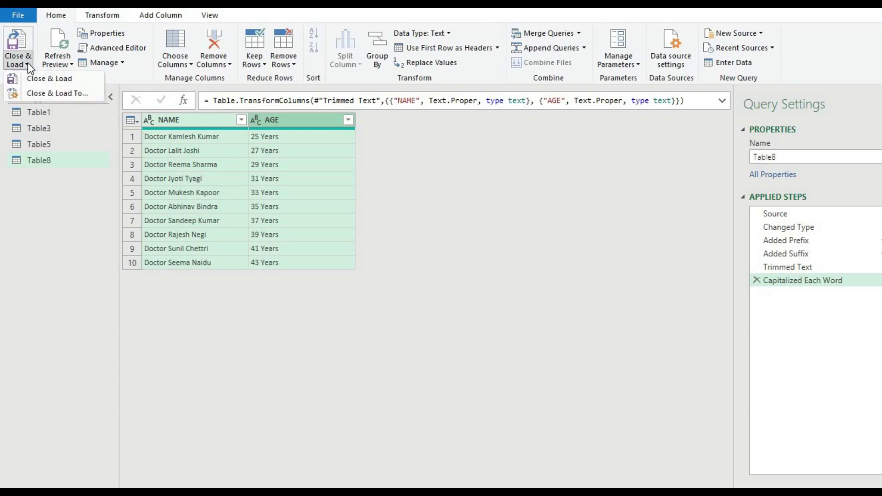
pyautogui.click(36, 93)
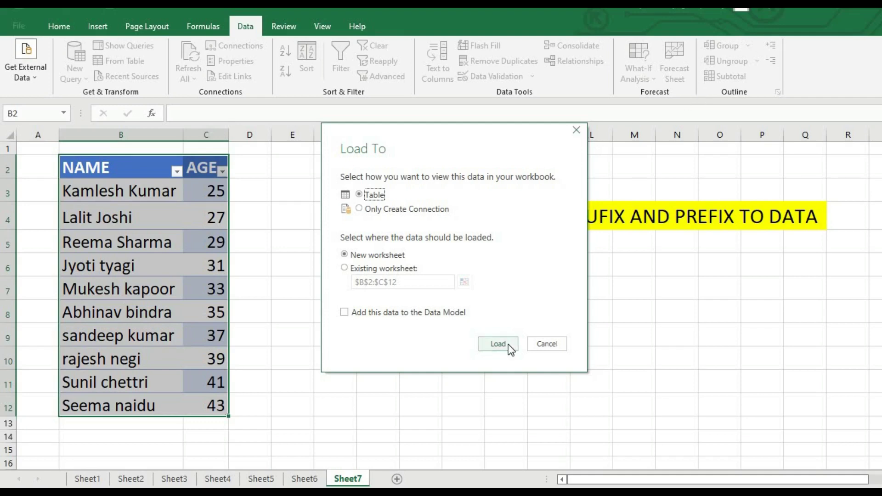
pyautogui.click(382, 273)
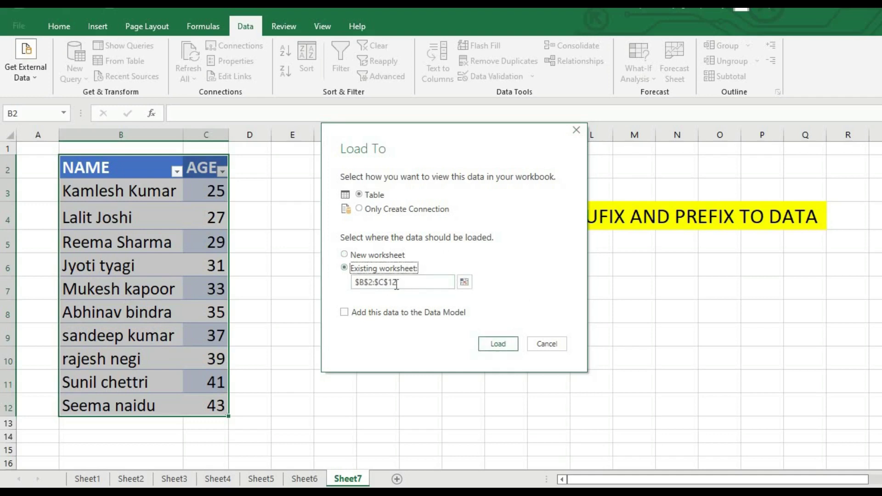
pyautogui.click(396, 283)
pyautogui.press('BackSpace')
pyautogui.press('BackSpace')
pyautogui.press('BackSpace')
pyautogui.press('BackSpace')
pyautogui.press('BackSpace')
pyautogui.press('BackSpace')
pyautogui.press('BackSpace')
pyautogui.press('BackSpace')
pyautogui.press('BackSpace')
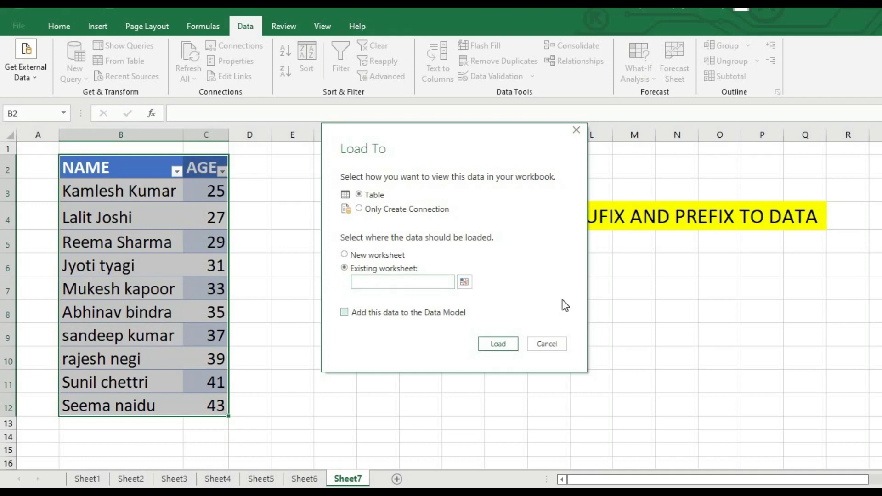
# - Choose cell J7 on Sheet7 as the destination and load the query table there
pyautogui.click(463, 283)
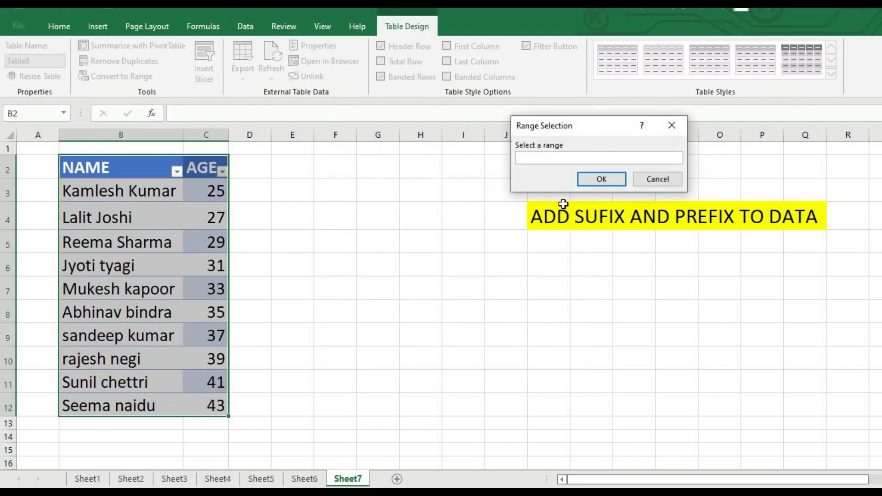
pyautogui.click(415, 176)
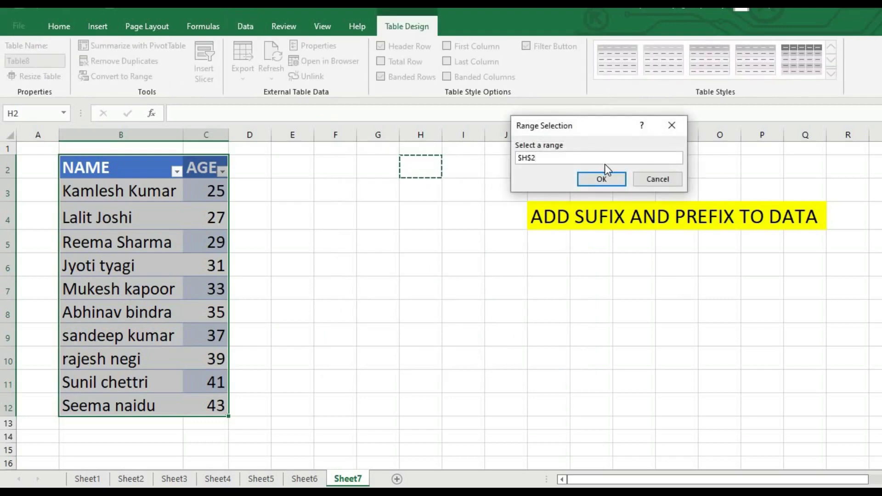
pyautogui.click(505, 287)
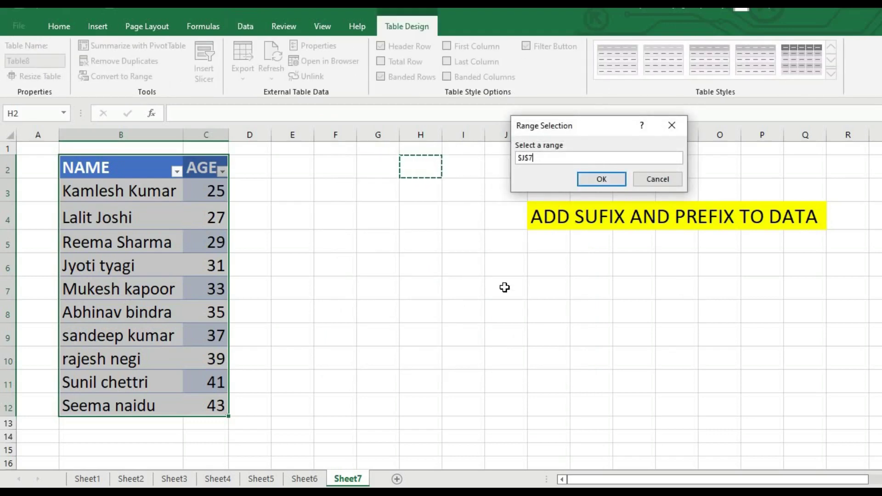
pyautogui.click(588, 180)
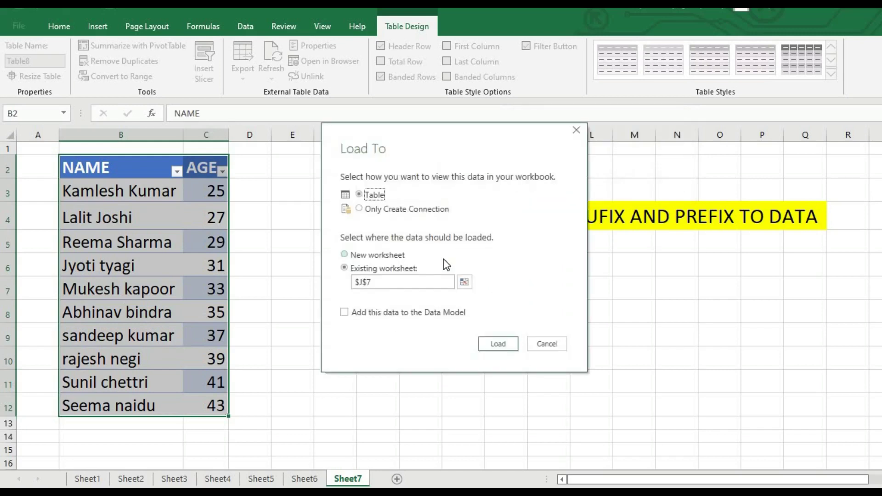
pyautogui.click(489, 348)
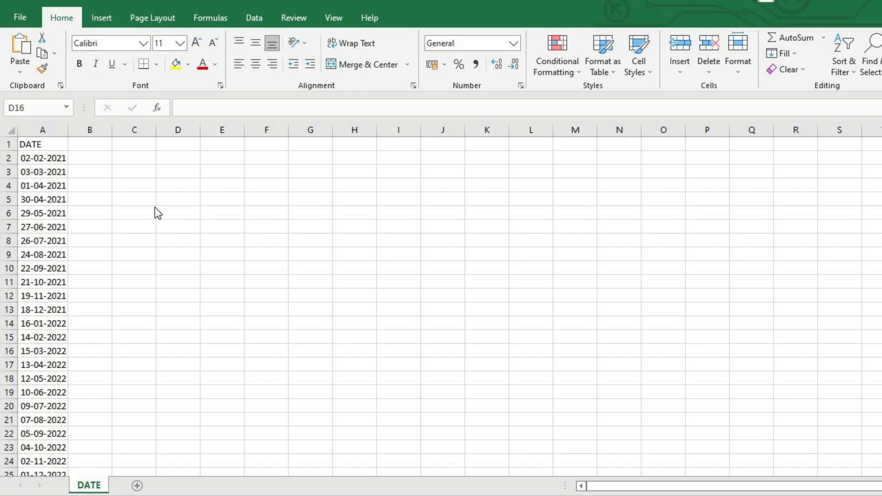
# - Enter the labels DAY, MONTH and YEAR in cells I2 to I4 of the DATE sheet
pyautogui.click(75, 172)
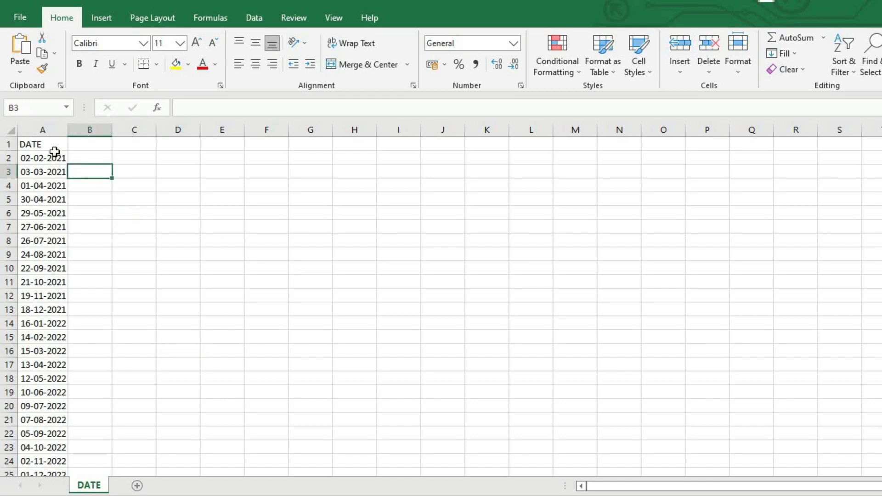
pyautogui.click(55, 150)
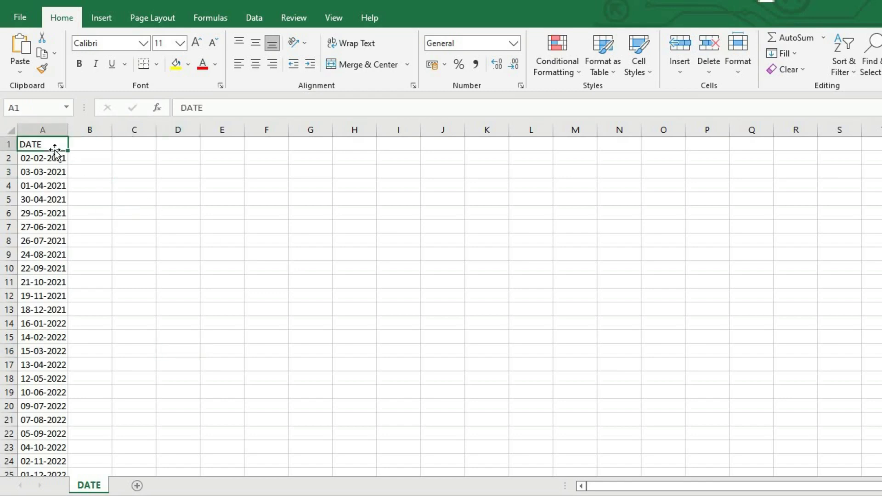
pyautogui.click(401, 158)
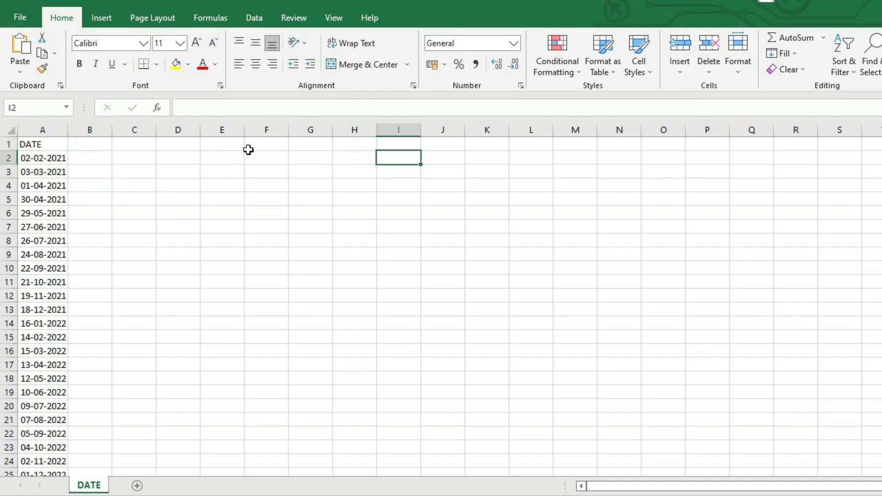
pyautogui.write('DAY')
pyautogui.press('Return')
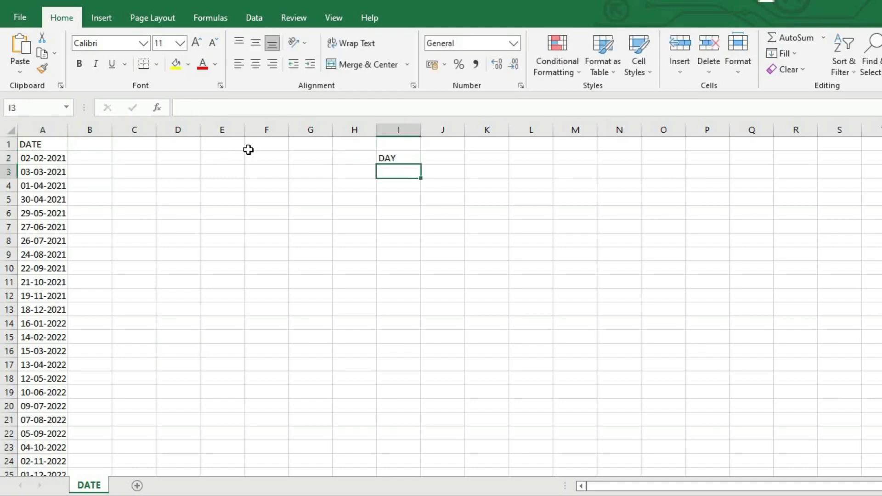
pyautogui.write('MONTH')
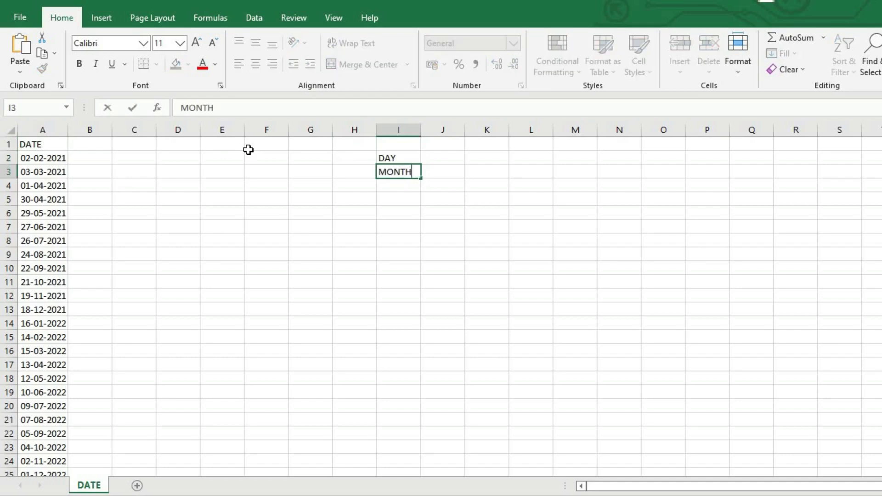
pyautogui.press('Return')
pyautogui.write('YEAR')
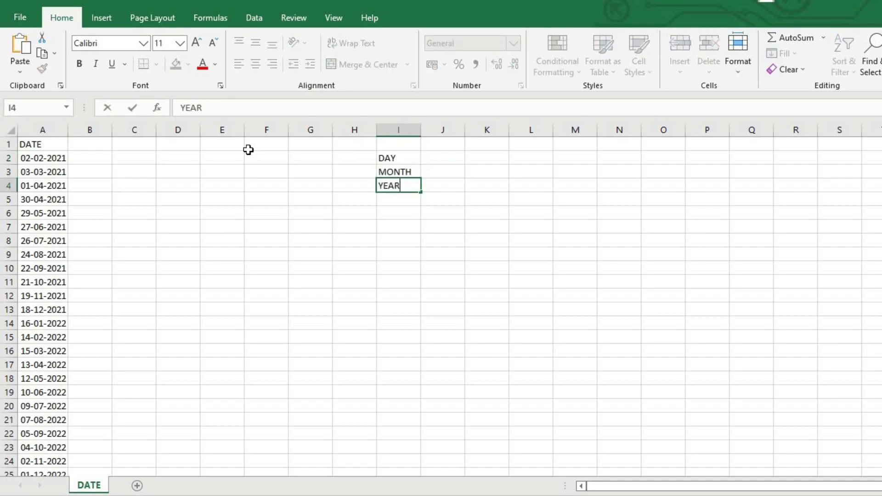
pyautogui.press('Return')
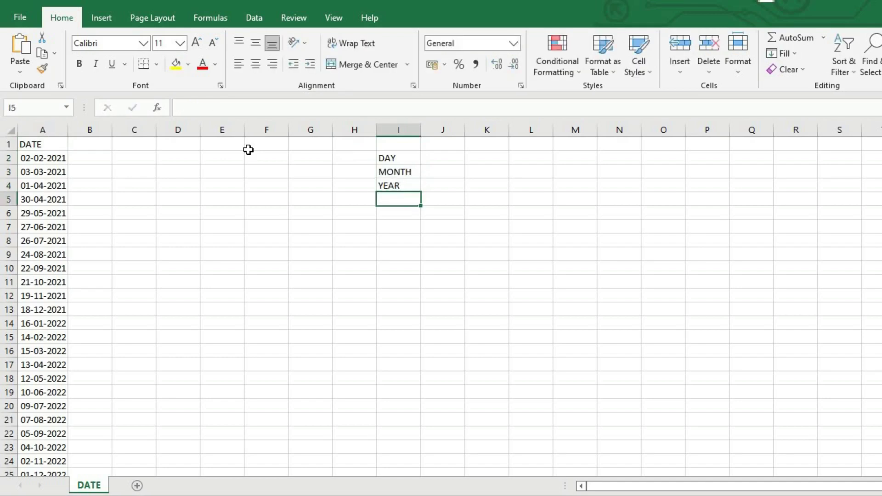
# - Load the DATE column range A1:A63 into Power Query as a table with headers
pyautogui.click(49, 147)
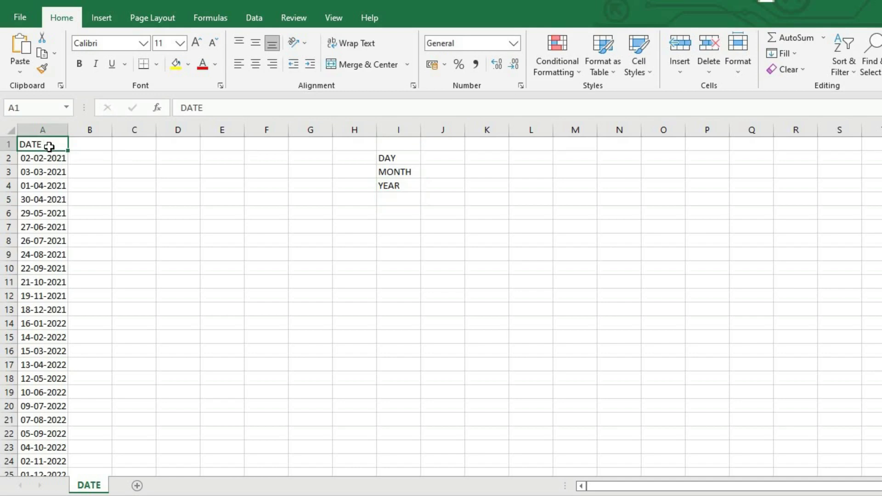
pyautogui.click(150, 238)
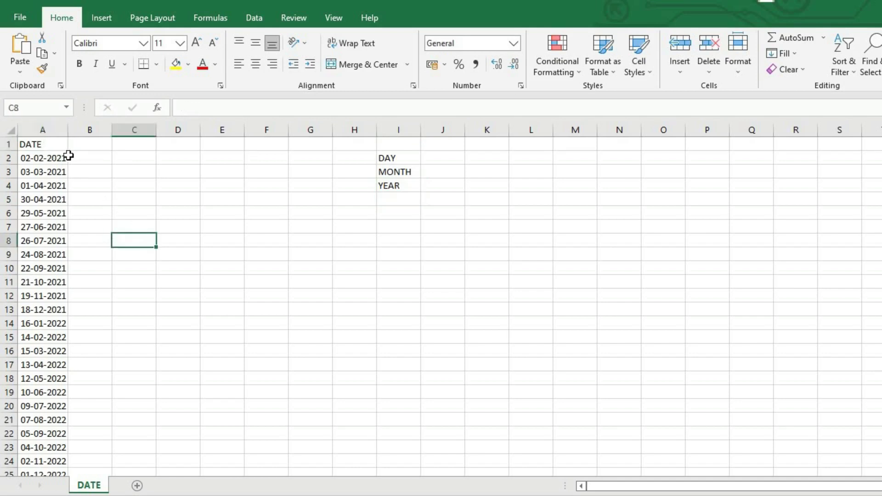
pyautogui.click(54, 146)
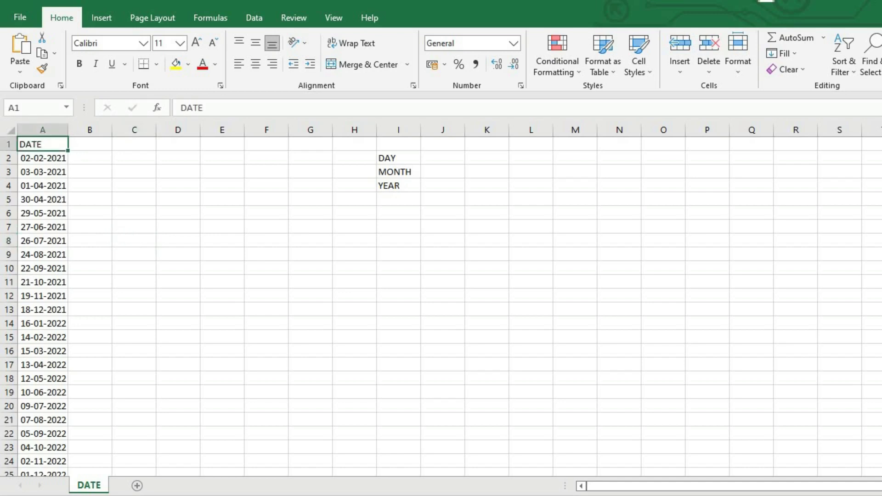
pyautogui.click(254, 18)
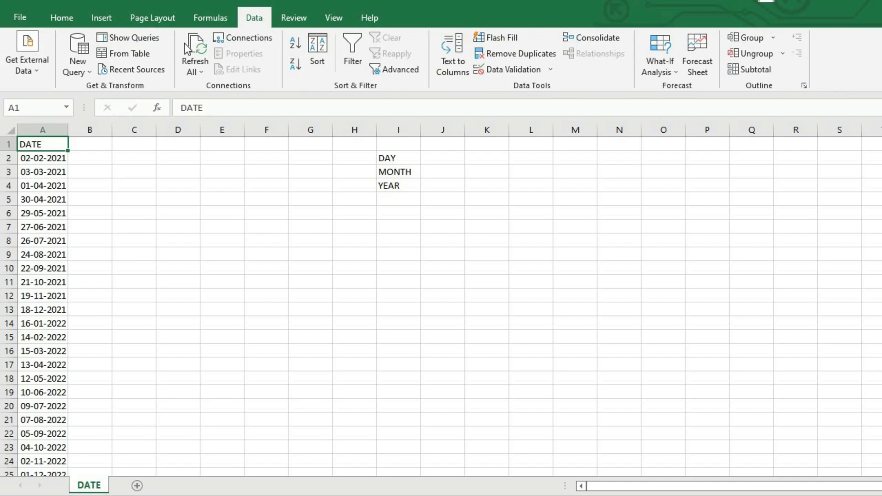
pyautogui.click(144, 54)
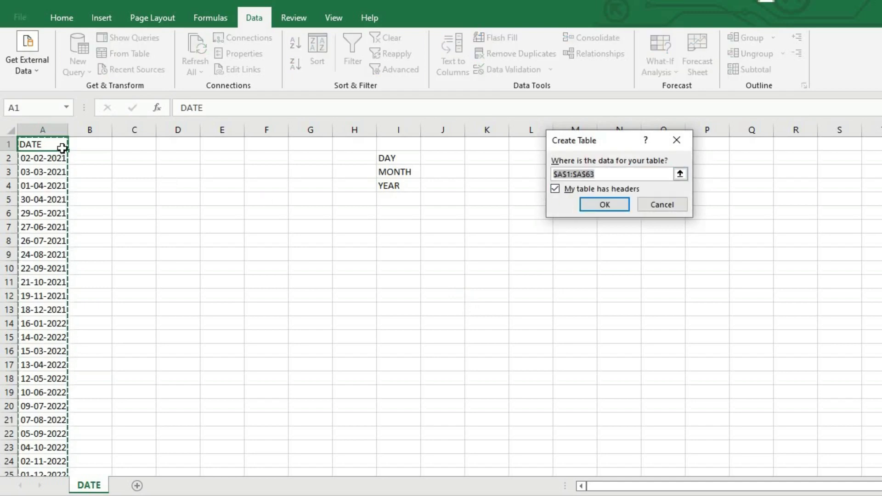
pyautogui.click(601, 208)
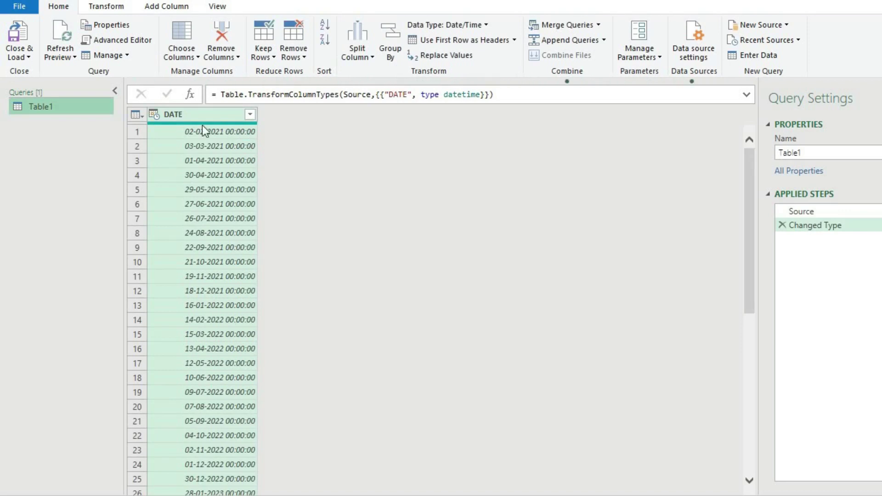
# - Change the DATE column's data type to Date, replacing the current type conversion
pyautogui.click(158, 116)
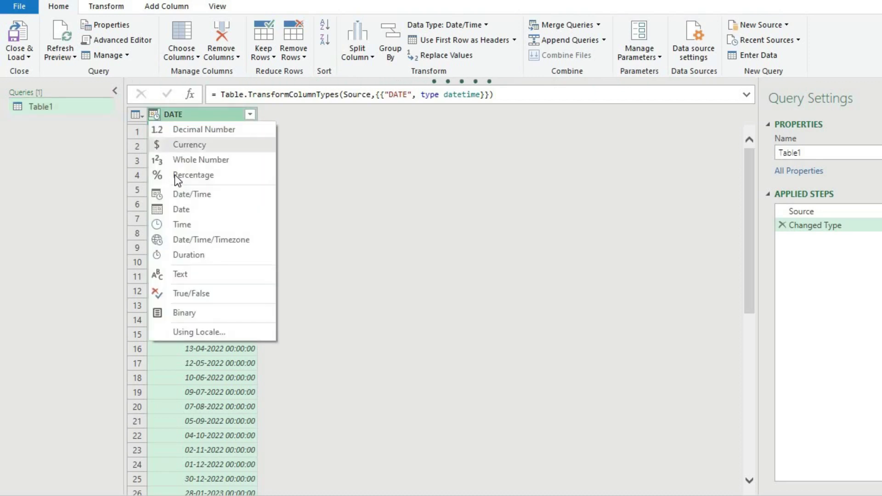
pyautogui.click(183, 209)
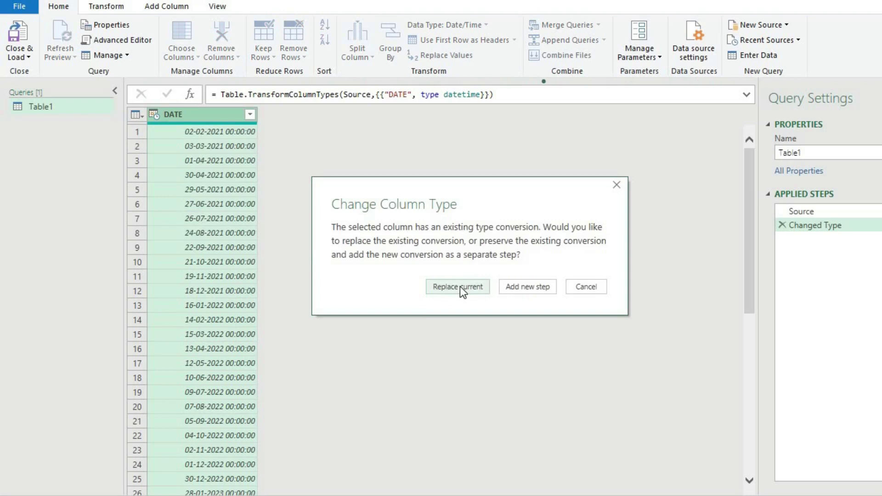
pyautogui.click(459, 286)
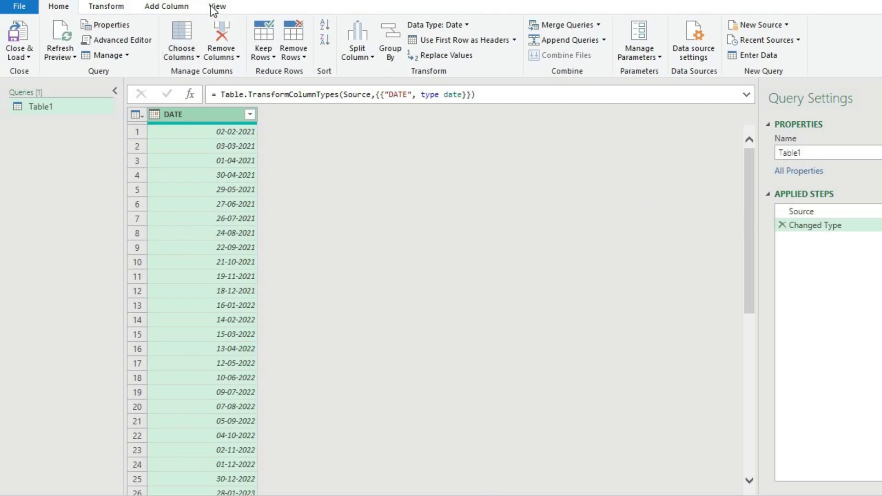
# - Add a column with the year extracted from the DATE column
pyautogui.click(191, 12)
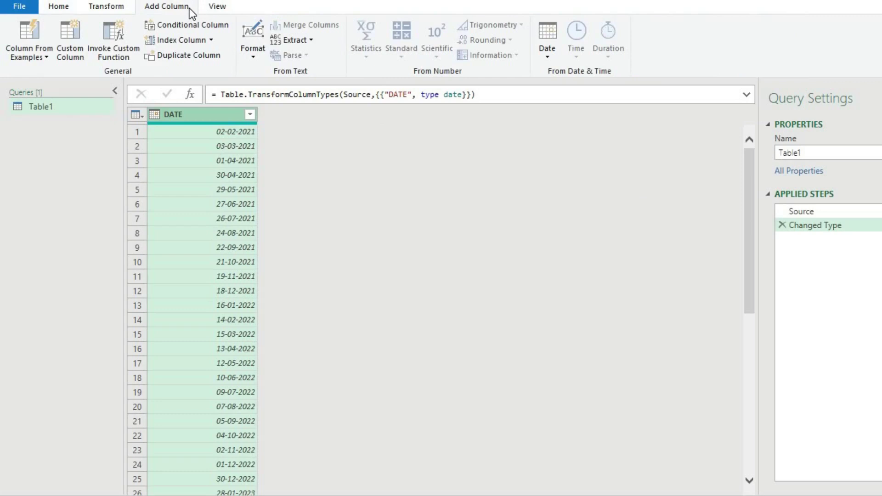
pyautogui.click(545, 58)
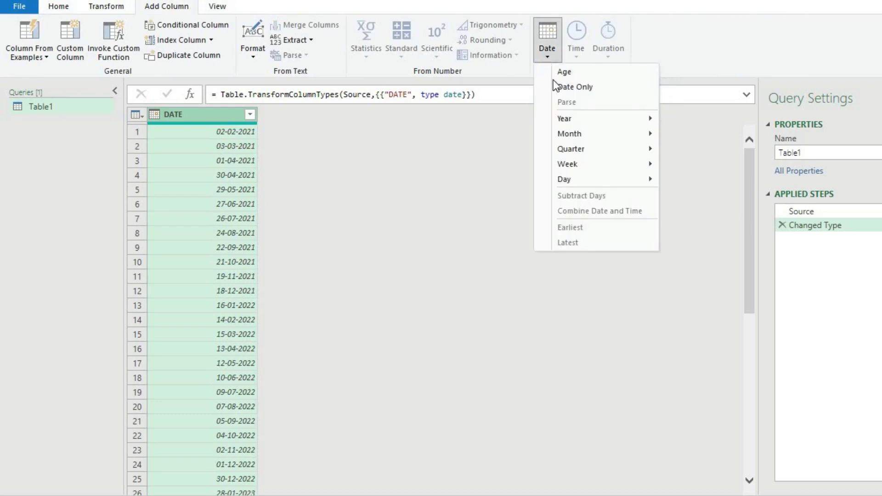
pyautogui.moveTo(566, 120)
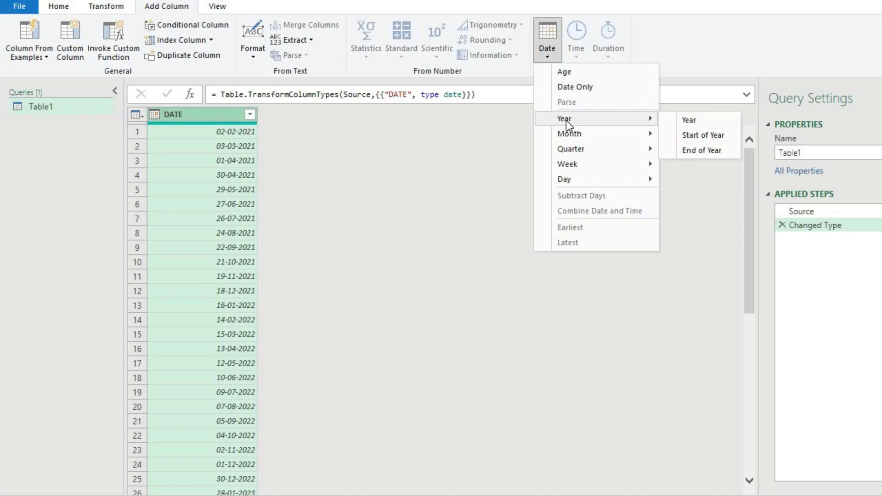
pyautogui.click(688, 119)
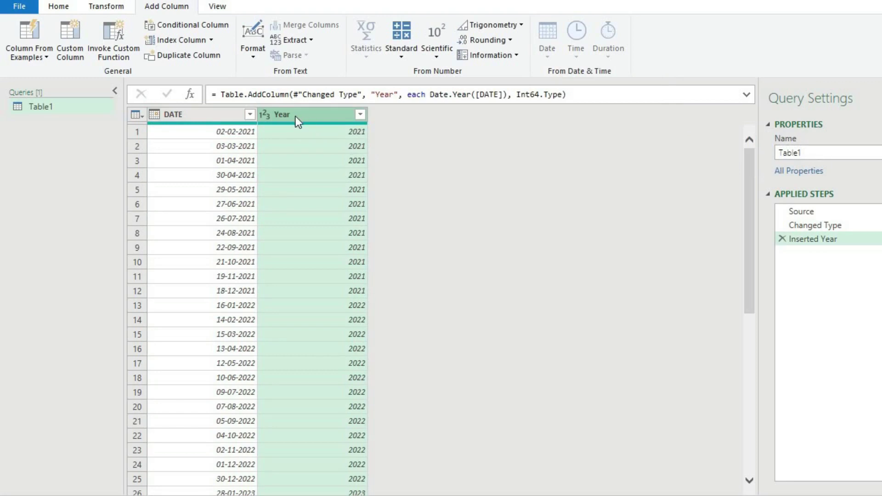
# - Try adding a month-number column from the DATE column, and delete its applied step
pyautogui.click(233, 115)
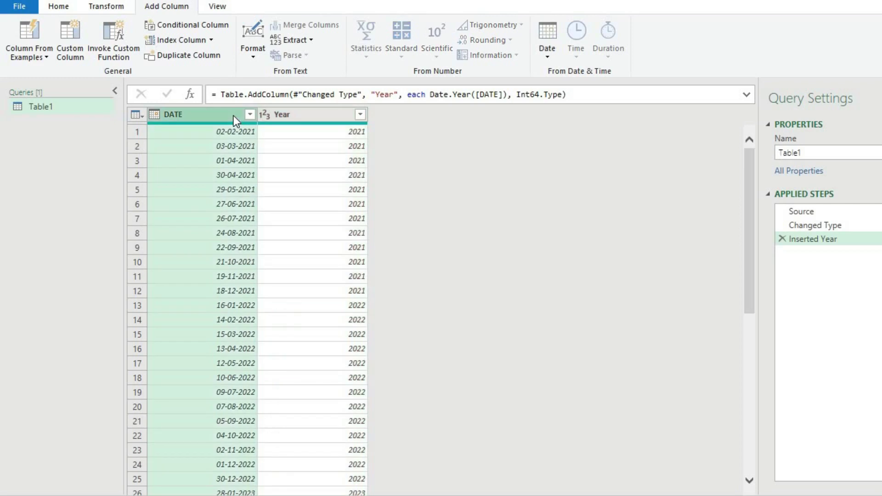
pyautogui.click(547, 59)
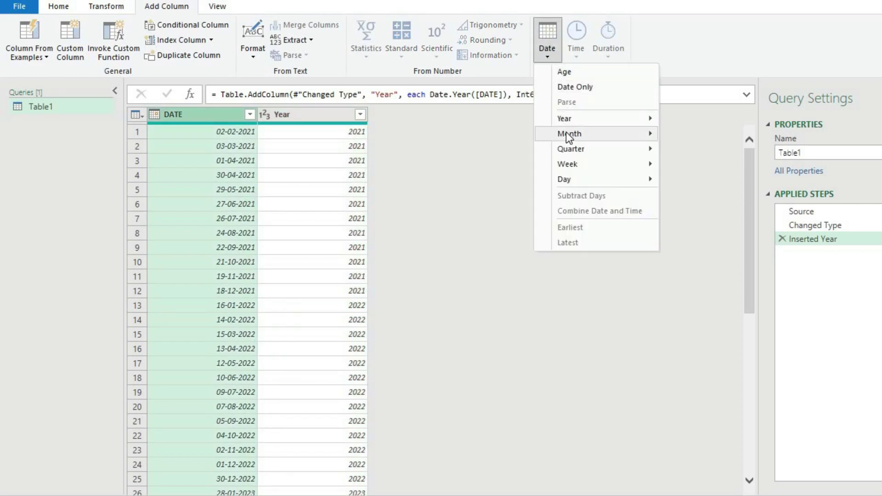
pyautogui.moveTo(566, 133)
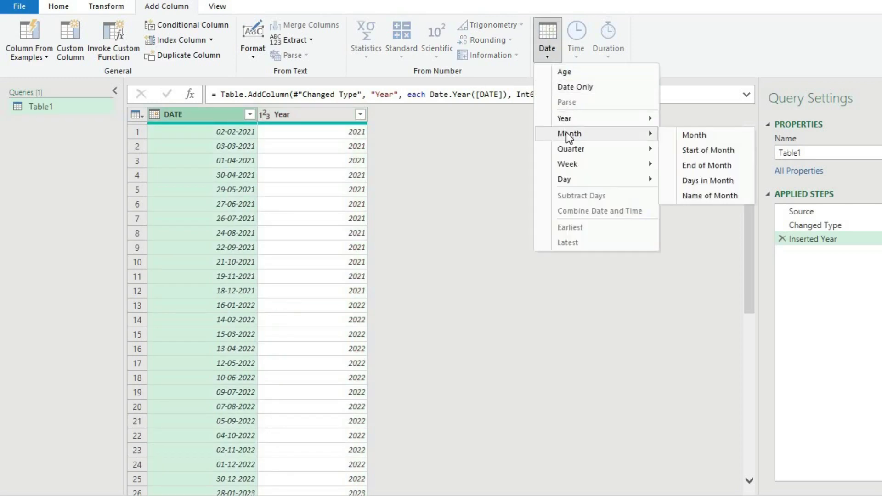
pyautogui.click(674, 133)
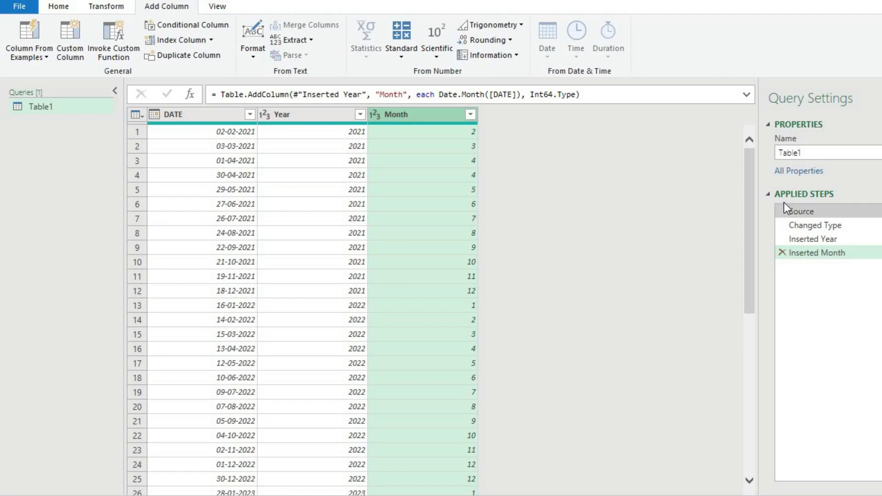
pyautogui.click(781, 252)
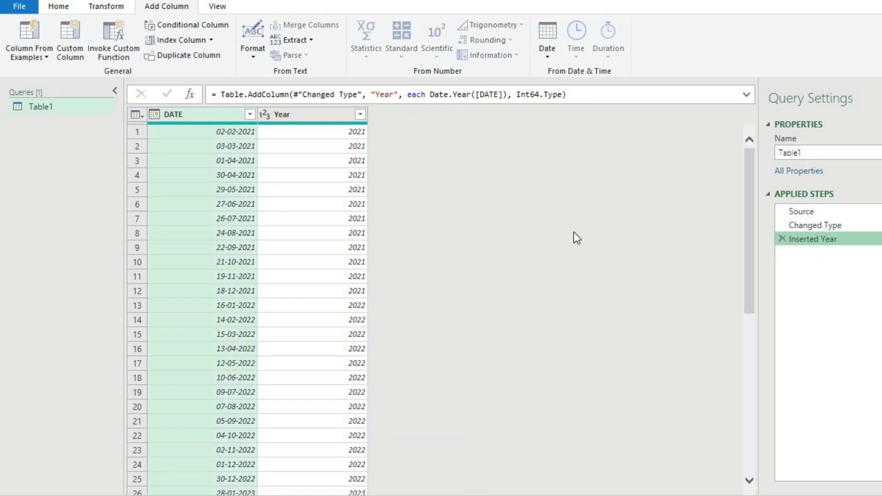
# - Add a column with the name of the month from the DATE column
pyautogui.click(547, 41)
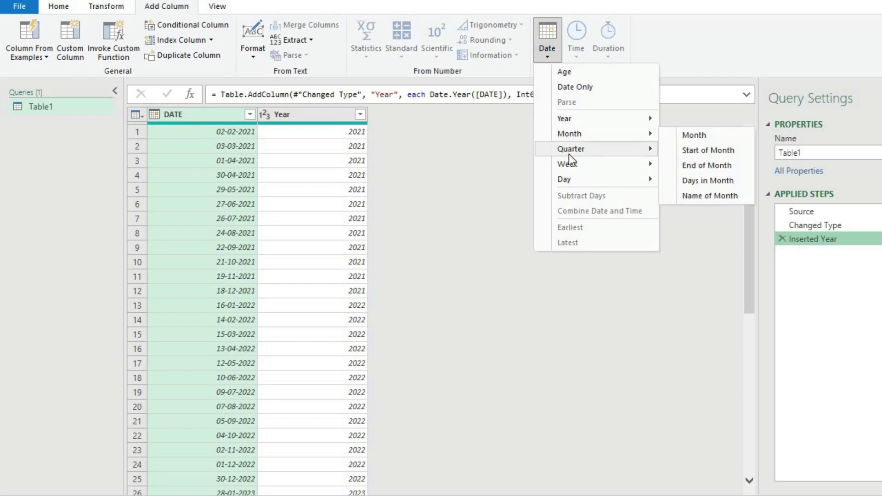
pyautogui.moveTo(572, 174)
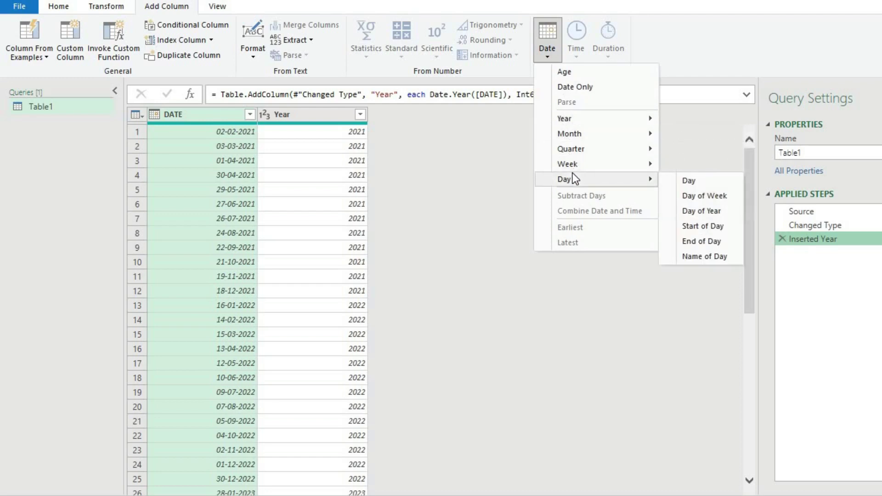
pyautogui.moveTo(578, 138)
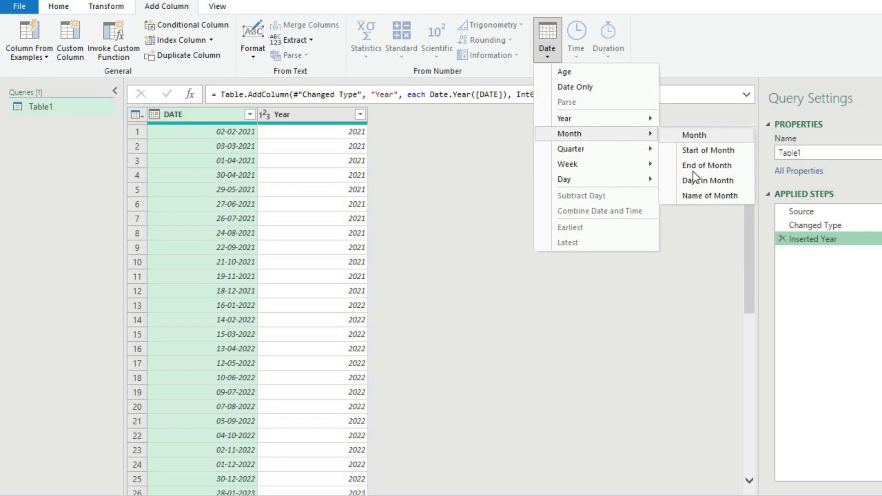
pyautogui.click(693, 196)
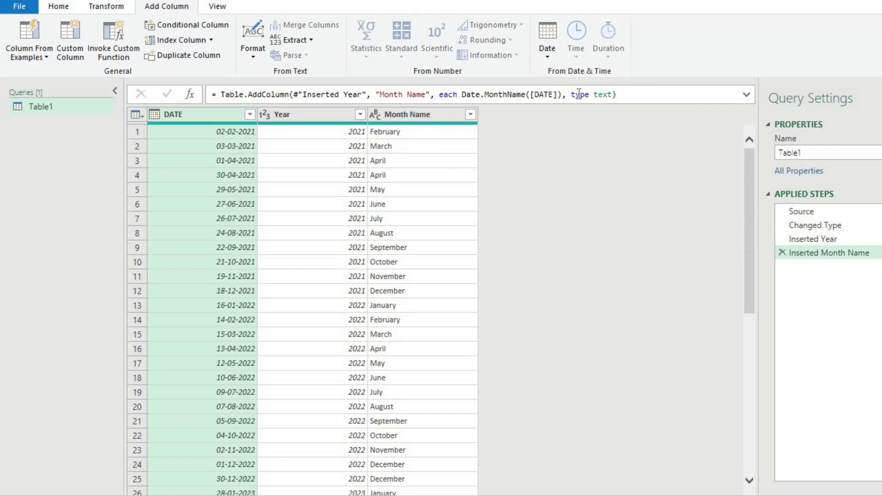
# - Add a column with the day number extracted from the DATE column
pyautogui.click(552, 60)
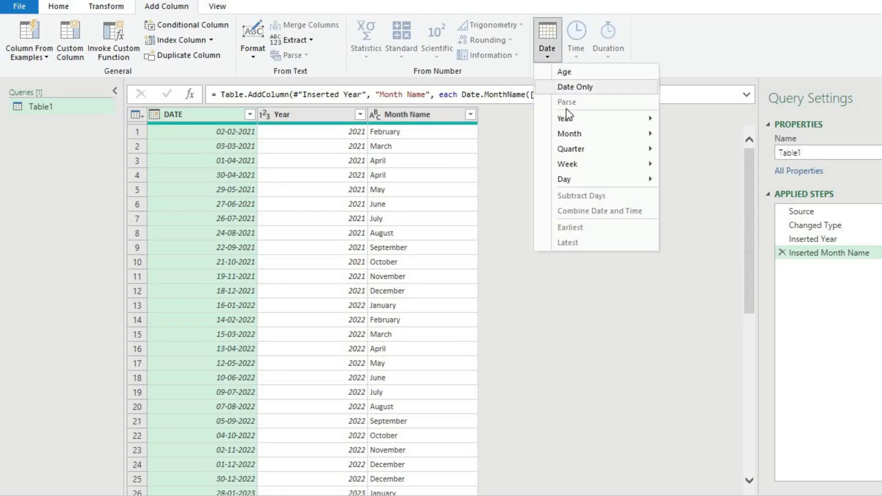
pyautogui.moveTo(569, 118)
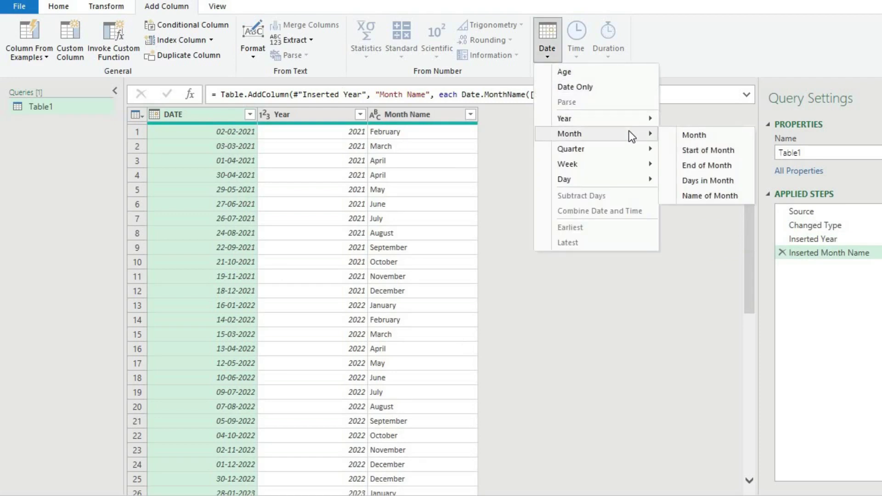
pyautogui.moveTo(619, 178)
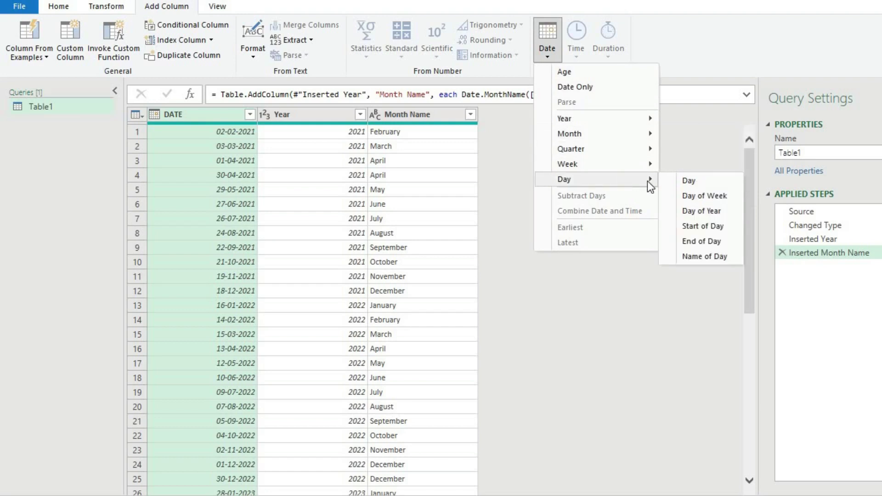
pyautogui.click(683, 182)
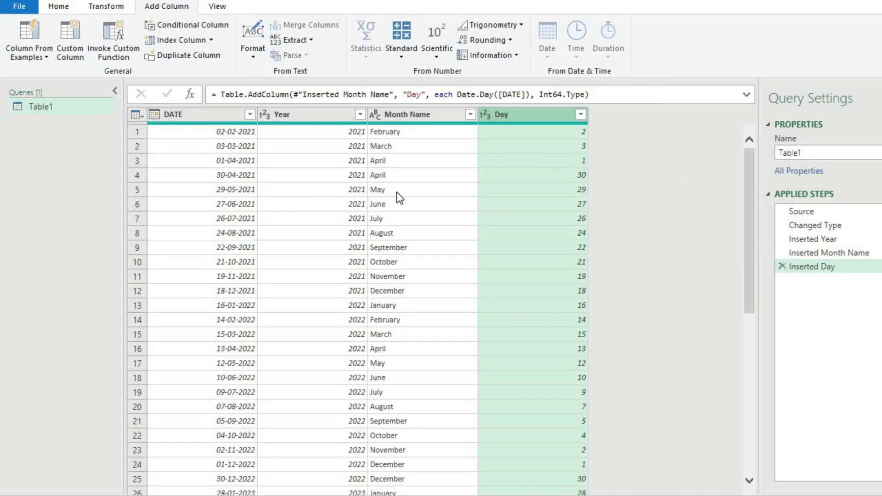
# - Add a Week of Month column calculated from the DATE column
pyautogui.click(200, 119)
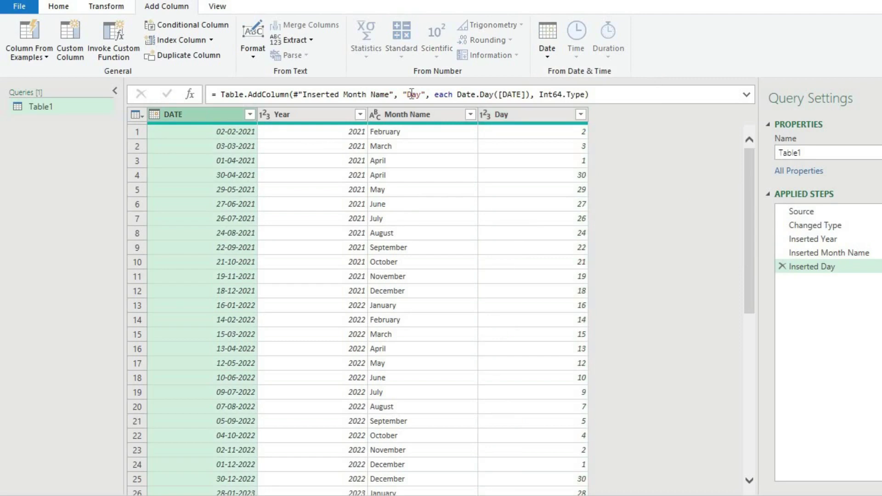
pyautogui.click(547, 46)
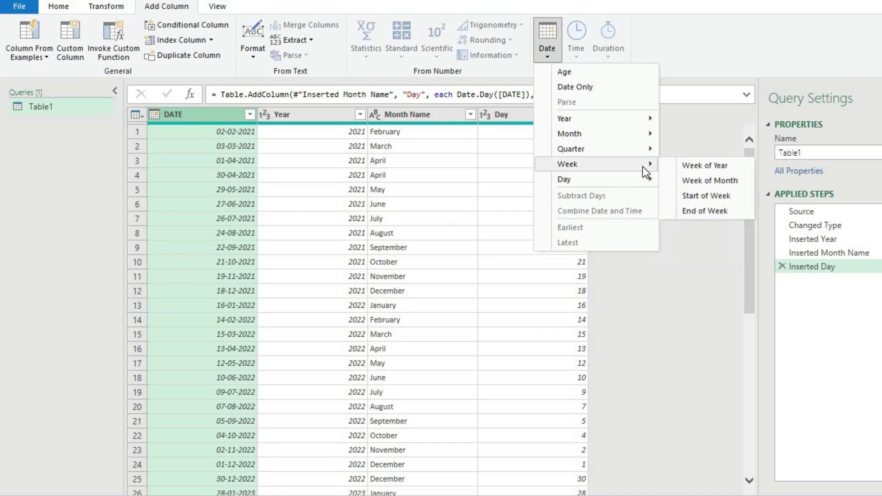
pyautogui.click(697, 184)
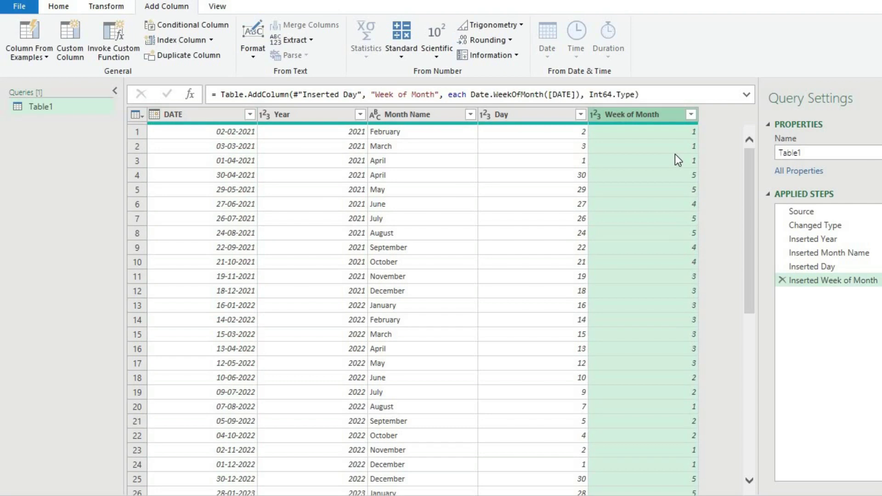
# - Add a second Week of Month column from the DATE column, leaving its filter unchanged
pyautogui.click(214, 118)
pyautogui.click(547, 48)
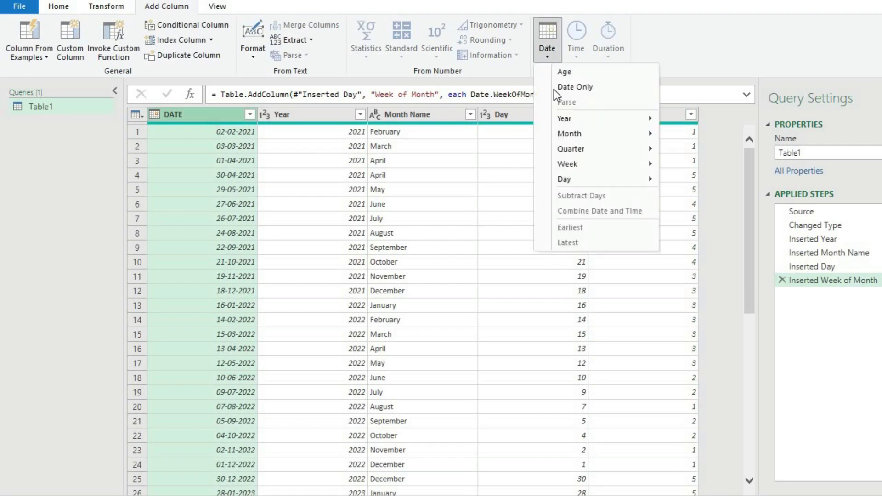
pyautogui.moveTo(565, 175)
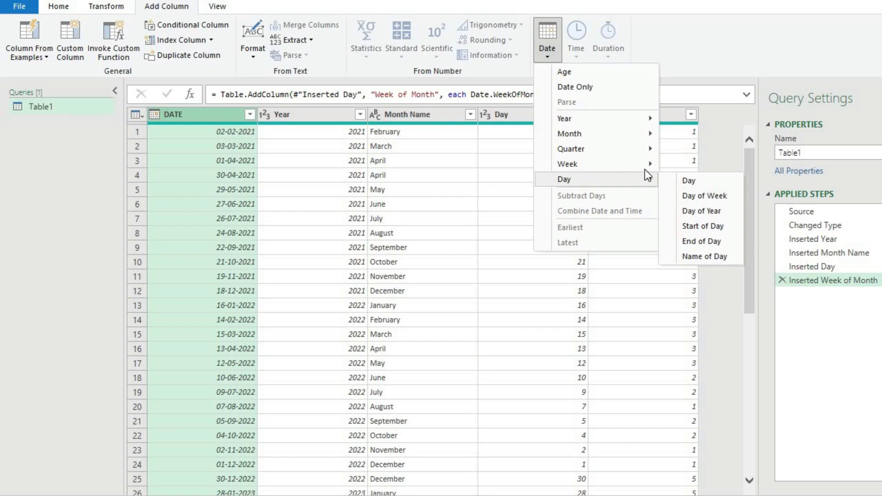
pyautogui.moveTo(643, 169)
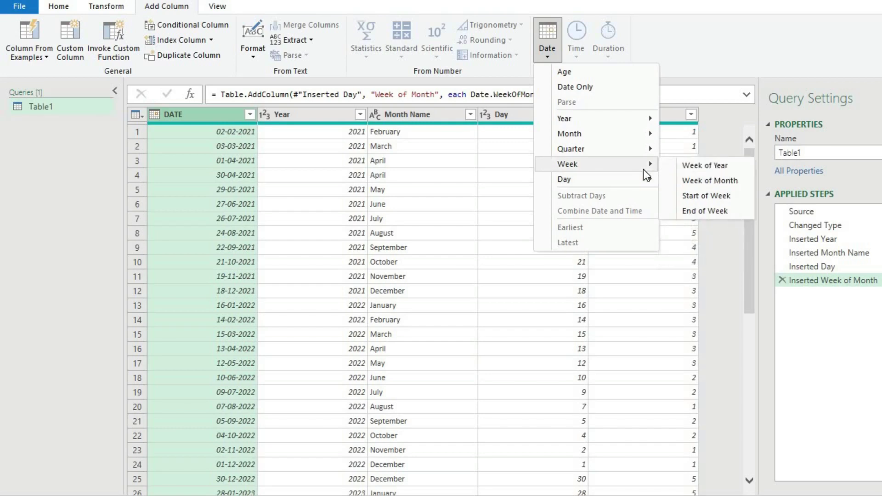
pyautogui.click(685, 181)
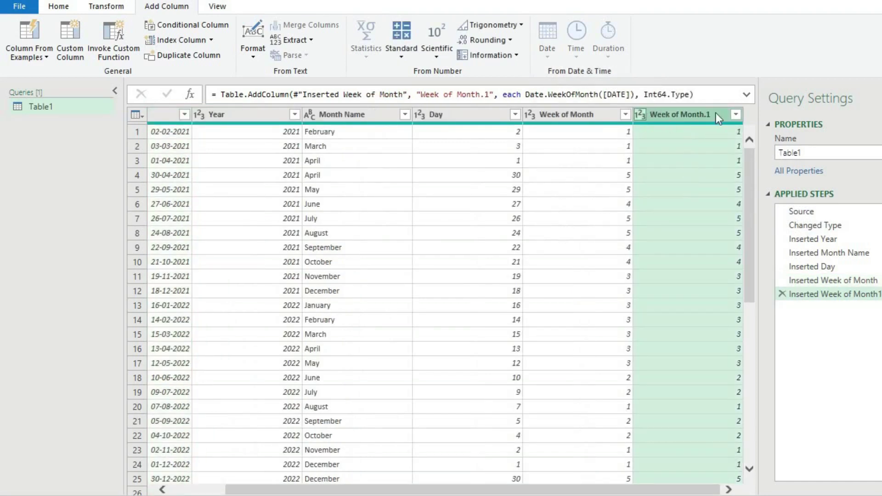
pyautogui.click(735, 115)
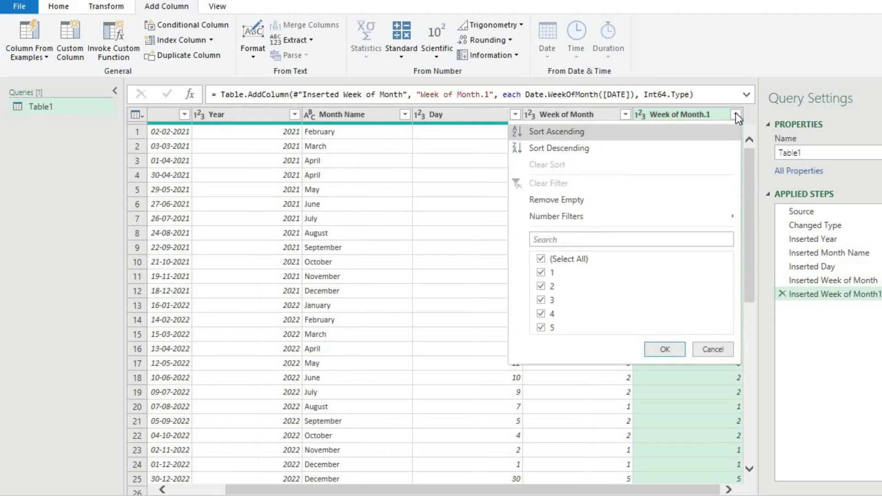
pyautogui.click(736, 115)
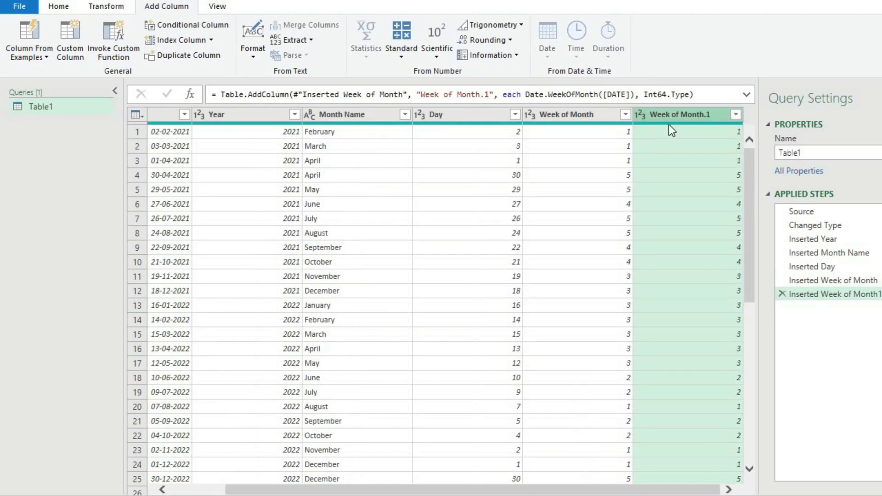
# - Delete both Week of Month steps from the query and add a column with the day name from the DATE column
pyautogui.click(783, 294)
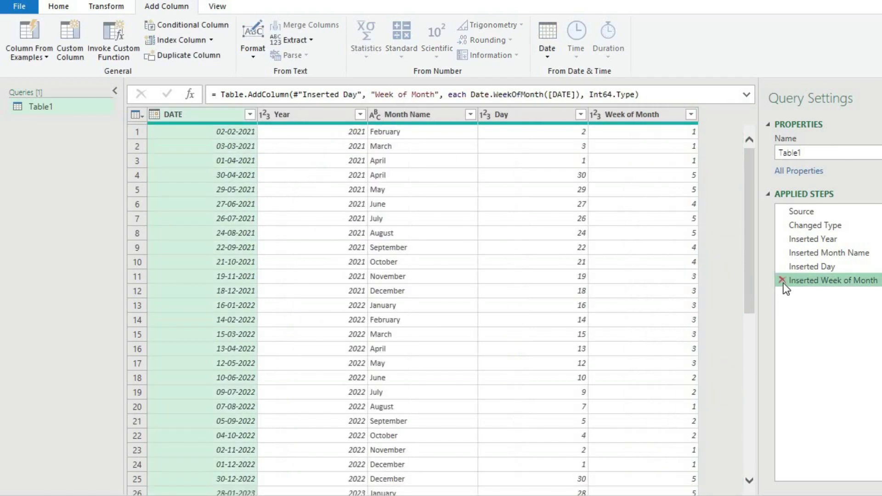
pyautogui.click(783, 281)
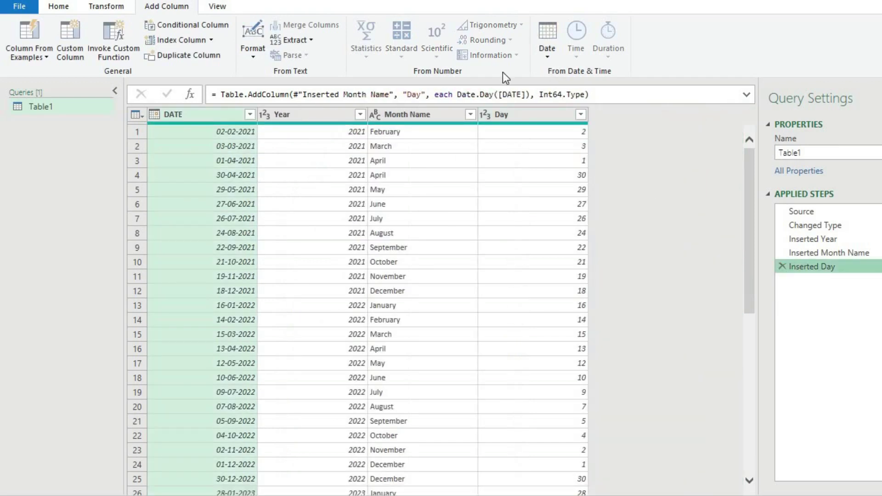
pyautogui.click(545, 51)
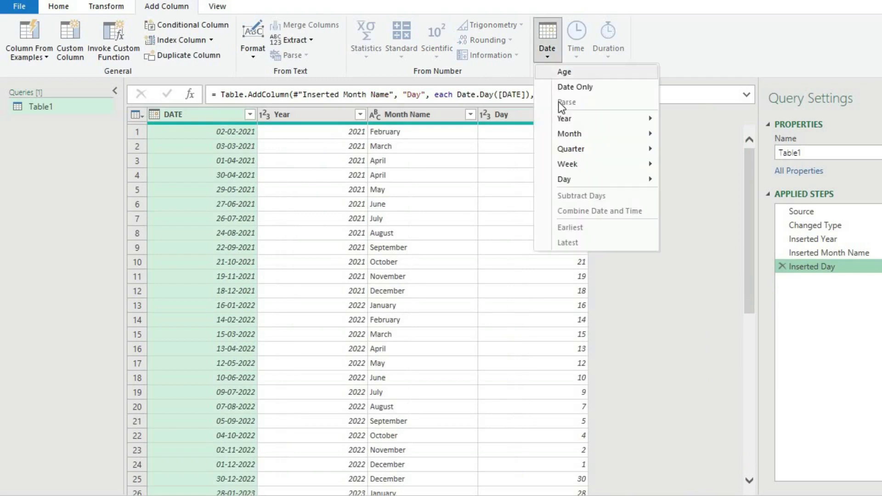
pyautogui.moveTo(564, 133)
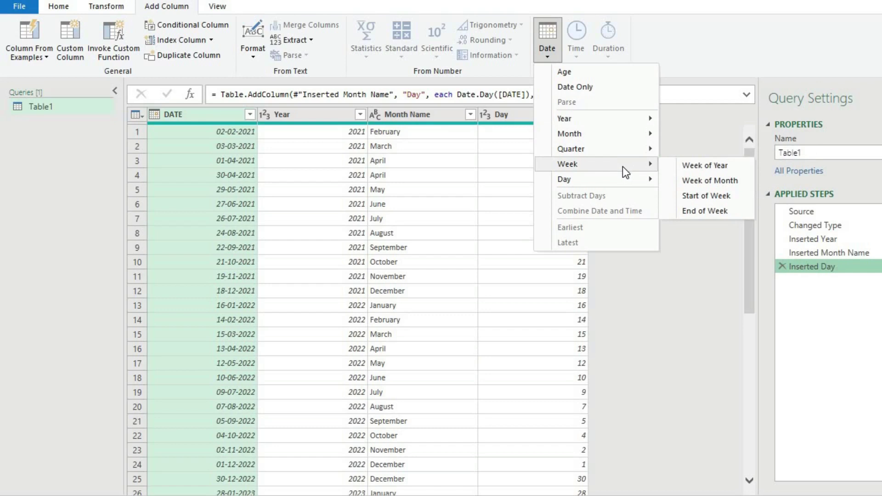
pyautogui.moveTo(624, 179)
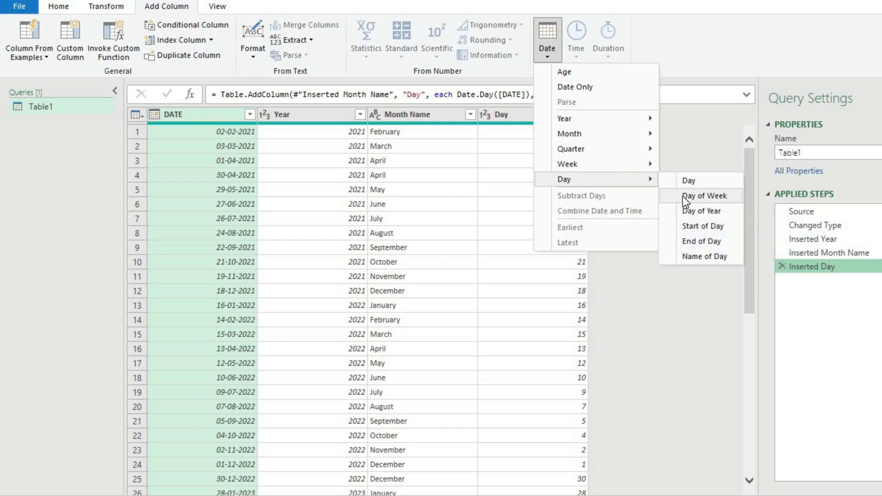
pyautogui.click(693, 256)
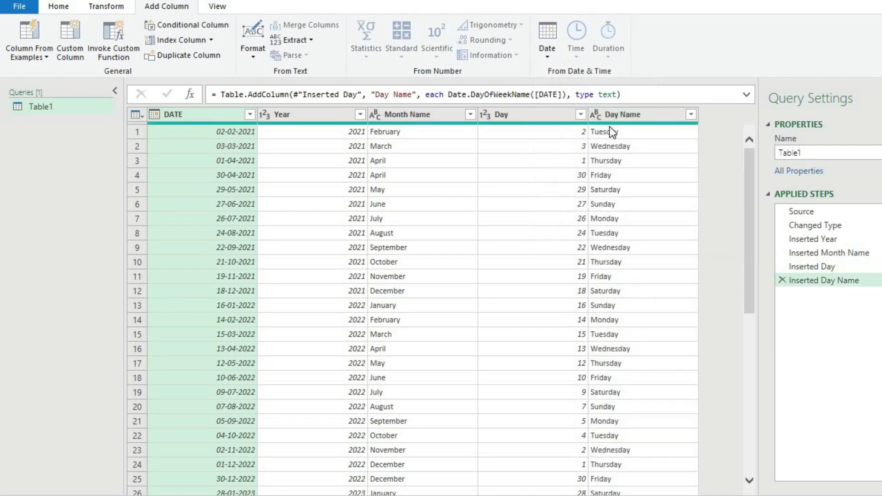
# - Review the extracted values in the Year, Month Name, Day and Day Name columns against their dates
pyautogui.click(612, 132)
pyautogui.click(610, 161)
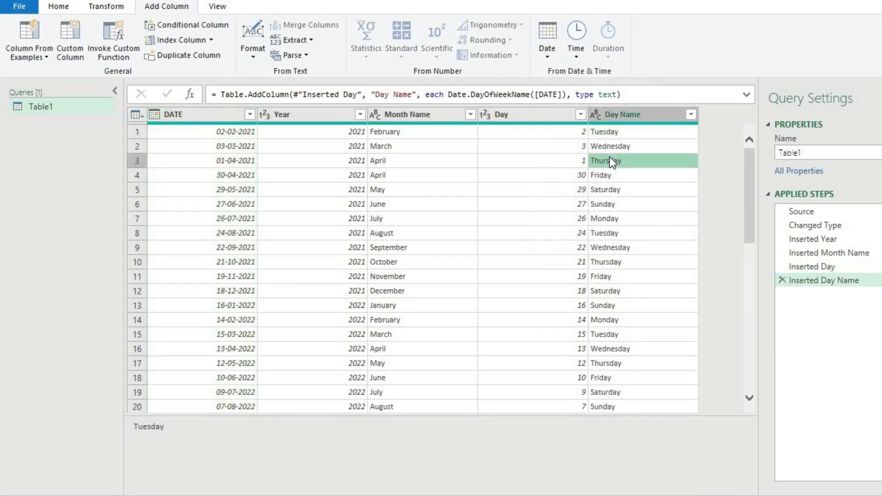
pyautogui.click(608, 232)
pyautogui.click(610, 320)
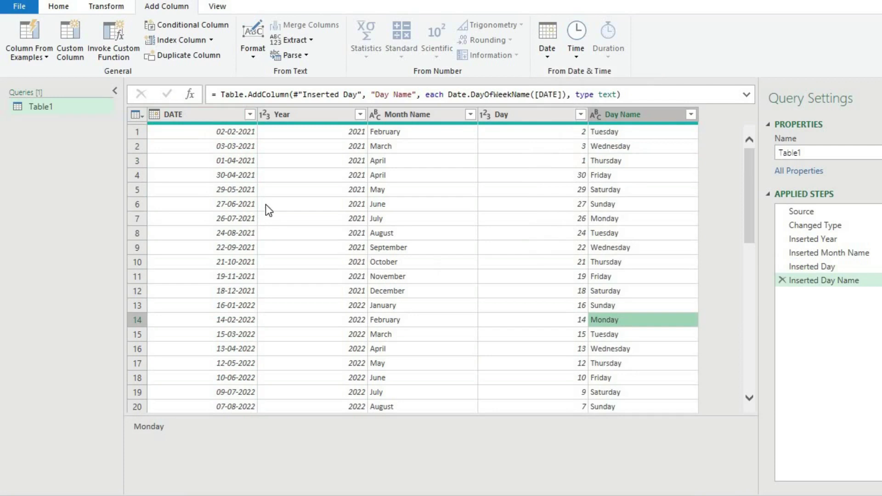
pyautogui.click(332, 171)
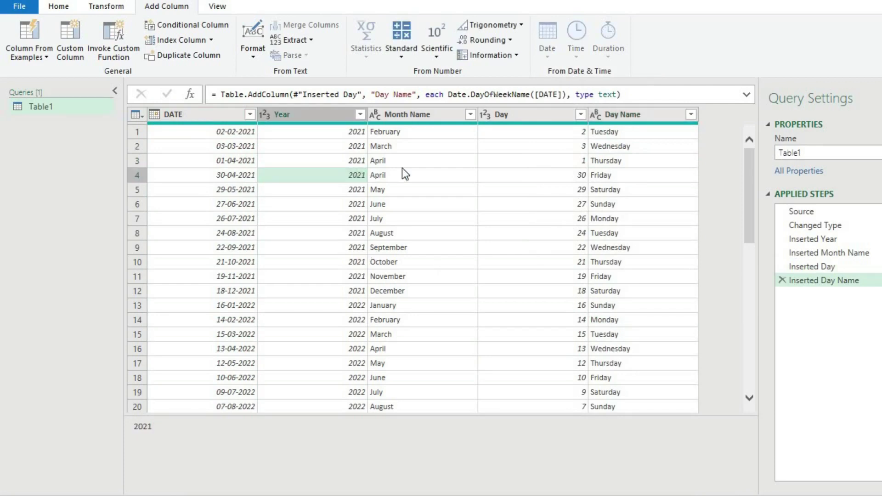
pyautogui.click(519, 192)
pyautogui.click(613, 208)
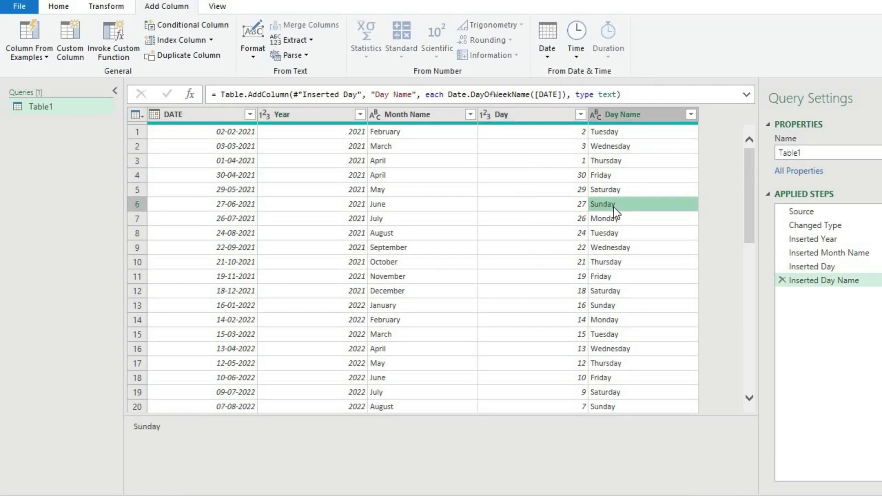
pyautogui.click(359, 149)
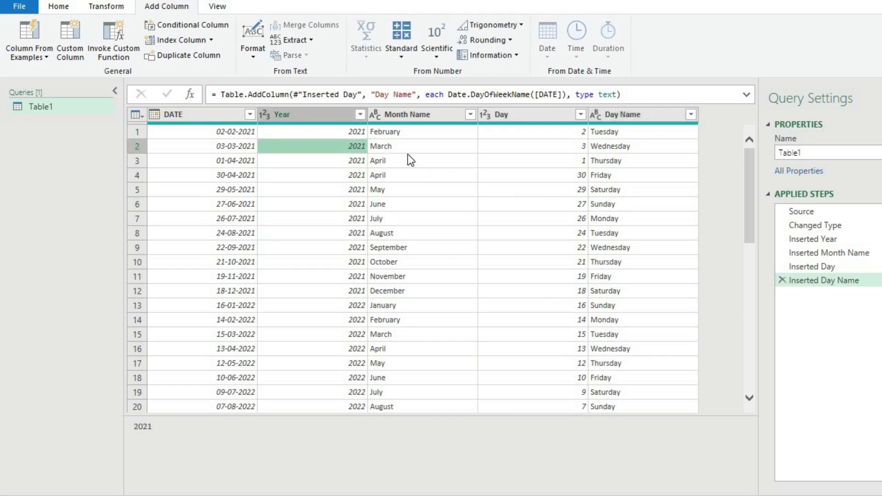
pyautogui.click(408, 155)
pyautogui.click(497, 162)
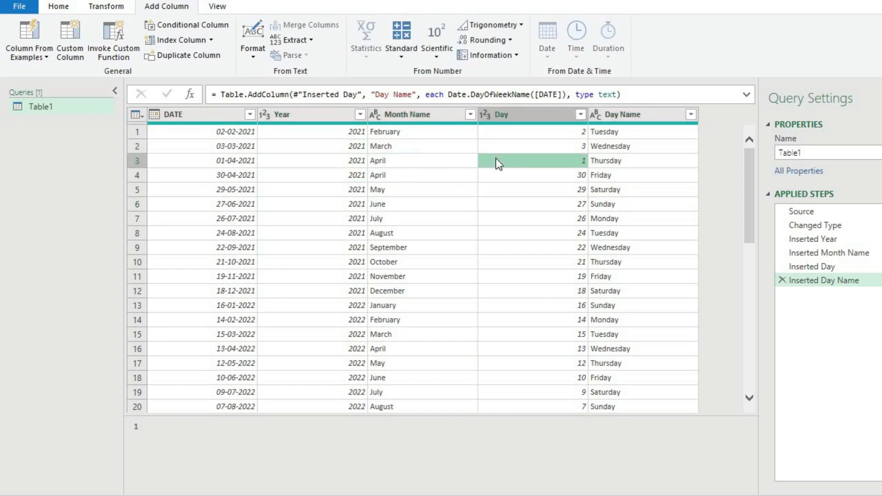
pyautogui.click(646, 168)
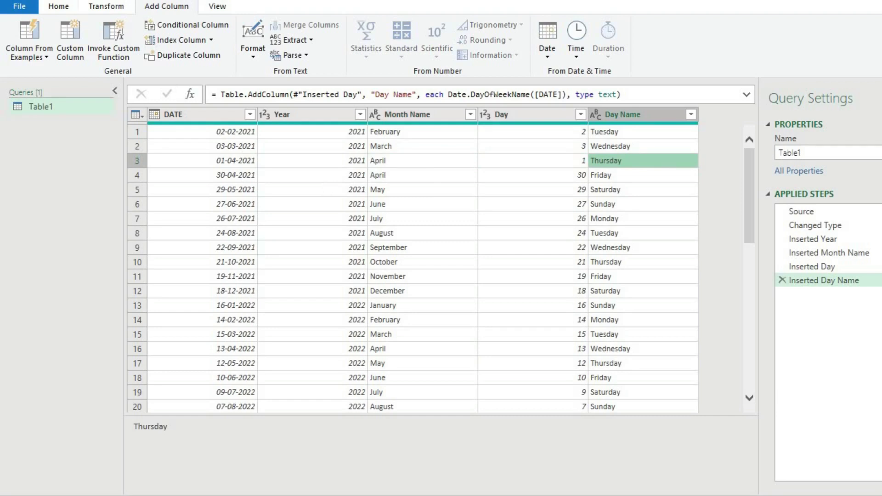
# - Close the query editor and load the query as a table into the existing worksheet at cell $F$7
pyautogui.click(56, 7)
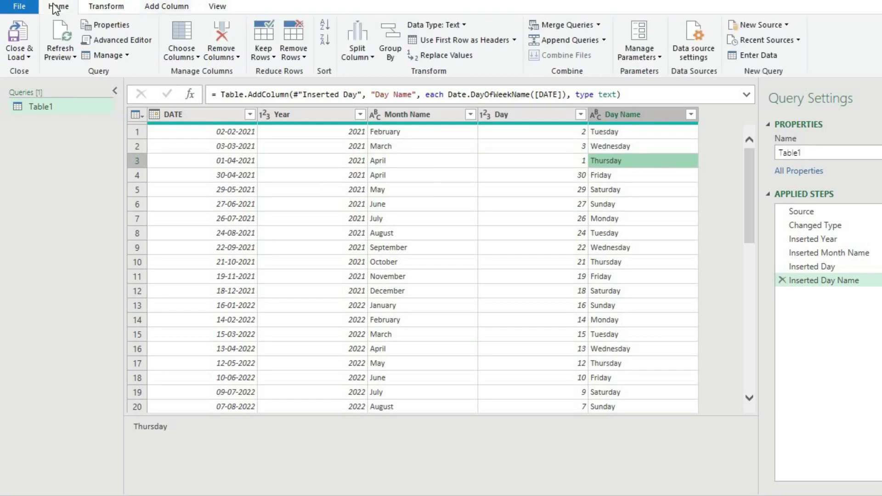
pyautogui.click(29, 56)
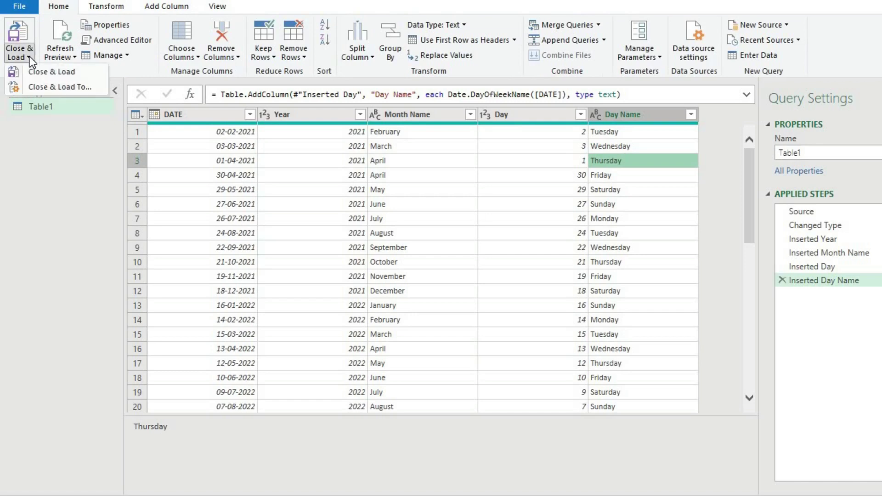
pyautogui.click(40, 86)
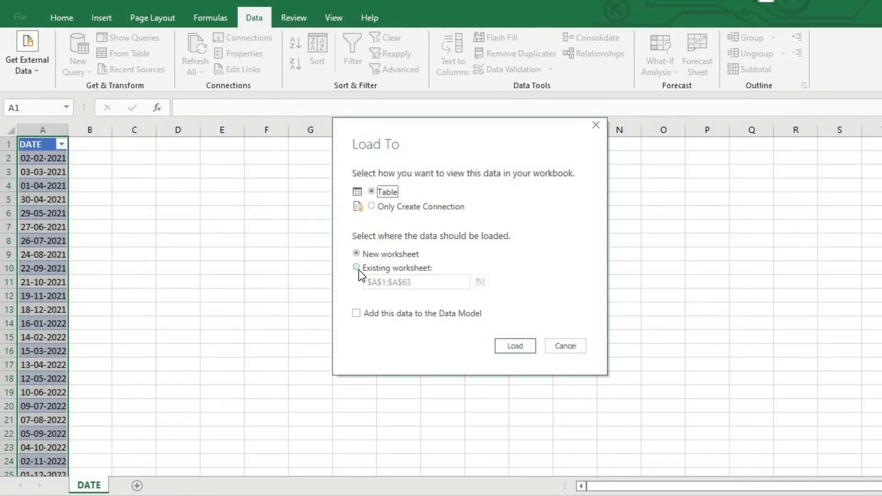
pyautogui.click(357, 267)
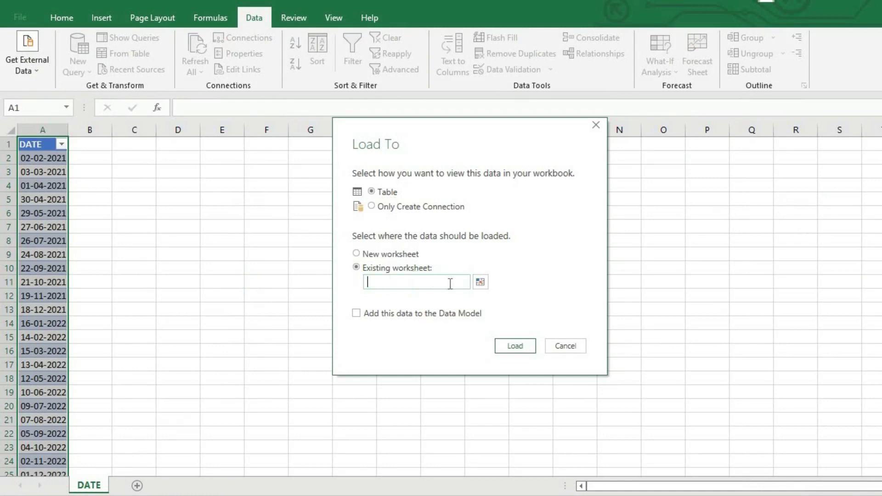
pyautogui.click(478, 287)
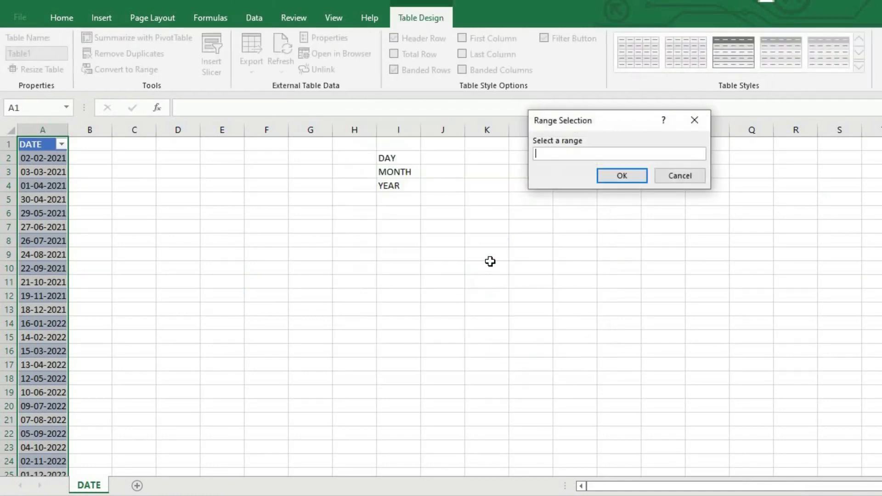
pyautogui.click(245, 231)
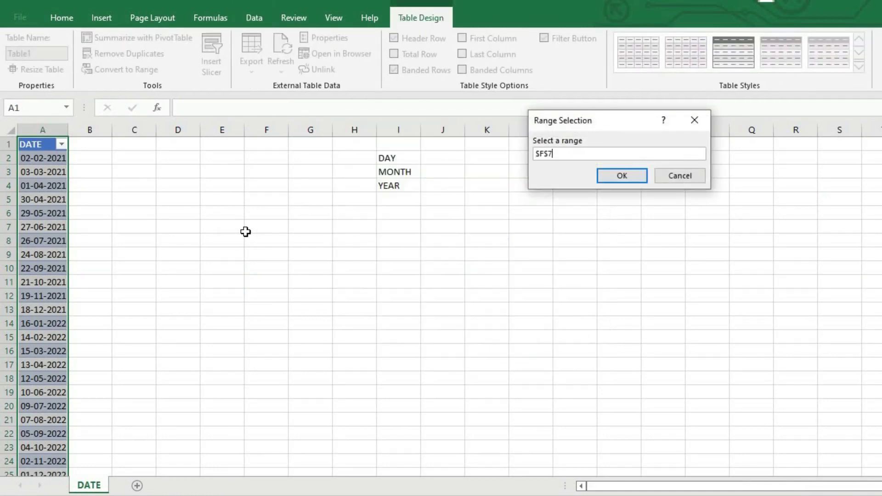
pyautogui.click(612, 181)
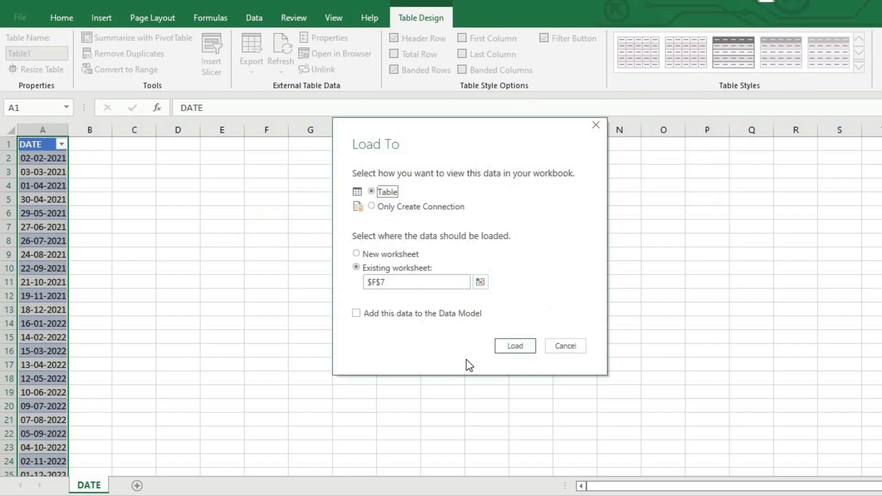
pyautogui.click(510, 346)
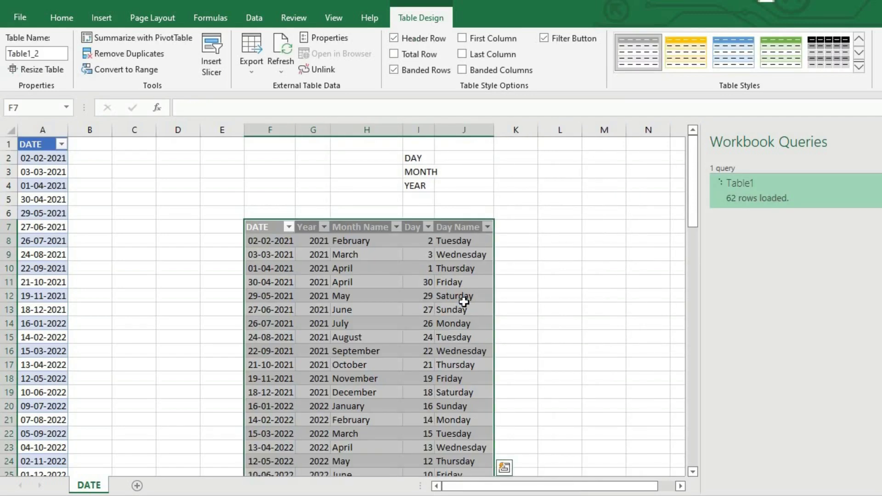
# - Examine the loaded table's date, year, month and day values, plus the Table1 query's preview and available actions
pyautogui.click(380, 266)
pyautogui.click(287, 241)
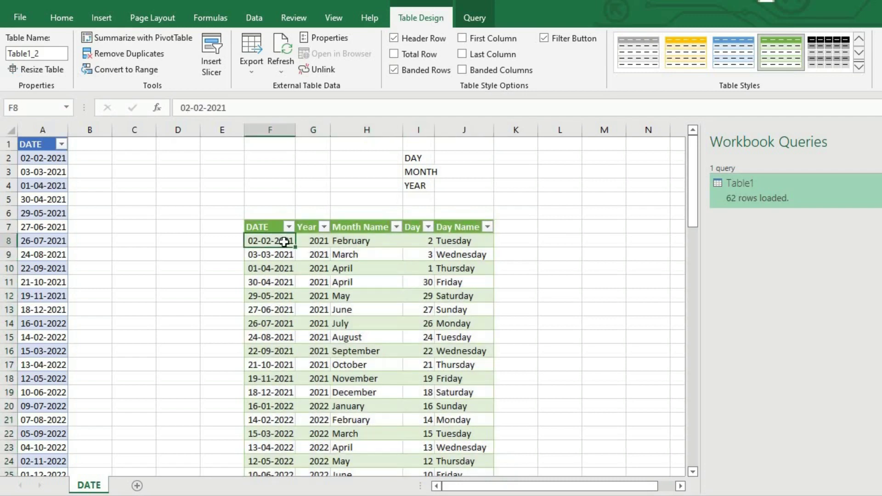
pyautogui.click(300, 242)
pyautogui.click(340, 241)
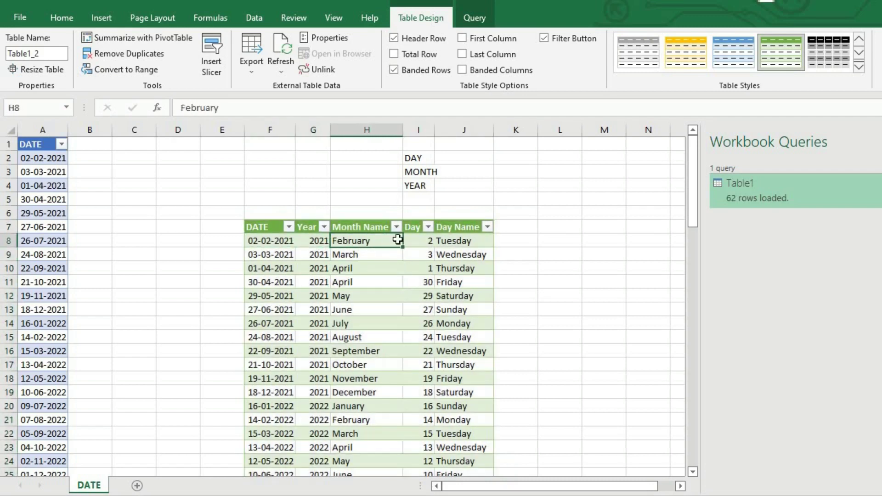
pyautogui.click(440, 240)
pyautogui.click(443, 268)
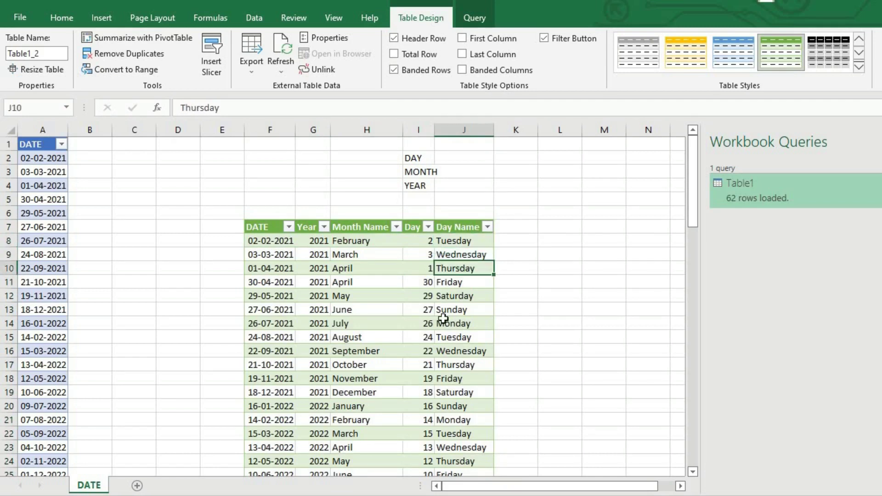
pyautogui.click(442, 320)
pyautogui.click(444, 375)
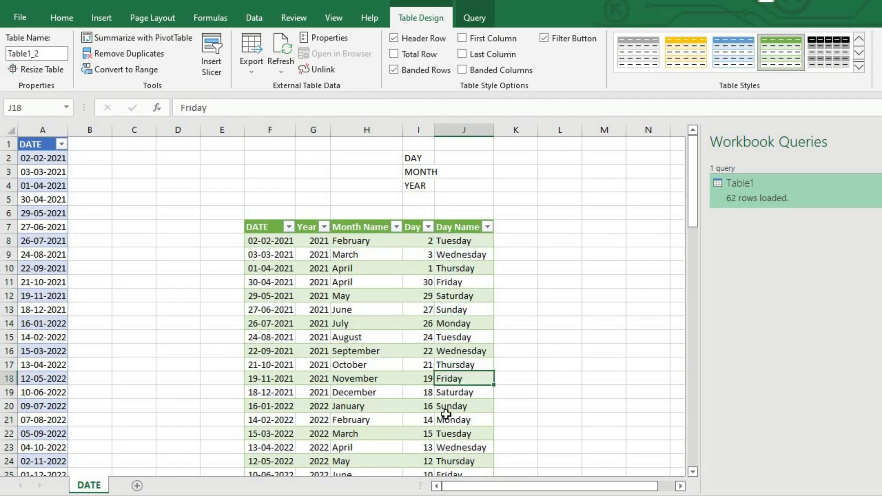
pyautogui.click(374, 320)
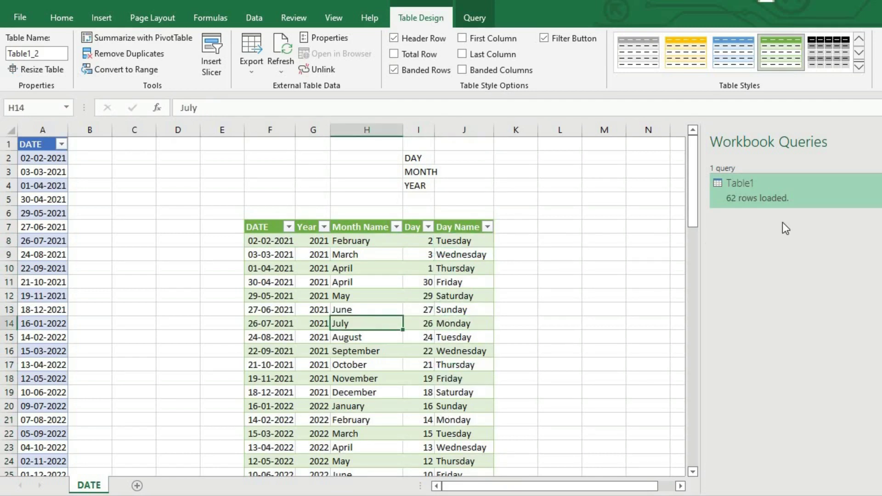
pyautogui.moveTo(772, 191)
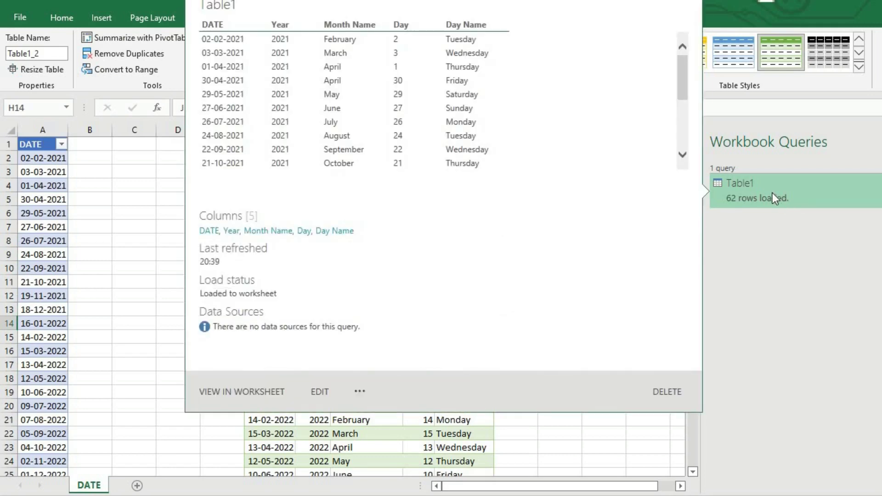
pyautogui.rightClick(773, 192)
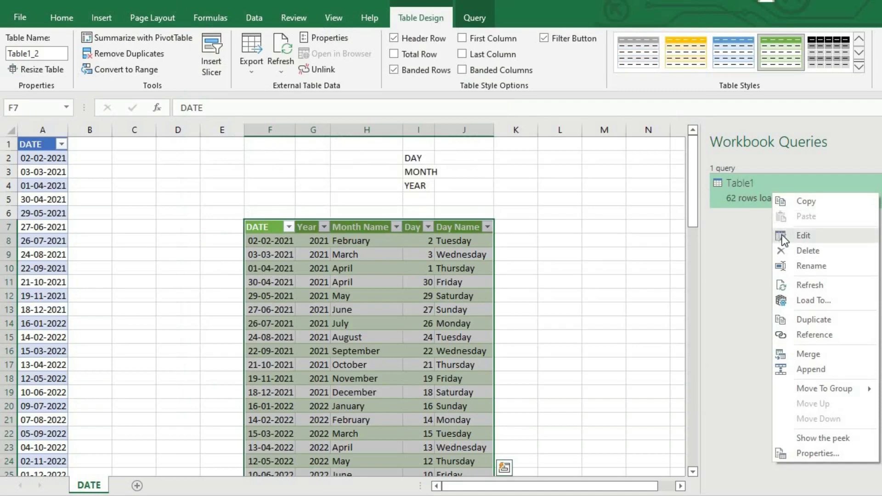
pyautogui.click(657, 227)
# - Go to the last date in the source DATE column, cell A63
pyautogui.click(40, 406)
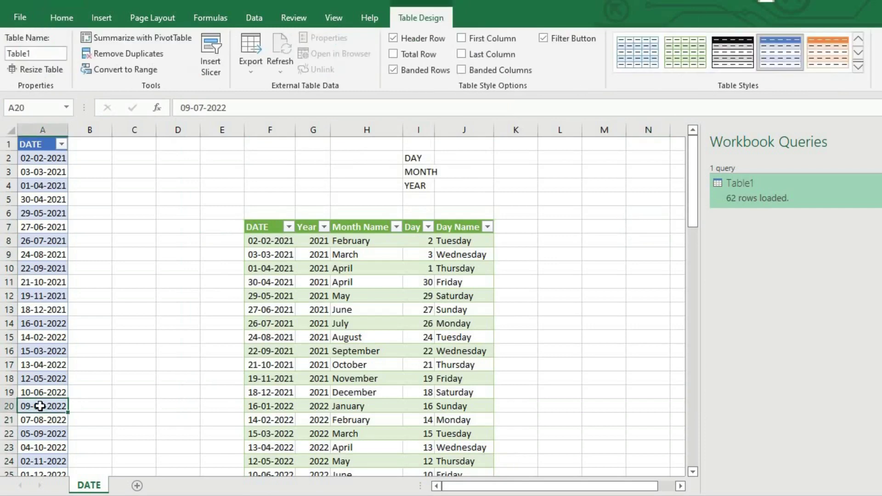
pyautogui.press('Down')
pyautogui.press('Down')
pyautogui.press('Down')
pyautogui.press('Down')
pyautogui.press('Down')
pyautogui.press('Down')
pyautogui.press('Down')
pyautogui.press('Down')
pyautogui.press('Down')
pyautogui.press('Down')
pyautogui.press('Down')
pyautogui.press('Down')
pyautogui.press('Down')
pyautogui.press('Down')
pyautogui.press('Down')
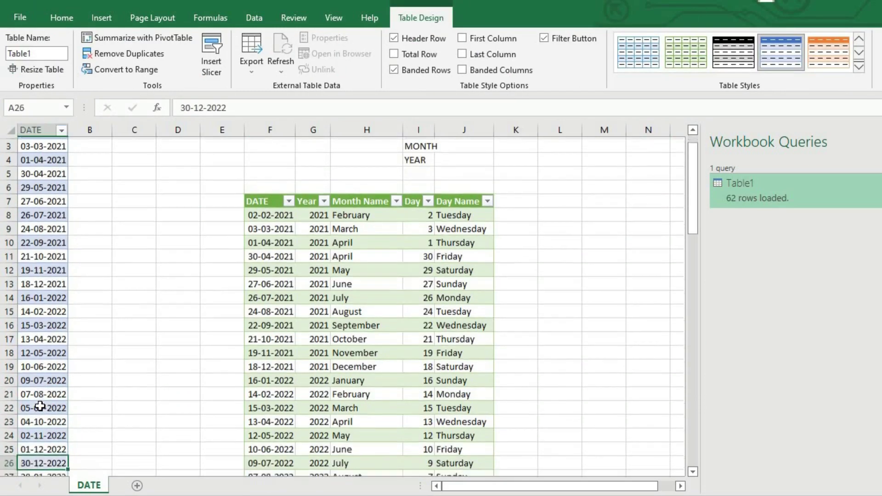
pyautogui.press('Down')
pyautogui.press('Down')
pyautogui.press('Down')
pyautogui.press('Down')
pyautogui.press('Down')
pyautogui.press('Down')
pyautogui.press('Down')
pyautogui.press('Down')
pyautogui.press('Down')
pyautogui.press('Down')
pyautogui.press('Down')
pyautogui.press('Down')
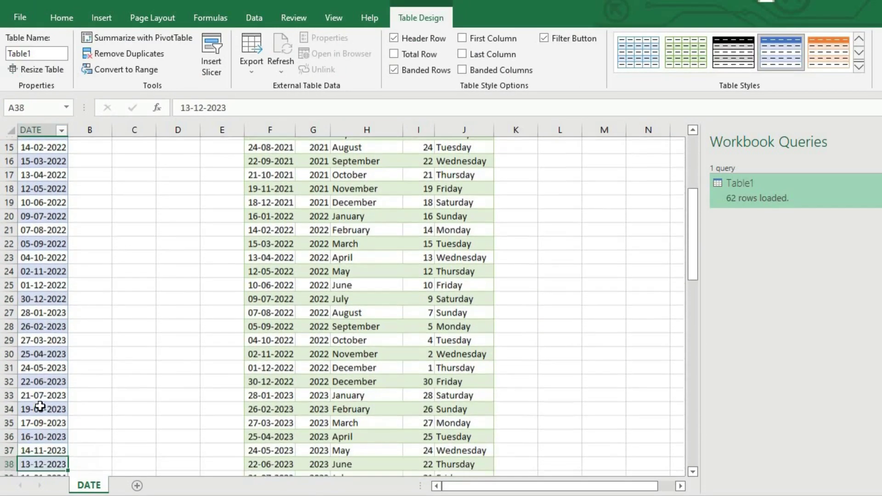
pyautogui.press('Down')
pyautogui.press('Down')
pyautogui.press('Down')
pyautogui.press('Down')
pyautogui.press('Down')
pyautogui.press('Down')
pyautogui.press('Down')
pyautogui.press('Down')
pyautogui.press('Down')
pyautogui.press('Down')
pyautogui.press('Down')
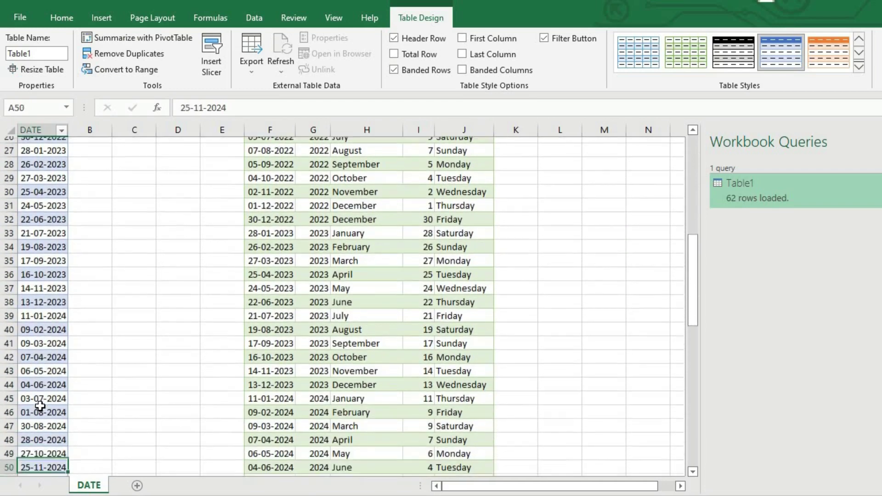
pyautogui.press('Down')
pyautogui.press('Down')
pyautogui.press('Down')
pyautogui.press('Down')
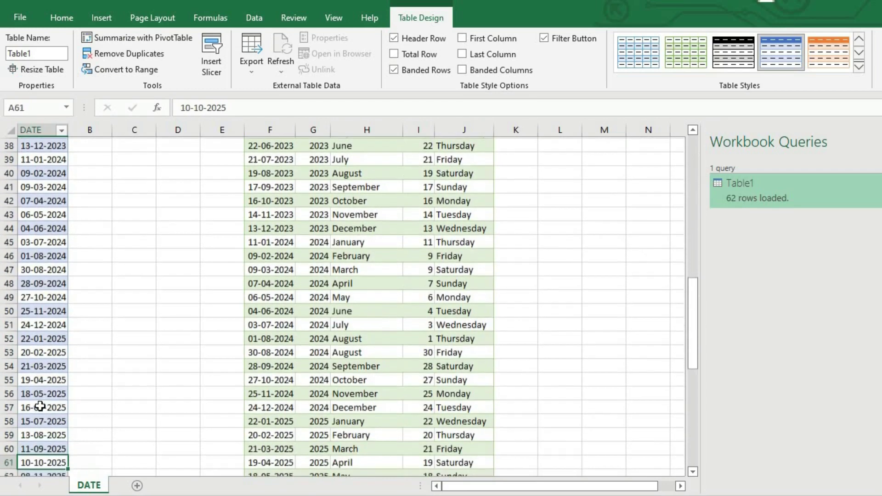
pyautogui.press('Down')
pyautogui.hotkey('ctrl', 'Down')
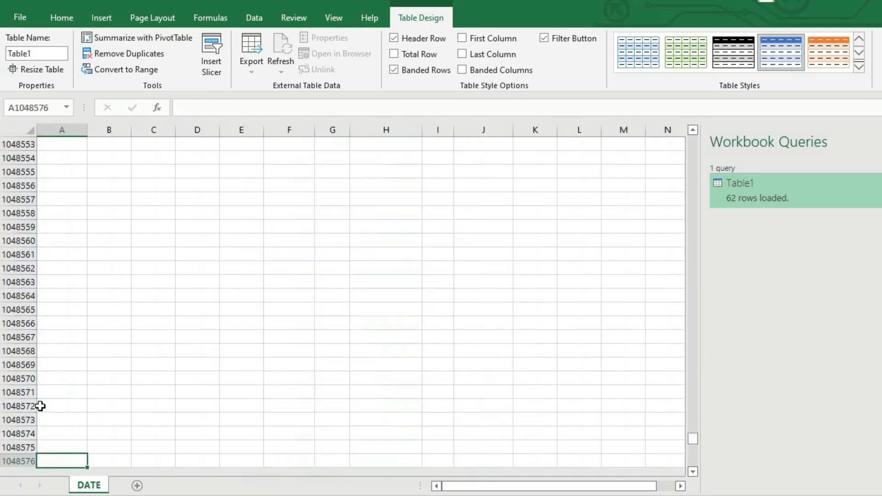
pyautogui.hotkey('ctrl', 'Up')
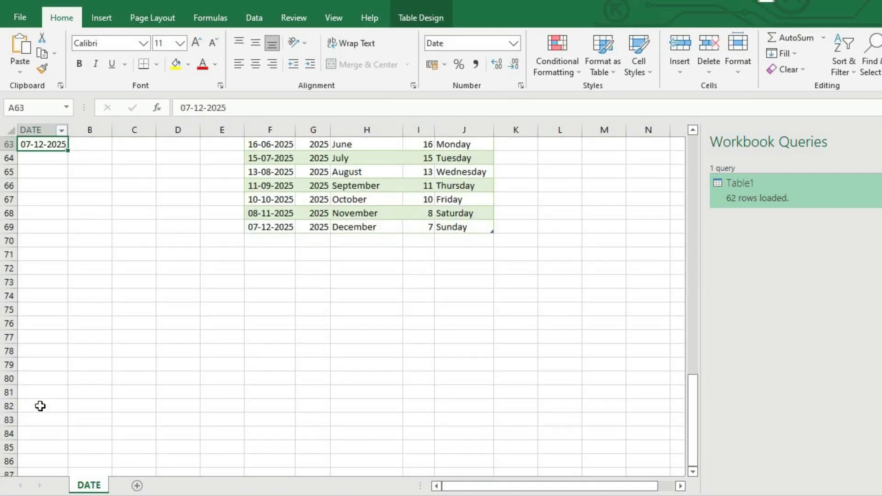
# - Add the date 06-12-2025 in cell A64, directly below the last date in the source DATE column
pyautogui.press('Down')
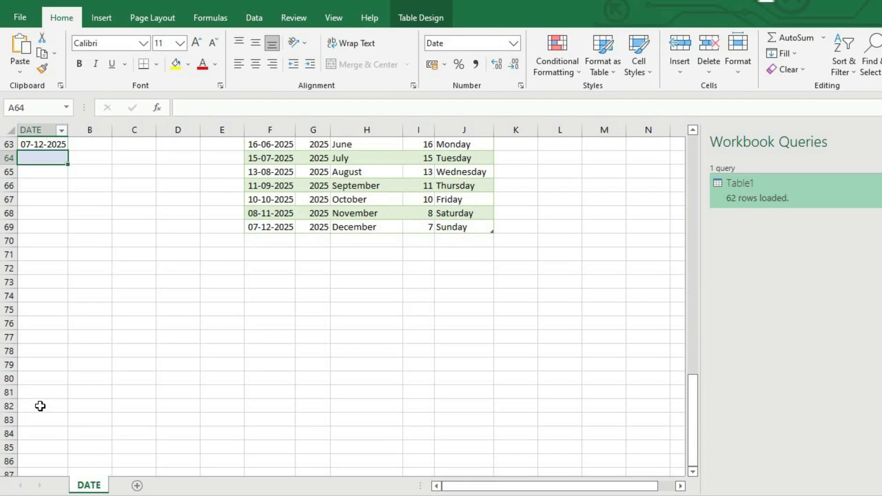
pyautogui.write('6')
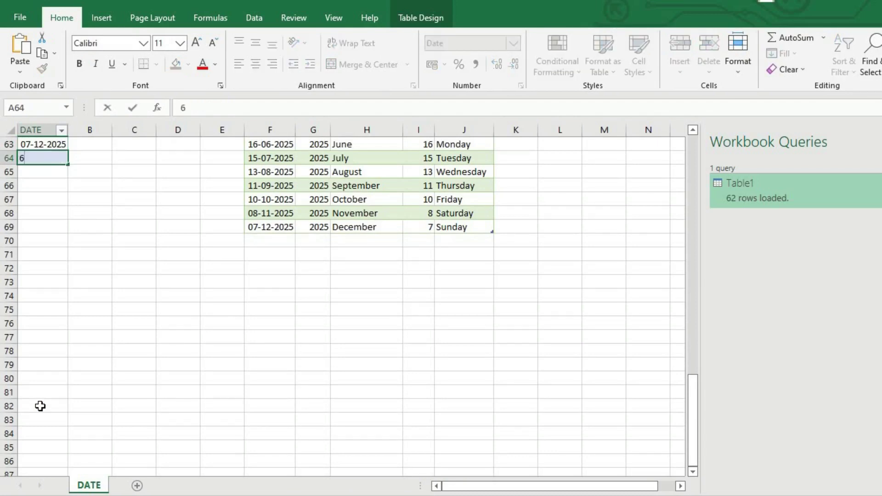
pyautogui.write('/12-2025')
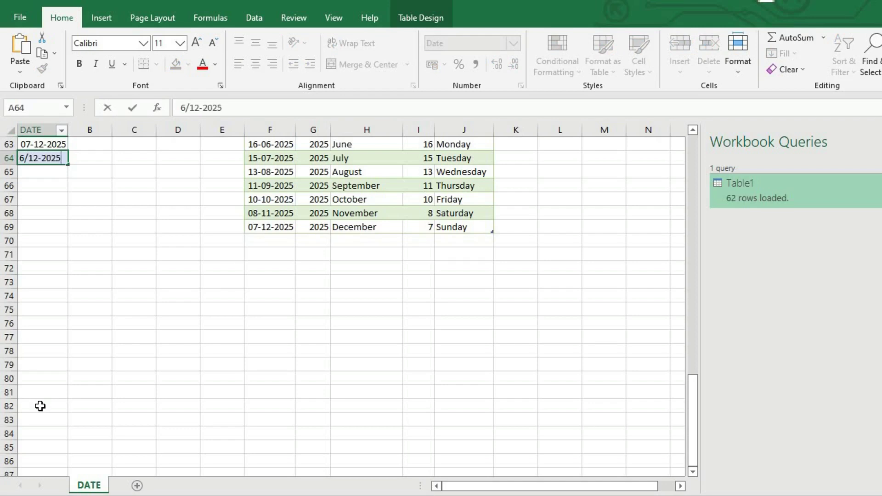
pyautogui.press('Return')
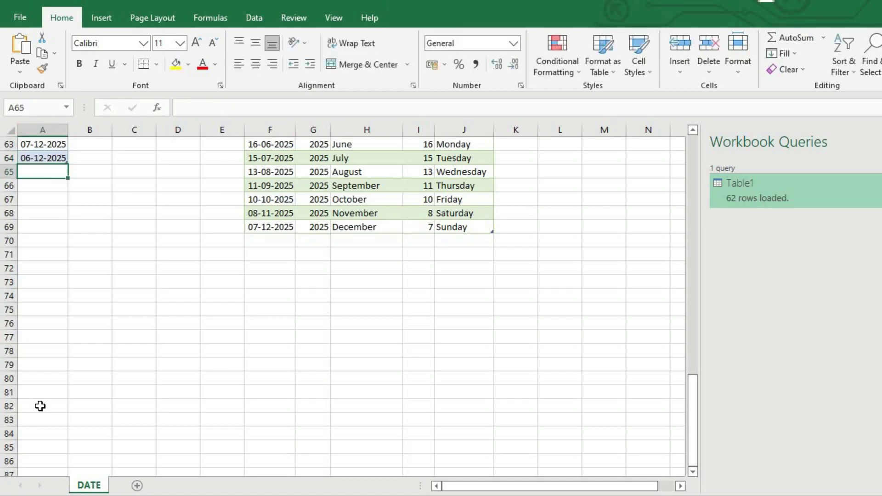
# - Refresh the loaded query table from its source and check its last rows
pyautogui.click(266, 216)
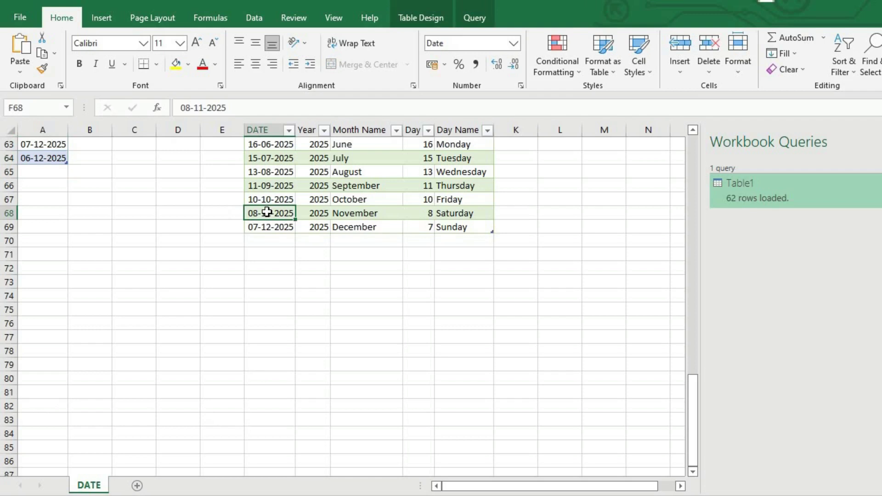
pyautogui.rightClick(267, 212)
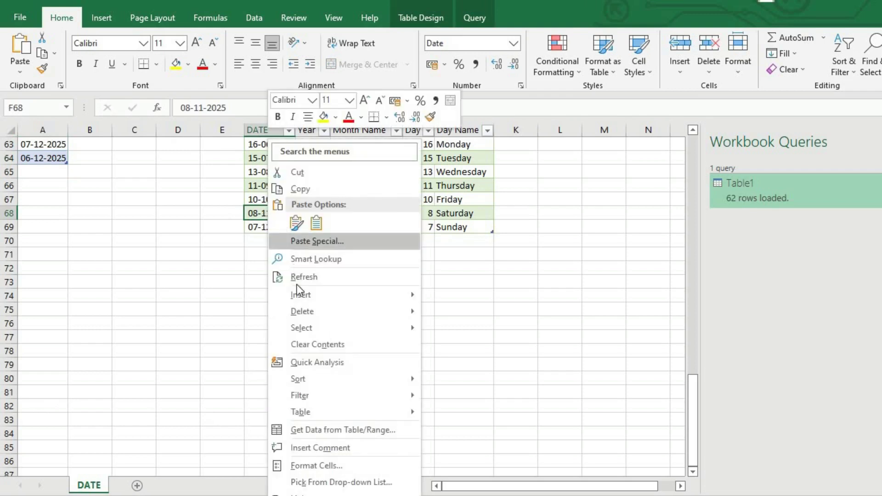
pyautogui.click(296, 280)
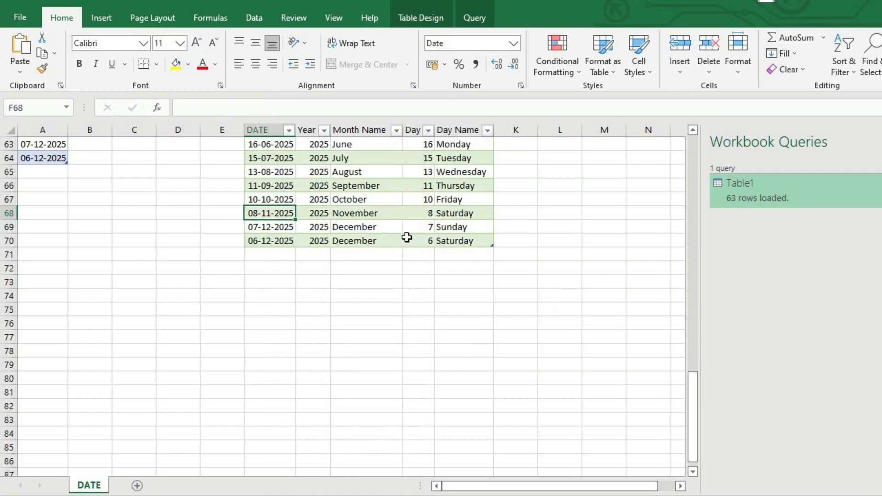
pyautogui.click(602, 239)
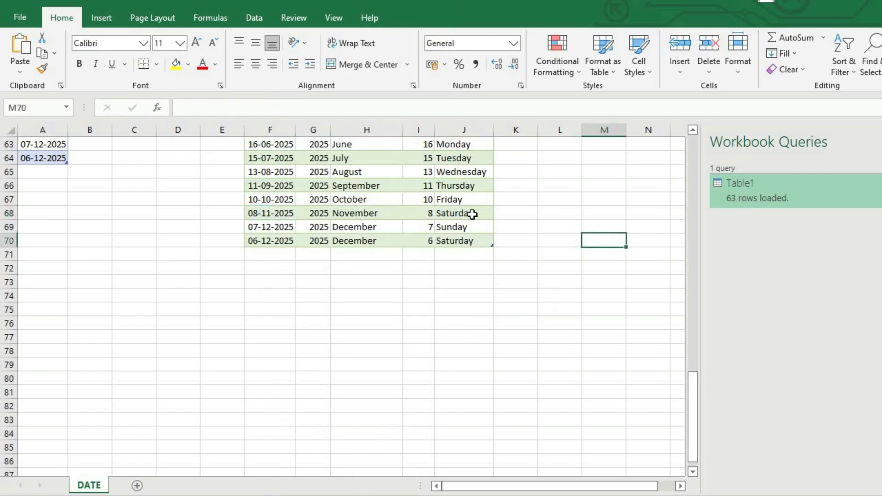
pyautogui.click(473, 213)
pyautogui.click(323, 212)
pyautogui.click(285, 201)
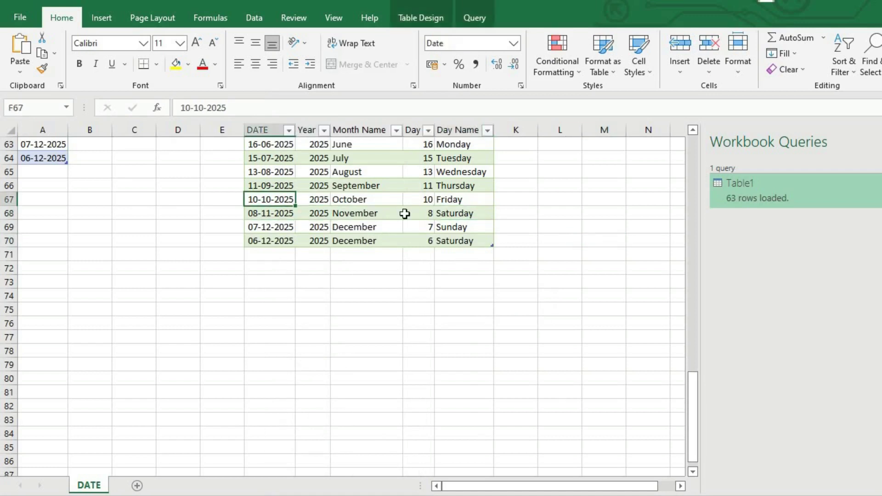
pyautogui.click(405, 215)
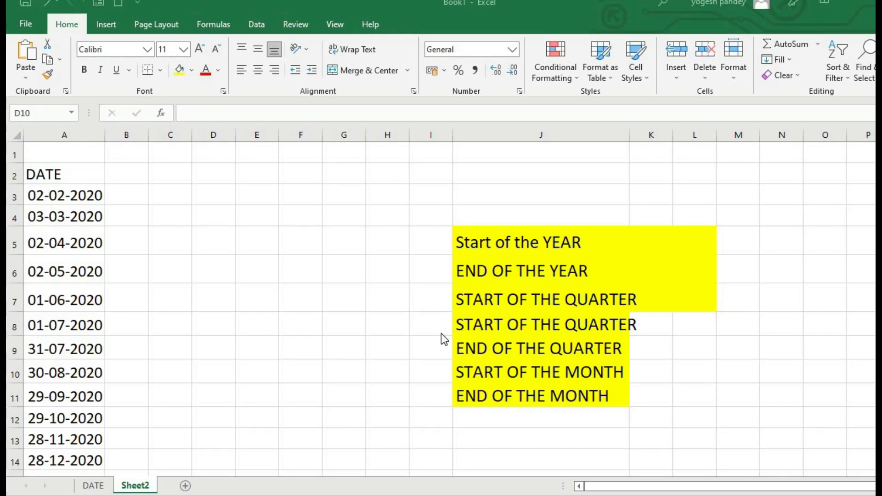
# - Examine the first date in Sheet2's DATE column against the highlighted list of year, quarter and month start and end items
pyautogui.click(98, 195)
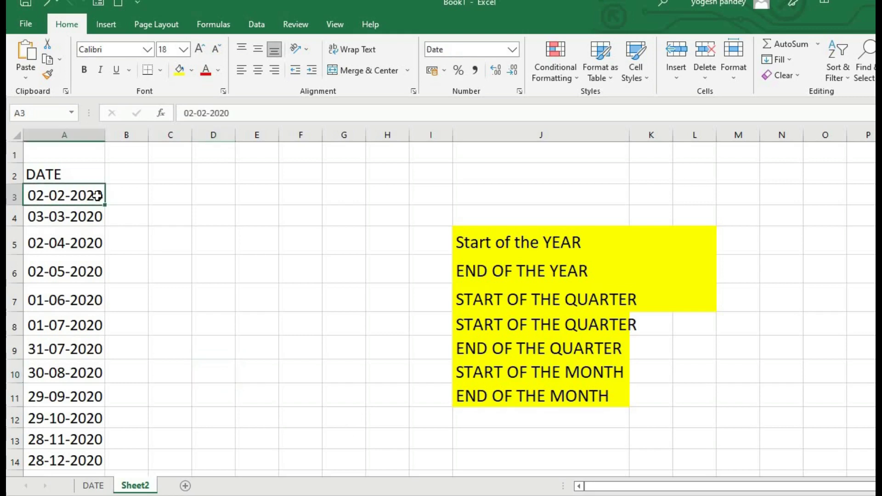
pyautogui.click(124, 196)
pyautogui.click(90, 195)
pyautogui.click(121, 198)
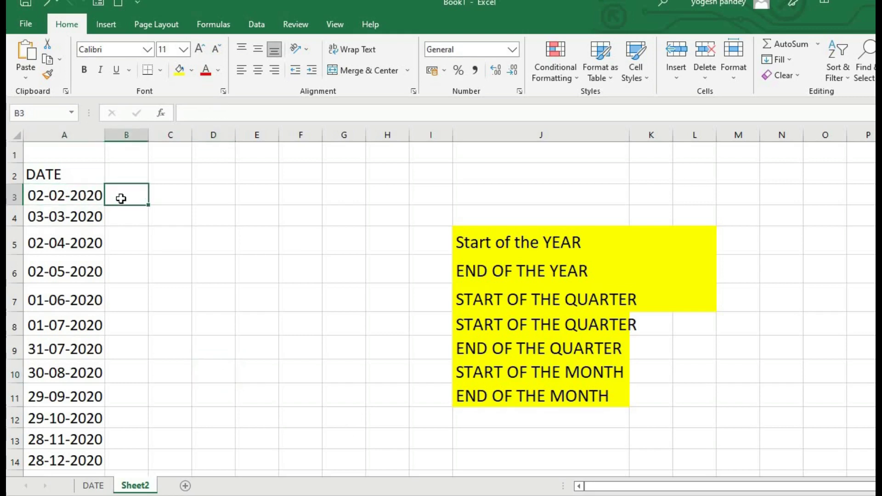
pyautogui.click(90, 196)
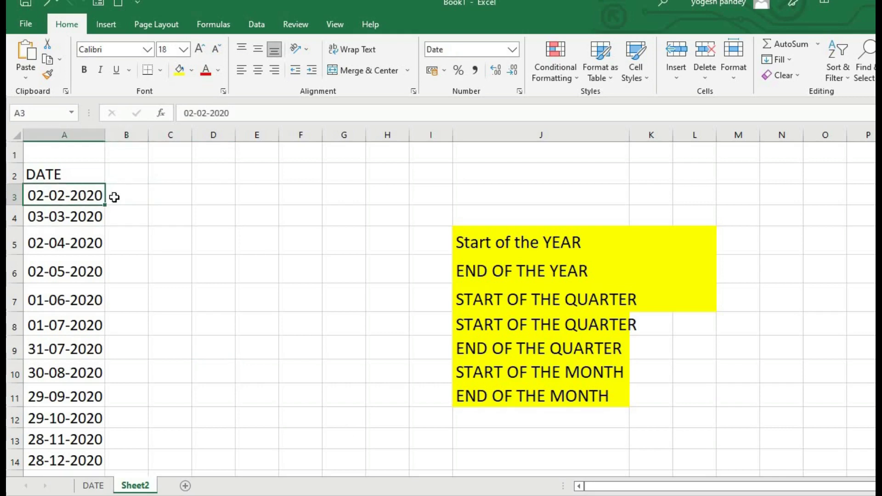
pyautogui.click(114, 197)
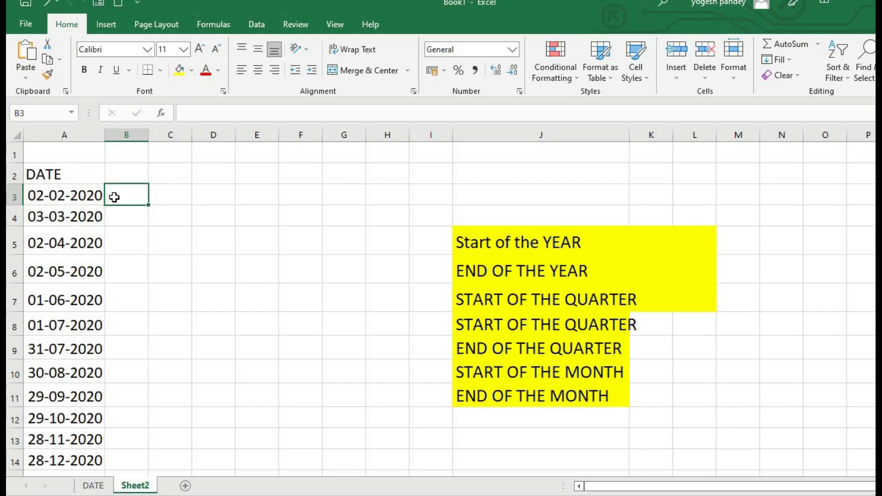
pyautogui.click(91, 198)
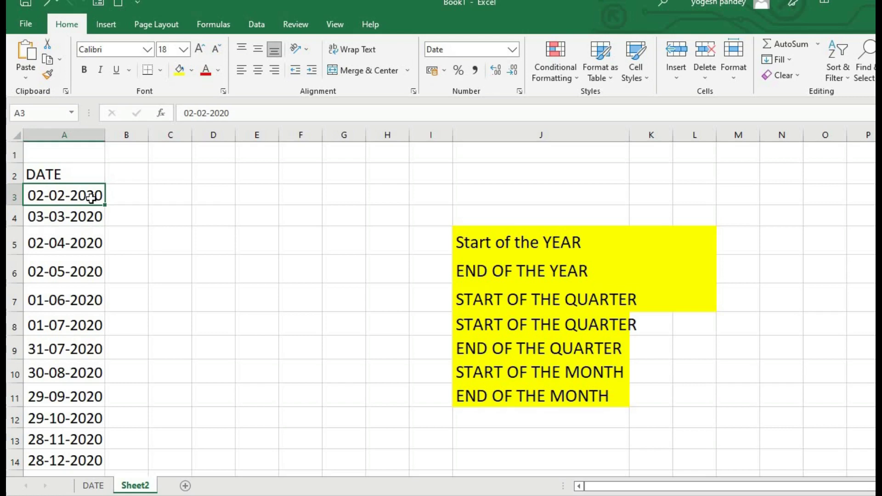
pyautogui.click(127, 196)
pyautogui.doubleClick(83, 180)
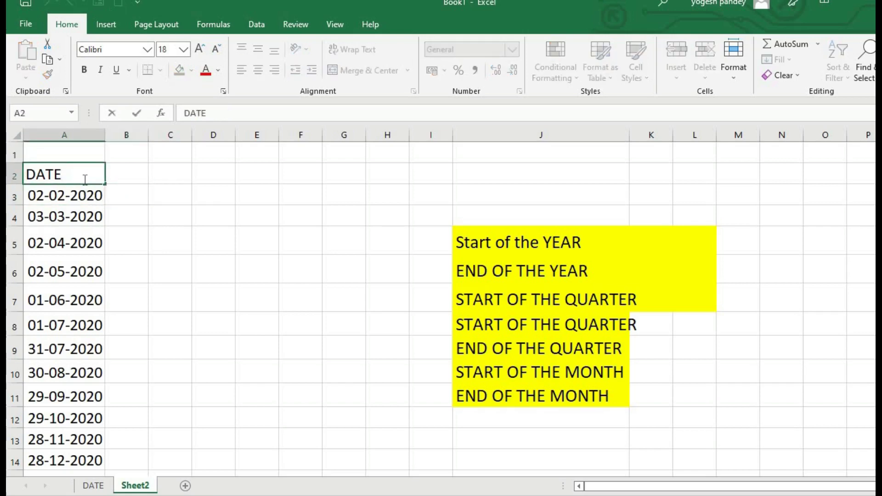
pyautogui.click(146, 207)
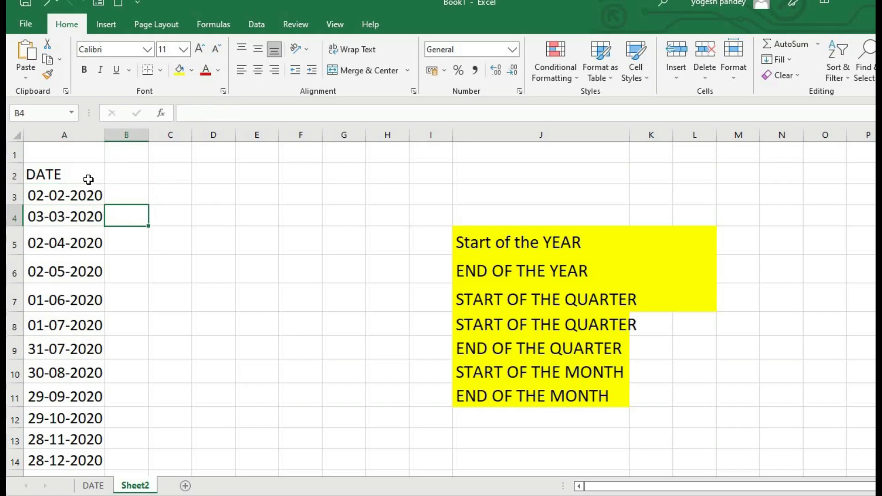
# - Create a query from the Sheet2 DATE column, range $A$2:$A$64, as a table with headers
pyautogui.click(89, 180)
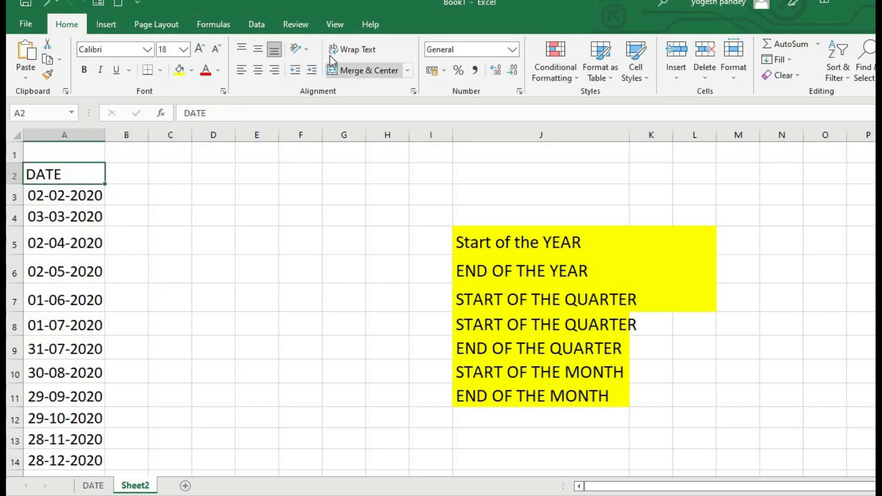
pyautogui.click(253, 26)
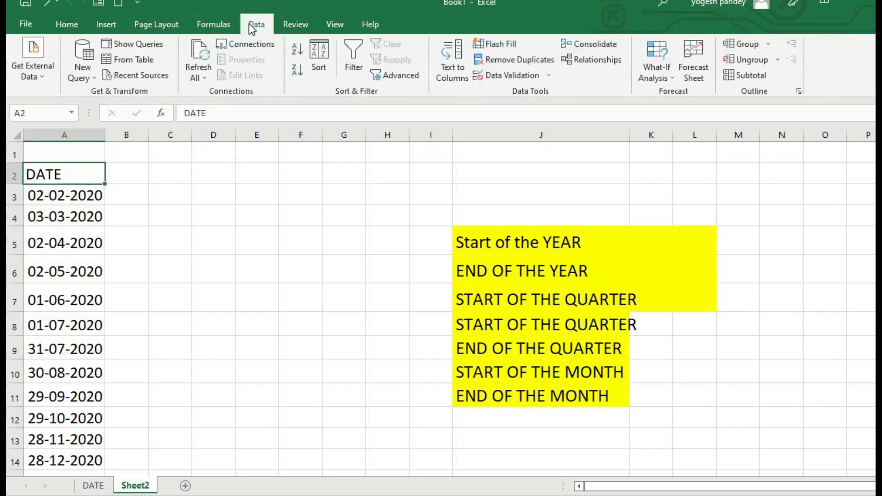
pyautogui.click(151, 67)
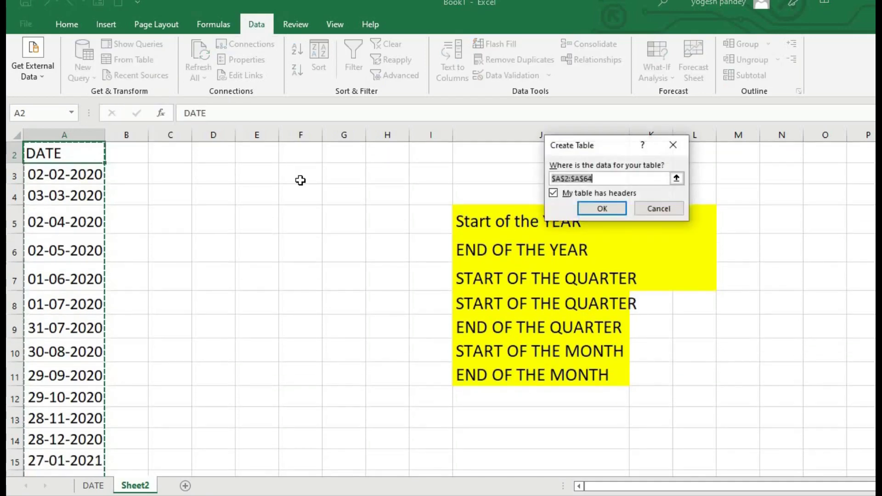
pyautogui.click(593, 208)
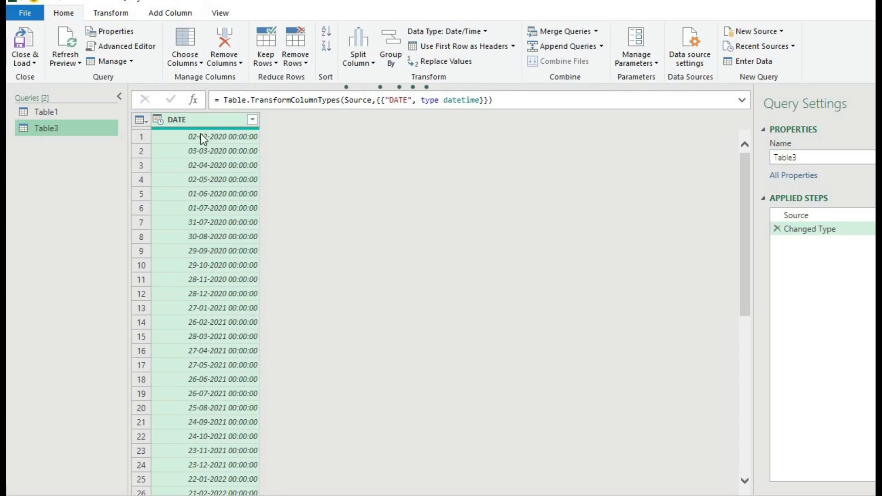
# - Change the DATE column's data type to Date, adding the conversion as a new step
pyautogui.click(159, 120)
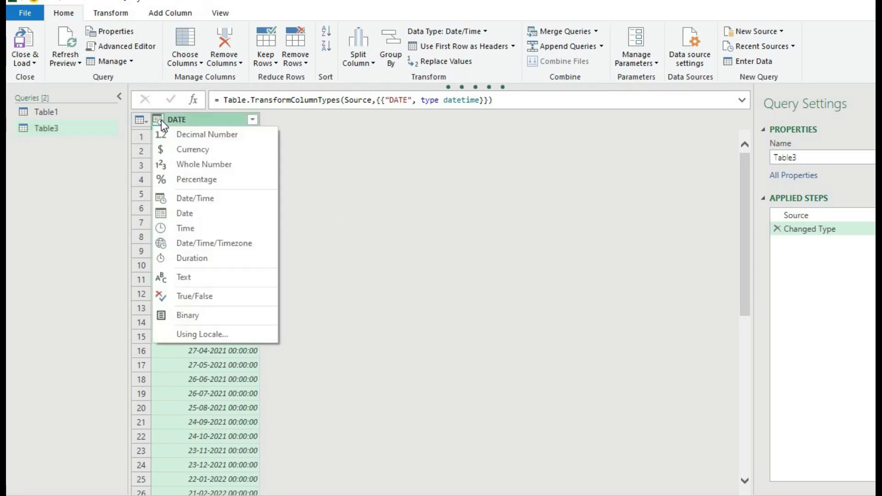
pyautogui.click(184, 209)
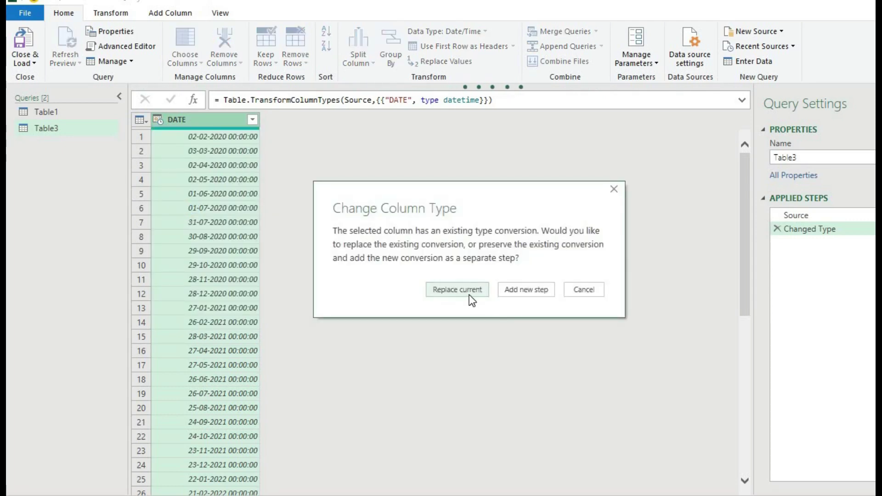
pyautogui.click(511, 294)
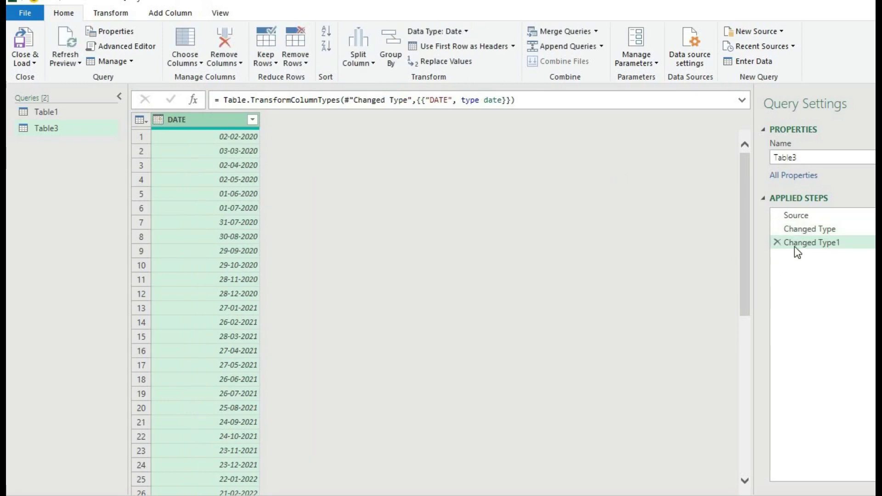
pyautogui.moveTo(795, 246)
pyautogui.mouseDown()
pyautogui.moveTo(793, 222)
pyautogui.moveTo(791, 262)
pyautogui.mouseUp()
# - Add a Start of Year column calculated from the DATE column
pyautogui.click(169, 14)
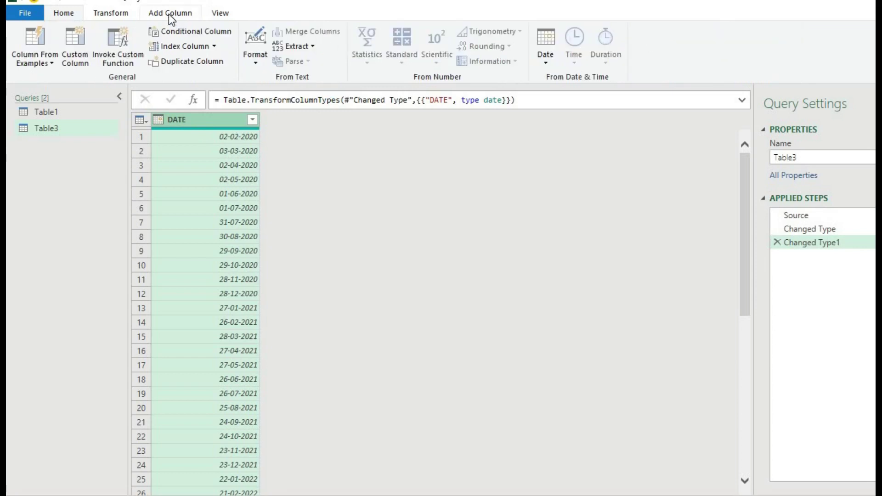
pyautogui.click(547, 56)
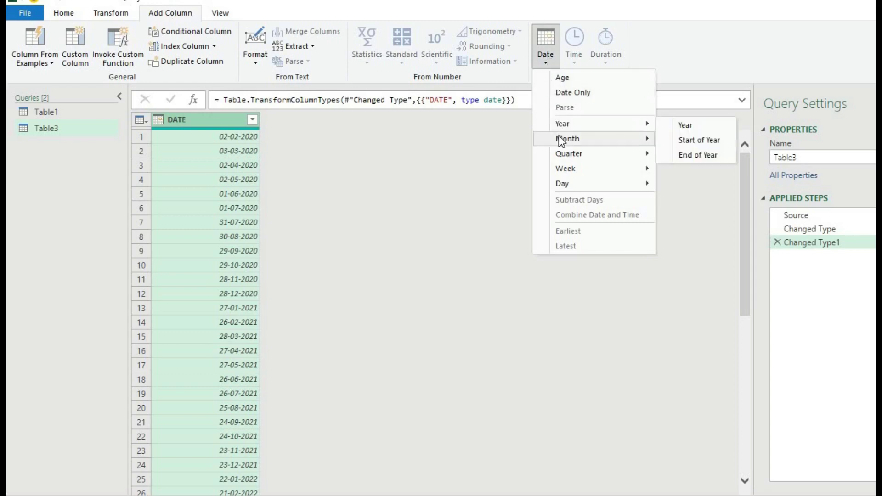
pyautogui.moveTo(558, 136)
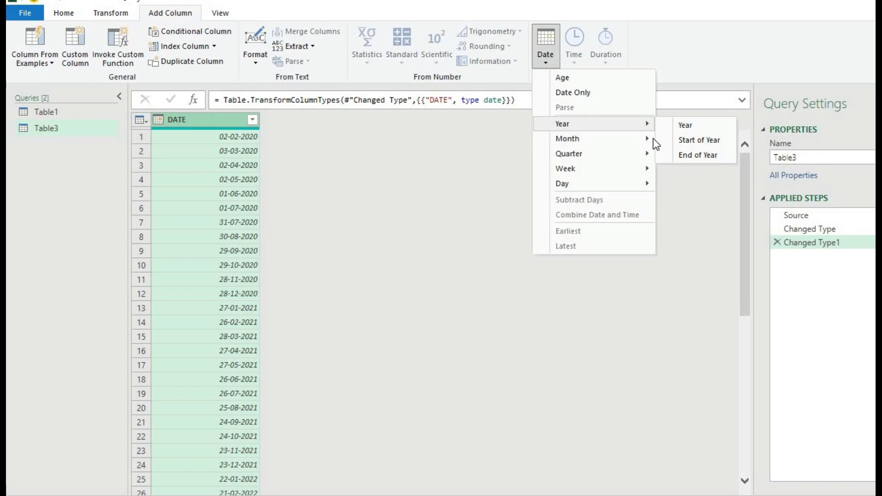
pyautogui.click(677, 140)
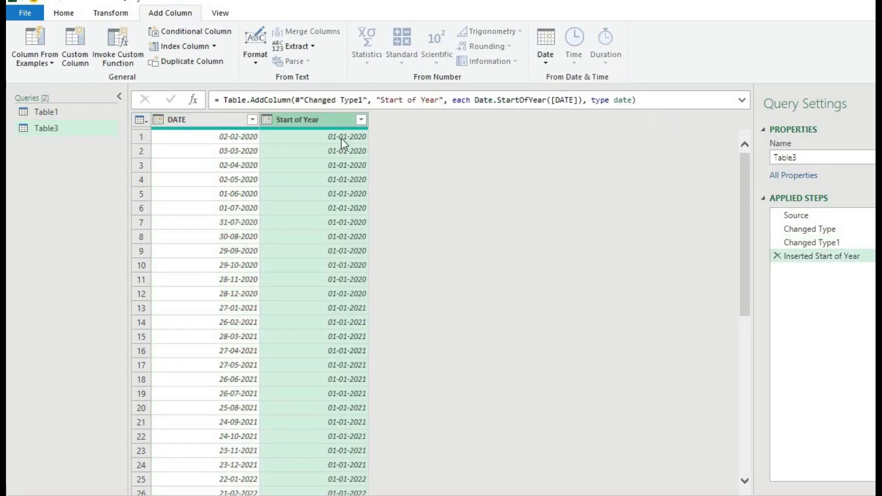
# - Compare the Start of Year values with their dates in the first rows and where 2020 changes to 2021
pyautogui.click(341, 139)
pyautogui.click(252, 136)
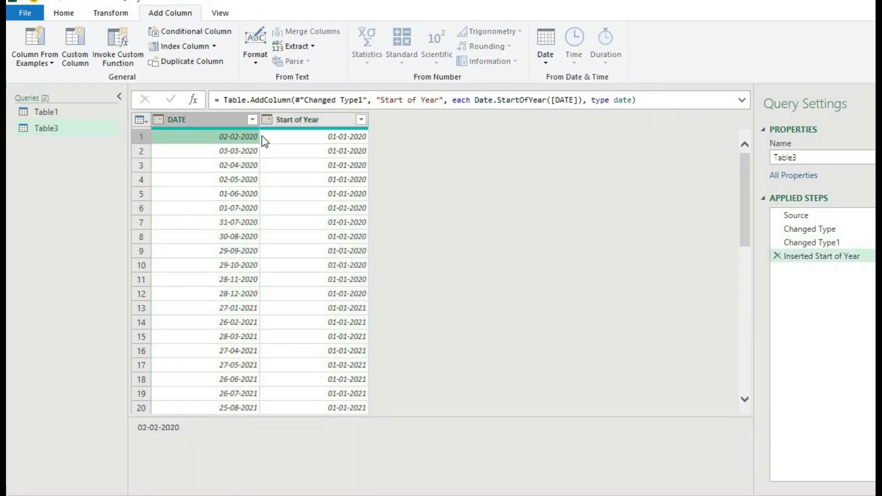
pyautogui.click(291, 137)
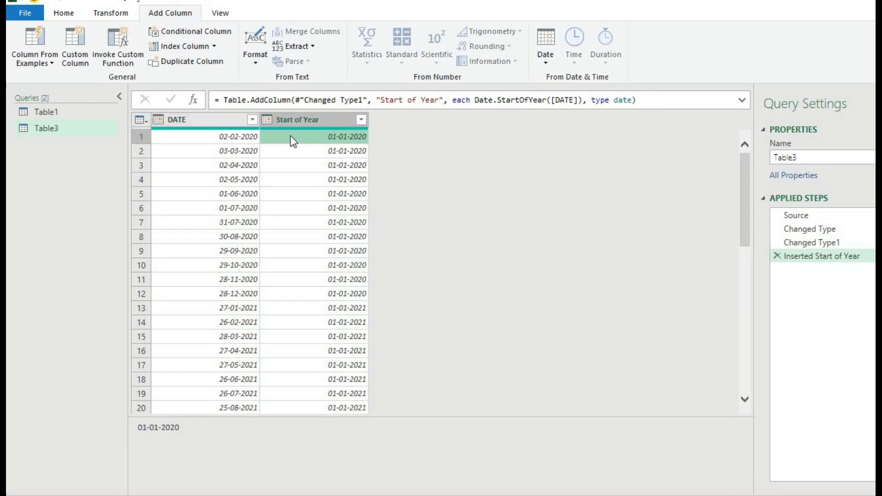
pyautogui.click(238, 138)
pyautogui.click(323, 141)
pyautogui.click(329, 153)
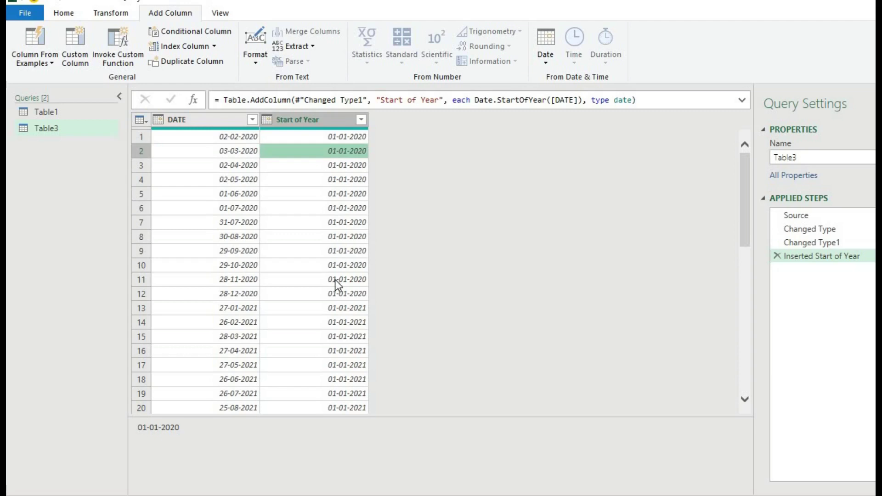
pyautogui.click(334, 296)
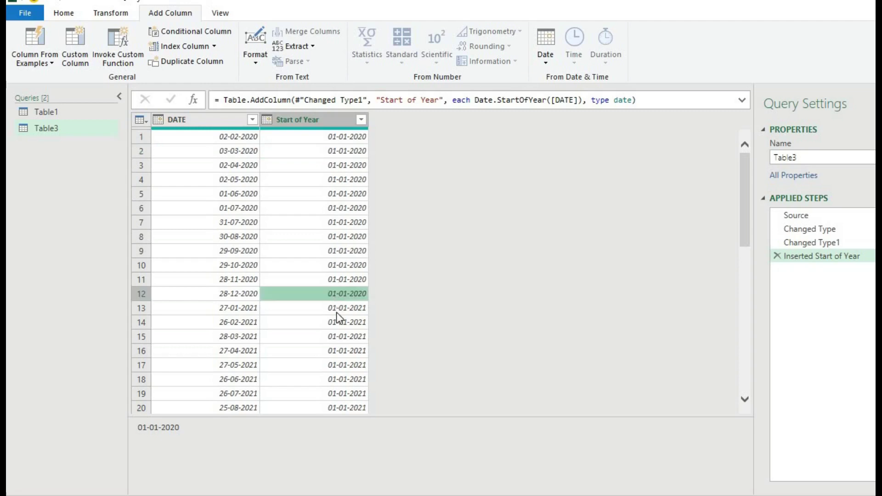
pyautogui.click(337, 312)
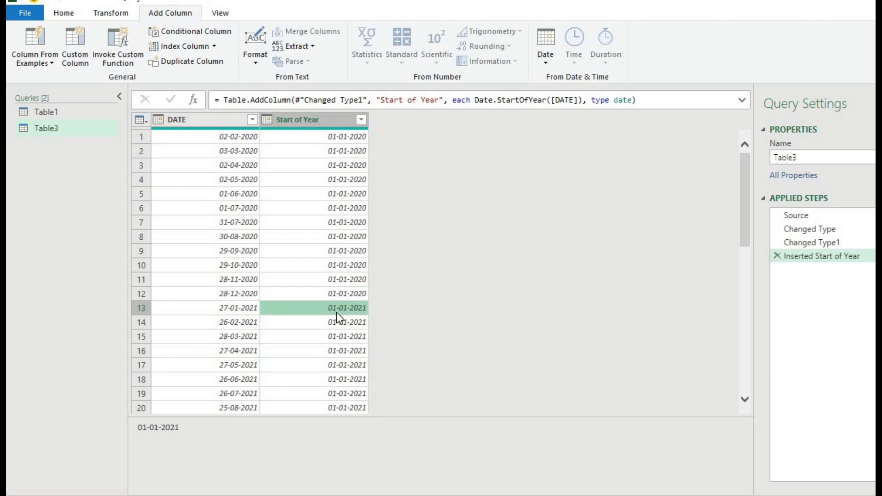
# - Add a column that subtracts Start of Year from DATE in days, using Subtract Days
pyautogui.click(193, 126)
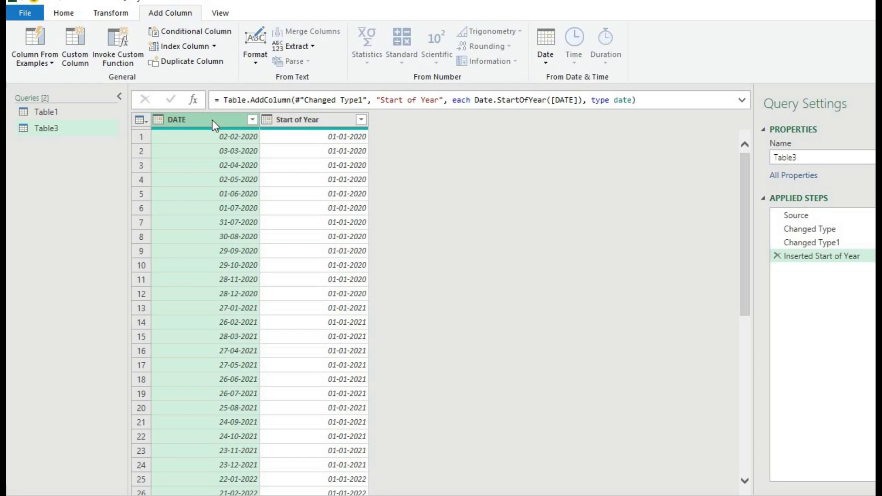
pyautogui.keyDown('ctrl'); pyautogui.click(285, 119); pyautogui.keyUp('ctrl')
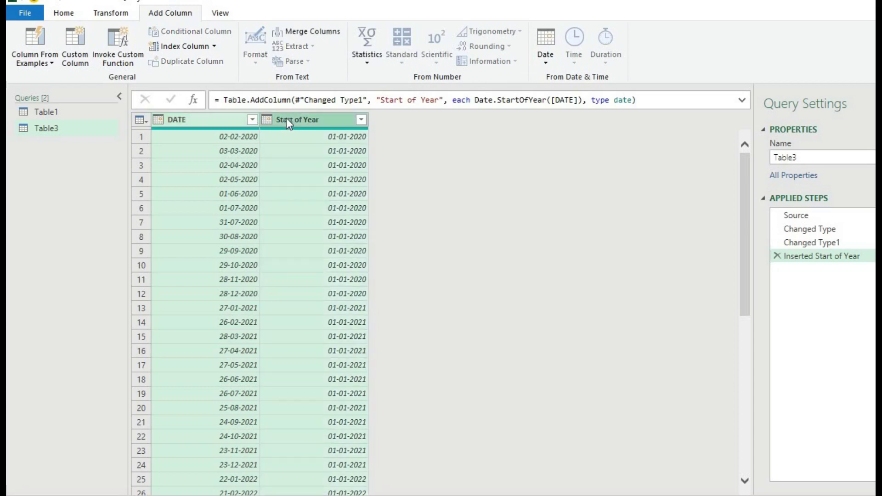
pyautogui.click(544, 59)
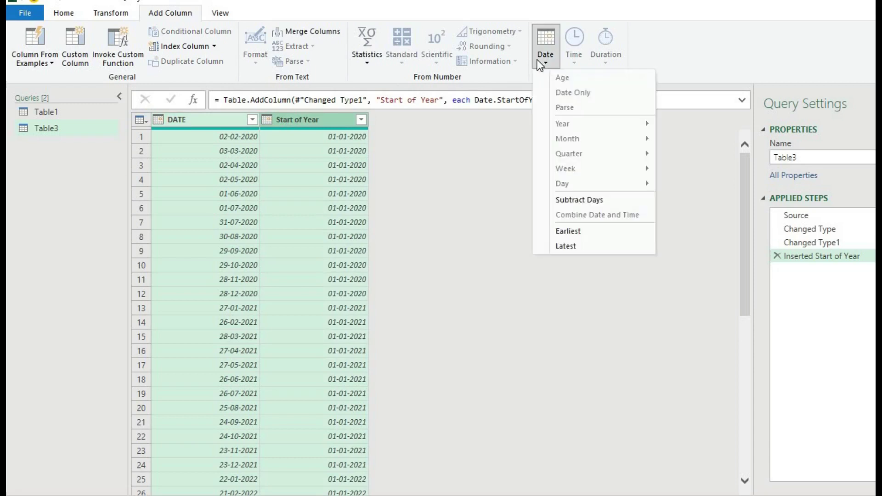
pyautogui.click(558, 198)
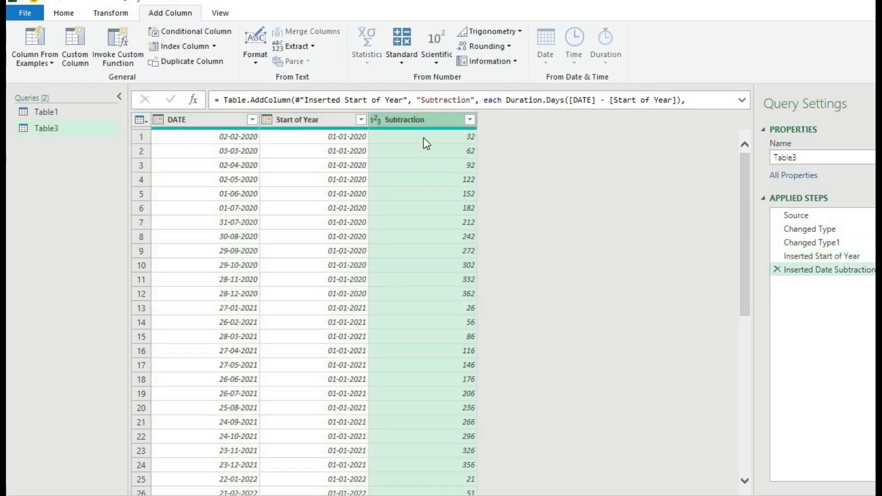
# - Examine the Subtraction column's day counts across the 2020 and 2021 rows against the DATE and Start of Year values
pyautogui.click(423, 136)
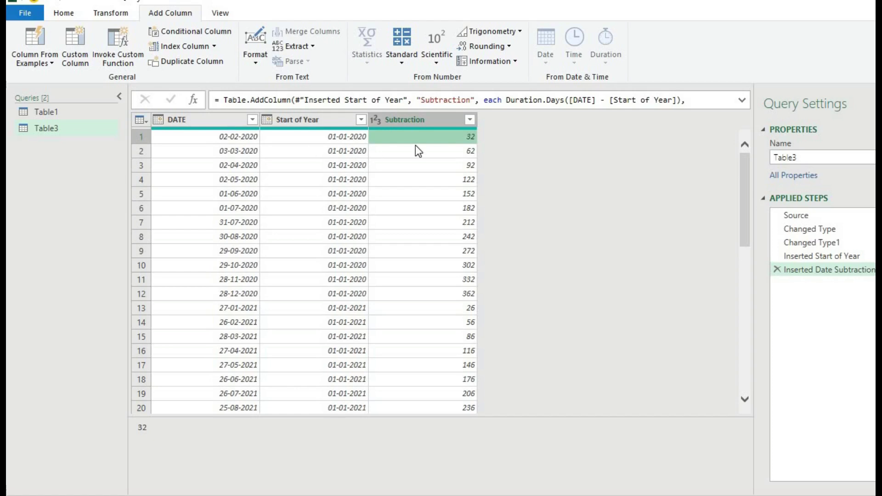
pyautogui.click(426, 151)
pyautogui.click(432, 185)
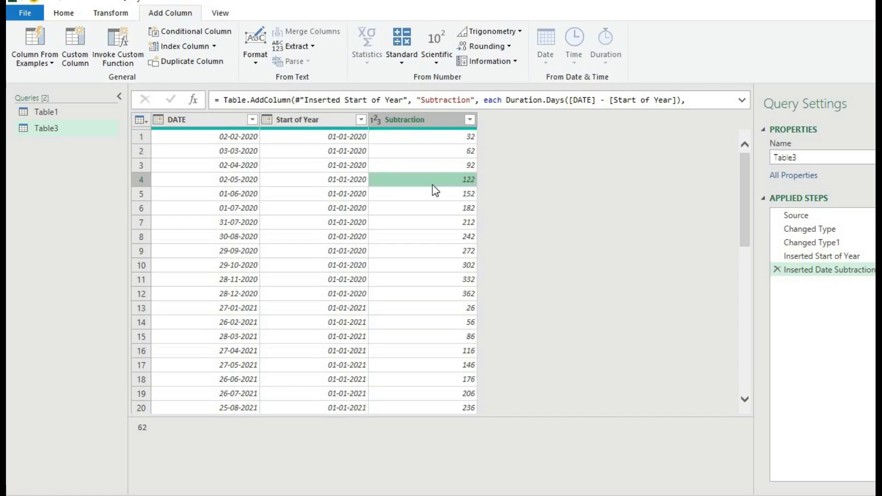
pyautogui.click(431, 254)
pyautogui.click(430, 293)
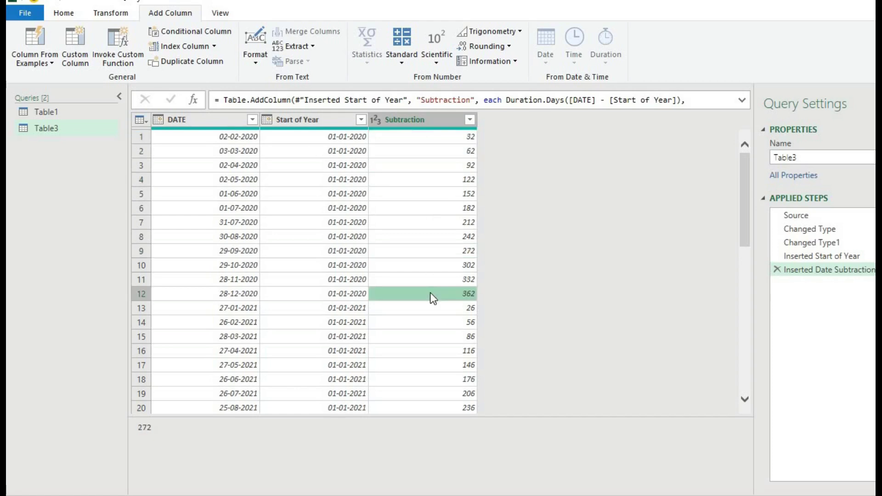
pyautogui.click(429, 326)
pyautogui.click(429, 367)
pyautogui.click(430, 394)
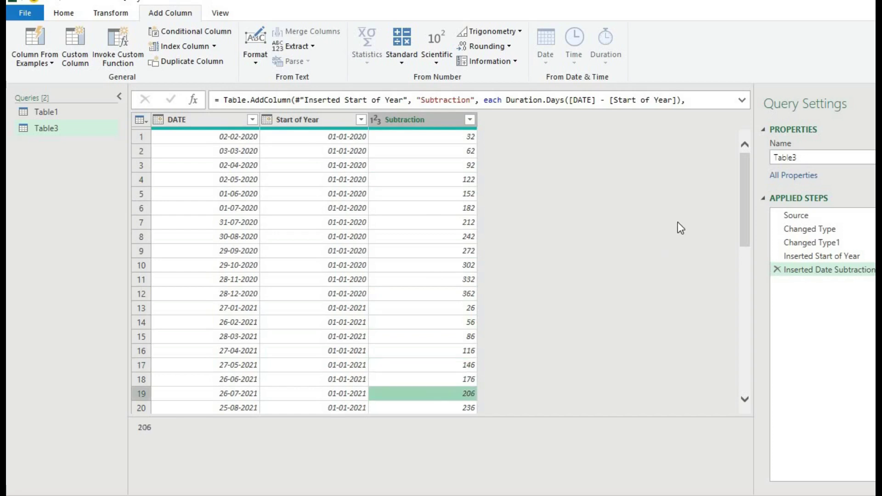
pyautogui.moveTo(741, 173); pyautogui.dragTo(748, 130)
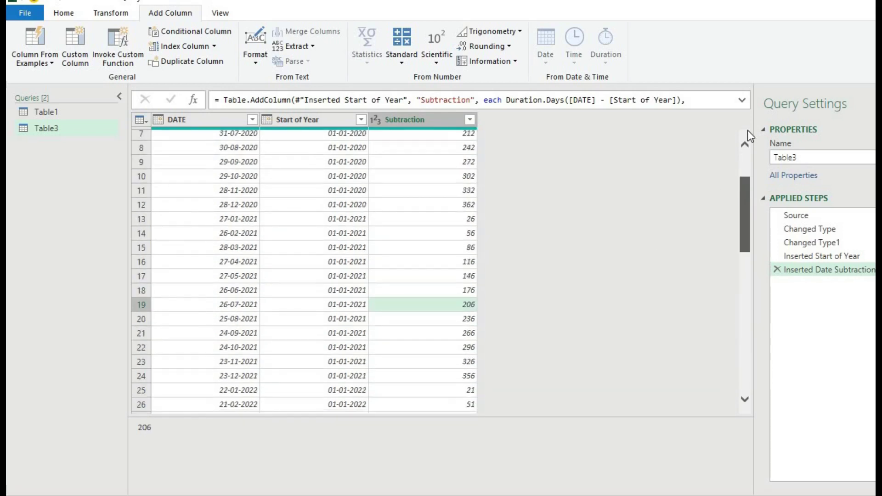
# - Open the Subtraction column's name for editing
pyautogui.click(437, 121)
pyautogui.doubleClick(437, 121)
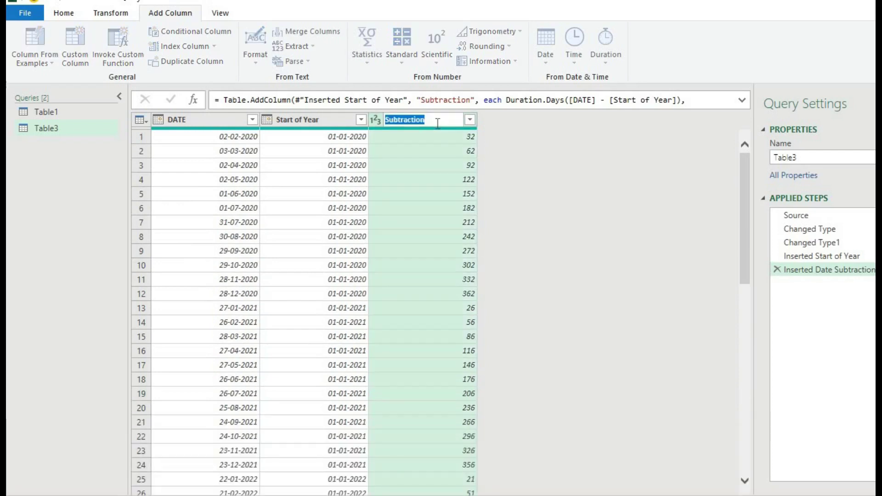
# - Rename the Subtraction column as DAY OF THE YEAR
pyautogui.write('DAY')
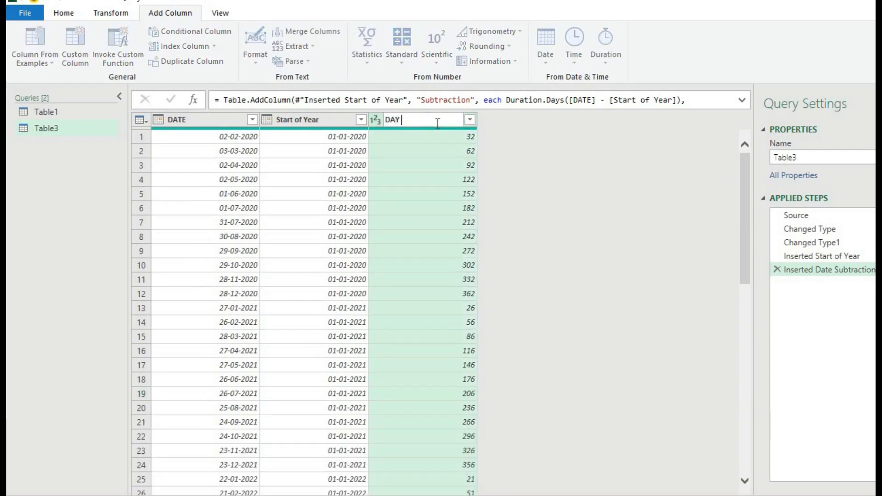
pyautogui.write(' OF THE YEAR')
pyautogui.click(448, 164)
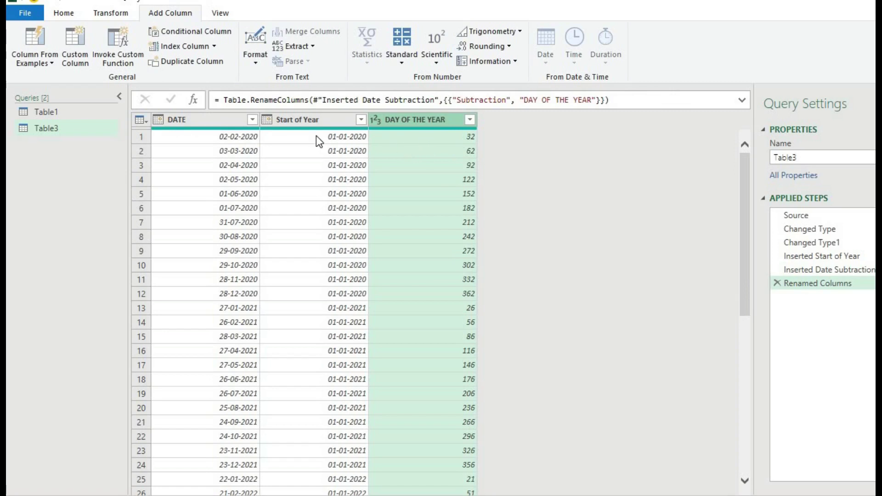
# - Add a Start of Quarter column derived from the DATE column and check several of its rows
pyautogui.click(242, 121)
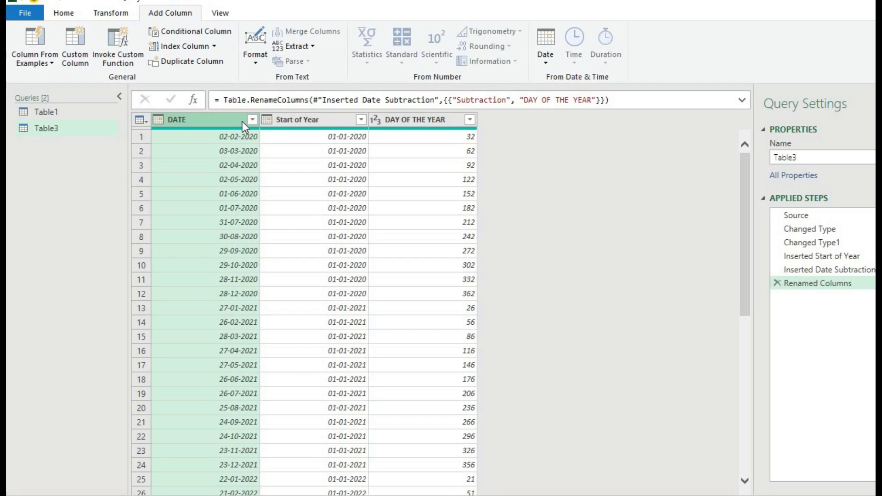
pyautogui.click(550, 62)
pyautogui.moveTo(575, 131)
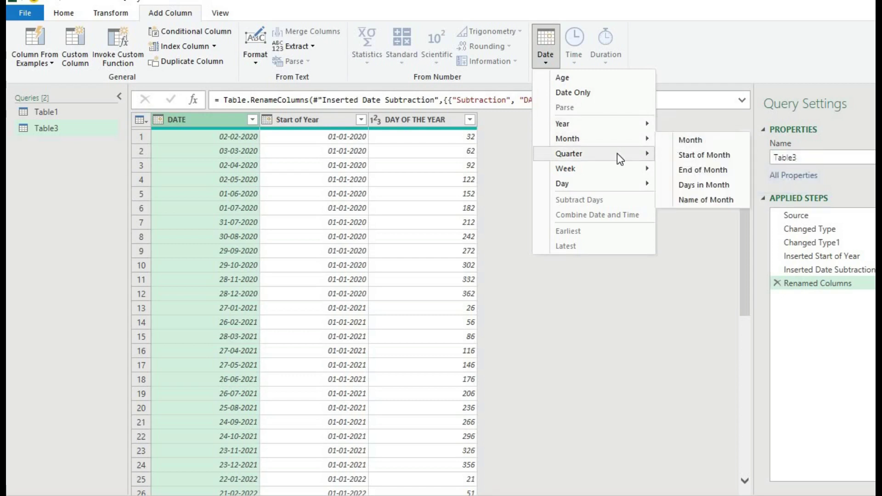
pyautogui.moveTo(617, 153)
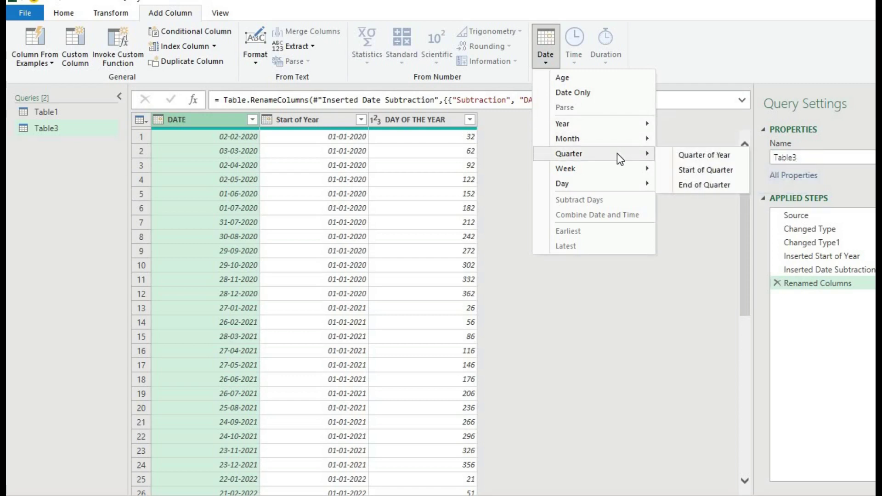
pyautogui.click(685, 170)
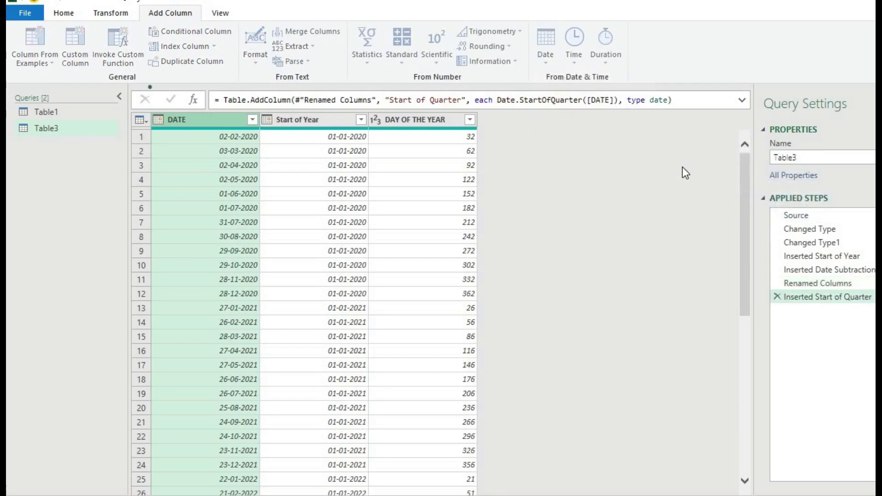
pyautogui.click(533, 133)
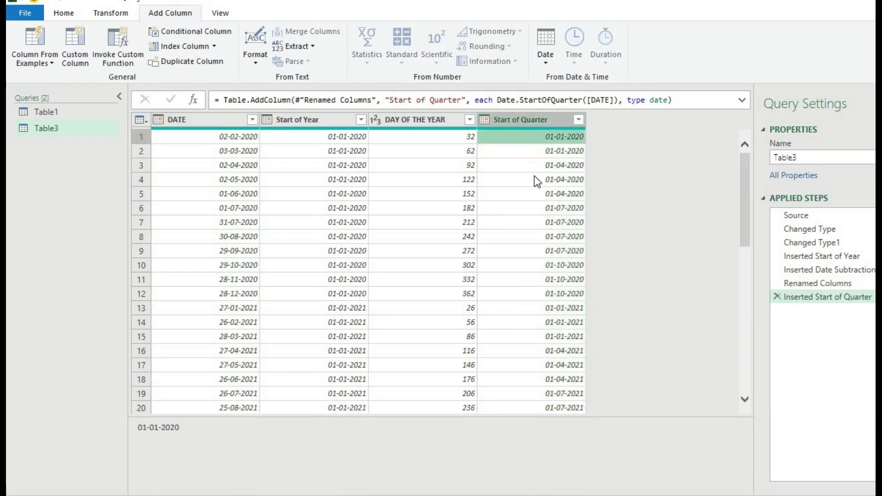
pyautogui.click(542, 233)
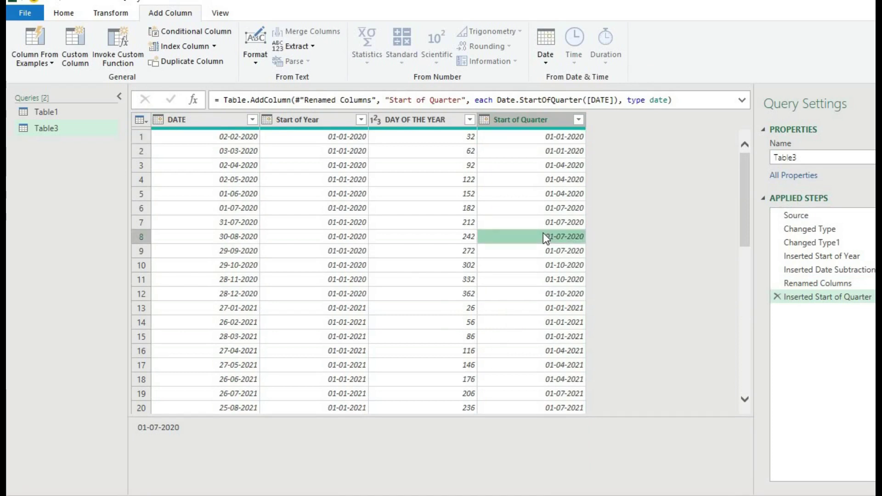
pyautogui.click(548, 181)
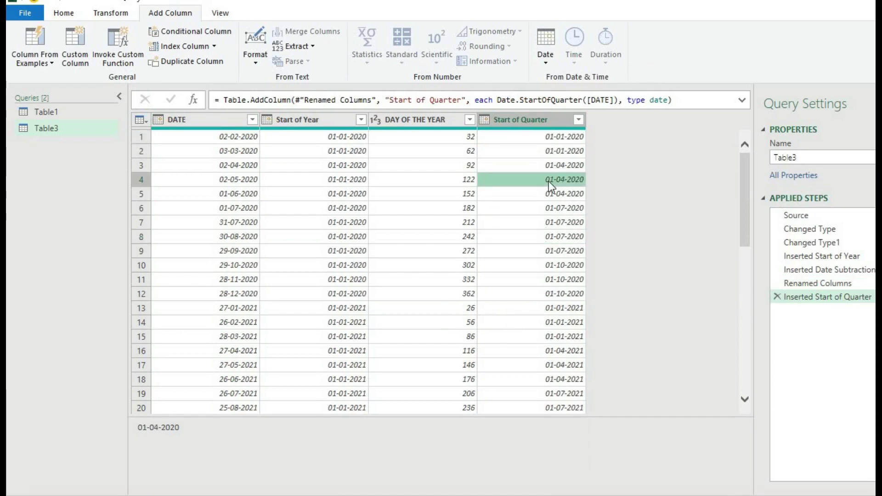
# - Add a column that subtracts the Start of Quarter dates from the DATE values in days
pyautogui.moveTo(233, 130)
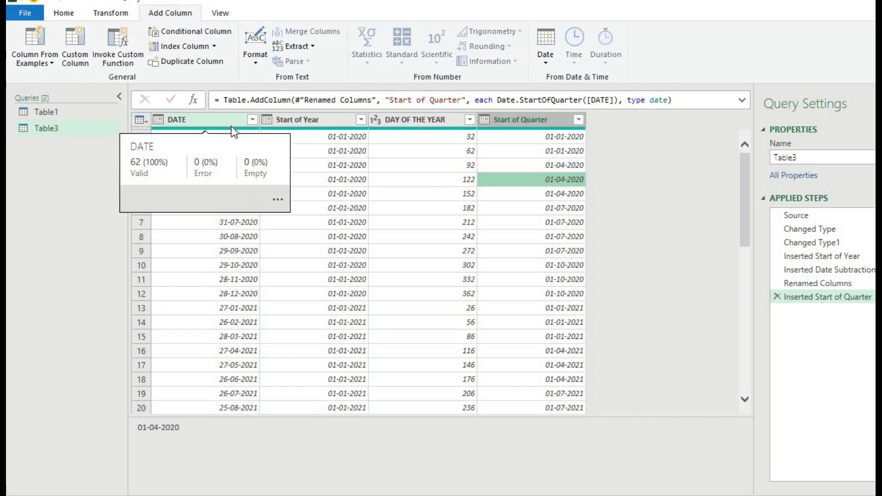
pyautogui.click(231, 121)
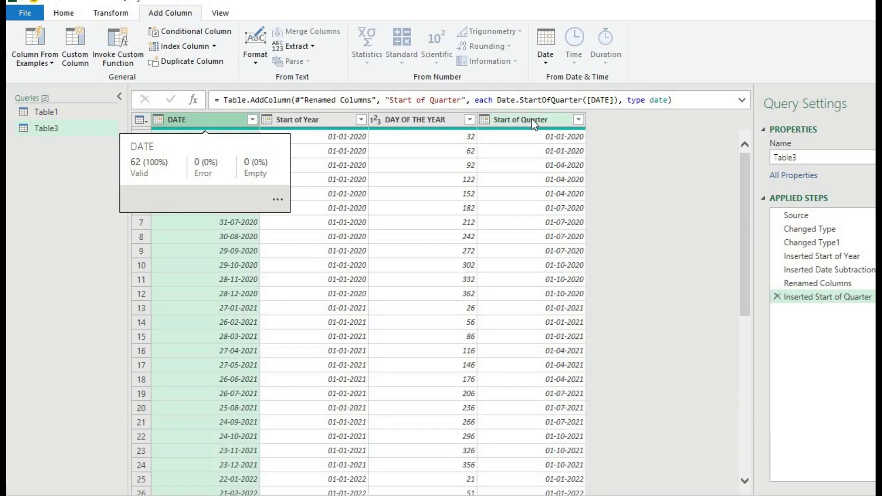
pyautogui.click(531, 119)
pyautogui.click(212, 125)
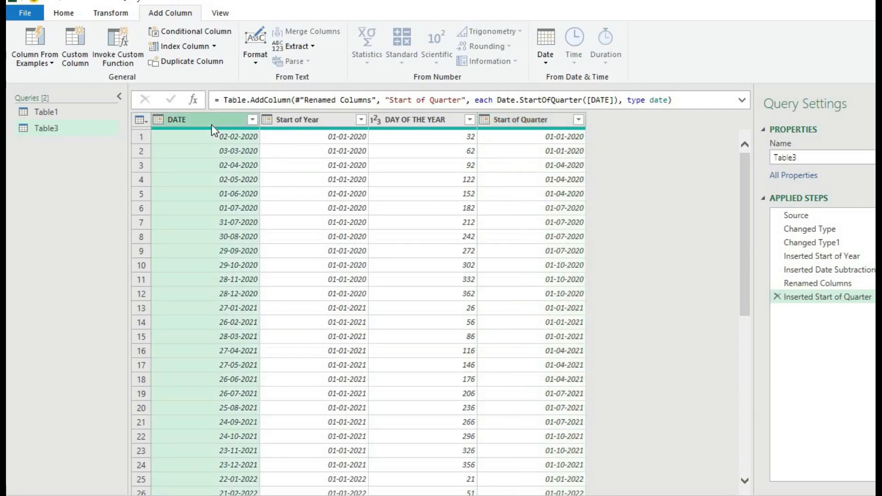
pyautogui.keyDown('ctrl'); pyautogui.click(556, 120); pyautogui.keyUp('ctrl')
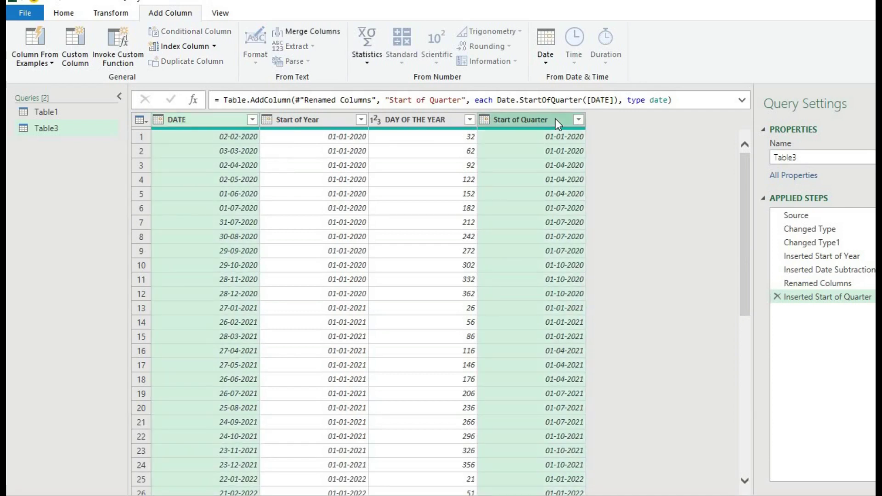
pyautogui.click(542, 67)
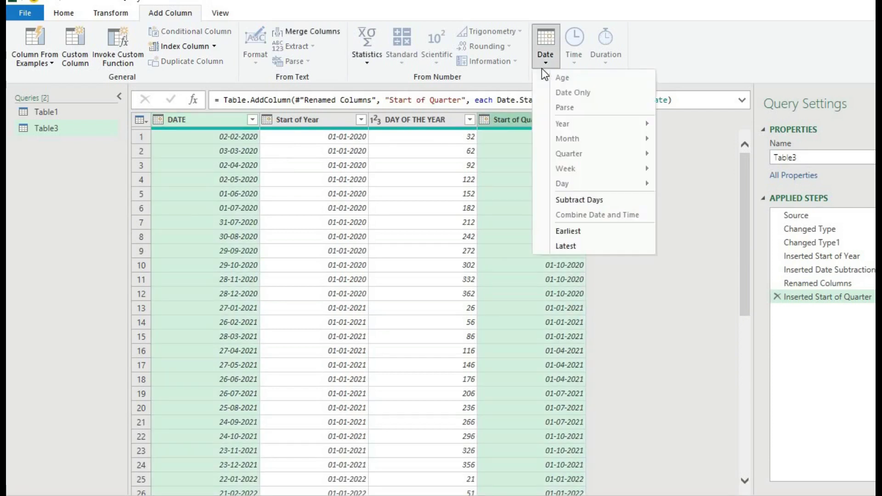
pyautogui.click(569, 199)
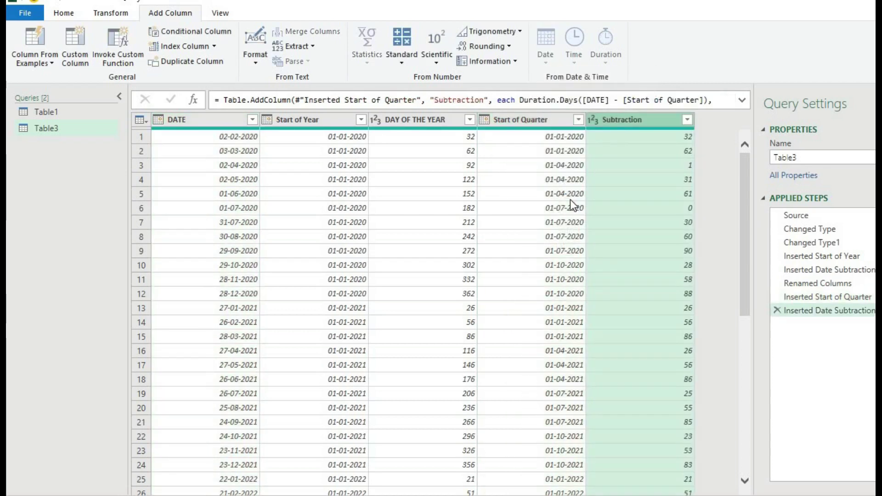
# - Add a Days in Month column calculated from the DATE column
pyautogui.click(216, 120)
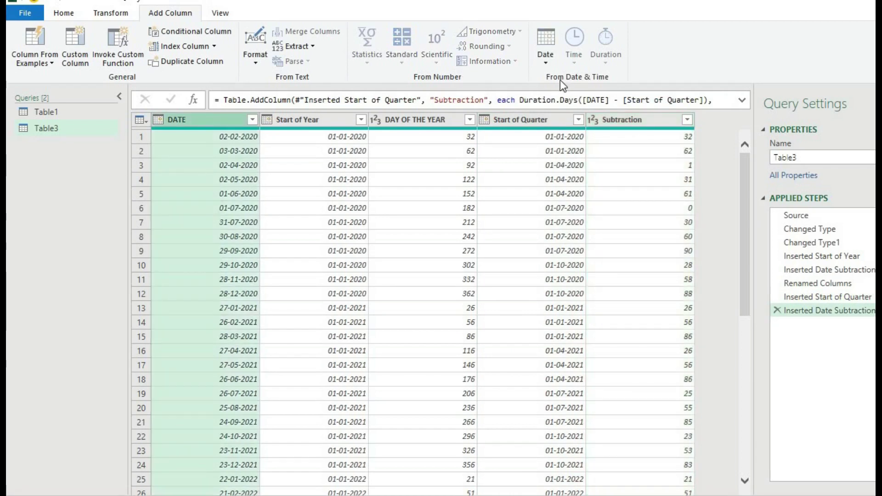
pyautogui.click(557, 68)
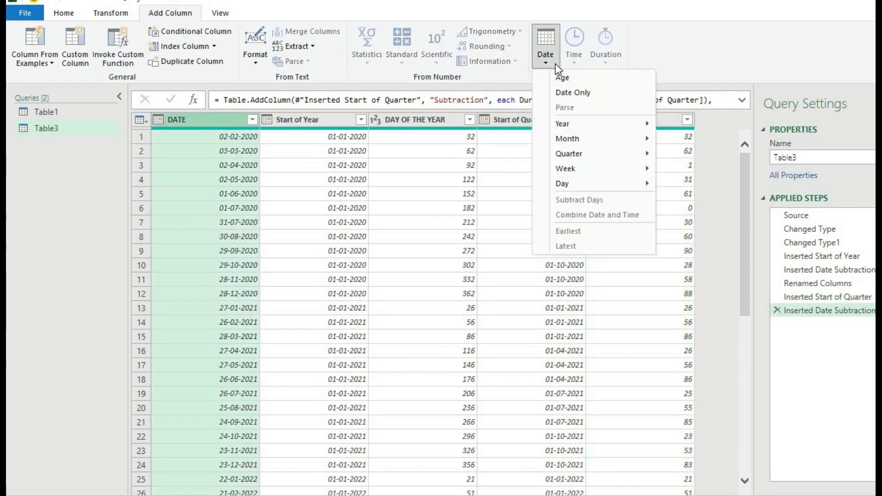
pyautogui.moveTo(572, 139)
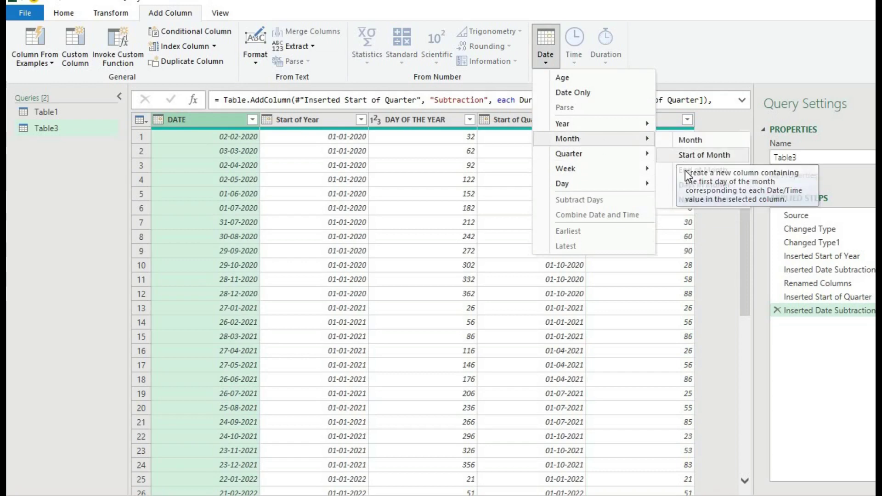
pyautogui.click(687, 184)
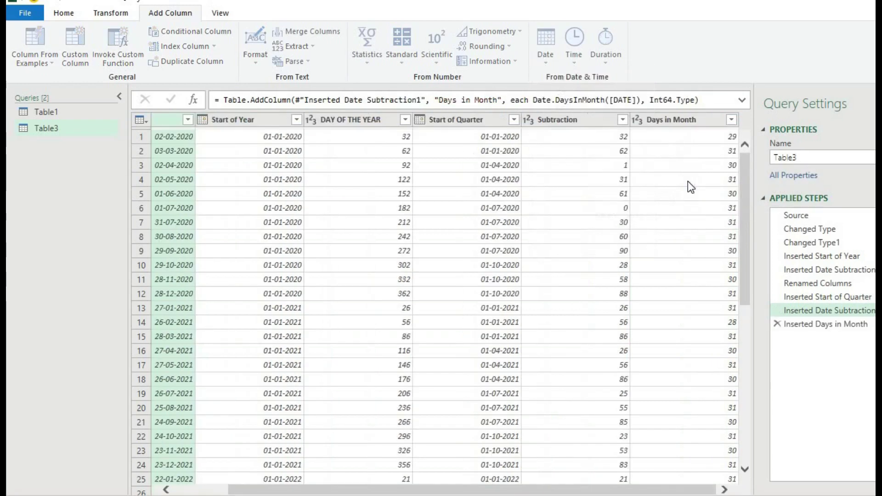
# - Compare the Days in Month values in the first rows with the corresponding entries in the DATE column
pyautogui.click(661, 136)
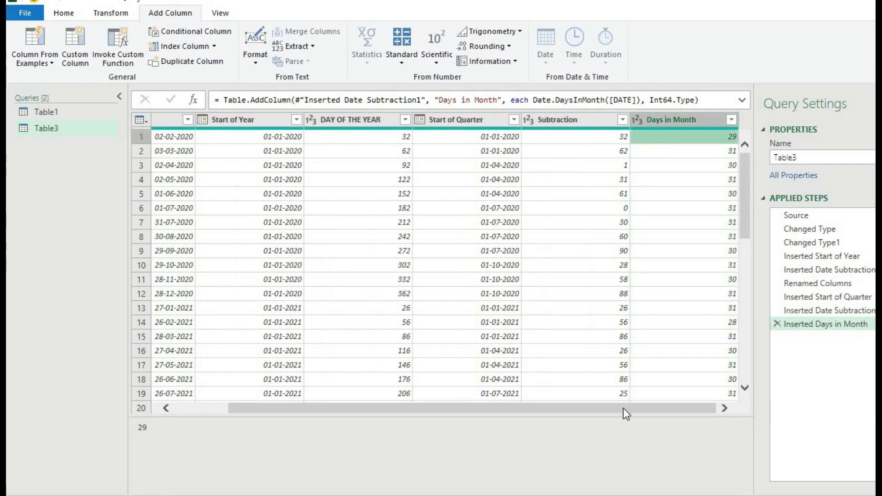
pyautogui.moveTo(623, 409); pyautogui.dragTo(468, 408)
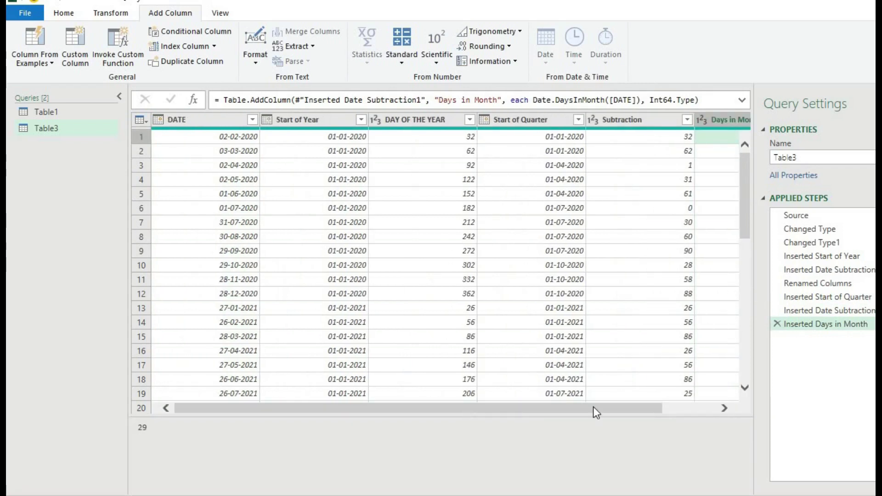
pyautogui.moveTo(619, 408); pyautogui.dragTo(646, 406)
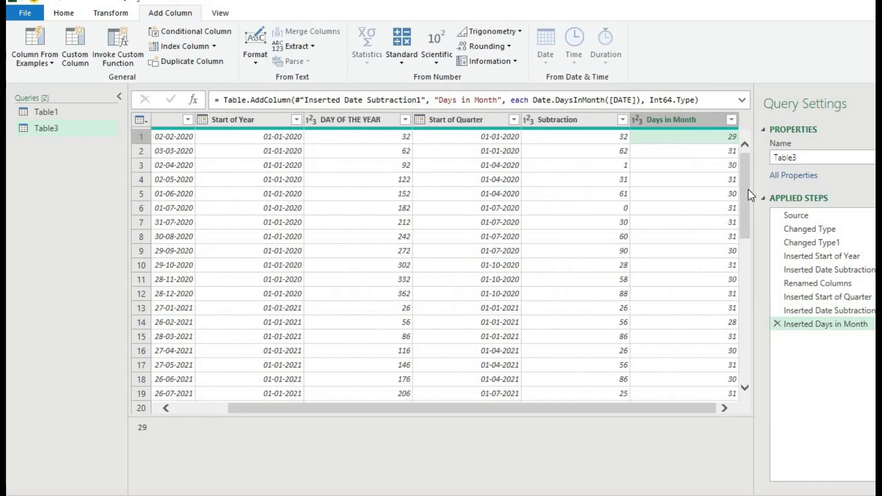
pyautogui.click(708, 135)
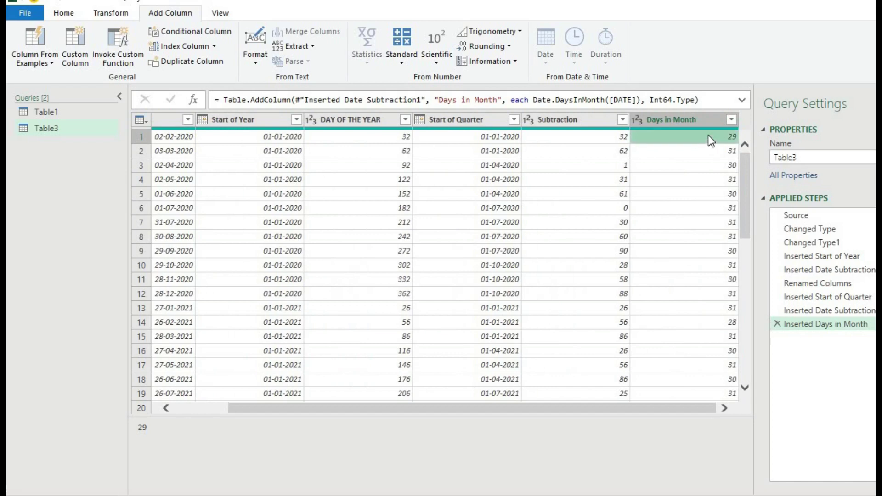
pyautogui.press('Left')
pyautogui.press('Left')
pyautogui.press('Left')
pyautogui.press('Left')
pyautogui.press('Left')
pyautogui.press('Left')
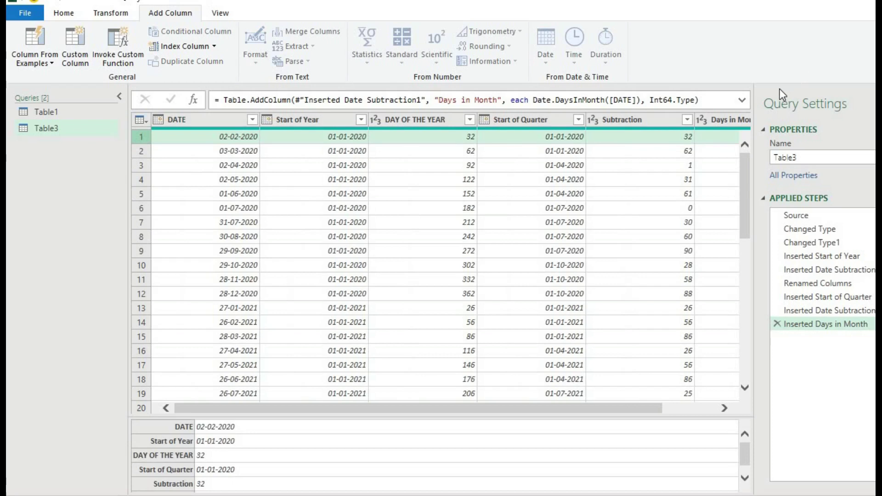
pyautogui.click(722, 141)
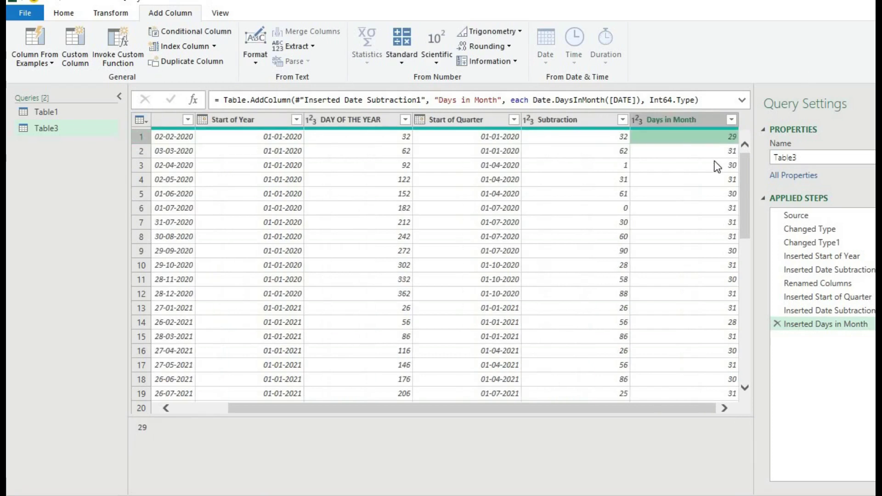
pyautogui.click(714, 163)
pyautogui.click(713, 142)
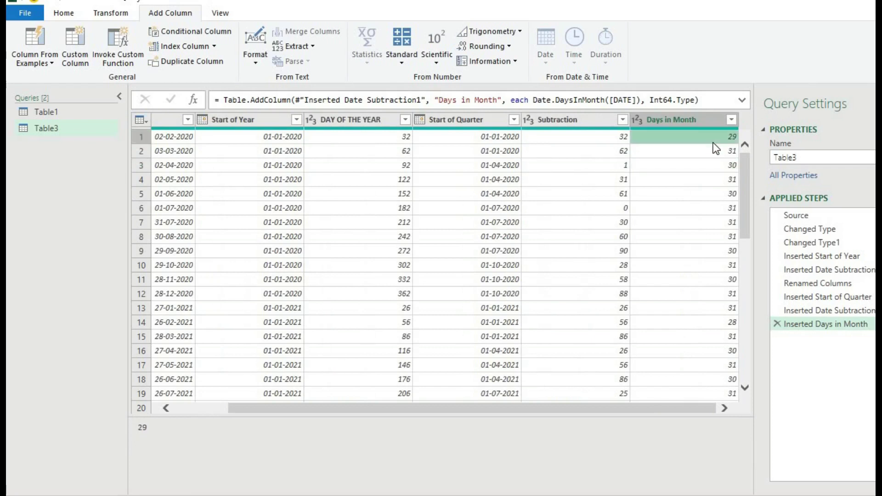
# - Remove the Days in Month column from the query
pyautogui.click(705, 118)
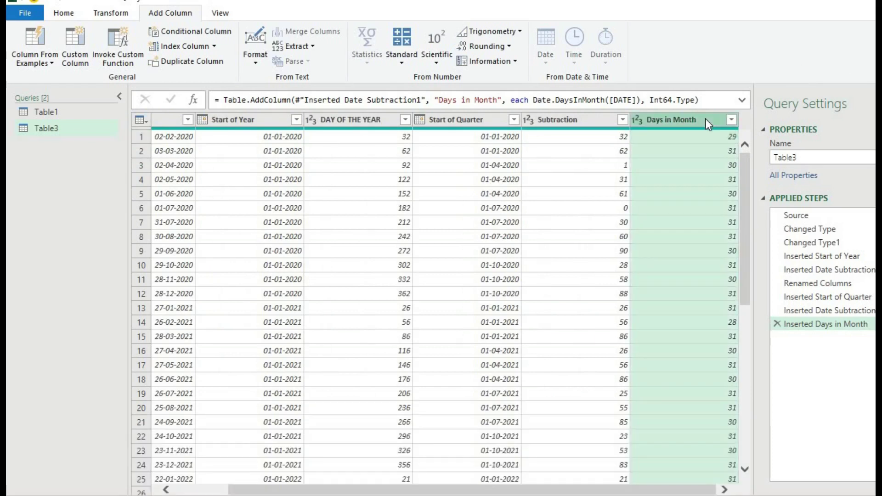
pyautogui.rightClick(705, 119)
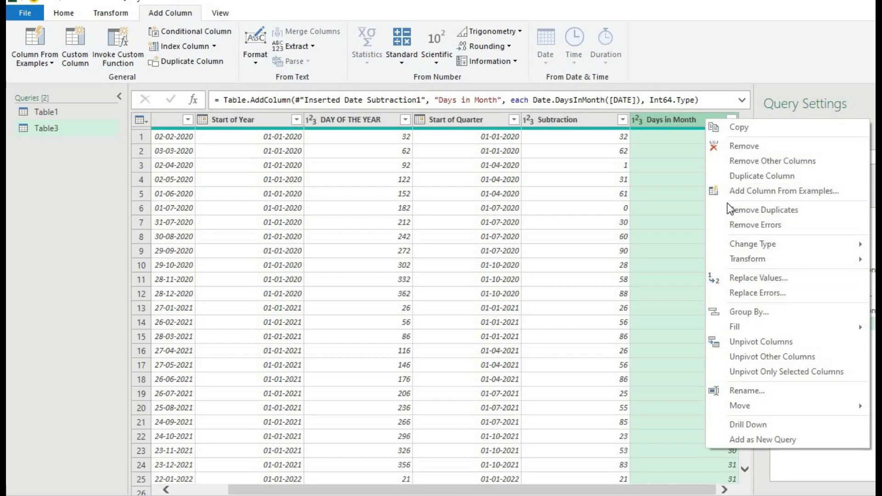
pyautogui.click(737, 145)
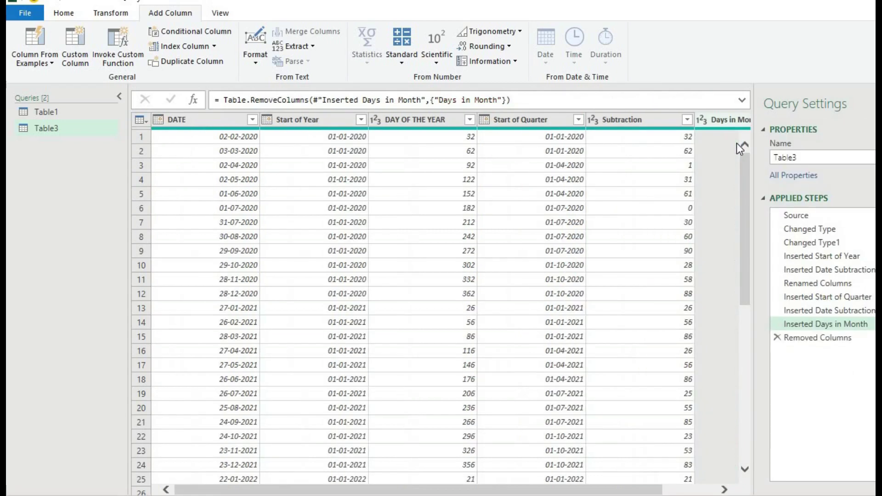
# - Add a column with the day-of-month number extracted from the DATE column and check values in several rows
pyautogui.click(235, 121)
pyautogui.click(541, 65)
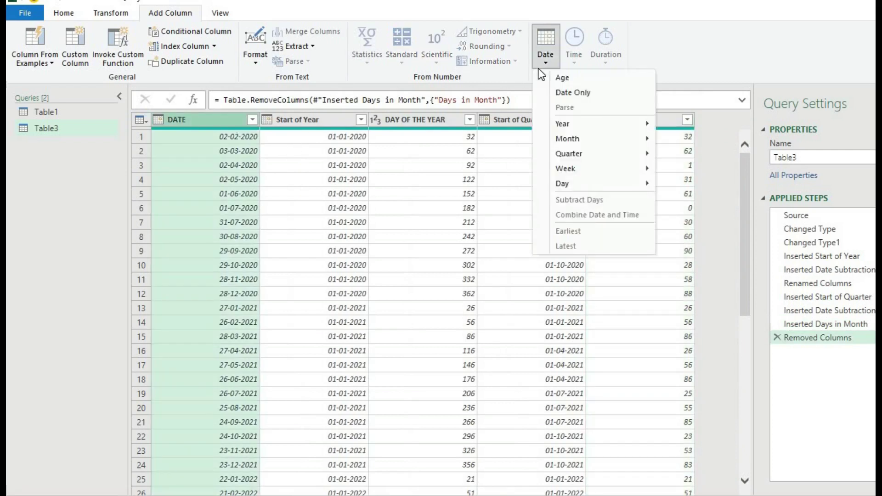
pyautogui.moveTo(568, 141)
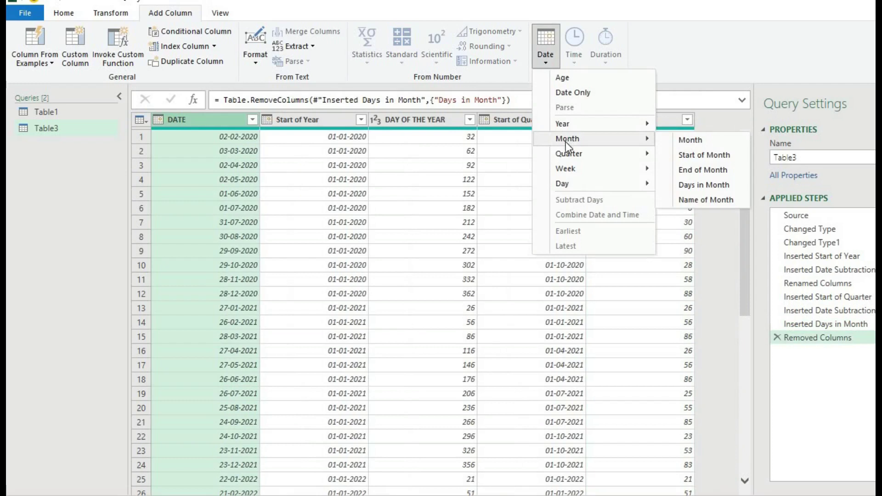
pyautogui.moveTo(621, 184)
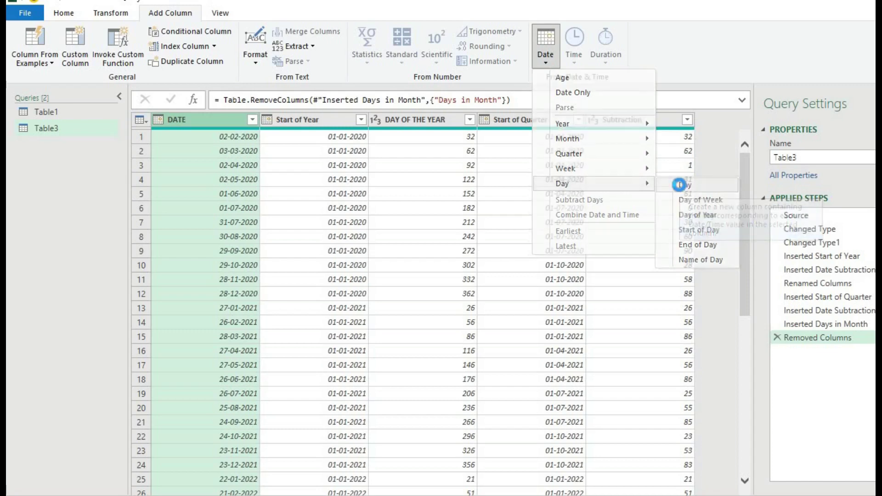
pyautogui.click(681, 186)
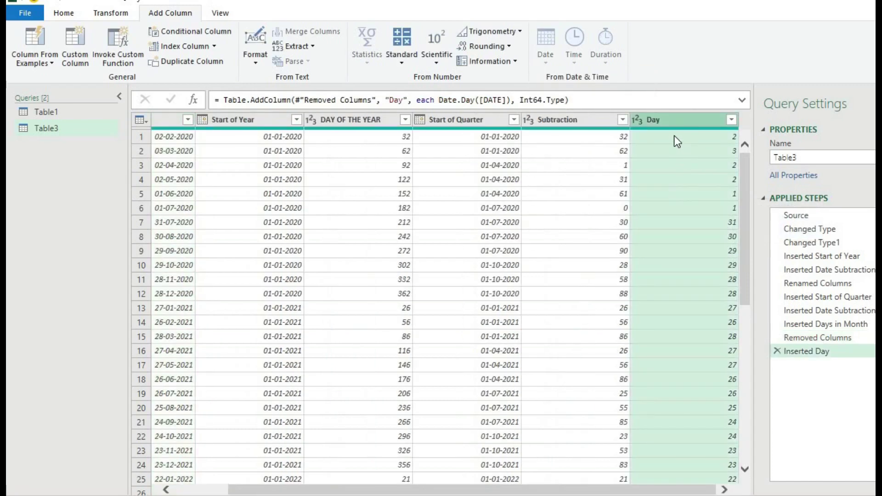
pyautogui.click(674, 136)
pyautogui.click(673, 160)
pyautogui.click(664, 239)
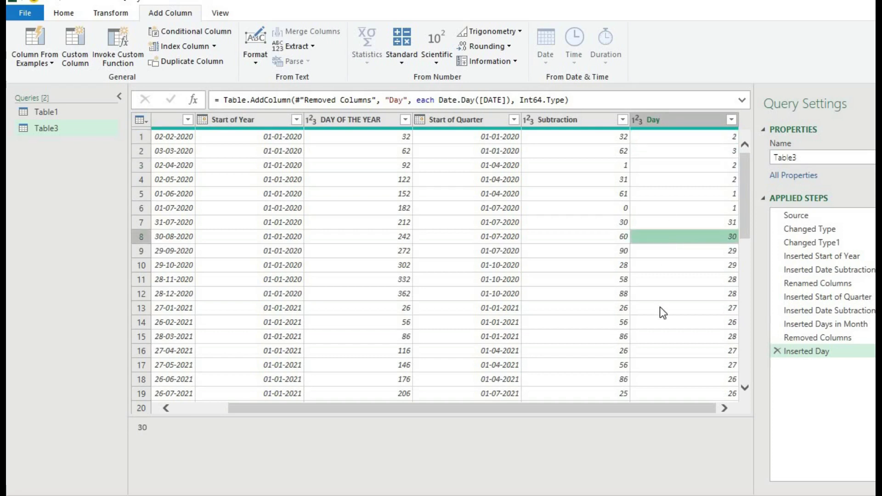
pyautogui.click(659, 307)
pyautogui.click(652, 365)
pyautogui.click(653, 393)
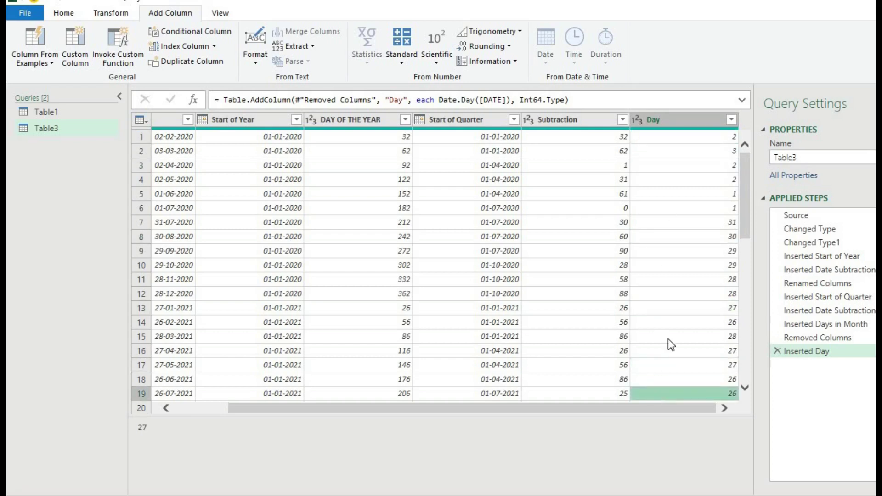
# - Try removing the Start of Year and Subtraction columns, and delete that removal from the applied steps
pyautogui.click(679, 294)
pyautogui.click(680, 224)
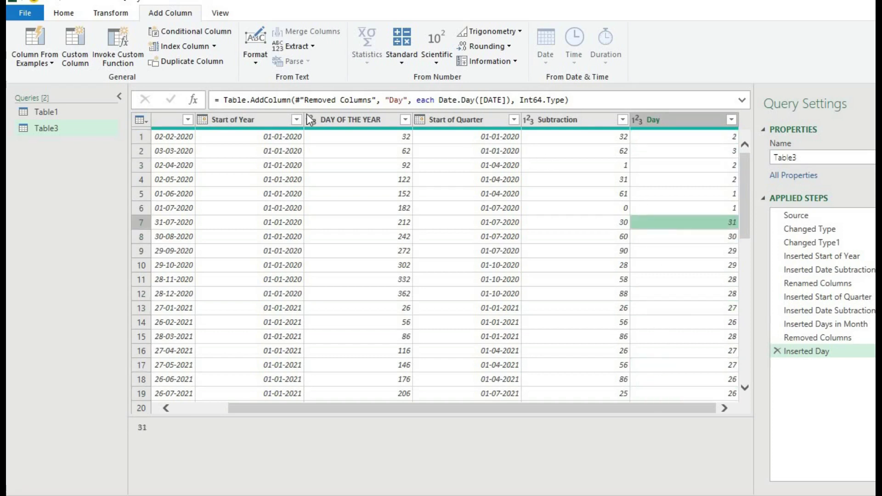
pyautogui.click(269, 118)
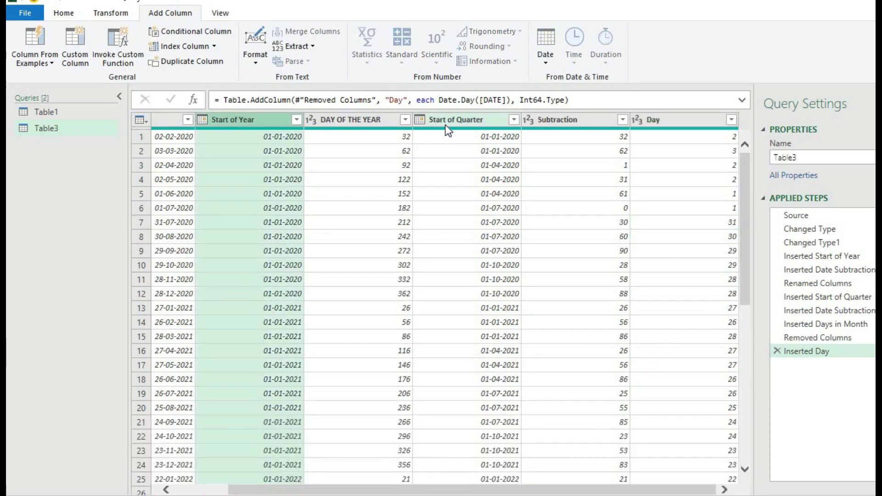
pyautogui.click(445, 125)
pyautogui.click(283, 123)
pyautogui.keyDown('ctrl'); pyautogui.click(554, 122); pyautogui.keyUp('ctrl')
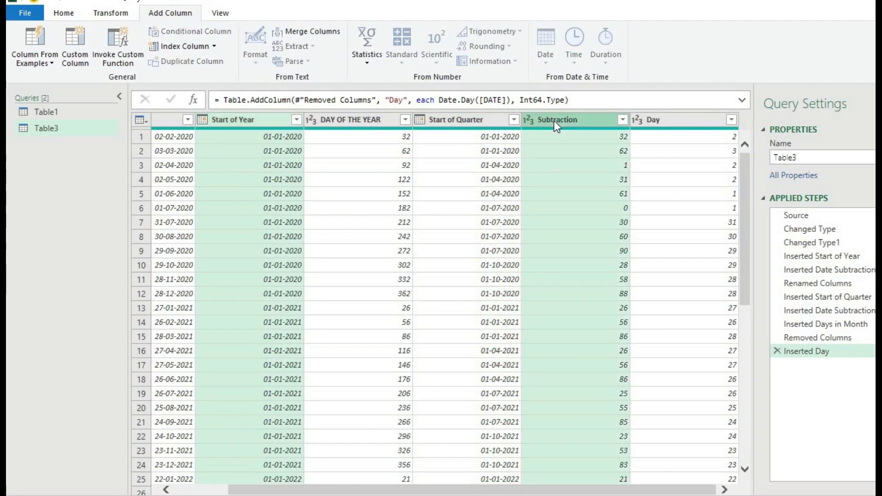
pyautogui.rightClick(554, 121)
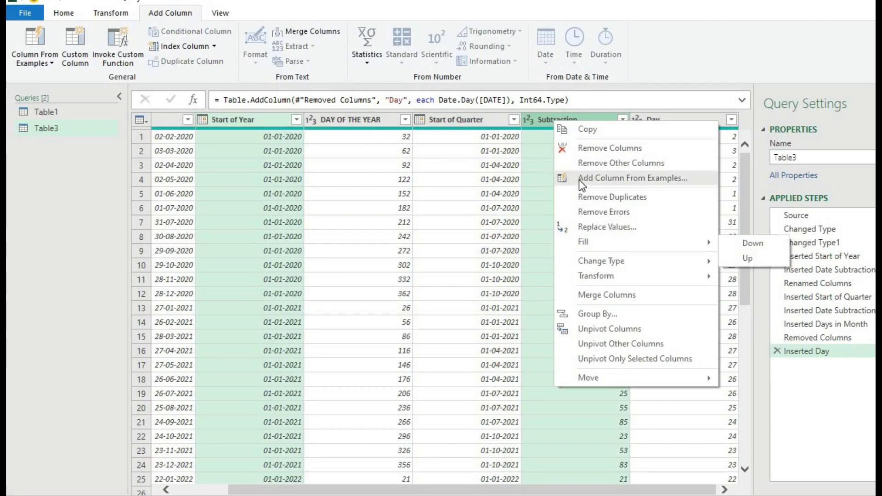
pyautogui.press('Escape')
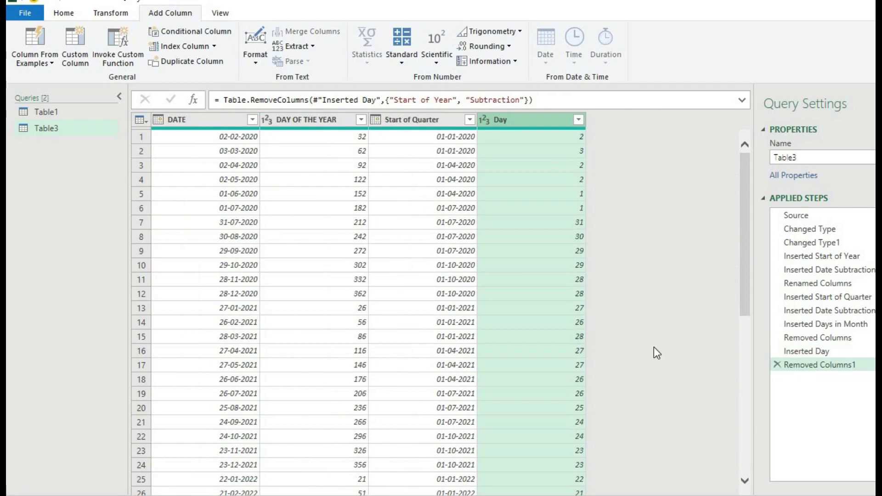
pyautogui.click(776, 365)
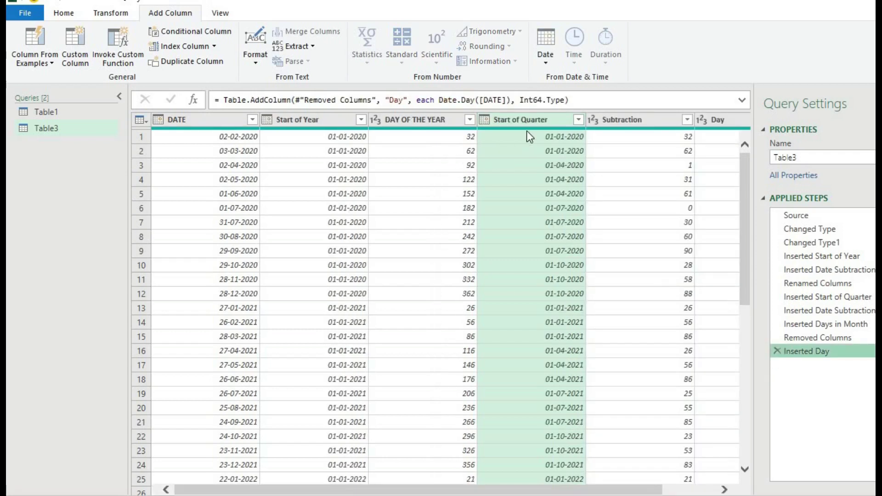
# - Remove the Start of Year and Start of Quarter columns from the query
pyautogui.keyDown('ctrl'); pyautogui.click(342, 119); pyautogui.keyUp('ctrl')
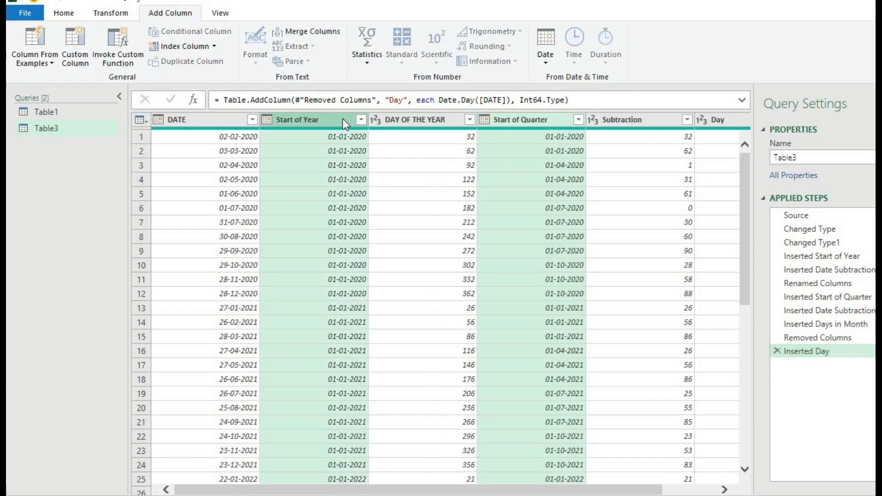
pyautogui.rightClick(525, 125)
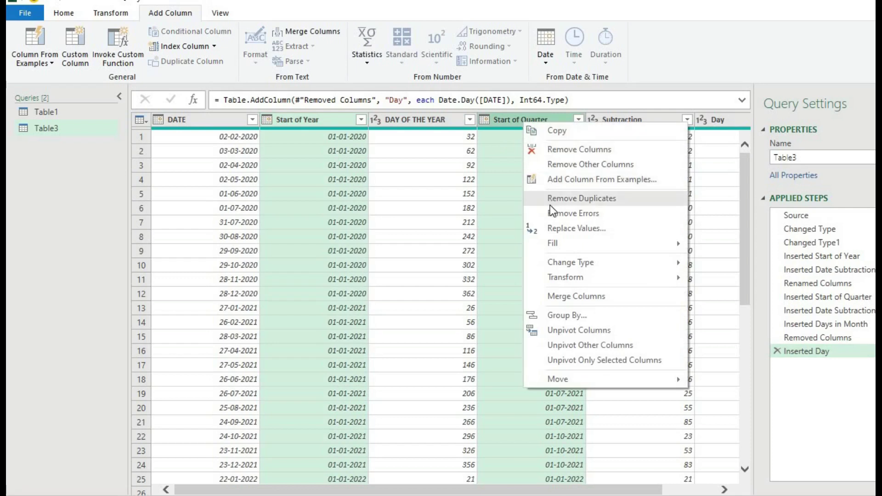
pyautogui.click(550, 155)
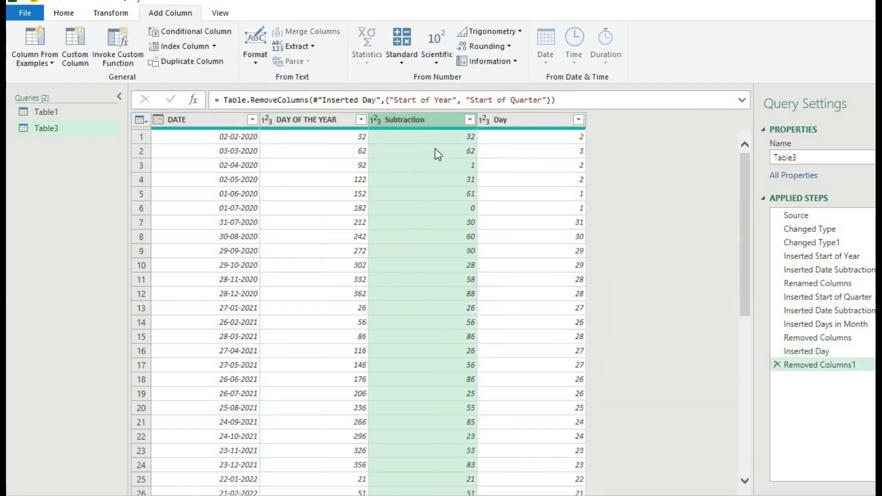
# - Rename the Subtraction column as DAYS OF THE QUARTER
pyautogui.doubleClick(423, 120)
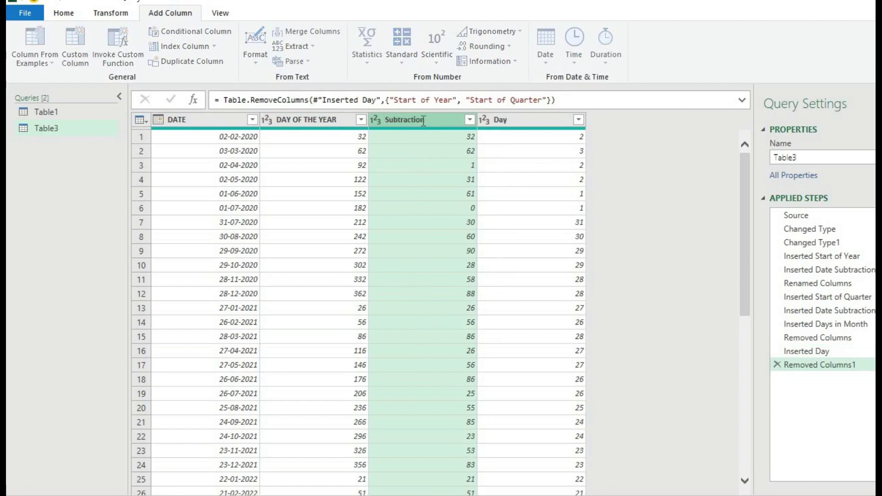
pyautogui.write('DA')
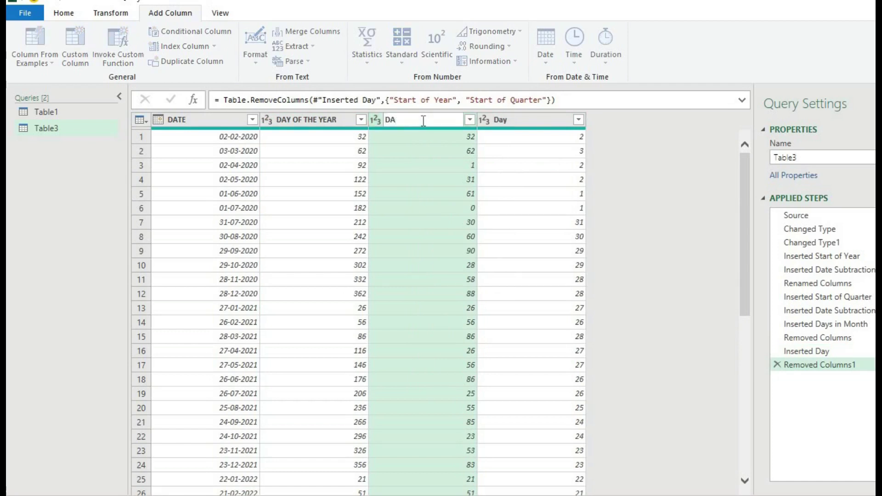
pyautogui.write('YS OF THE QUARTER')
# - Rename the Day column as Day OF THE MONTH
pyautogui.click(511, 120)
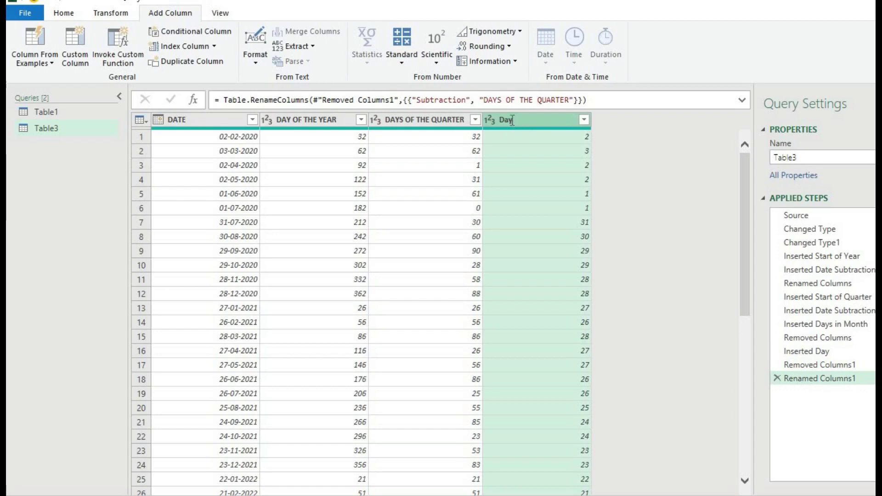
pyautogui.doubleClick(511, 120)
pyautogui.click(512, 120)
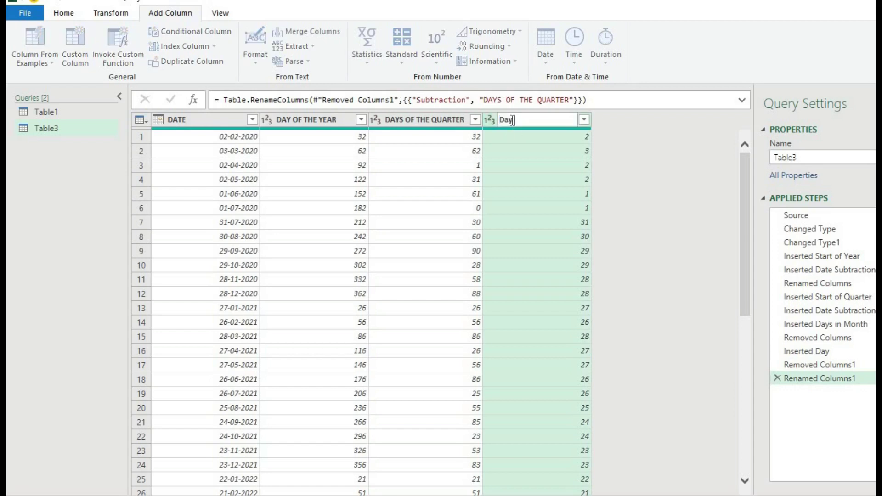
pyautogui.write('OF THE MONTH')
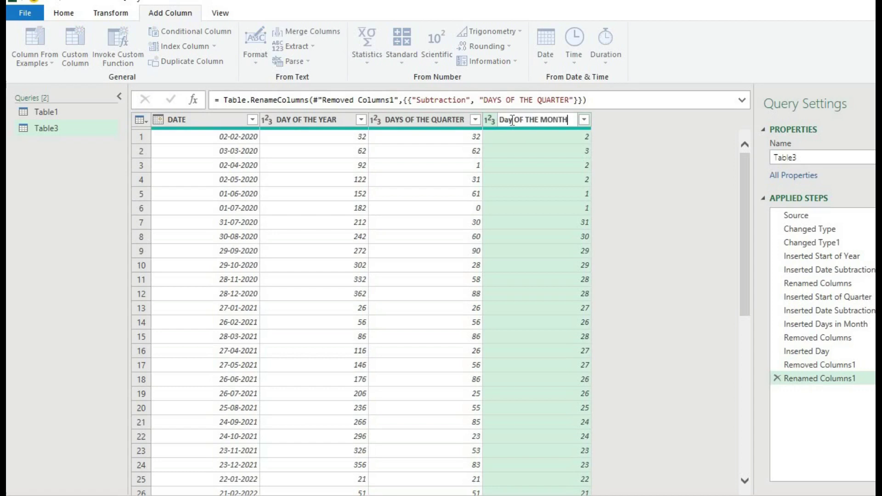
# - Correct the quarter column's name to DAY OF THE QUARTER
pyautogui.doubleClick(397, 119)
pyautogui.click(405, 119)
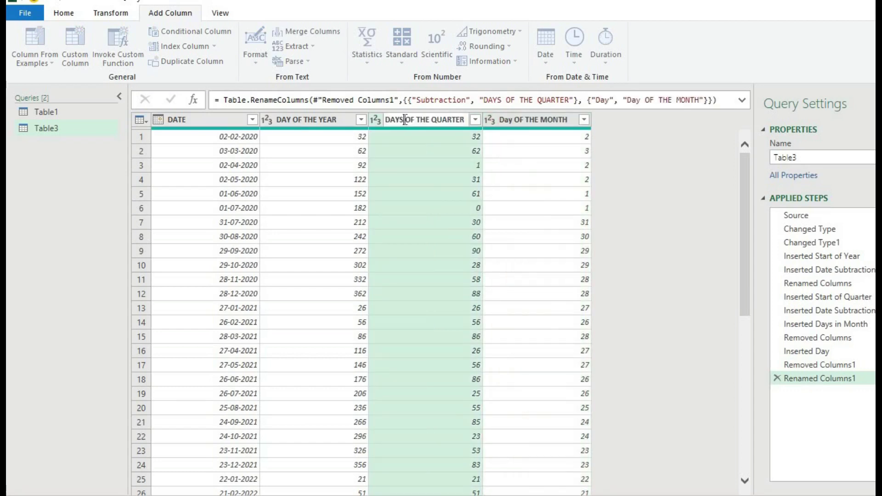
pyautogui.press('BackSpace')
pyautogui.press('Return')
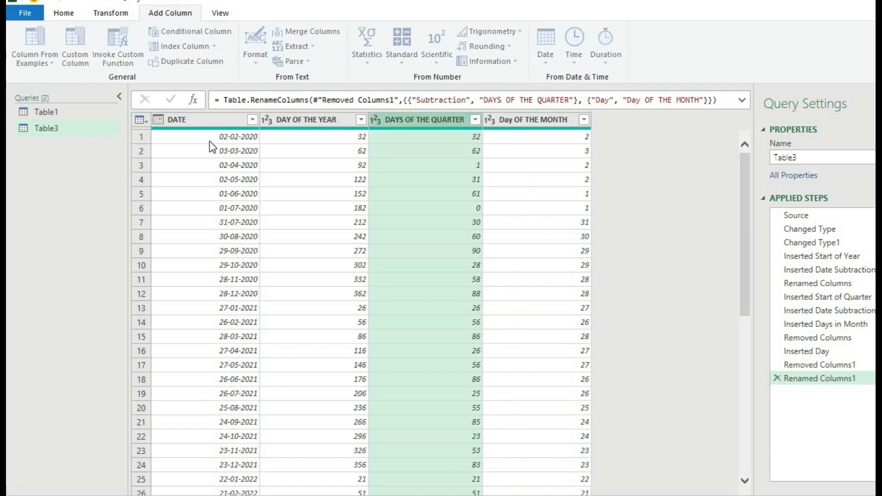
# - Close the query editor and load Table3 into the workbook, and check the year, quarter and month day values of its first row
pyautogui.click(79, 16)
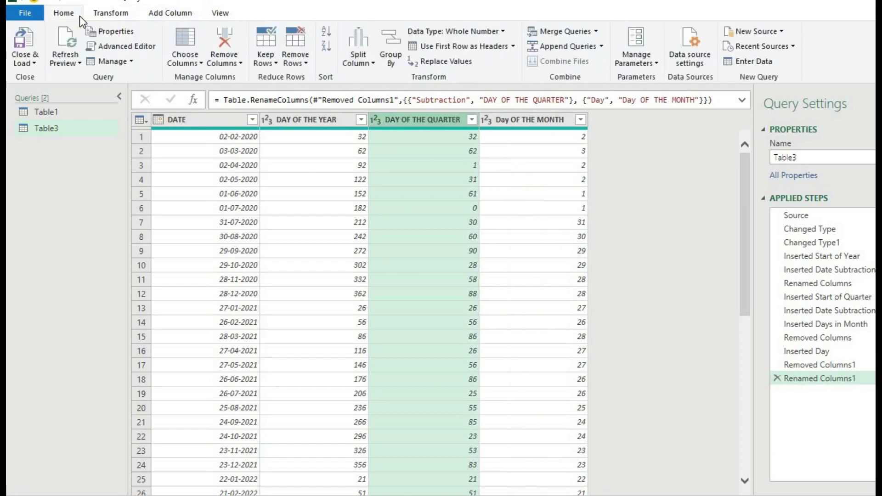
pyautogui.click(36, 57)
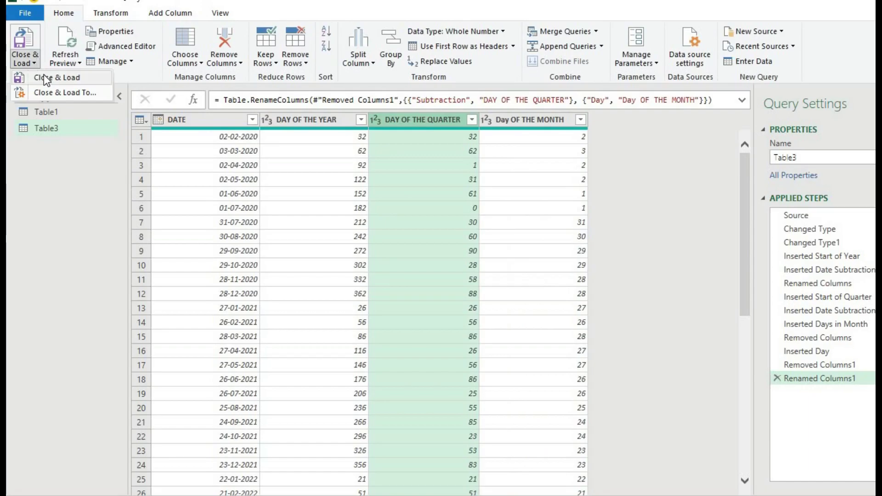
pyautogui.click(45, 76)
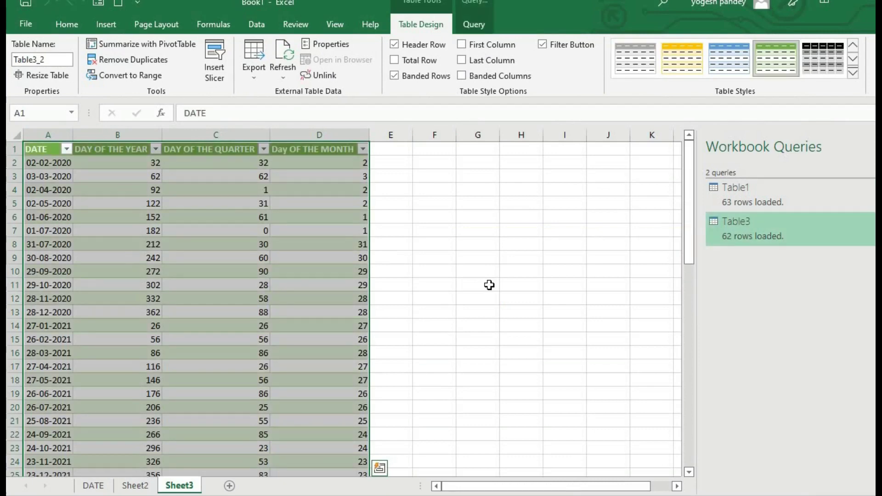
pyautogui.click(423, 237)
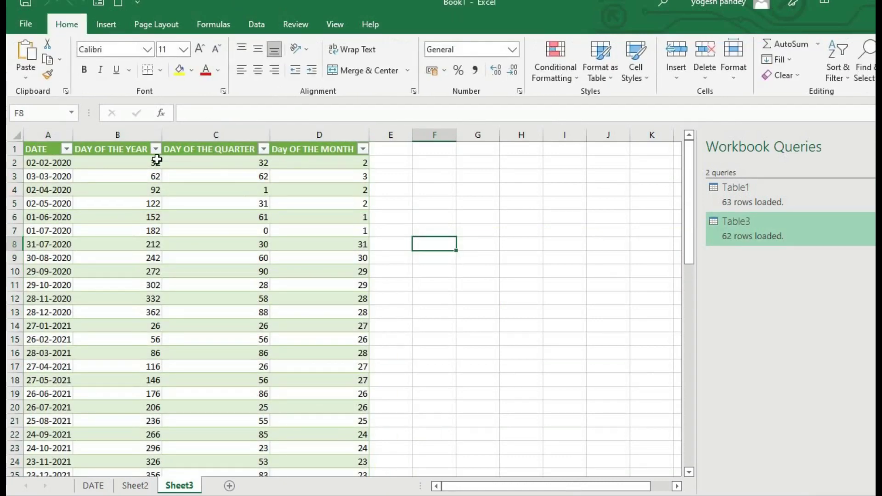
pyautogui.click(117, 159)
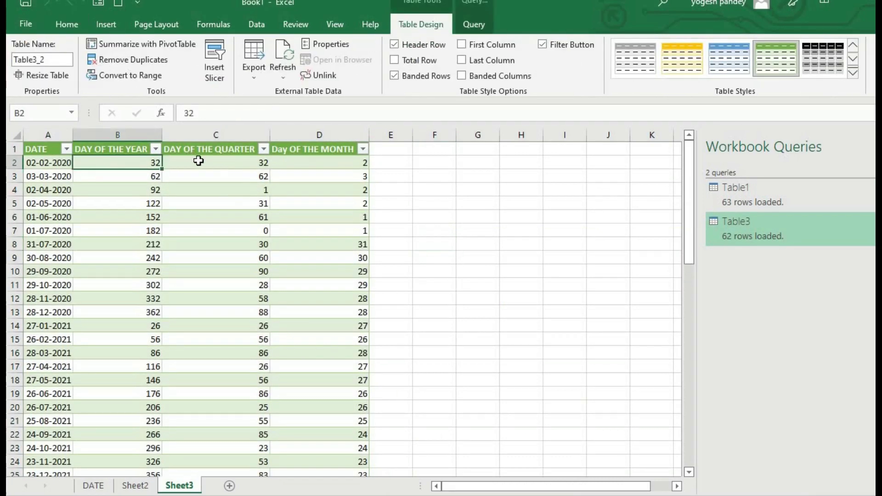
pyautogui.click(198, 160)
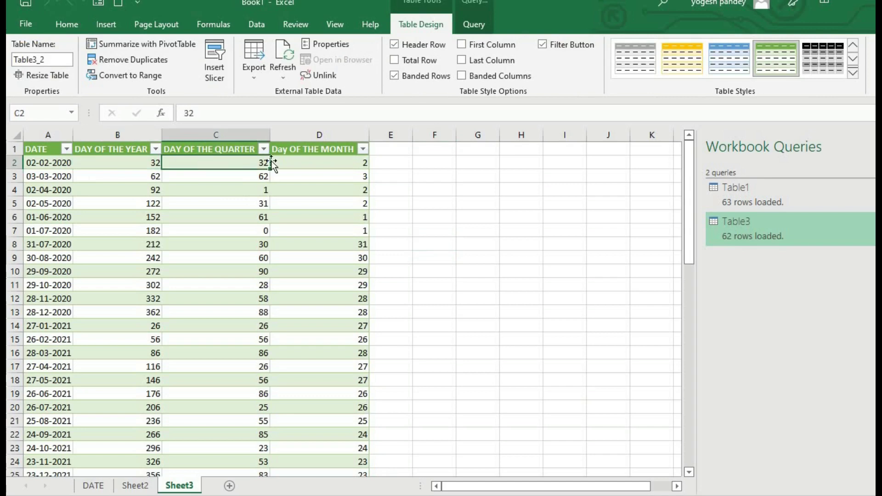
pyautogui.click(295, 164)
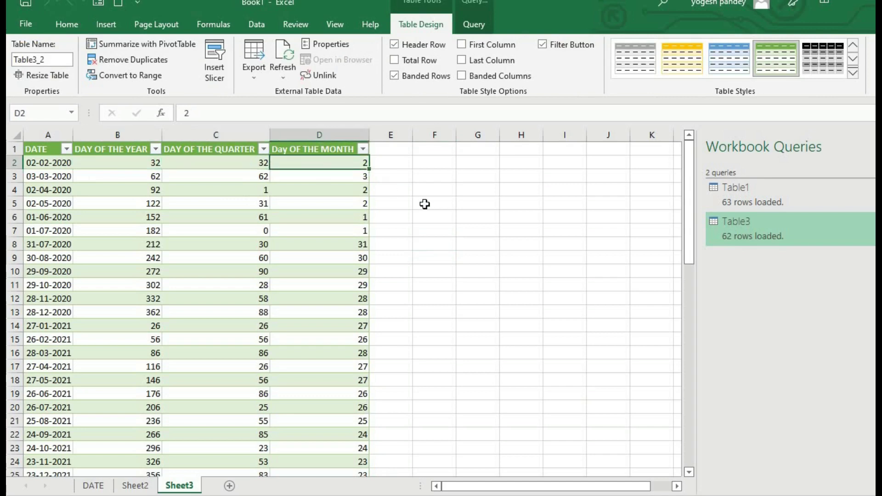
# - Change the first date of the source DATE table on Sheet2 to 1/1/2000
pyautogui.click(138, 485)
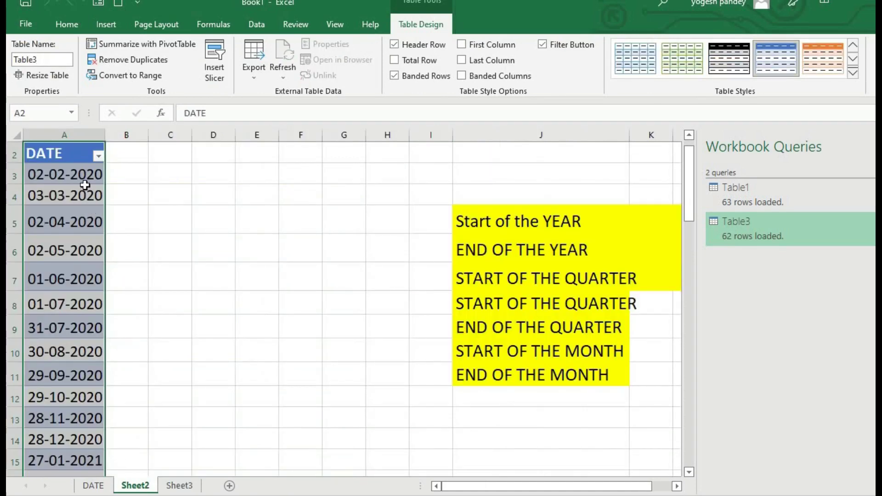
pyautogui.press('Left')
pyautogui.click(85, 177)
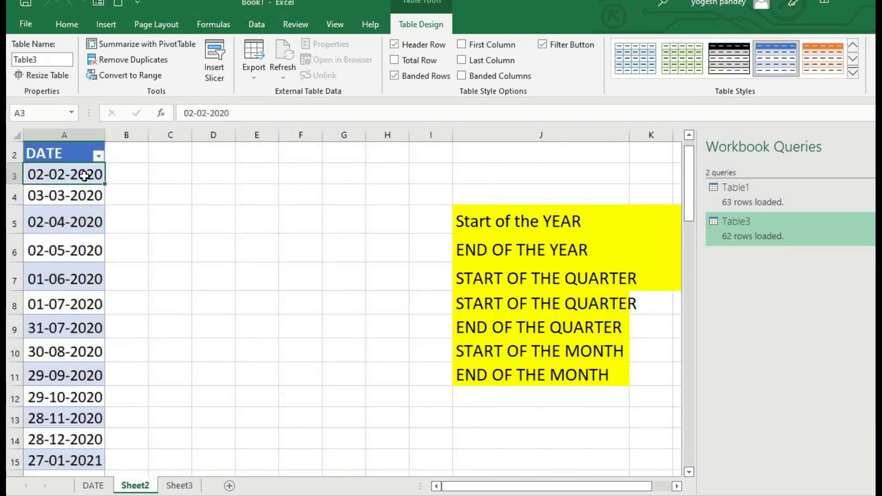
pyautogui.write('1/1/')
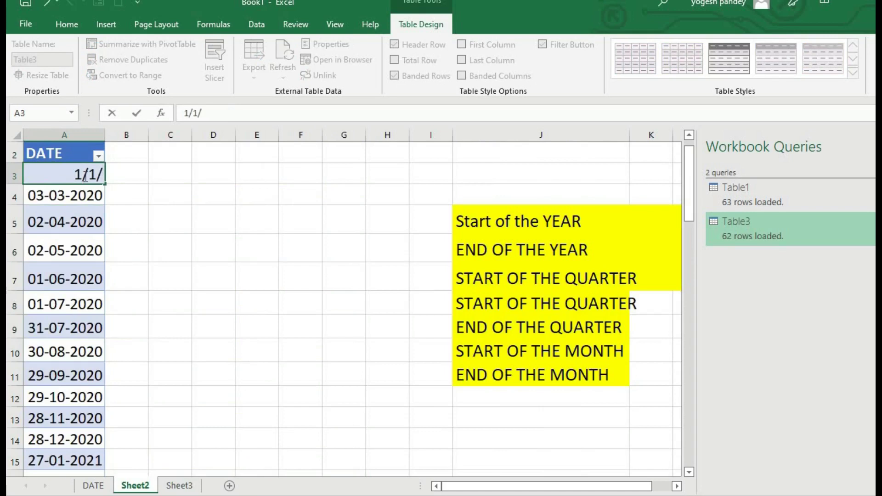
pyautogui.write('2000')
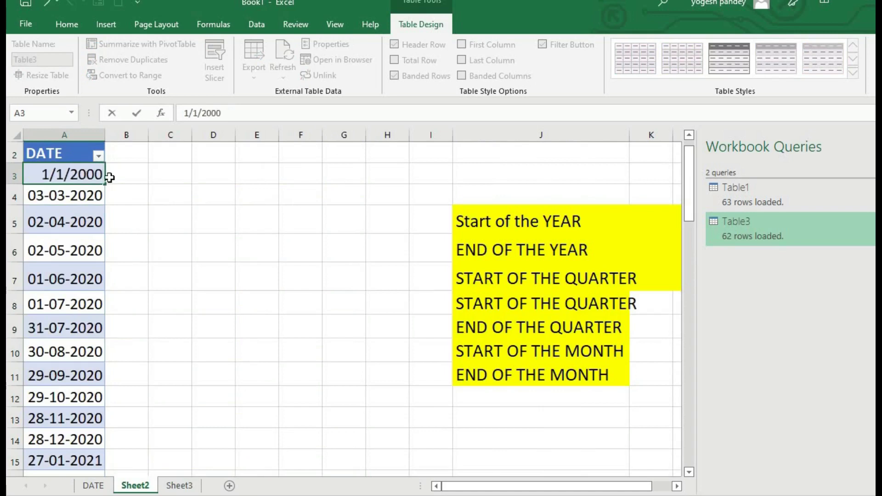
pyautogui.click(152, 189)
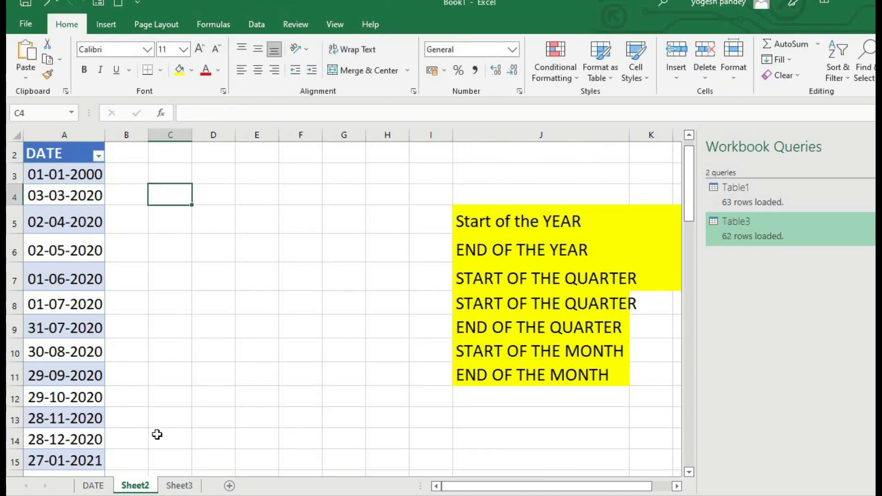
# - Refresh the loaded query table on Sheet3 and check the day values calculated for its first date
pyautogui.click(179, 486)
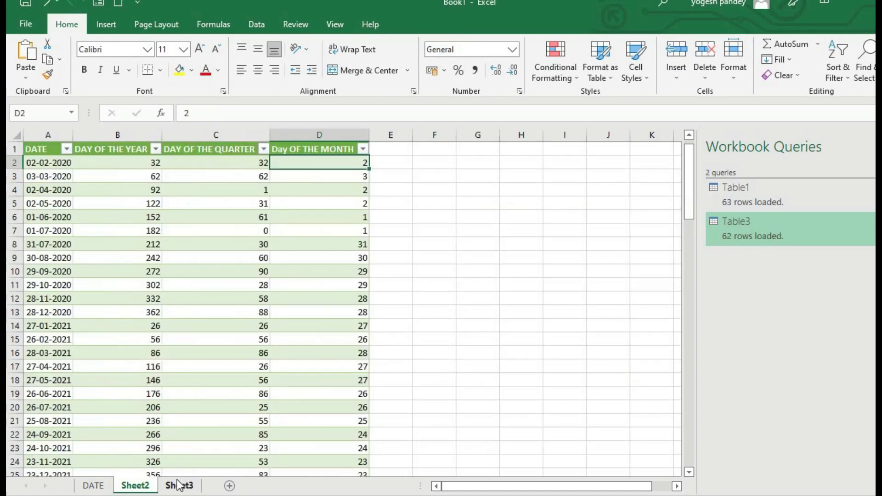
pyautogui.click(63, 164)
pyautogui.rightClick(63, 164)
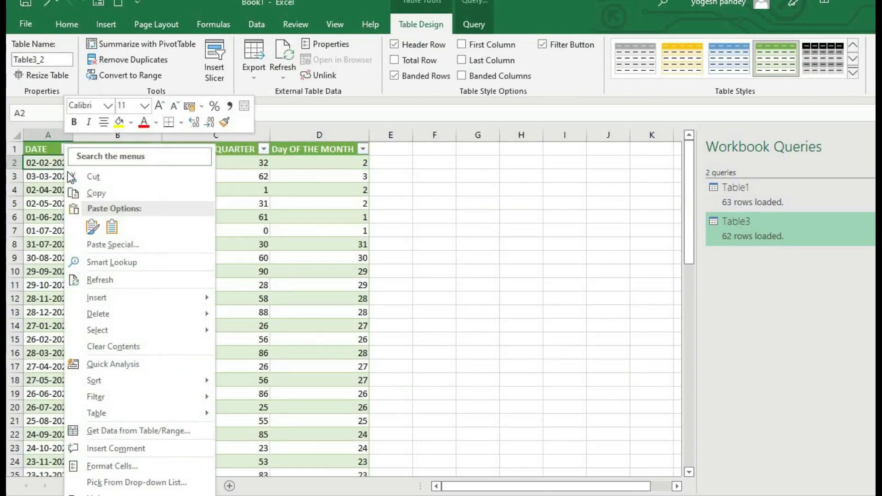
pyautogui.click(105, 280)
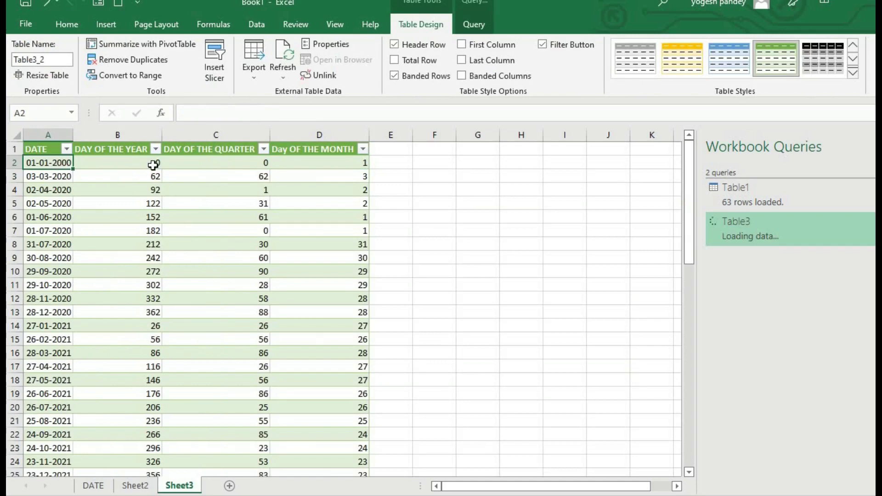
pyautogui.click(125, 158)
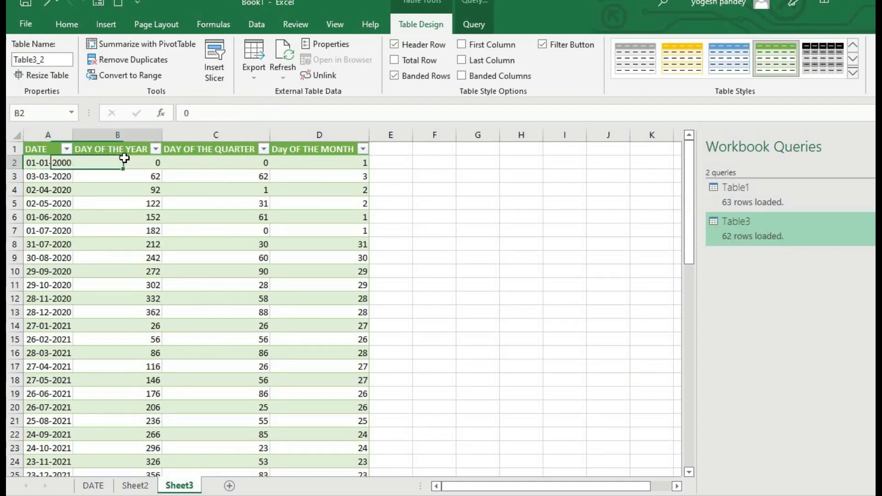
pyautogui.click(181, 167)
pyautogui.click(281, 170)
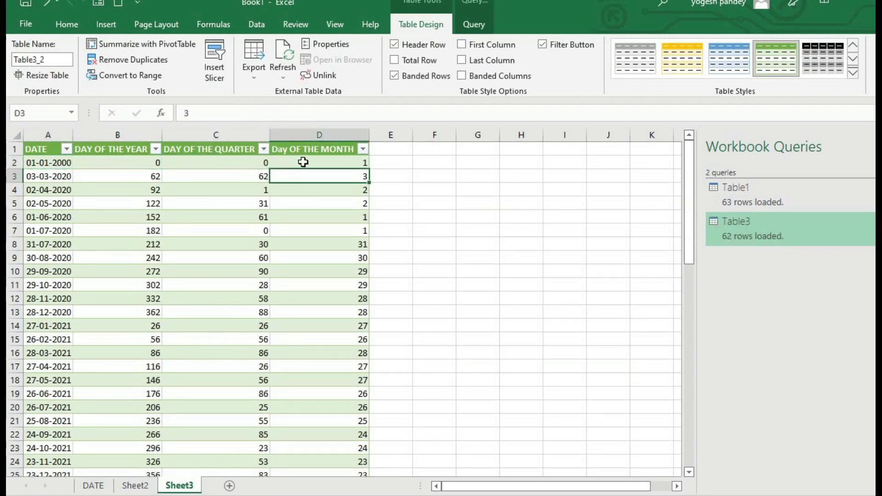
pyautogui.click(44, 165)
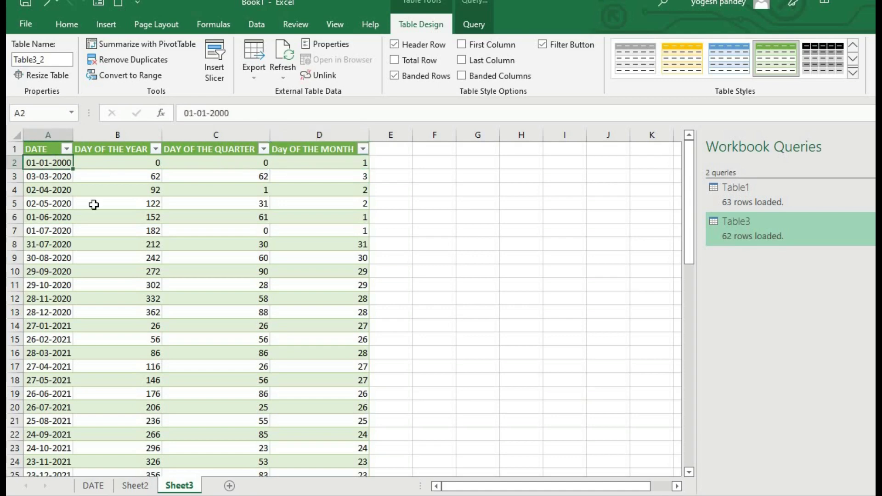
# - Change the first date of the source DATE table on Sheet2 to 05-01-2000
pyautogui.click(135, 485)
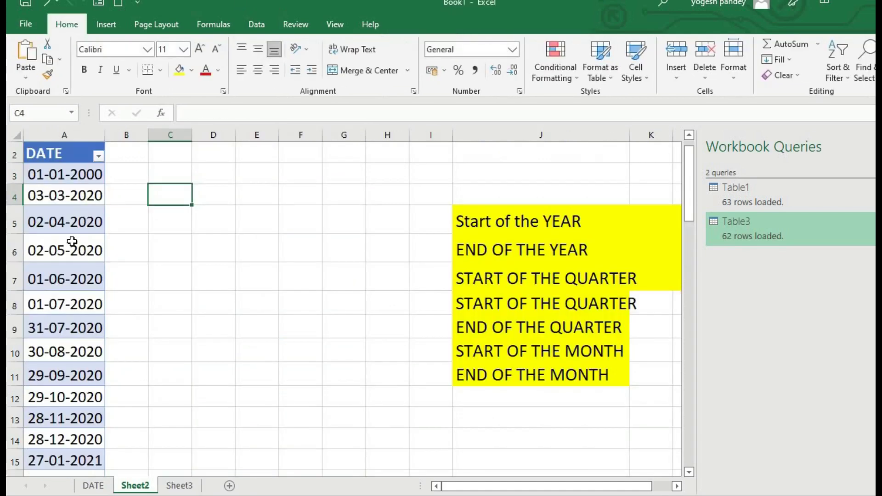
pyautogui.click(45, 177)
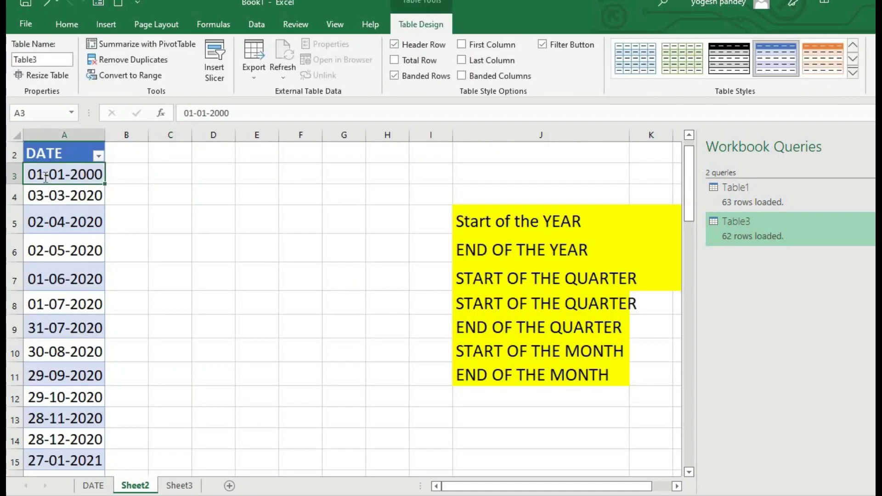
pyautogui.doubleClick(45, 176)
pyautogui.press('BackSpace')
pyautogui.write('5')
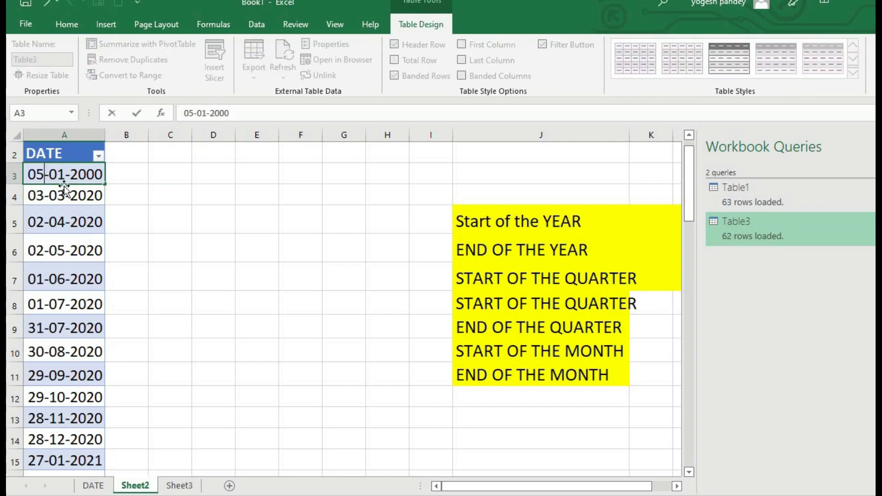
# - Refresh the query table on Sheet3 and check the year, quarter and month day values of the changed first date
pyautogui.click(179, 485)
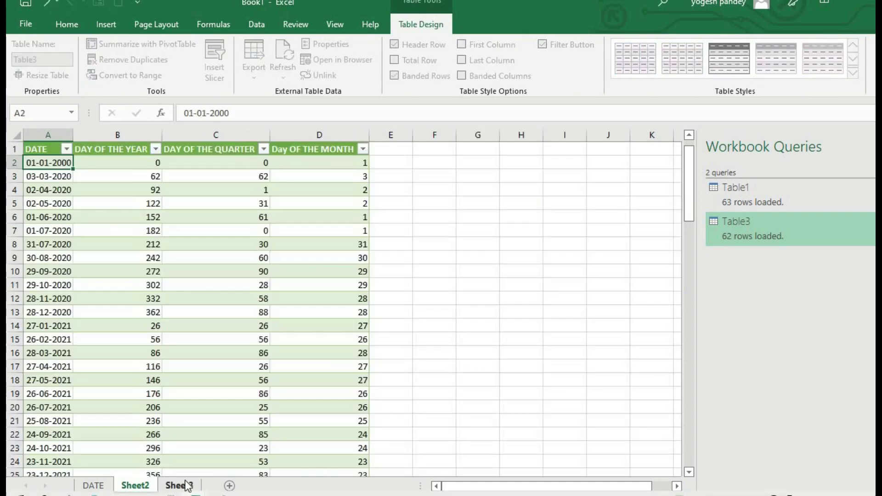
pyautogui.click(113, 157)
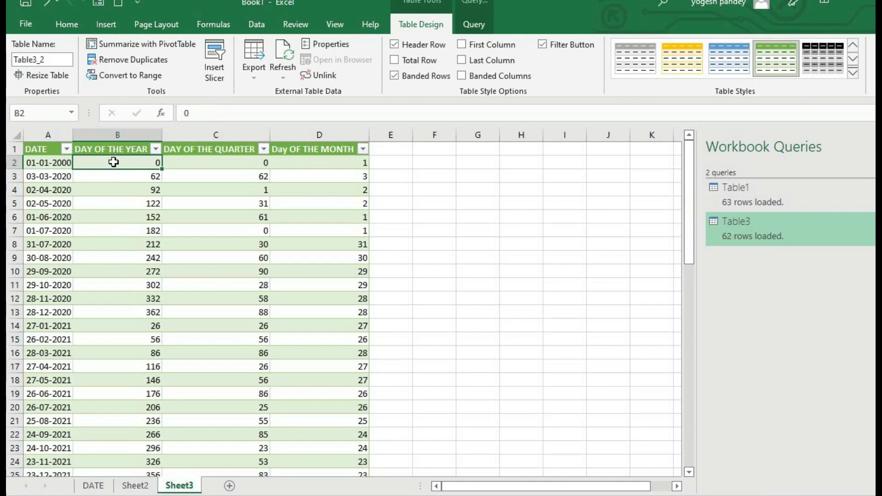
pyautogui.rightClick(114, 162)
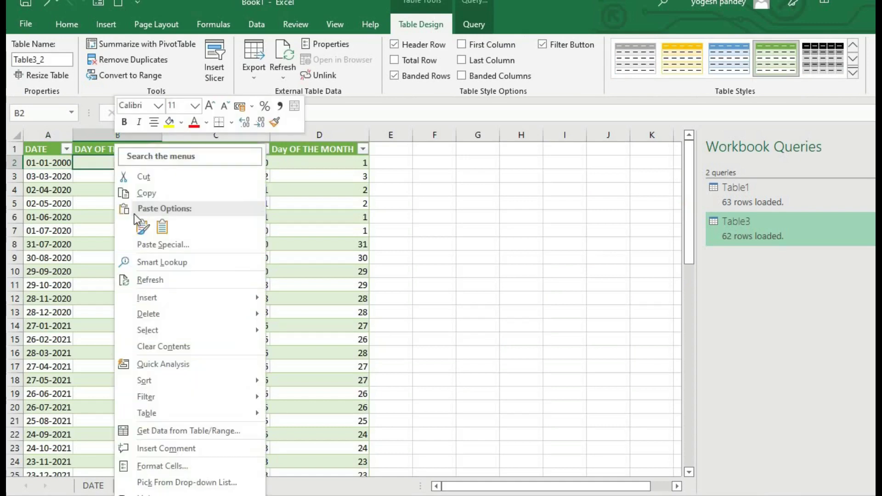
pyautogui.click(149, 279)
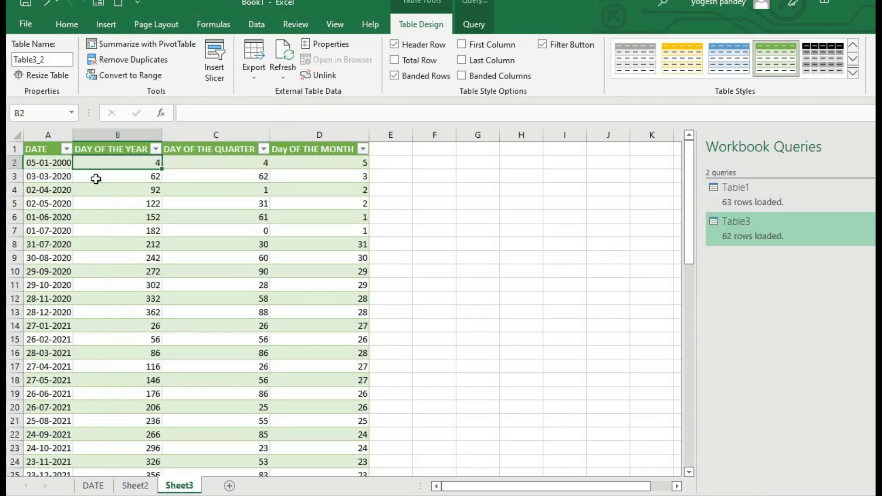
pyautogui.click(234, 165)
pyautogui.click(293, 166)
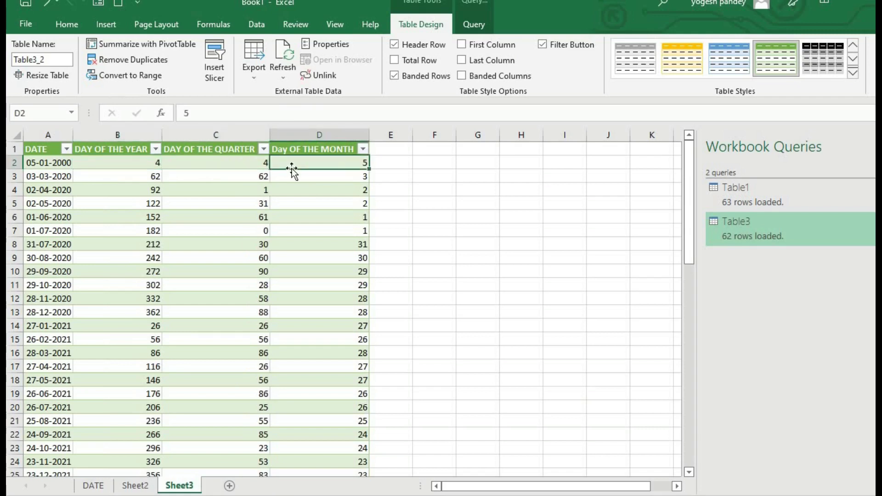
pyautogui.click(222, 212)
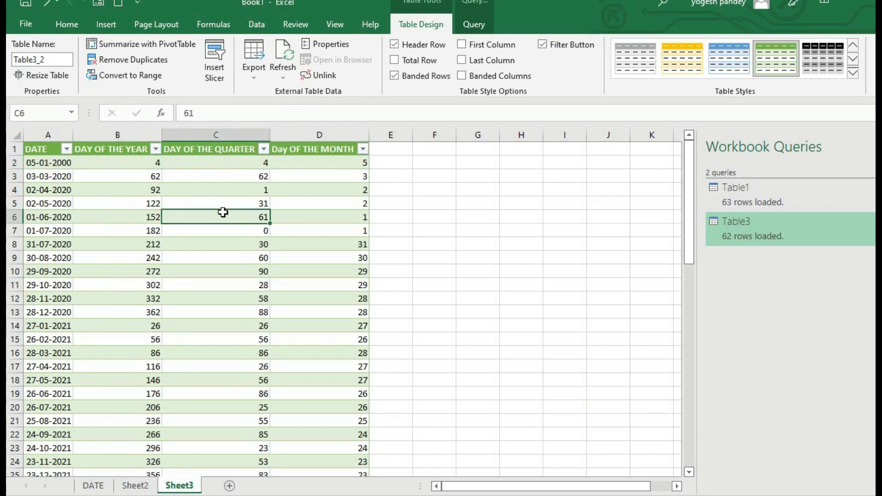
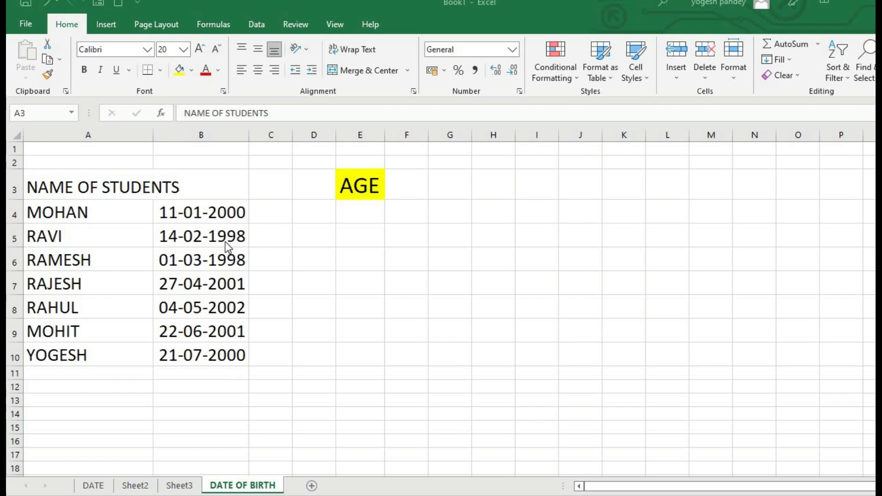
# - Examine the student names, their birth dates and the AGE heading on the DATE OF BIRTH sheet
pyautogui.click(199, 204)
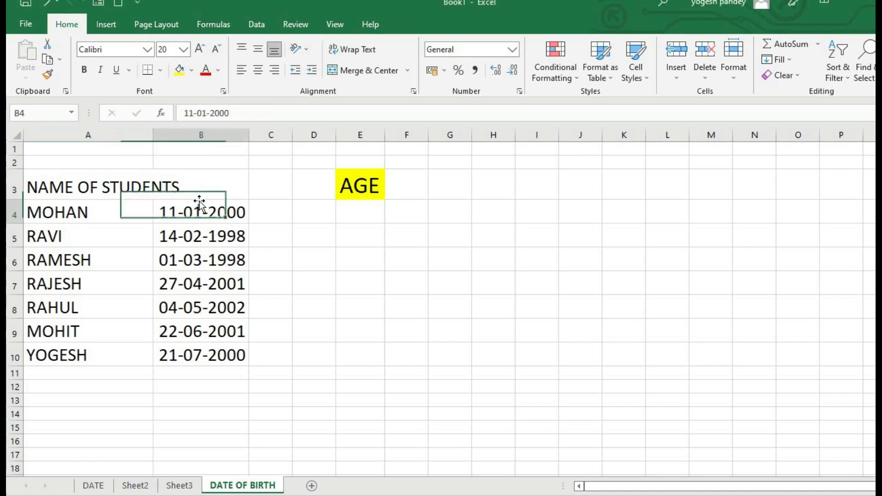
pyautogui.click(172, 182)
pyautogui.click(173, 207)
pyautogui.click(181, 256)
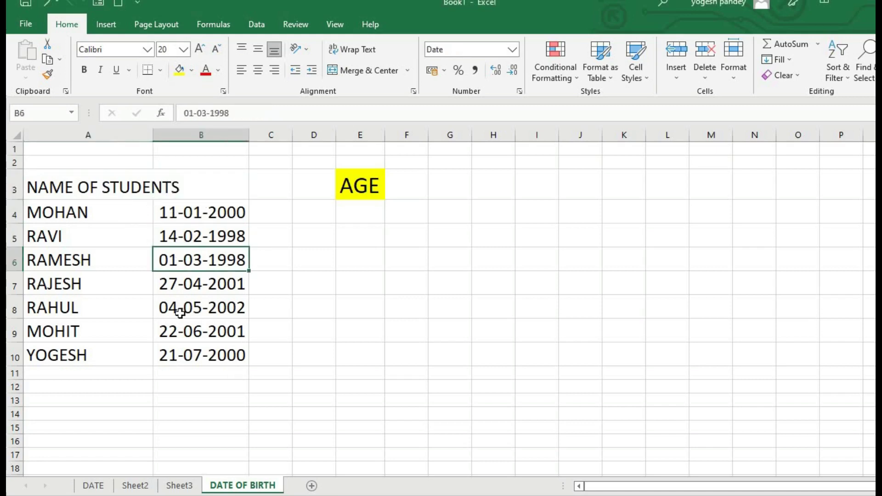
pyautogui.click(179, 312)
pyautogui.click(177, 362)
pyautogui.click(106, 294)
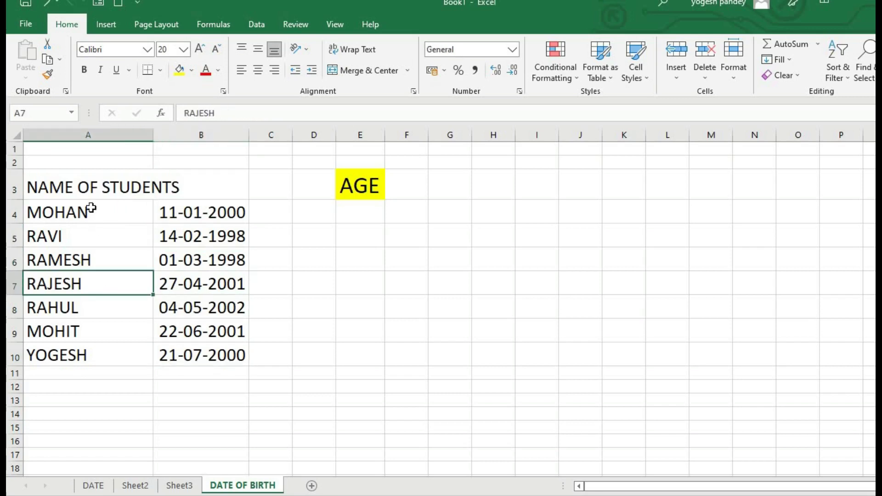
pyautogui.click(91, 207)
pyautogui.click(88, 192)
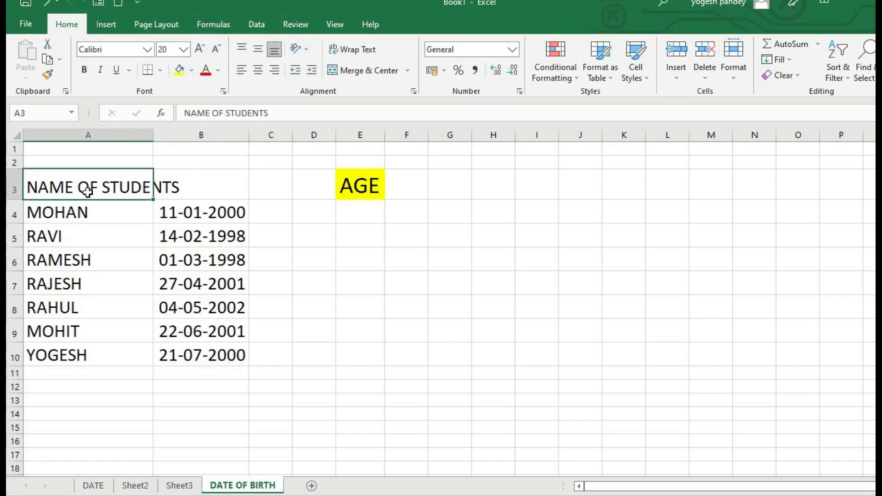
pyautogui.click(150, 283)
pyautogui.click(175, 283)
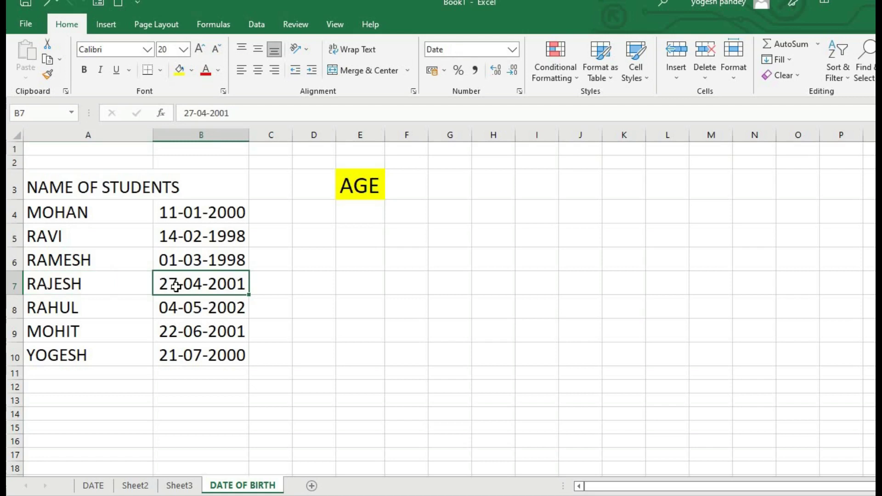
pyautogui.click(197, 335)
pyautogui.click(346, 183)
pyautogui.click(168, 229)
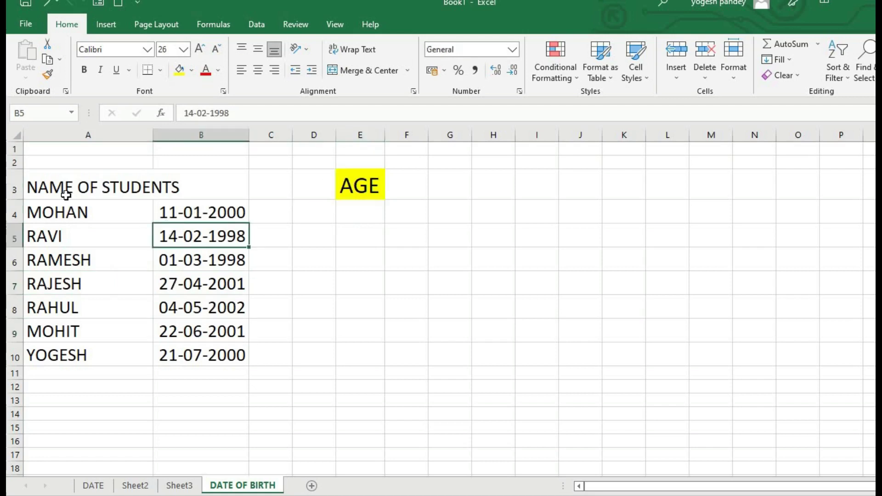
pyautogui.click(66, 195)
pyautogui.click(66, 278)
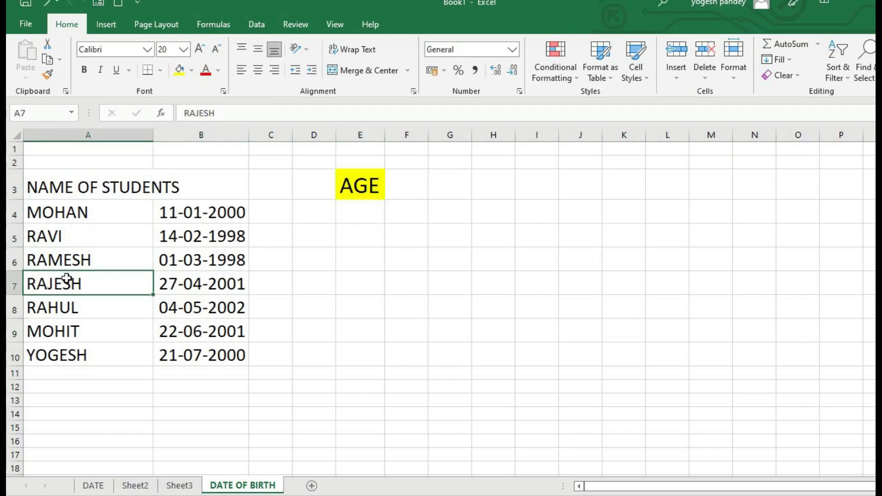
pyautogui.click(71, 335)
pyautogui.click(193, 335)
pyautogui.click(68, 331)
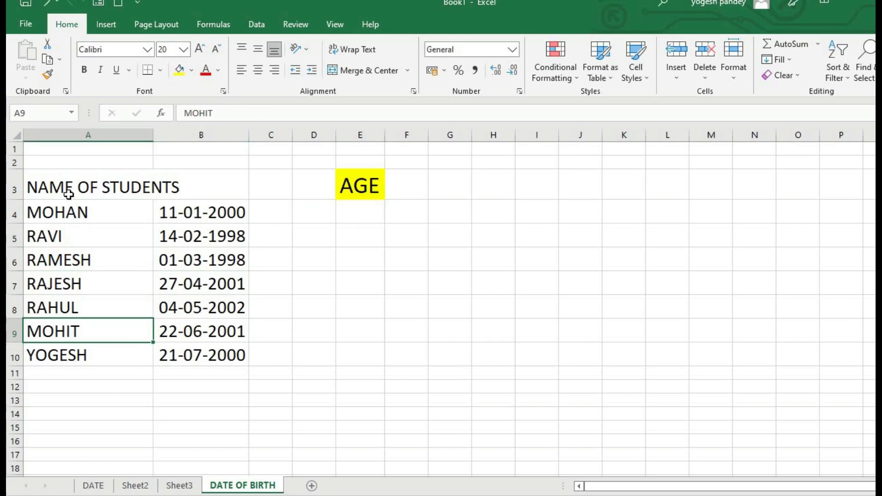
pyautogui.click(68, 194)
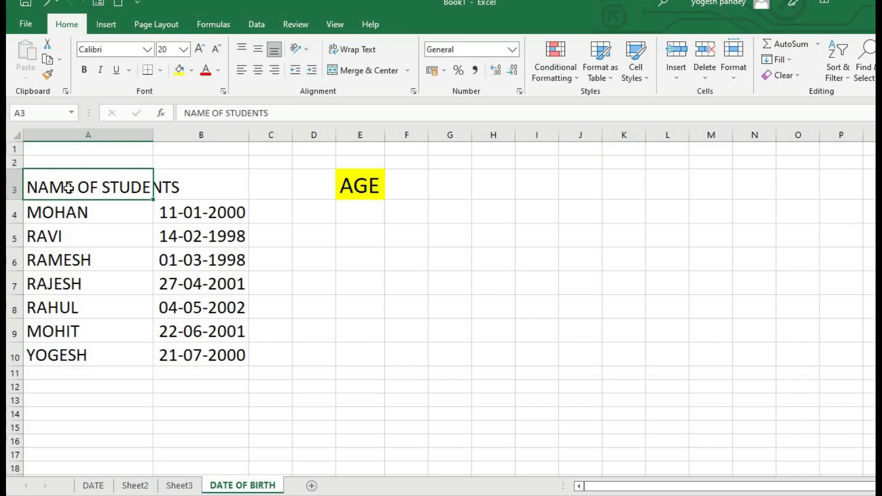
pyautogui.click(261, 25)
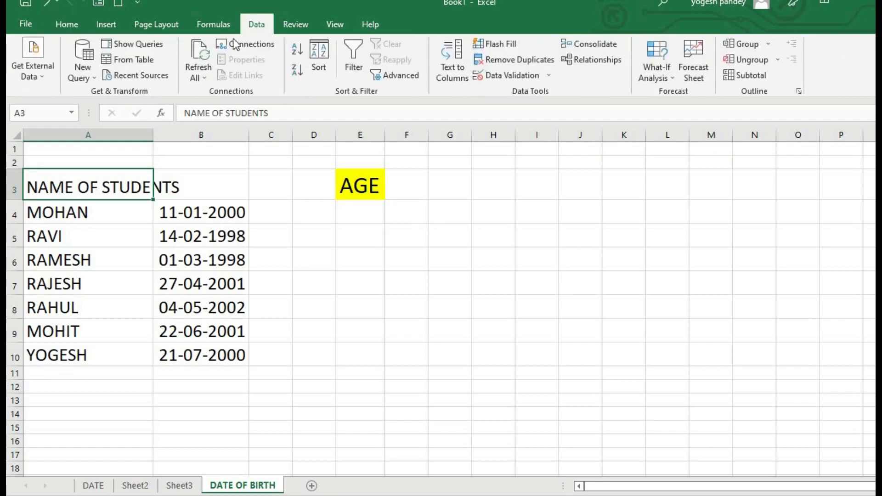
pyautogui.click(138, 66)
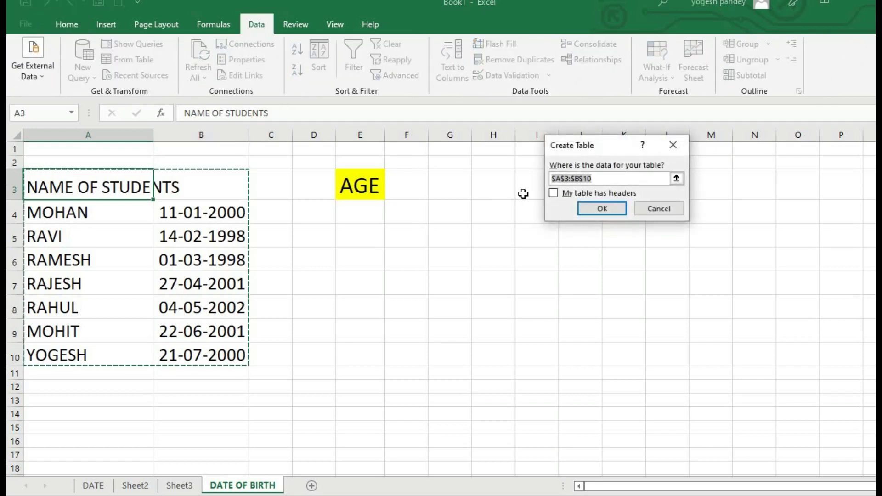
pyautogui.click(554, 194)
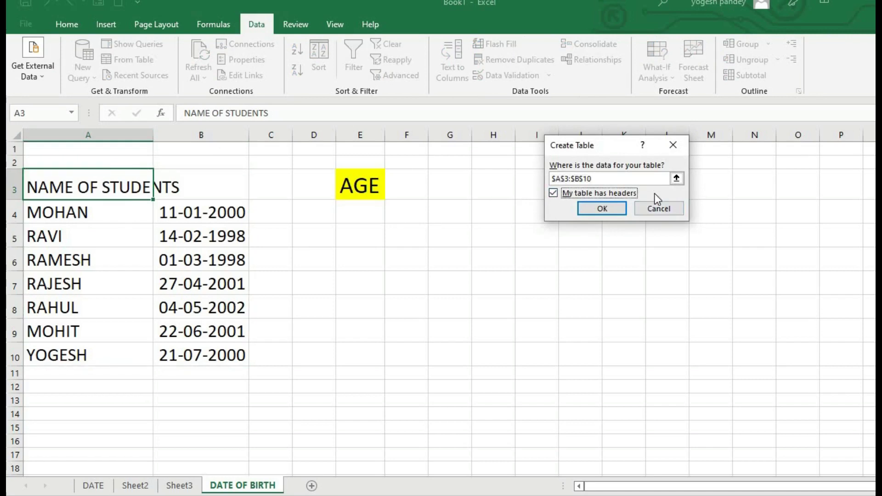
pyautogui.click(658, 207)
# - Enter the header DATE in cell B3 above the students' birth dates
pyautogui.click(227, 198)
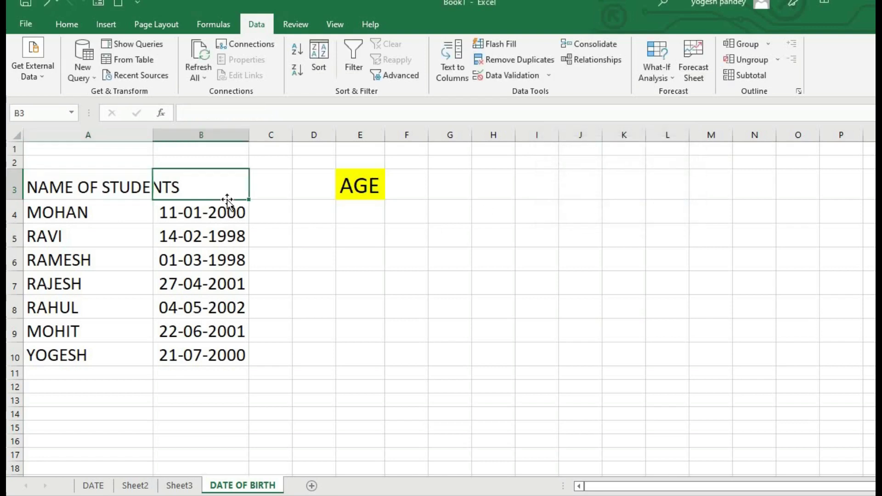
pyautogui.write('DATE')
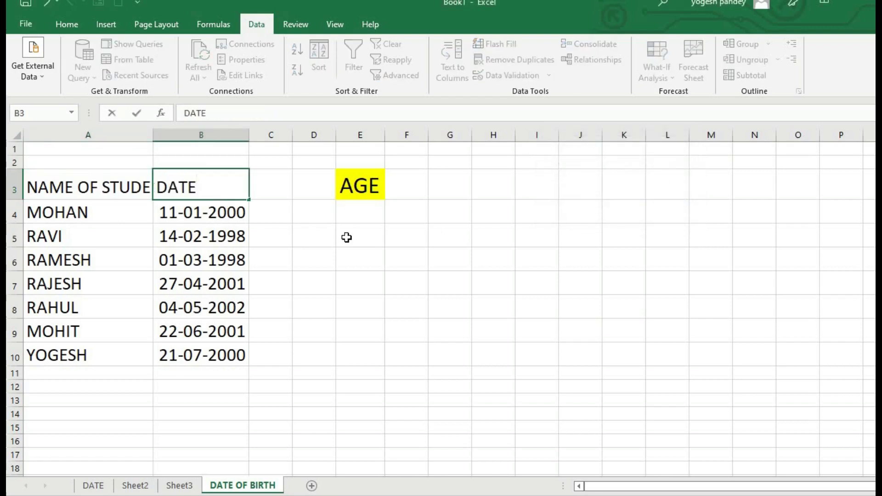
pyautogui.click(146, 212)
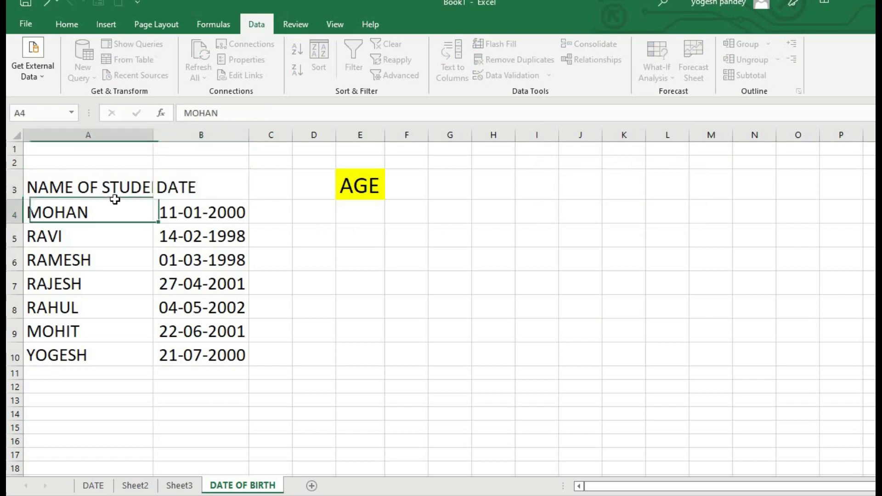
# - Create a table with headers from the student data in A3:B10 and open it in the query editor
pyautogui.click(107, 193)
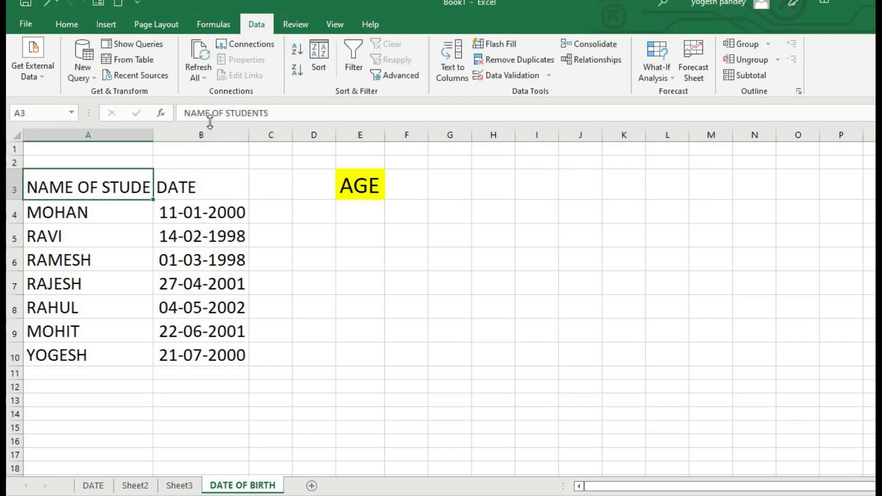
pyautogui.click(131, 59)
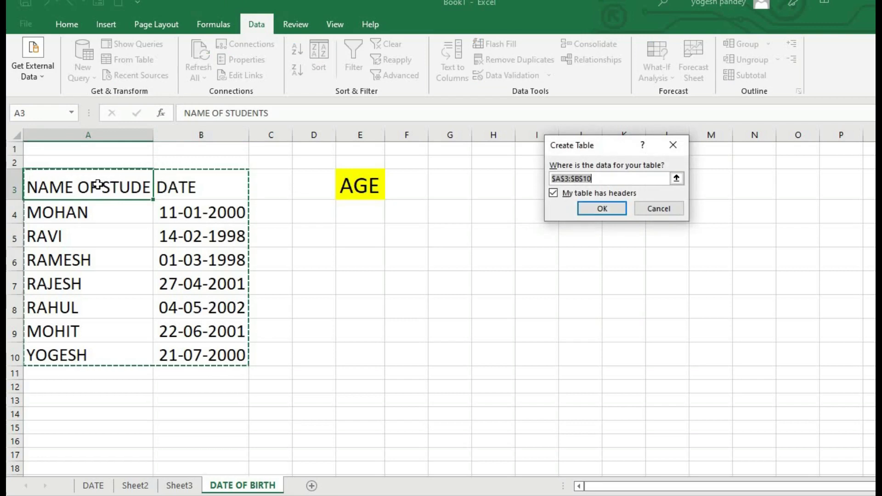
pyautogui.click(600, 208)
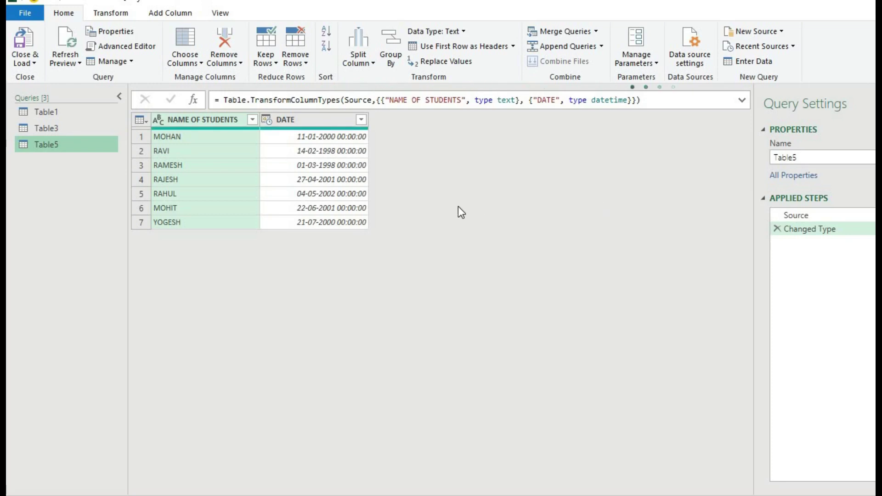
# - Change the DATE column's data type to Date, replacing the current type conversion
pyautogui.click(342, 137)
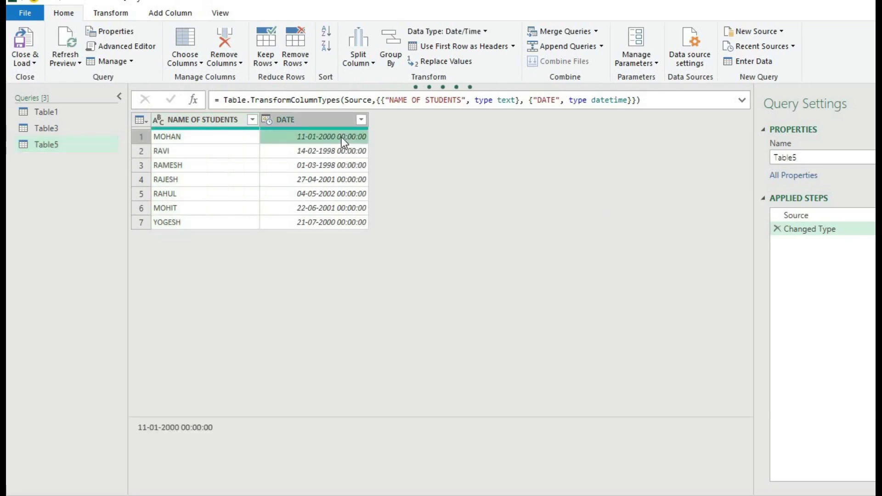
pyautogui.click(269, 121)
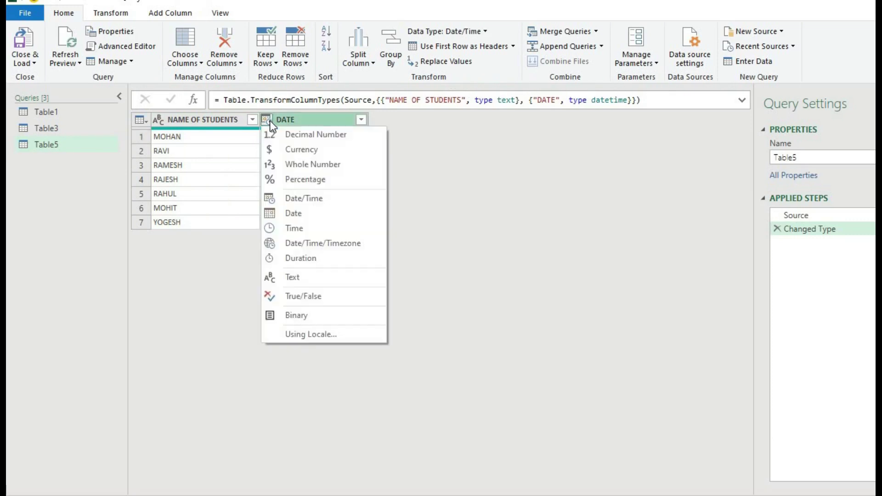
pyautogui.click(296, 214)
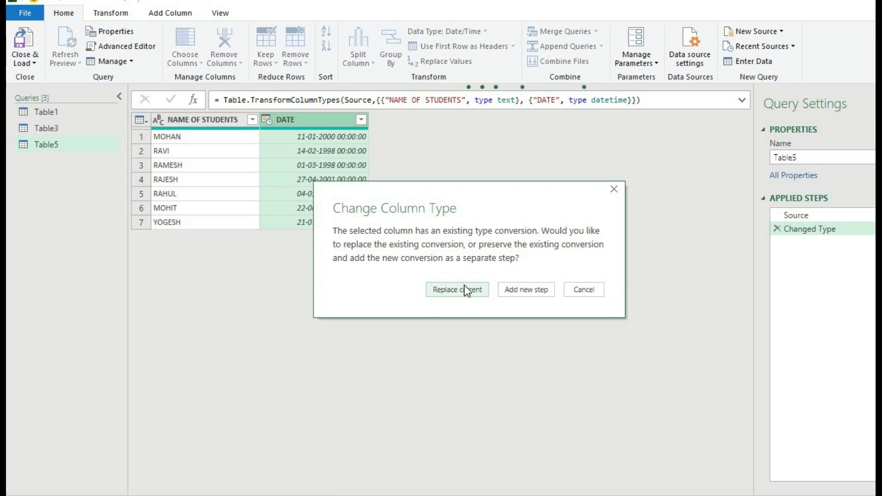
pyautogui.click(465, 288)
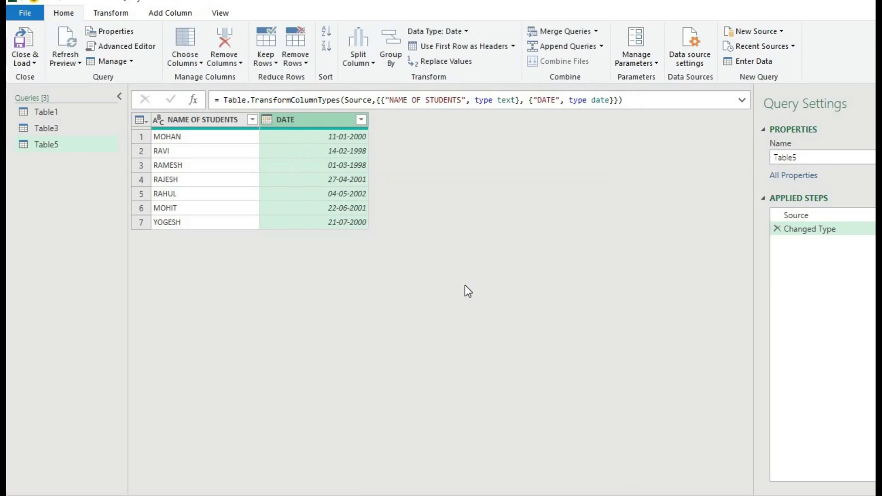
pyautogui.click(327, 134)
# - Rename the Table5 query as AGE OF STUDENT
pyautogui.doubleClick(817, 157)
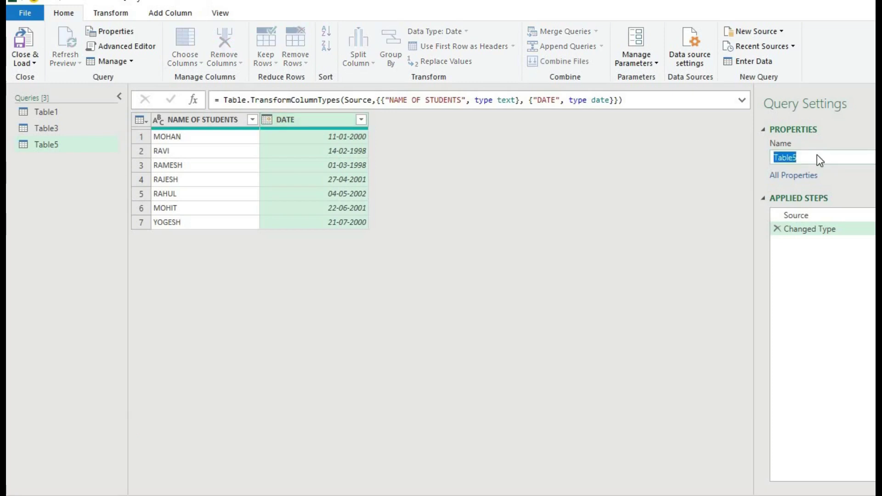
pyautogui.write('AGE OF ')
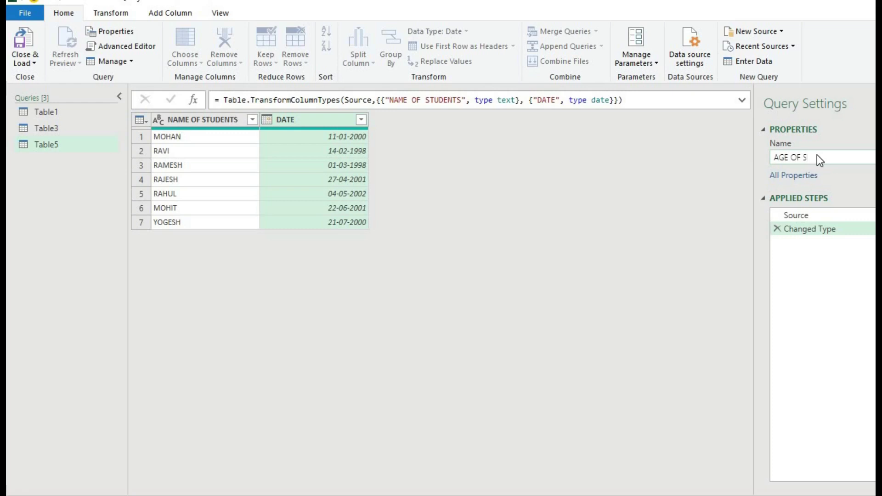
pyautogui.write('STUDENT')
pyautogui.click(694, 181)
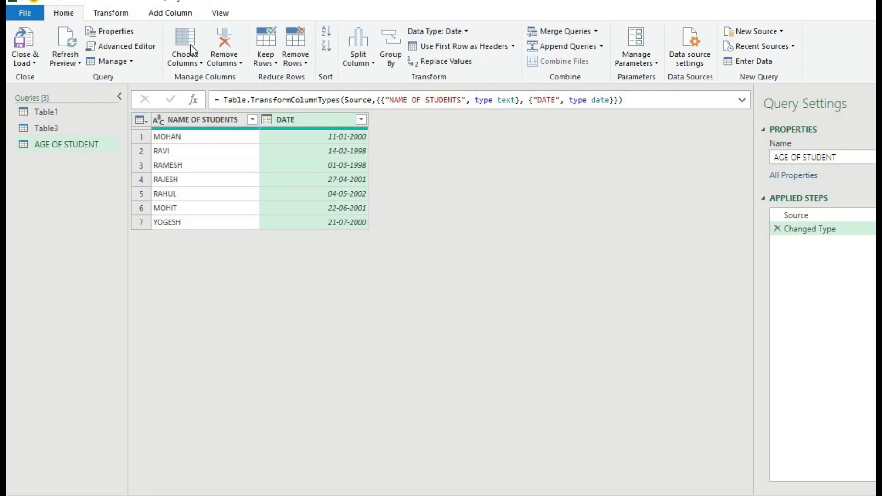
# - Add an Age column calculated from the students' DATE column in the AGE OF STUDENT query
pyautogui.click(179, 18)
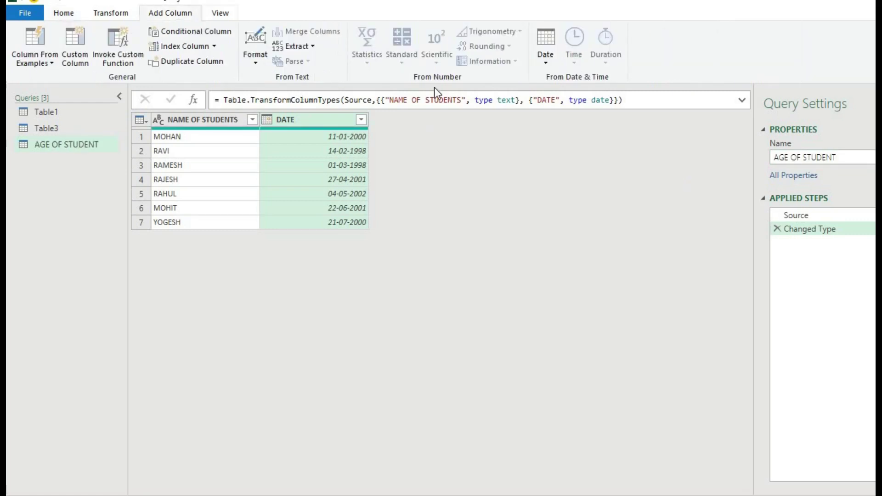
pyautogui.click(542, 66)
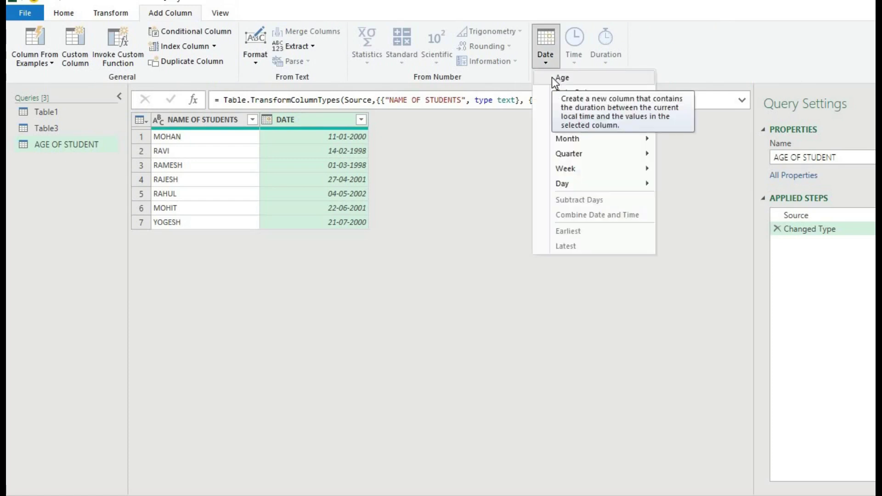
pyautogui.click(553, 77)
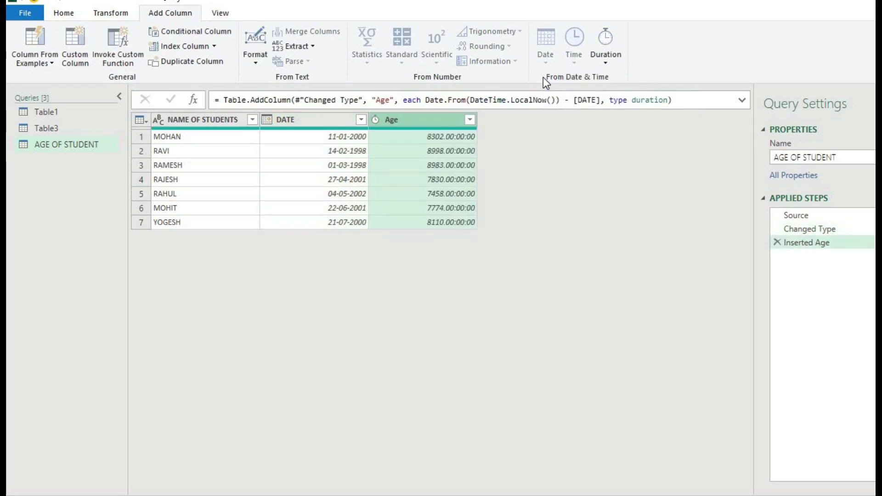
pyautogui.click(421, 136)
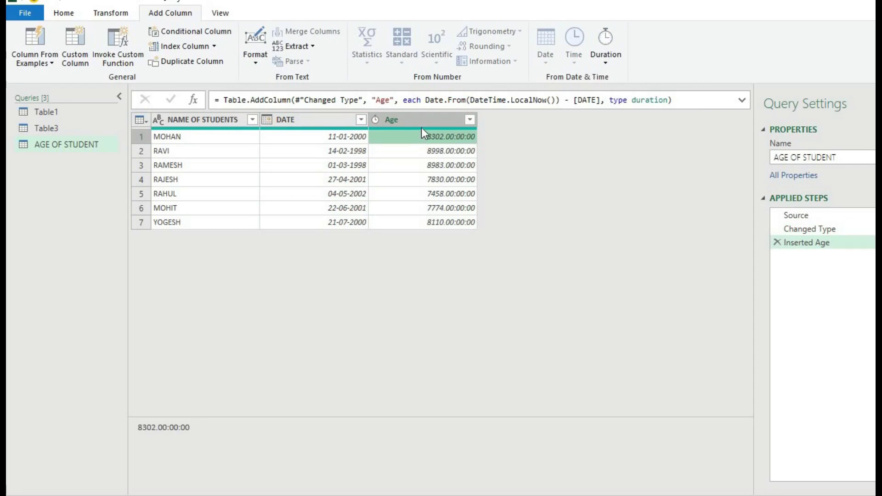
# - Add a separate Total Years column calculated from the Age durations
pyautogui.click(421, 126)
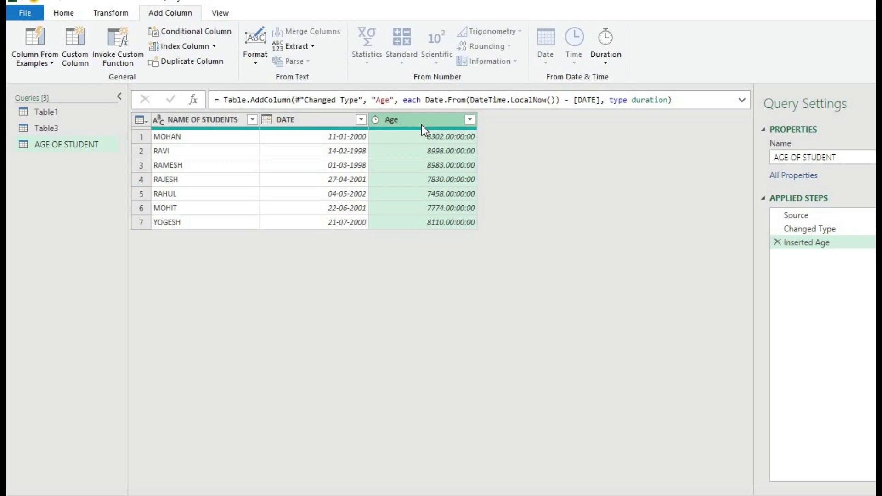
pyautogui.click(597, 64)
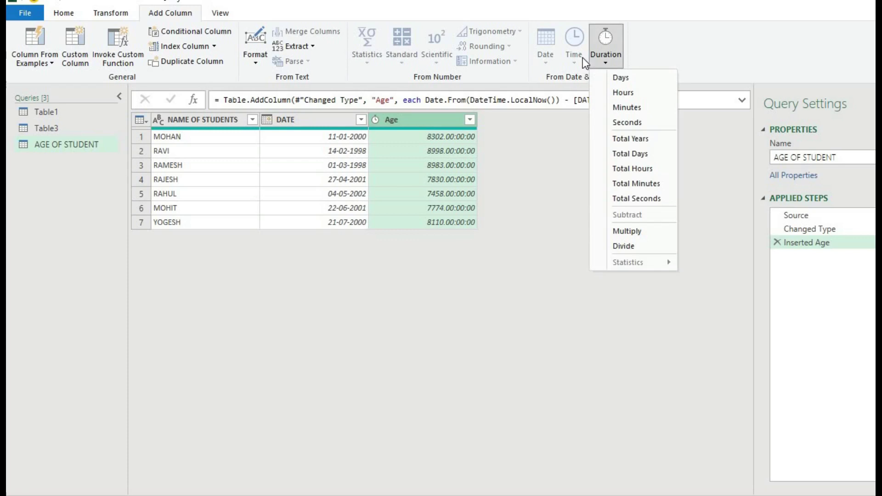
pyautogui.click(582, 57)
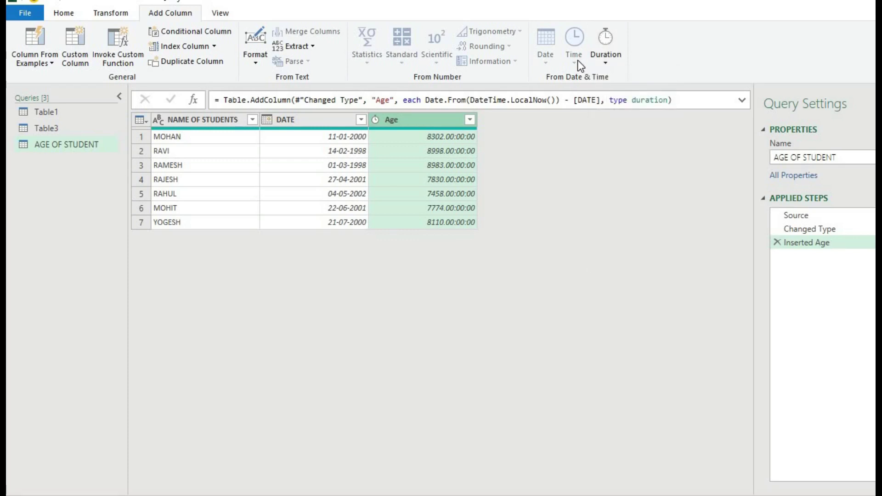
pyautogui.click(608, 56)
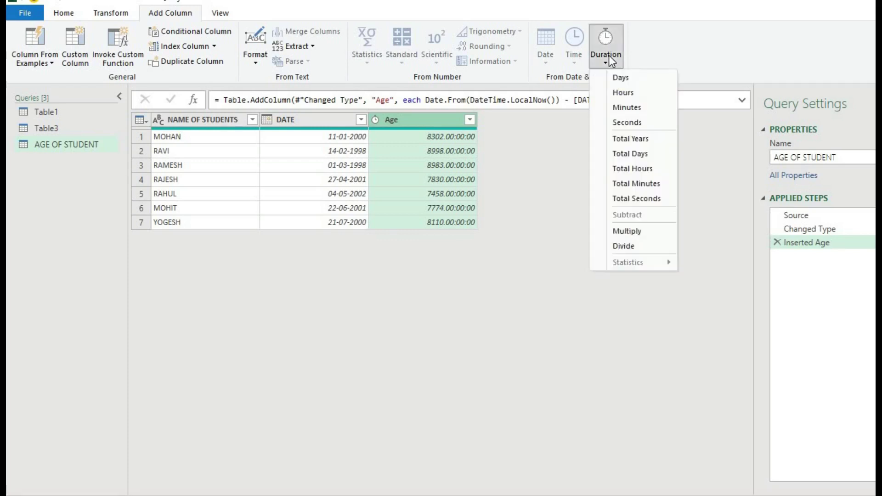
pyautogui.click(627, 137)
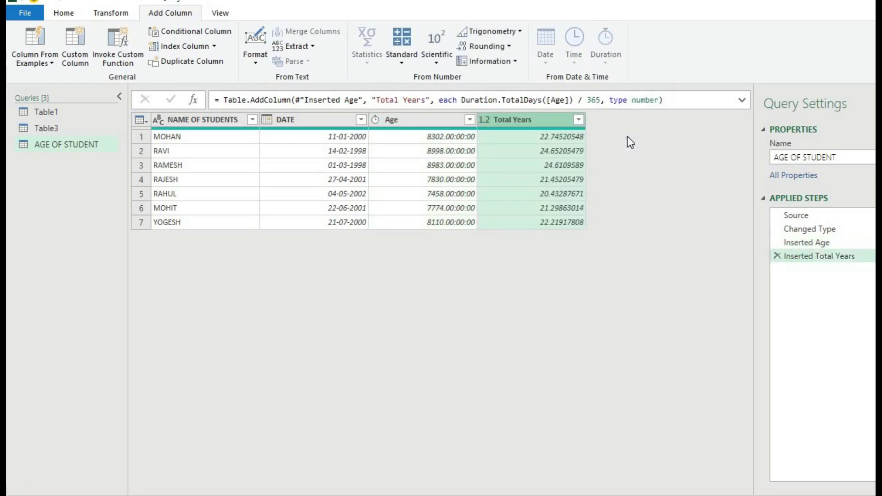
# - Remove the Total Years column from the query
pyautogui.click(577, 120)
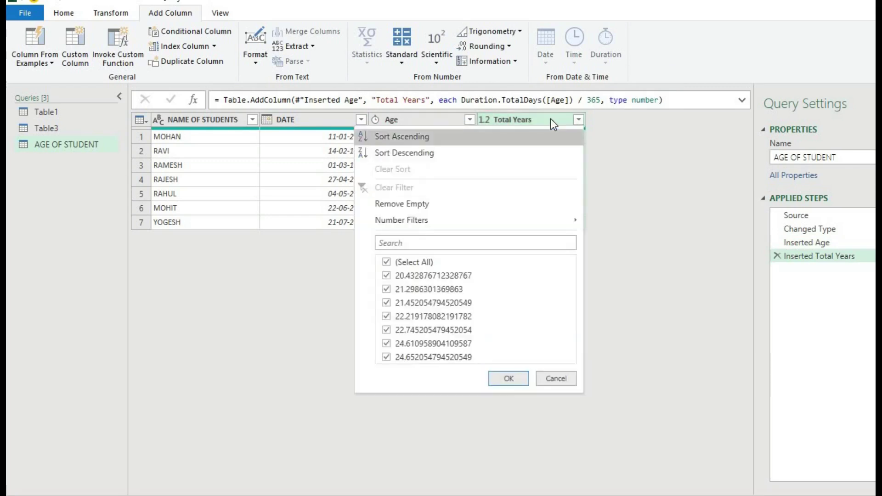
pyautogui.click(550, 120)
pyautogui.rightClick(551, 120)
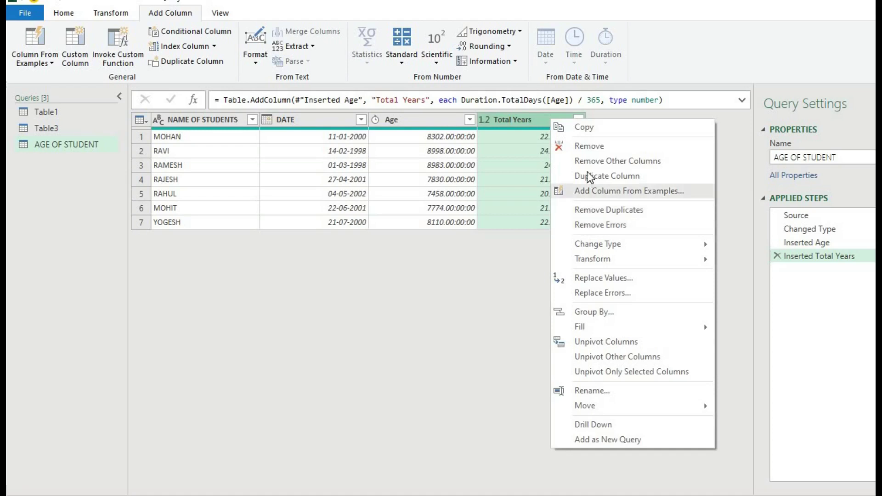
pyautogui.click(563, 145)
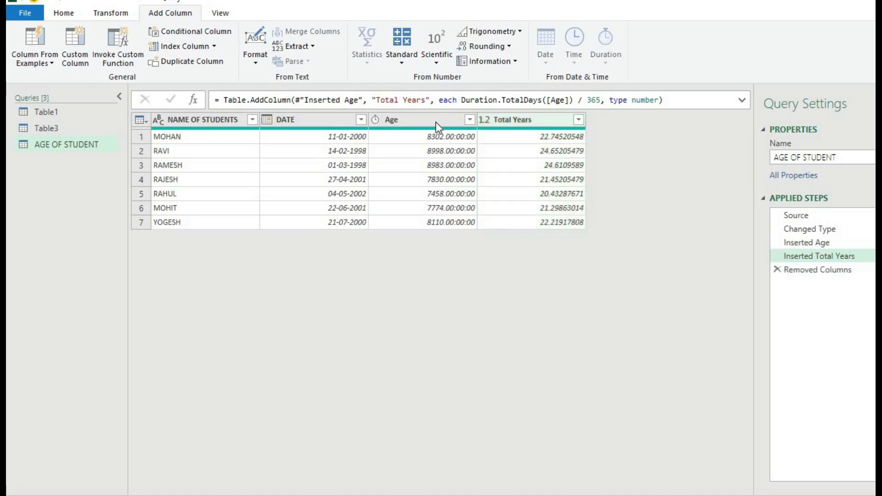
# - Transform the Age column's durations in place into Total Years
pyautogui.click(128, 15)
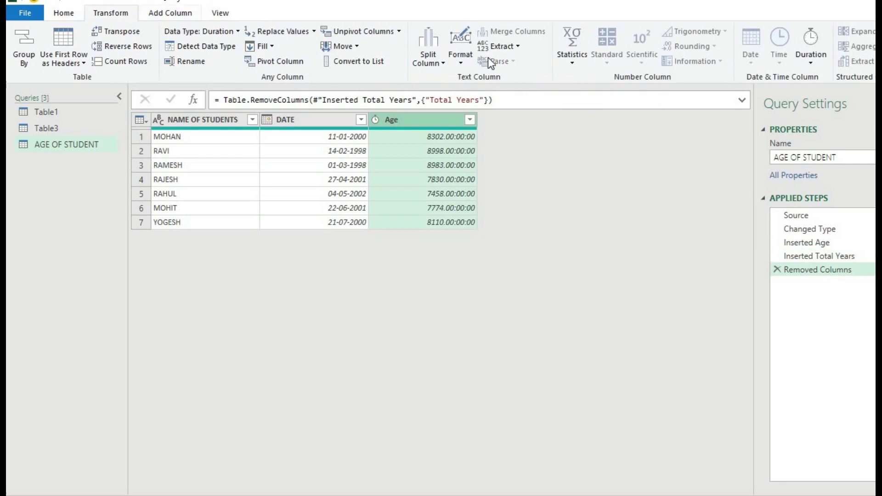
pyautogui.click(807, 59)
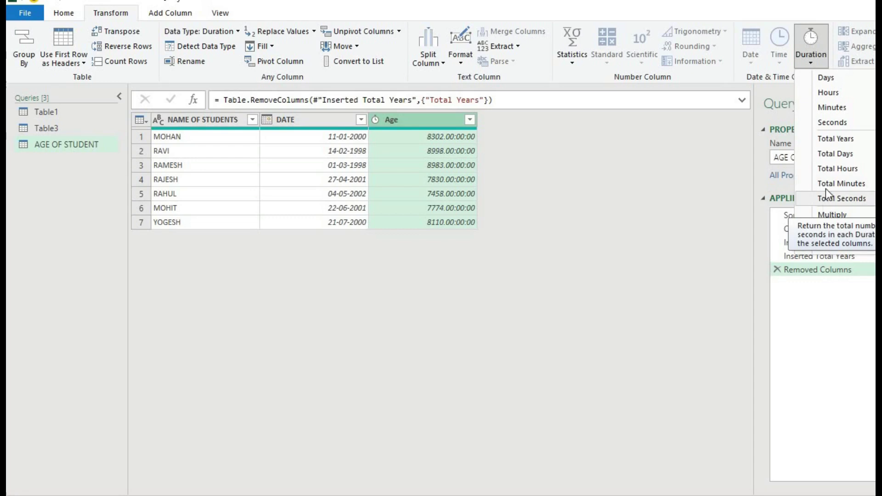
pyautogui.click(824, 143)
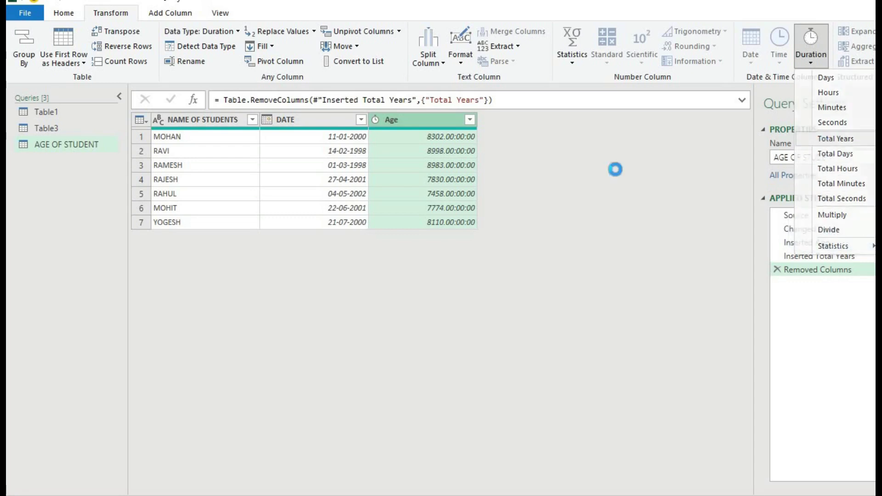
pyautogui.click(446, 135)
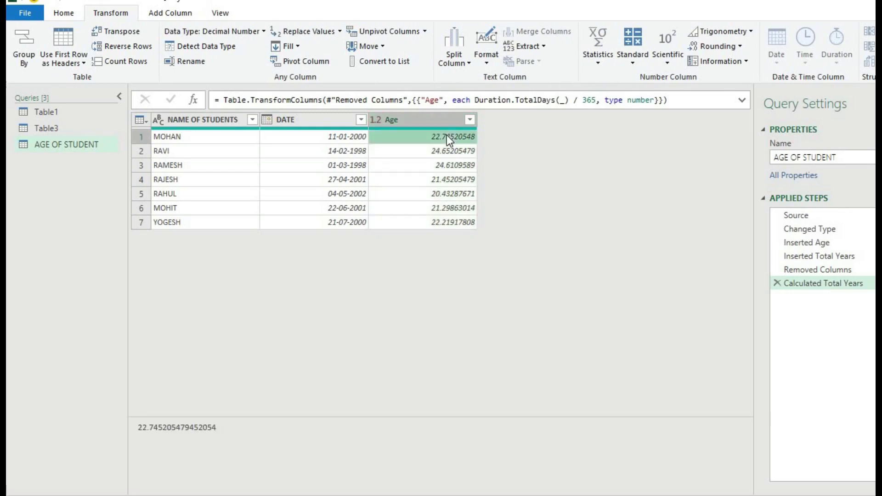
# - Change the Age column's data type to Whole Number
pyautogui.click(377, 121)
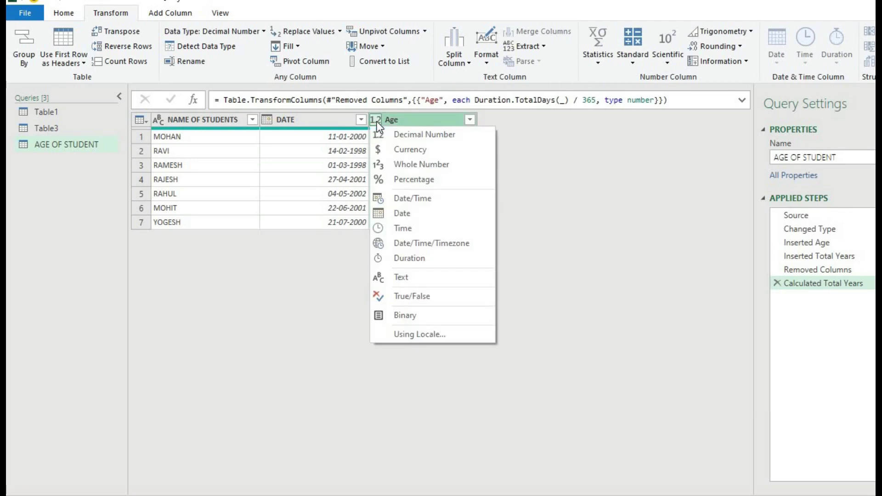
pyautogui.click(398, 166)
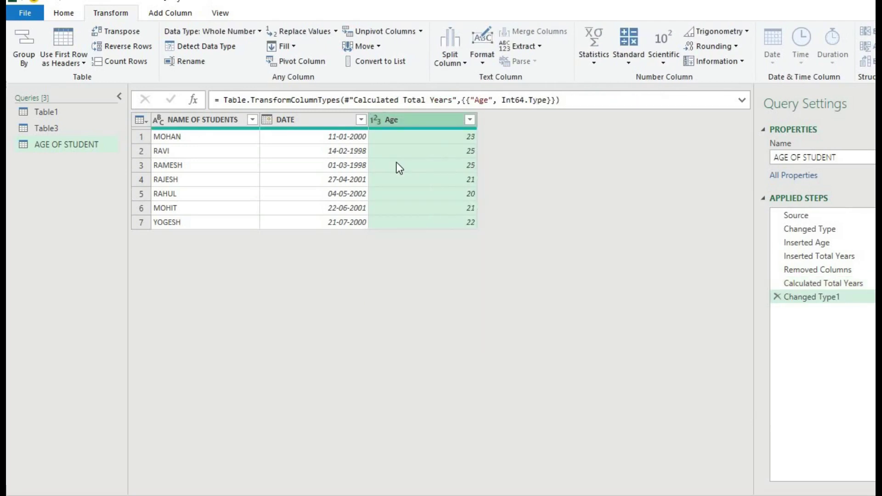
pyautogui.click(426, 139)
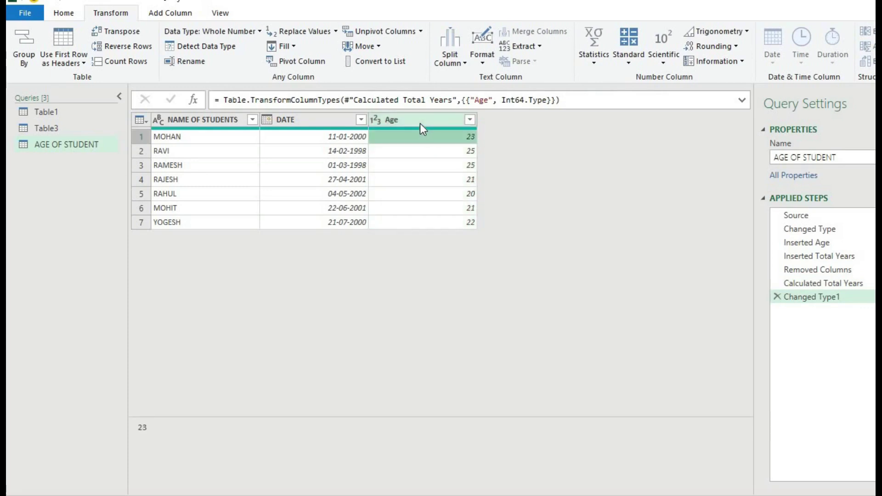
# - Rename the Age column as Age OF STUDENTS
pyautogui.doubleClick(420, 123)
pyautogui.click(422, 123)
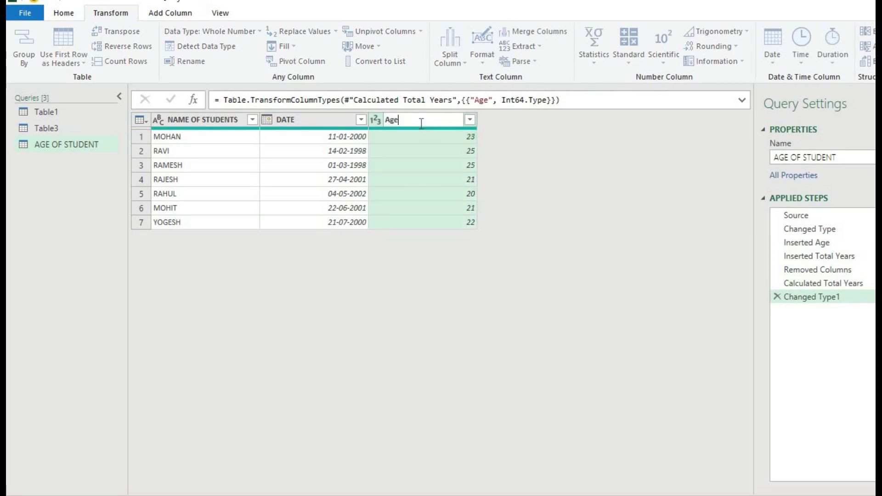
pyautogui.write('OF STUDENTS')
pyautogui.press('Return')
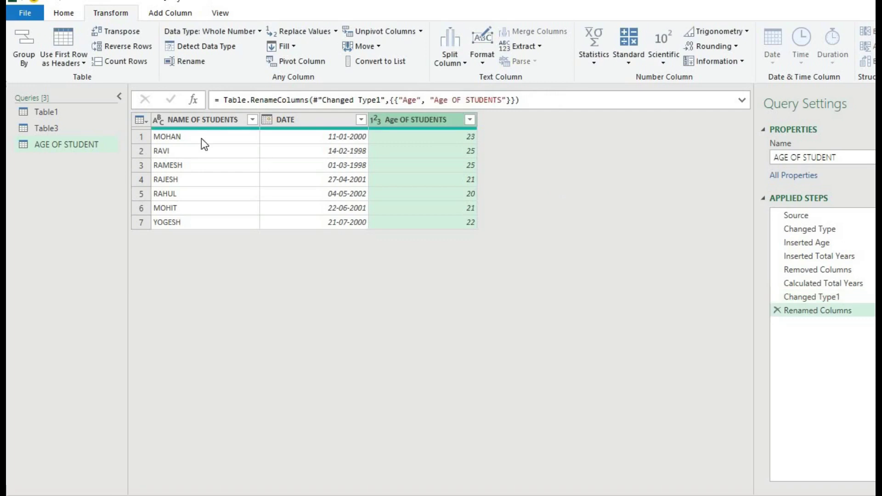
# - Close the query editor and load the AGE OF STUDENT query into a new worksheet
pyautogui.click(68, 17)
pyautogui.click(37, 61)
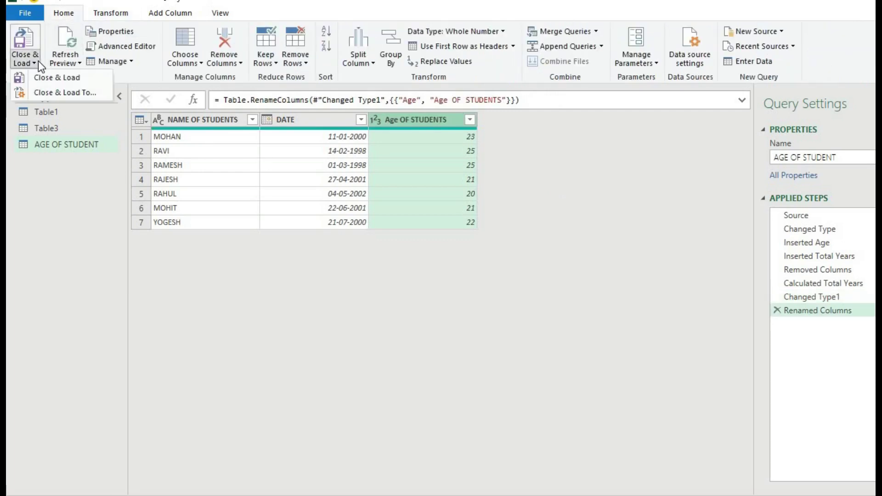
pyautogui.click(43, 76)
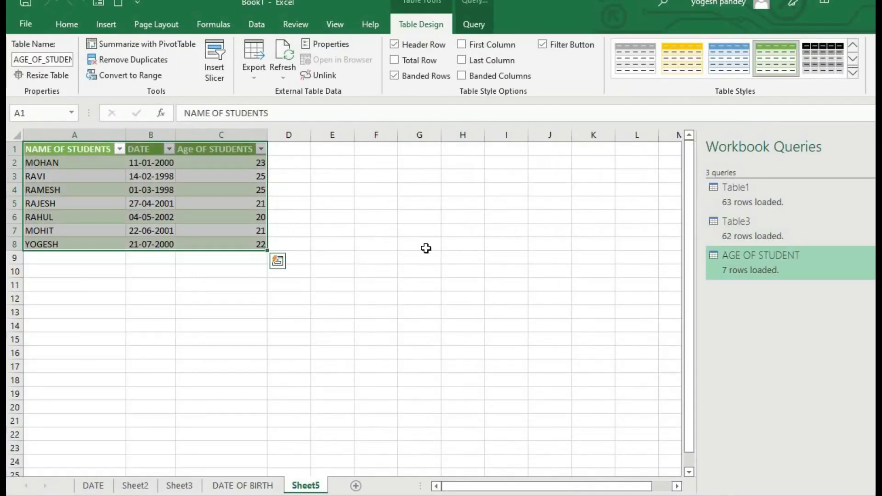
pyautogui.click(220, 271)
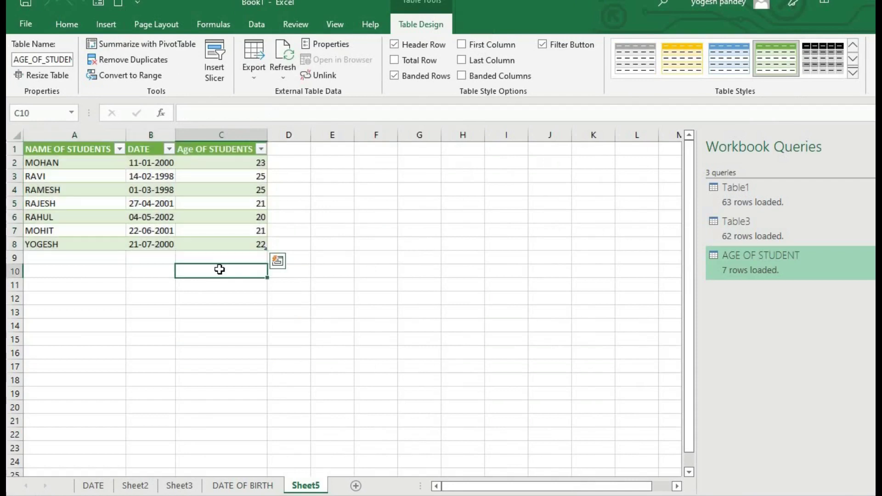
# - Review the loaded student ages on Sheet5 and compare them with the source table on the DATE OF BIRTH sheet
pyautogui.click(231, 164)
pyautogui.click(230, 179)
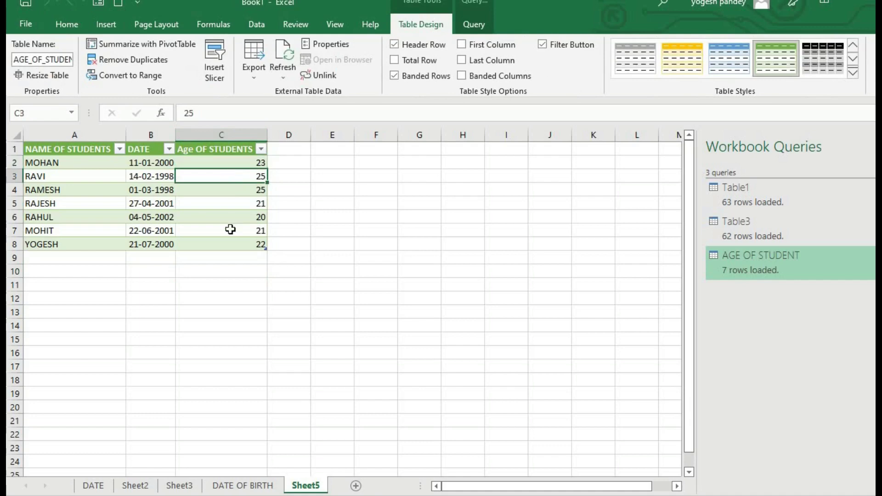
pyautogui.click(230, 229)
pyautogui.click(242, 484)
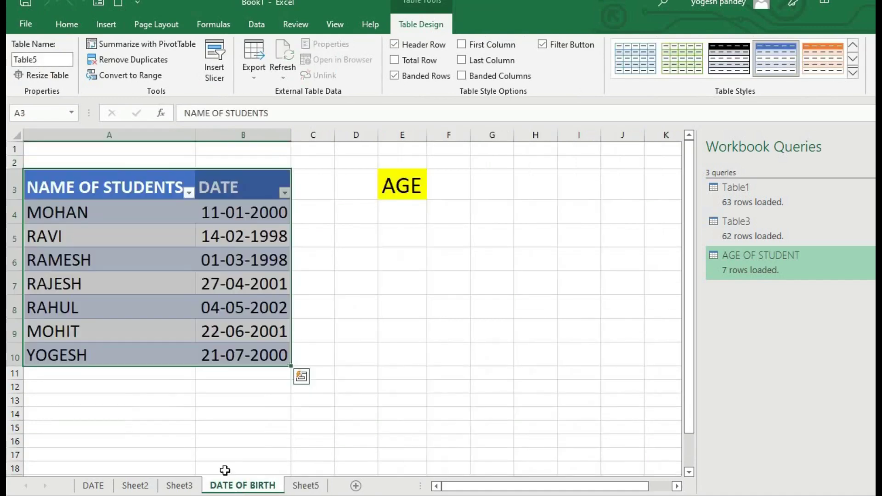
pyautogui.click(131, 384)
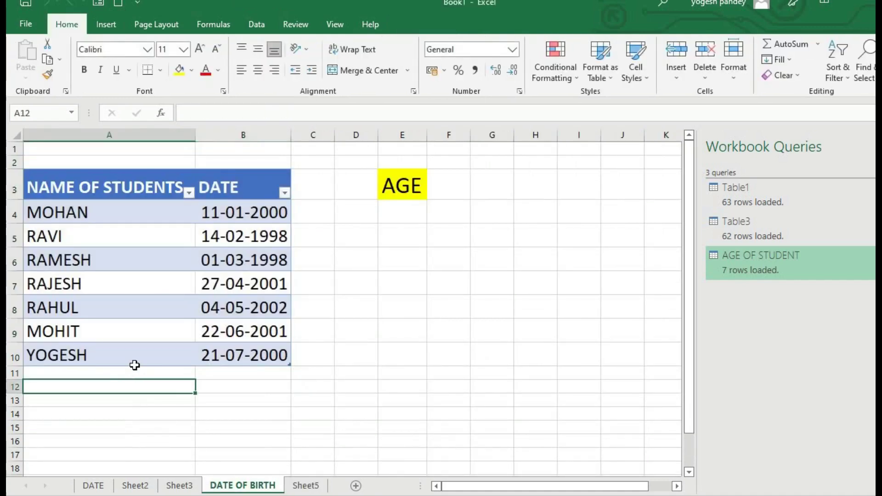
pyautogui.click(135, 364)
pyautogui.click(214, 364)
pyautogui.click(219, 369)
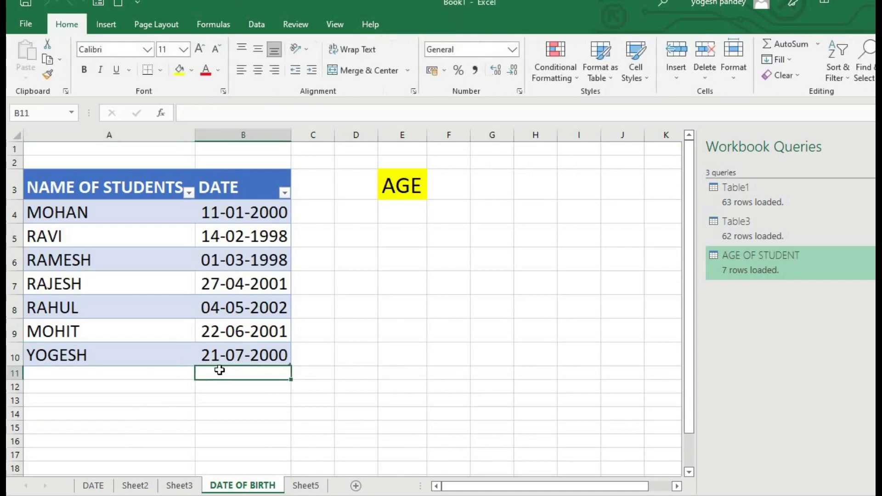
pyautogui.click(304, 485)
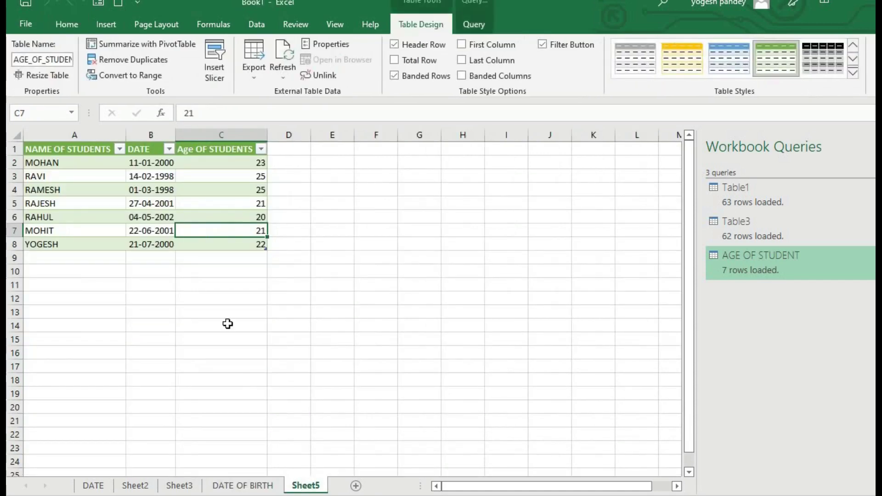
pyautogui.click(227, 324)
pyautogui.click(206, 229)
pyautogui.click(209, 189)
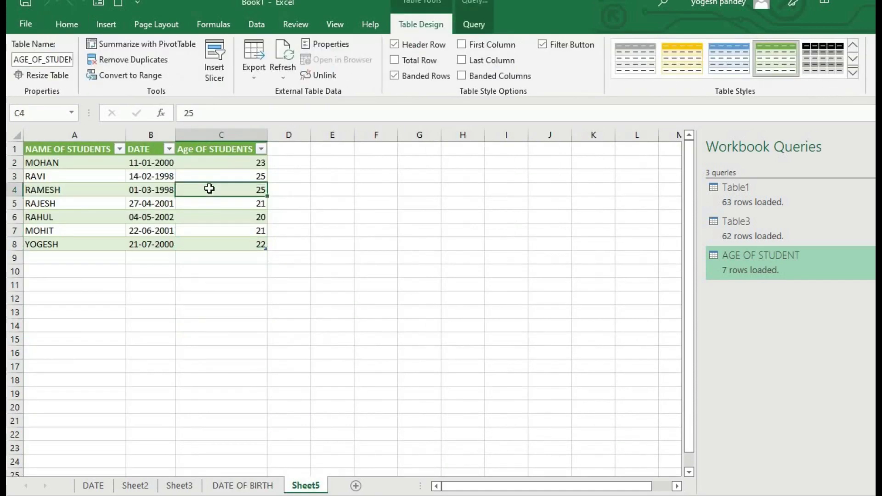
pyautogui.click(115, 188)
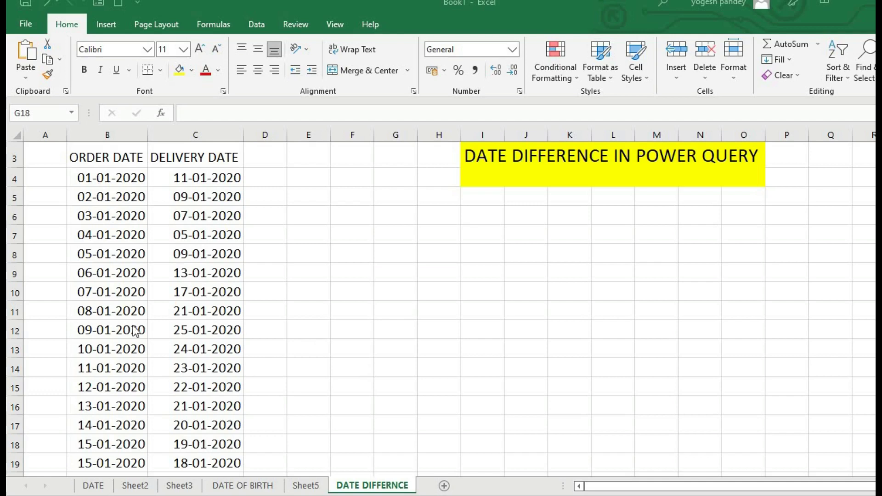
# - Examine the ORDER DATE and DELIVERY DATE columns on the DATE DIFFERNCE sheet
pyautogui.click(224, 179)
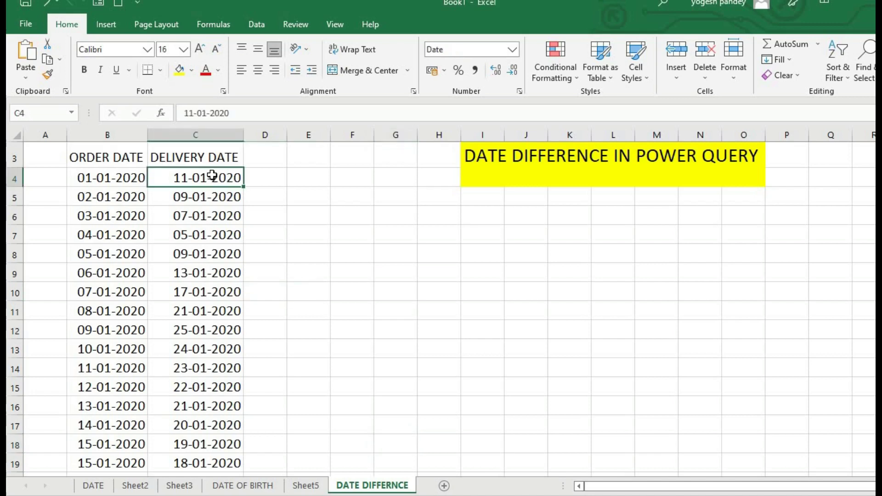
pyautogui.click(140, 162)
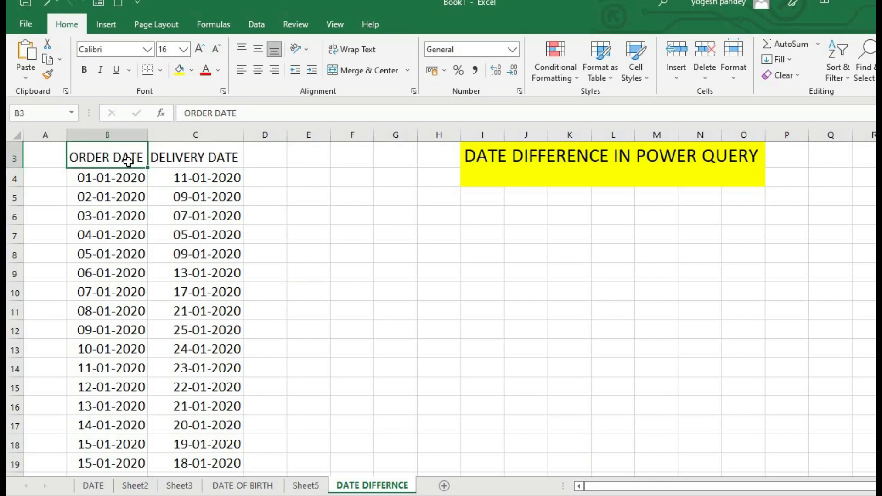
pyautogui.click(256, 176)
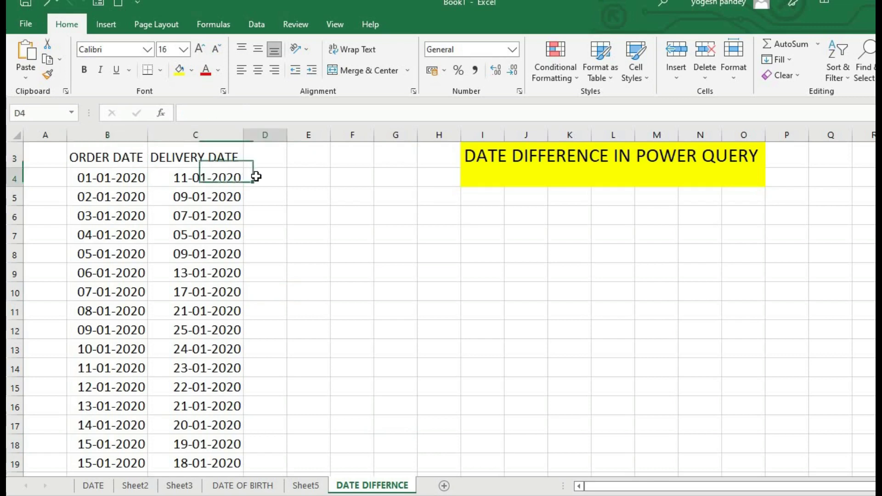
pyautogui.click(232, 177)
pyautogui.click(137, 177)
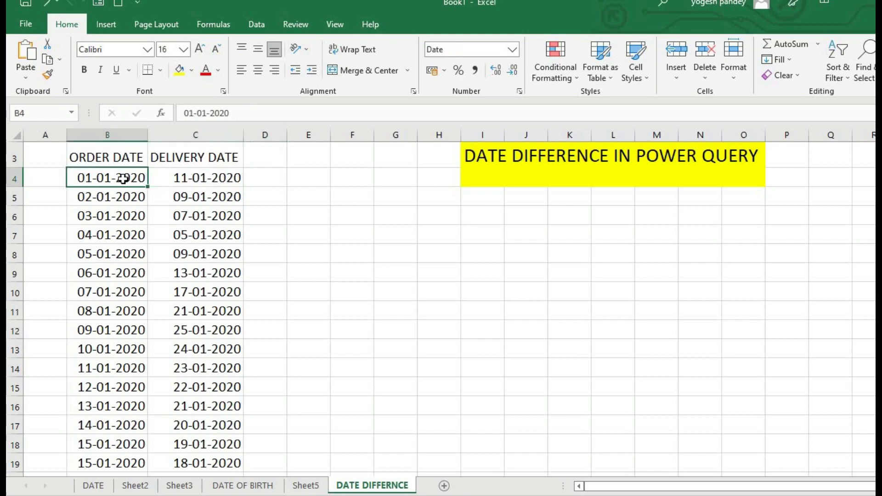
# - Create a table with headers from the ORDER DATE and DELIVERY DATE range B3:C20 and open it in the query editor
pyautogui.click(181, 171)
pyautogui.click(114, 183)
pyautogui.click(186, 195)
pyautogui.click(122, 159)
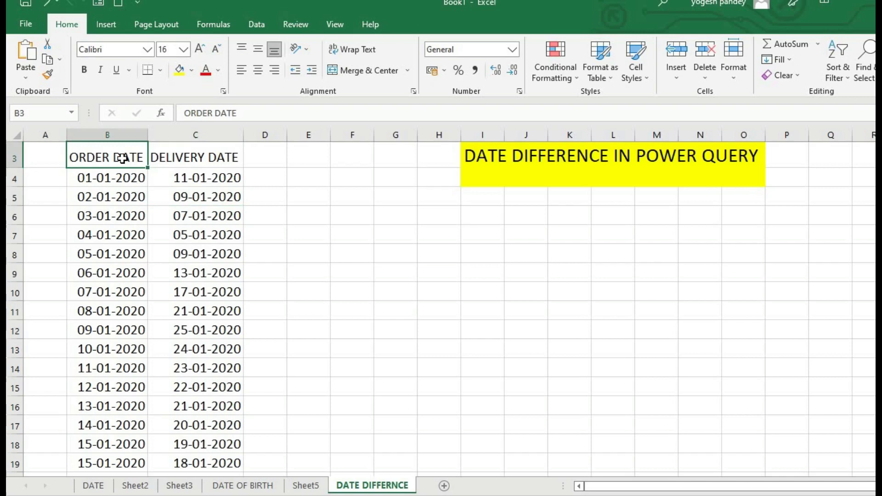
pyautogui.click(251, 34)
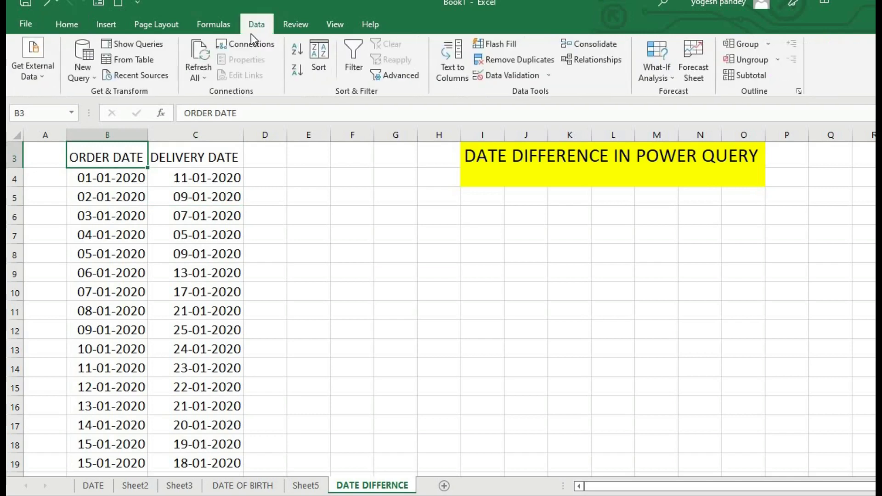
pyautogui.click(143, 65)
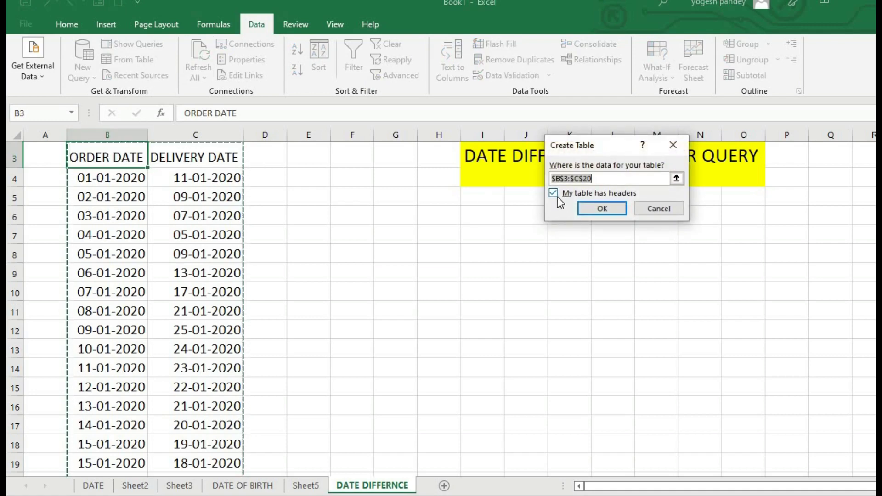
pyautogui.click(621, 210)
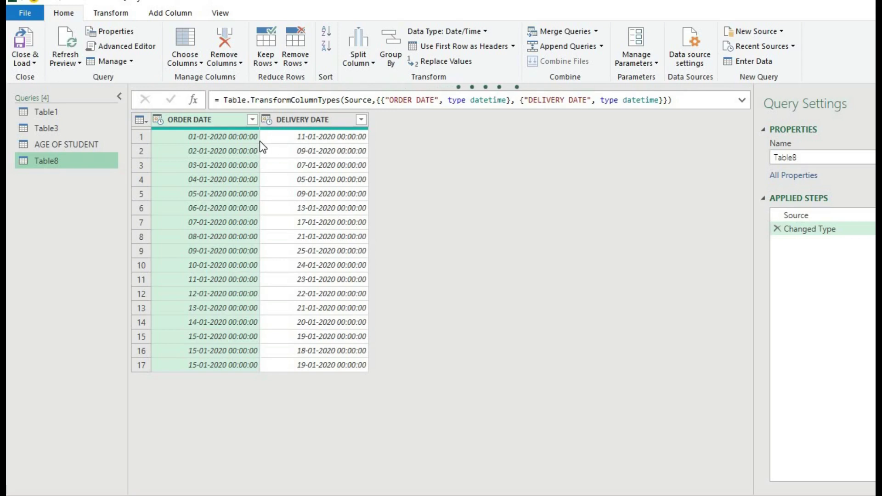
# - Change the data type of the ORDER DATE and DELIVERY DATE columns to Date, replacing the existing type conversion
pyautogui.keyDown('ctrl'); pyautogui.click(297, 122); pyautogui.keyUp('ctrl')
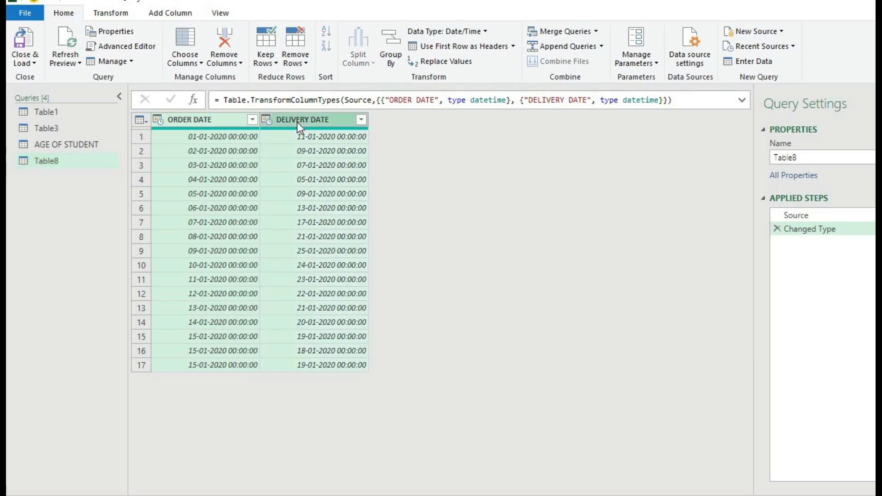
pyautogui.rightClick(297, 122)
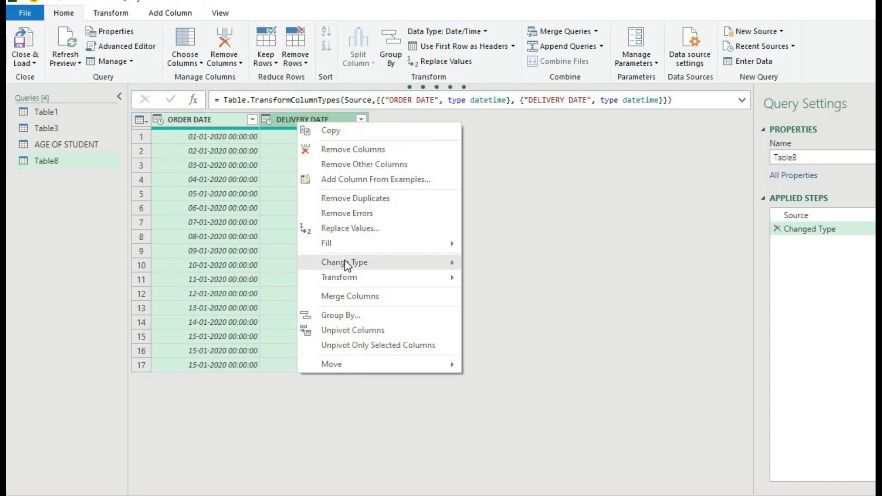
pyautogui.moveTo(345, 262)
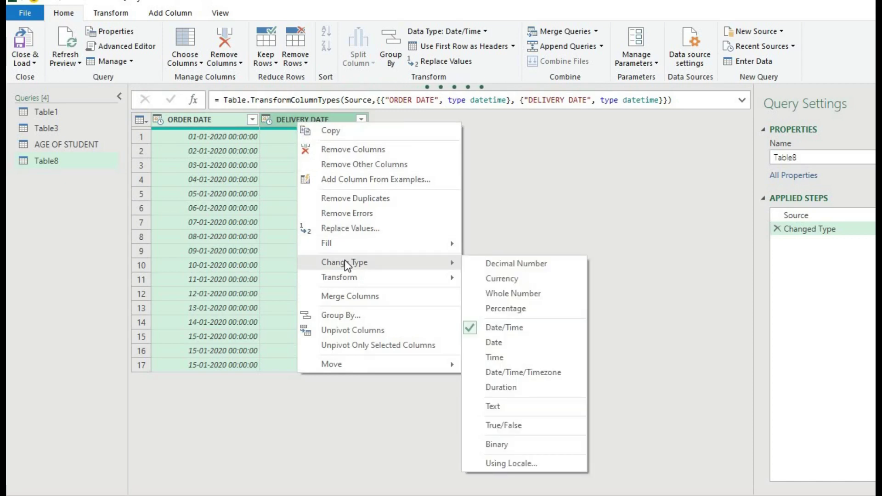
pyautogui.click(502, 341)
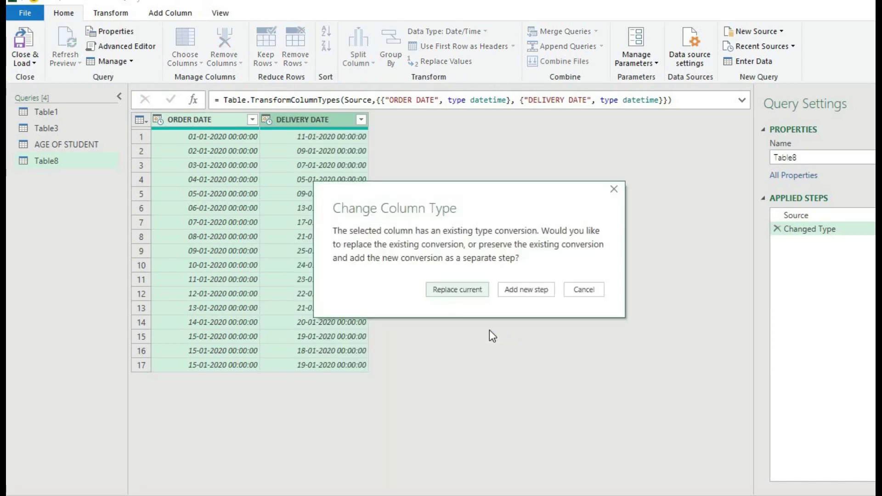
pyautogui.click(471, 294)
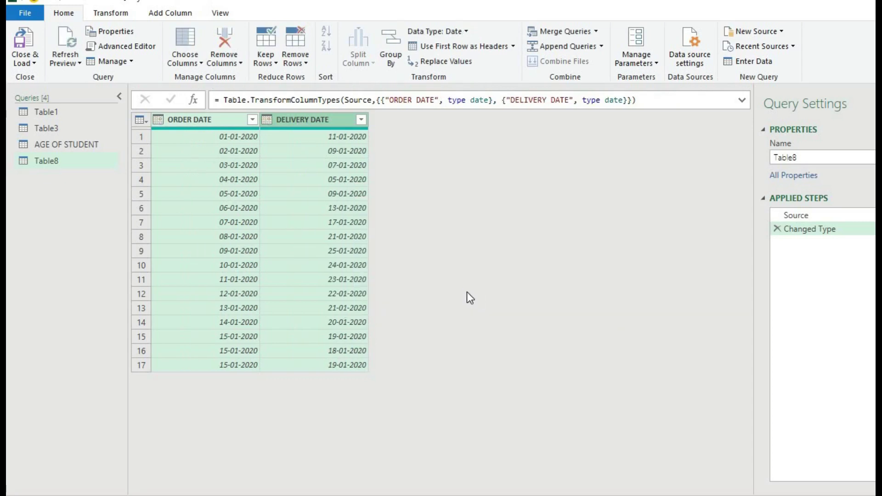
# - Add a column that subtracts ORDER DATE from DELIVERY DATE in days
pyautogui.click(273, 127)
pyautogui.click(219, 135)
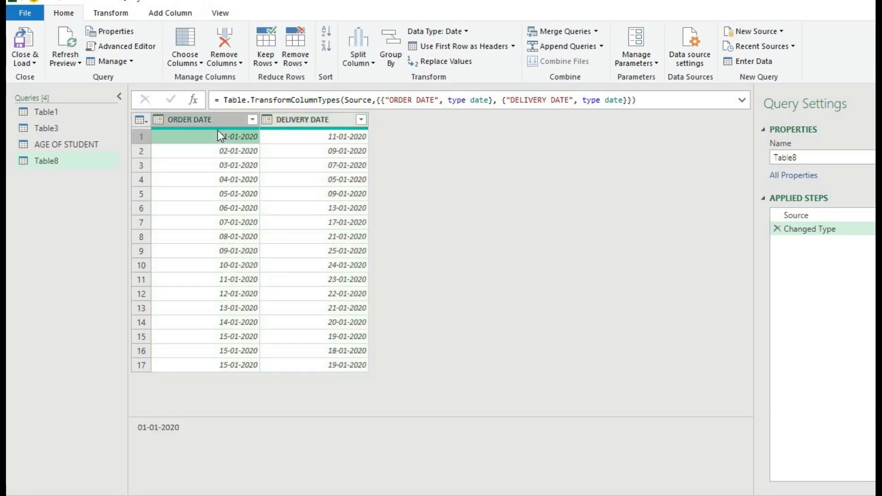
pyautogui.click(316, 136)
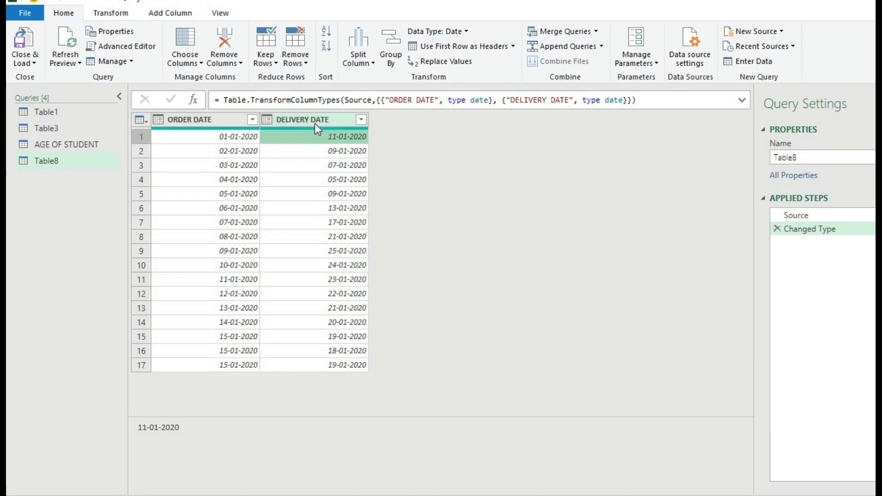
pyautogui.click(315, 123)
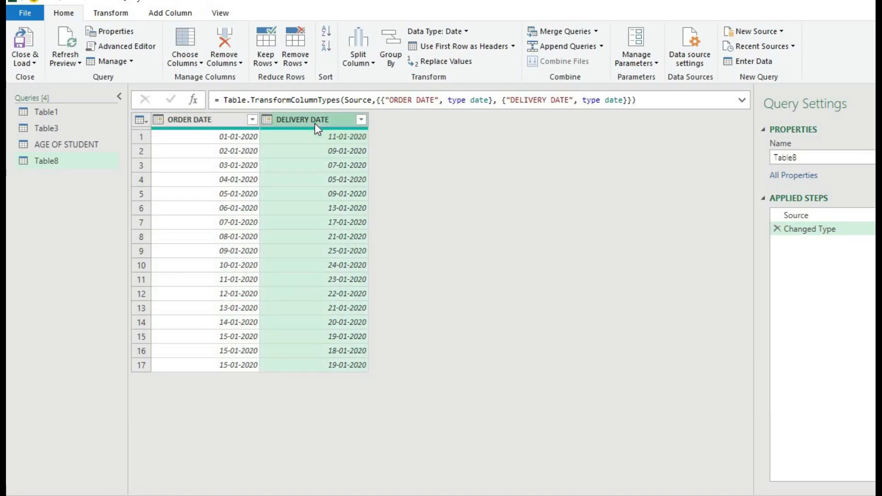
pyautogui.keyDown('ctrl'); pyautogui.click(228, 123); pyautogui.keyUp('ctrl')
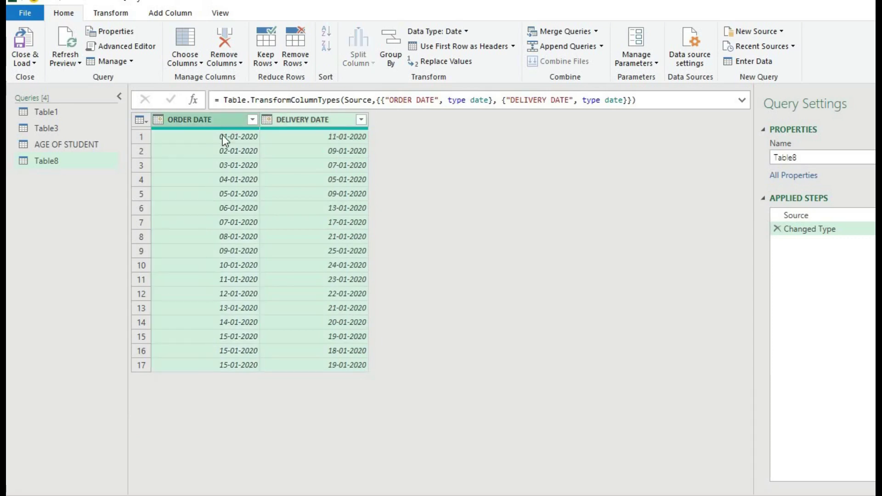
pyautogui.click(185, 13)
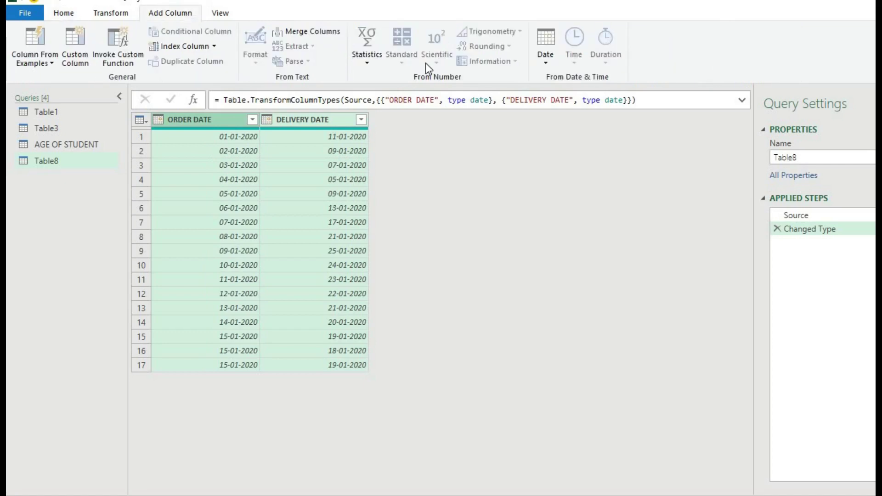
pyautogui.click(545, 64)
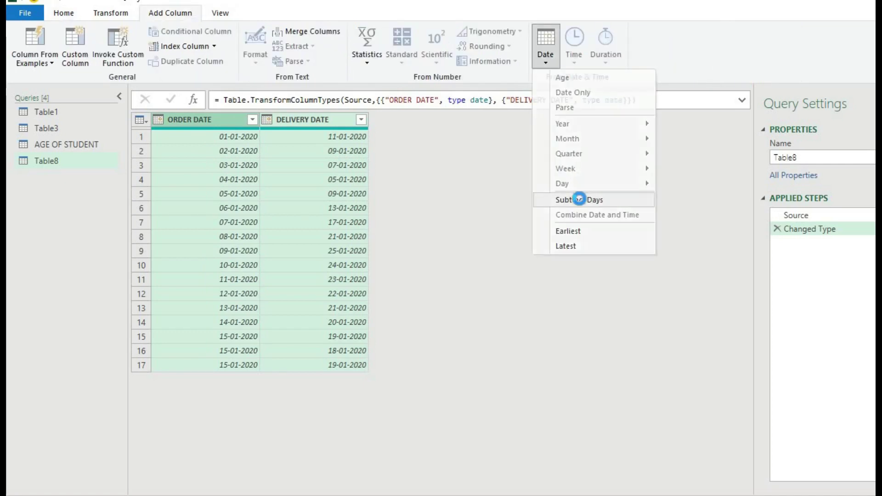
pyautogui.click(579, 199)
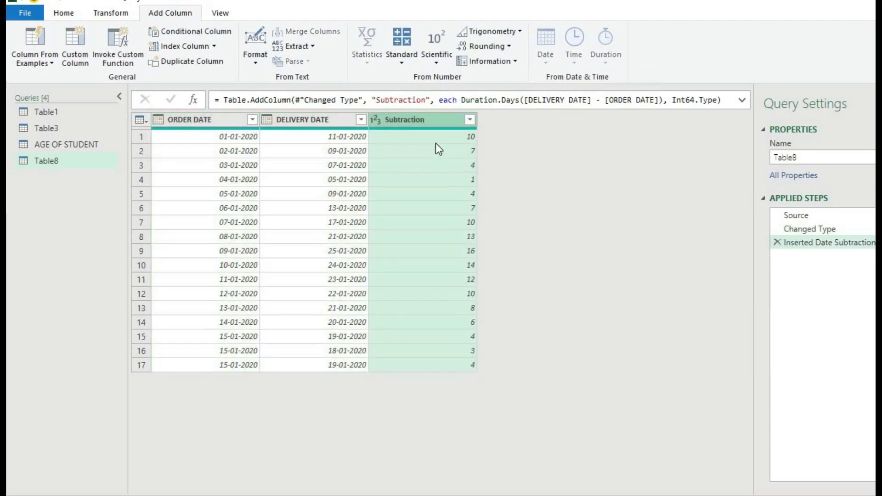
# - Rename the Subtraction column as TIME OF DELEIVERY FORM ORDER
pyautogui.doubleClick(417, 119)
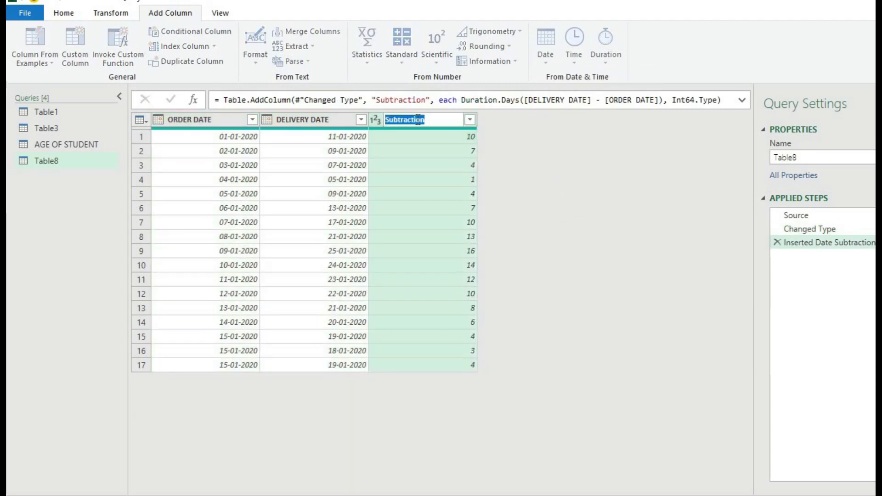
pyautogui.click(418, 120)
pyautogui.doubleClick(418, 119)
pyautogui.write('TIME O')
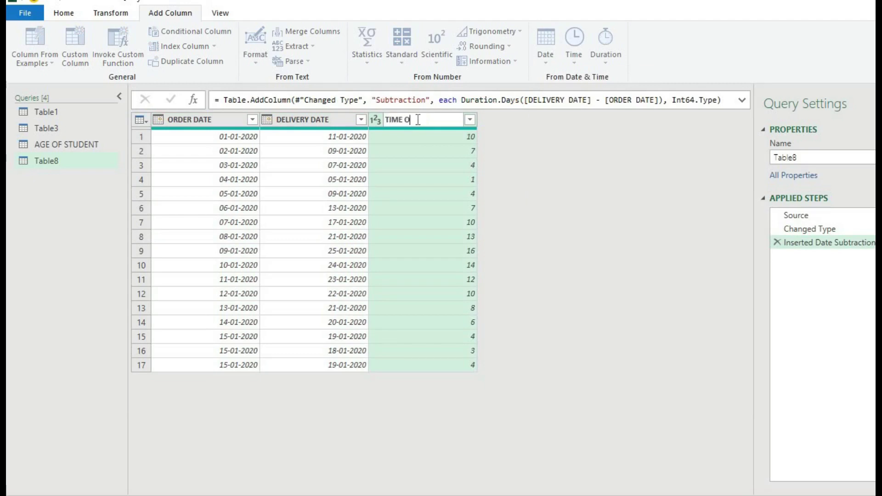
pyautogui.write('F DIL')
pyautogui.press('BackSpace')
pyautogui.press('BackSpace')
pyautogui.write('ELEIVE')
pyautogui.write('RY FORM')
pyautogui.write(' O')
pyautogui.write('RDER')
pyautogui.press('Return')
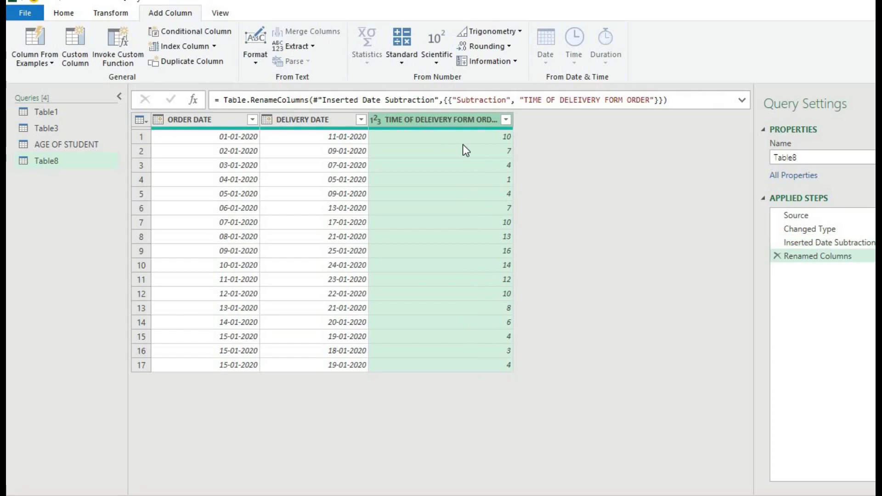
# - Check several day differences in the renamed column, and close the query editor, loading the Table8 query into a new worksheet
pyautogui.click(462, 138)
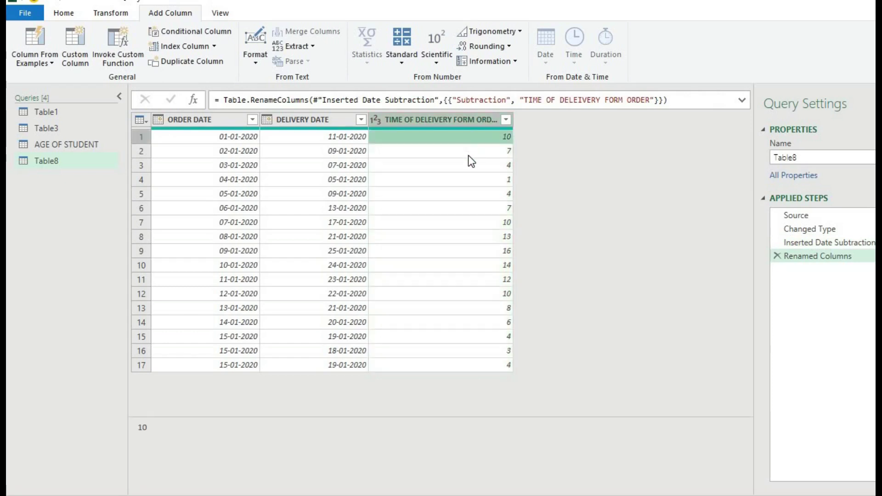
pyautogui.click(467, 154)
pyautogui.click(469, 198)
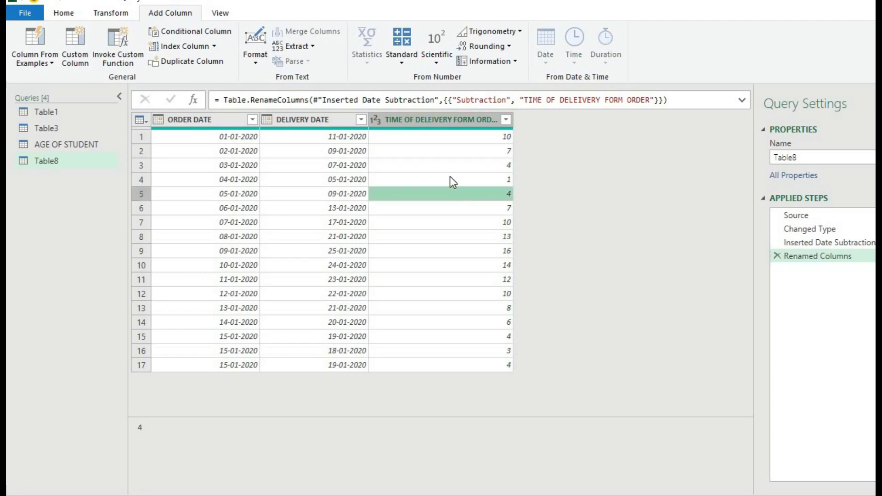
pyautogui.click(450, 178)
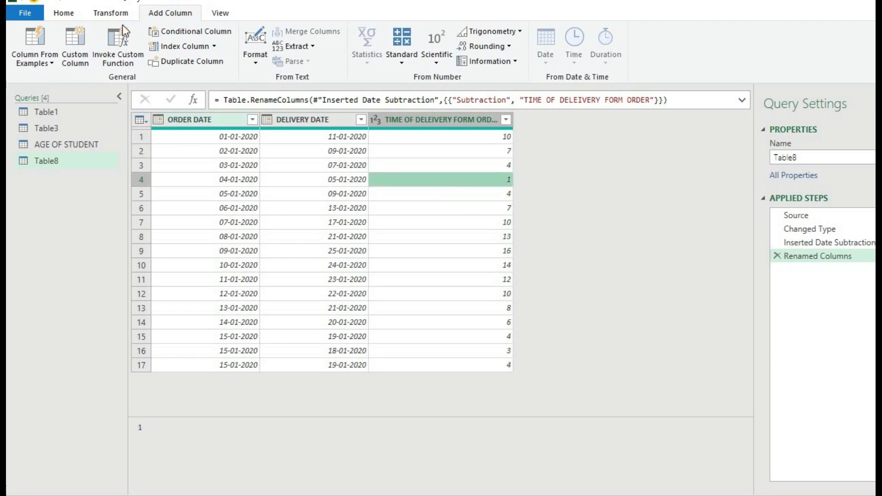
pyautogui.click(75, 15)
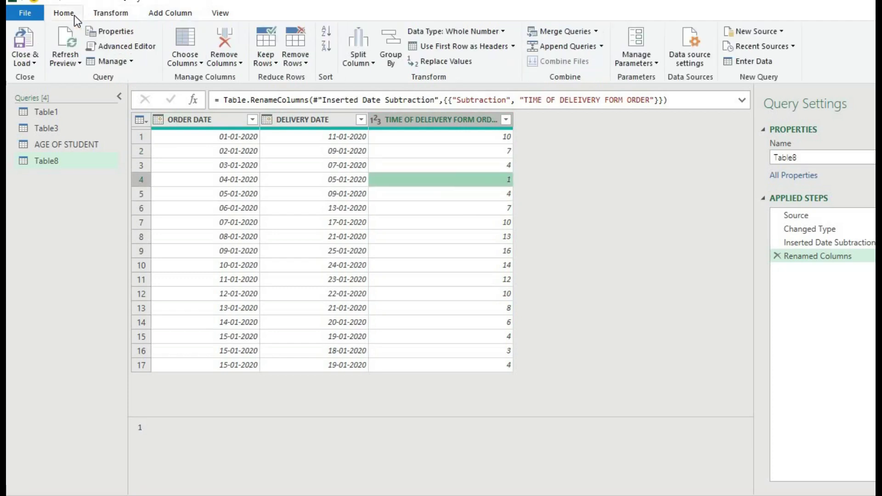
pyautogui.click(37, 65)
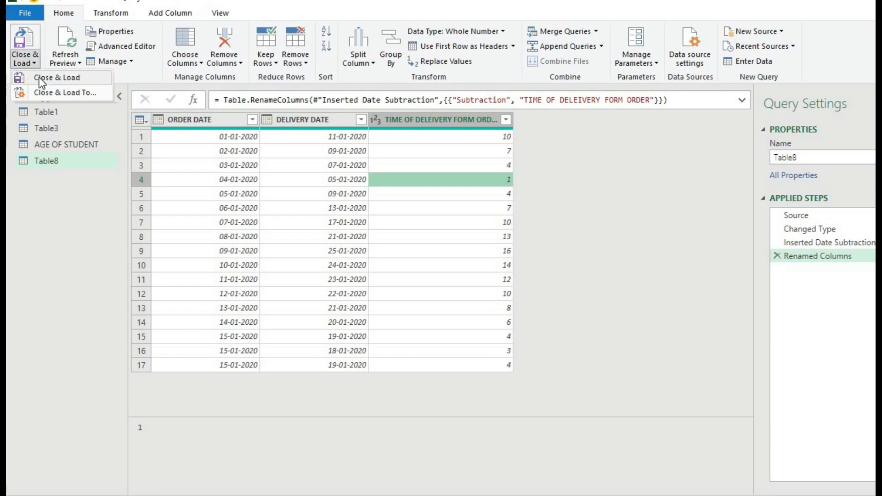
pyautogui.click(40, 78)
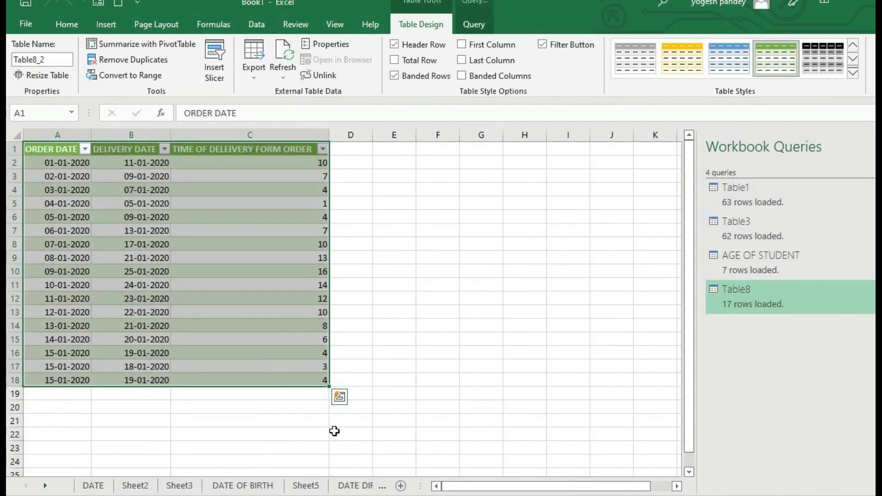
# - Compare the source table on the DATE DIFFERNCE sheet with the loaded day differences on Sheet7
pyautogui.click(305, 484)
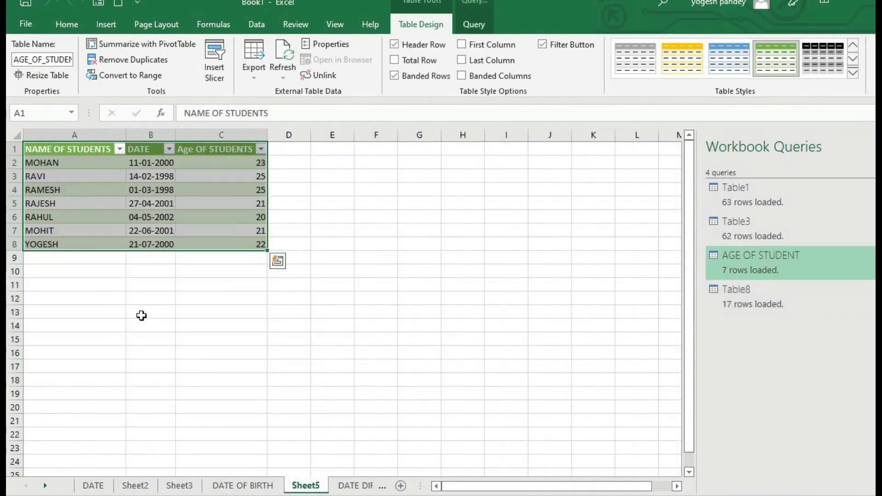
pyautogui.click(354, 483)
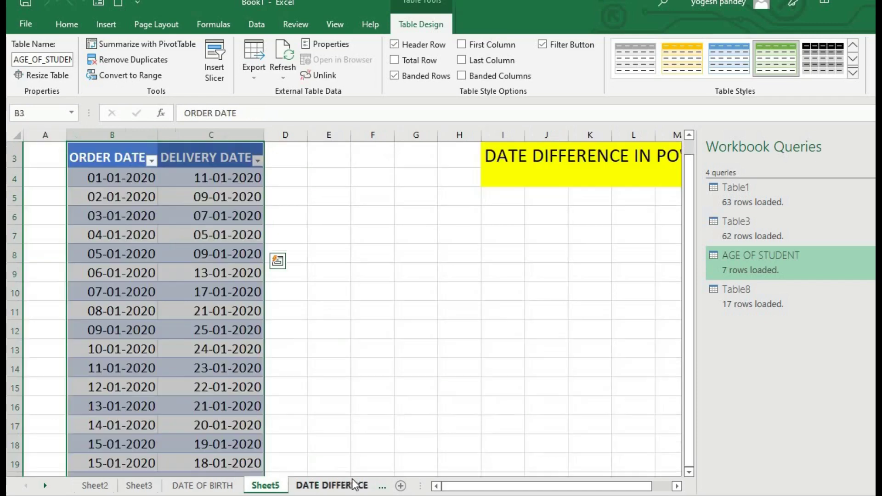
pyautogui.click(225, 400)
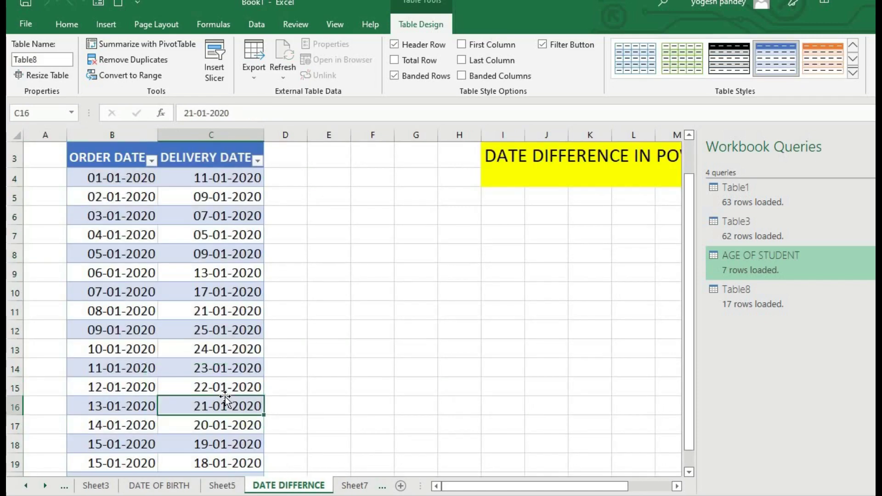
pyautogui.click(352, 486)
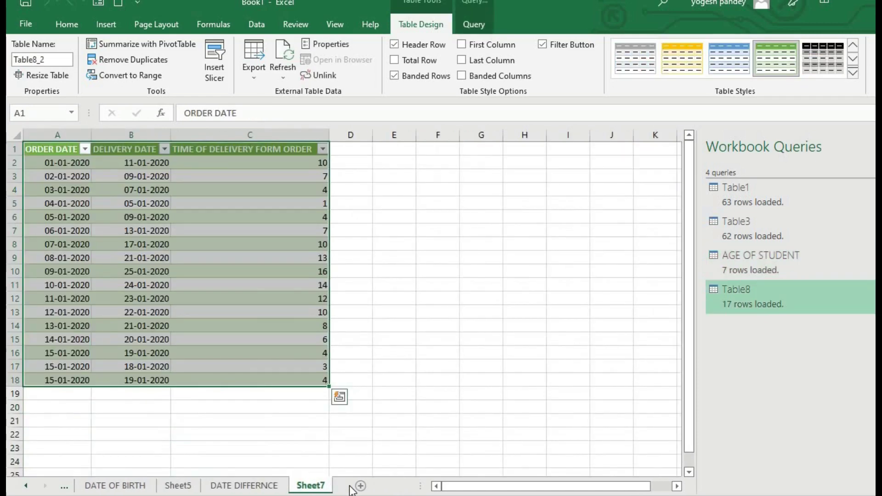
pyautogui.click(252, 239)
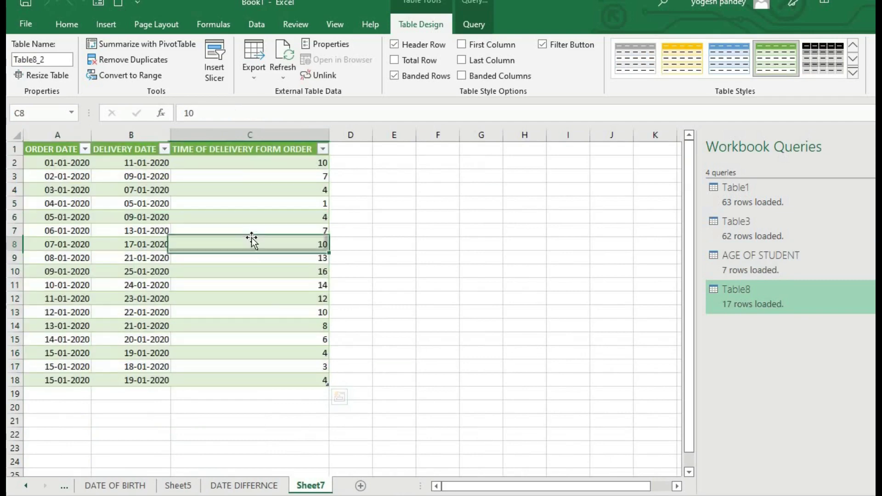
# - Append a new row to the order table on the DATE DIFFERNCE sheet with ORDER DATE 16-1-2020
pyautogui.click(265, 485)
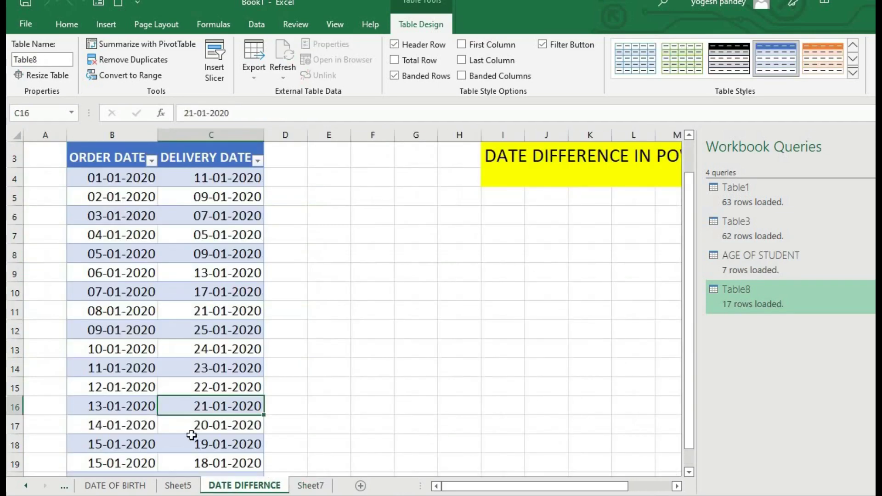
pyautogui.press('Down')
pyautogui.press('Down')
pyautogui.press('Down')
pyautogui.press('Down')
pyautogui.press('Down')
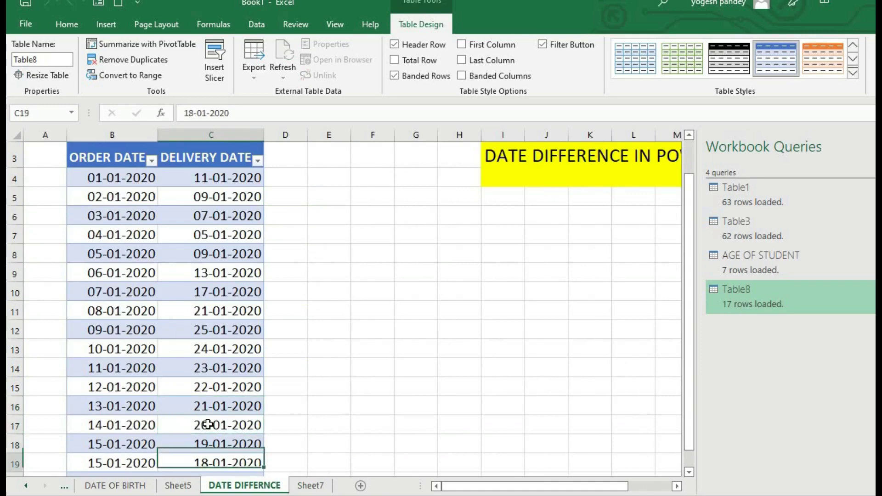
pyautogui.press('Up')
pyautogui.press('Tab')
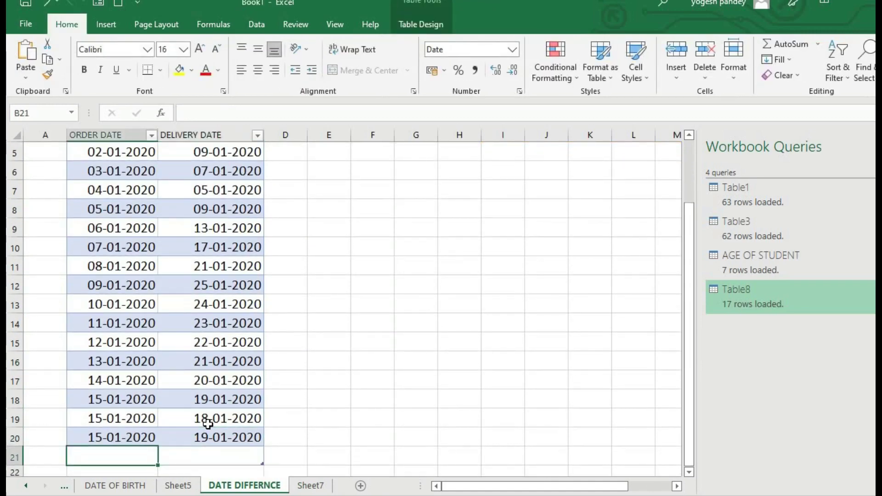
pyautogui.write('16')
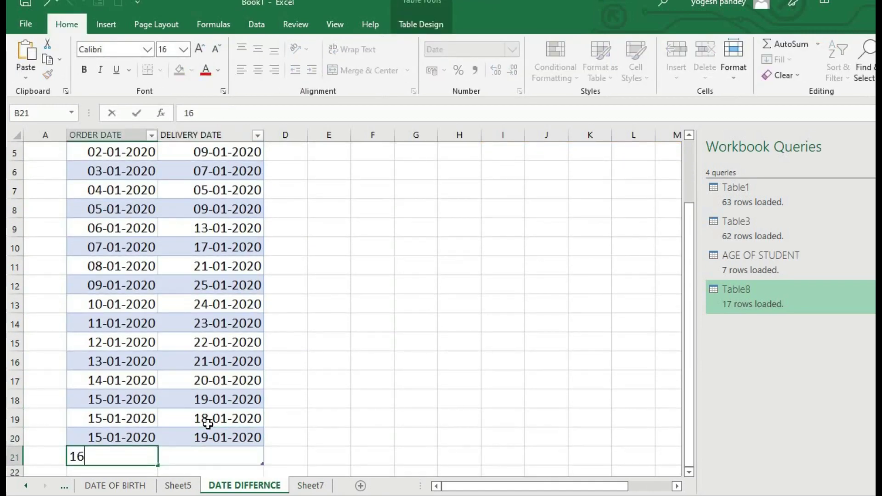
pyautogui.write('-1')
pyautogui.write('-2020')
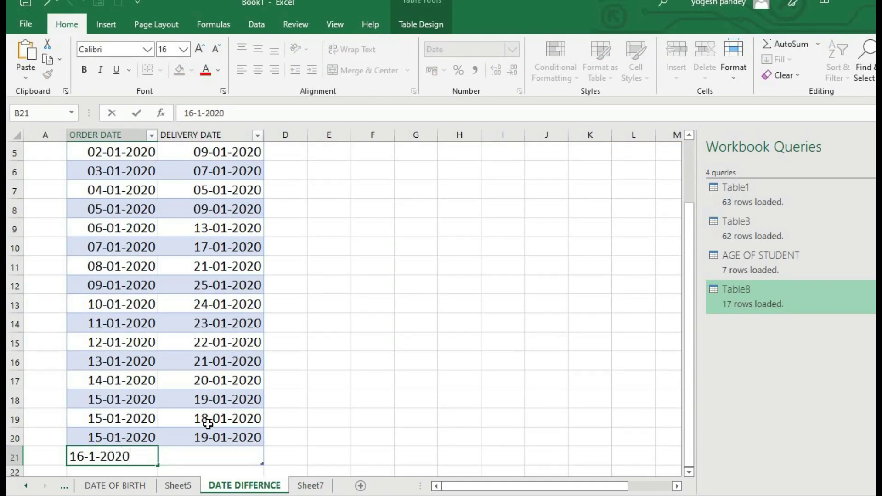
# - Enter 21-1-2020 as the new row's DELIVERY DATE and append another empty row to the table
pyautogui.press('Tab')
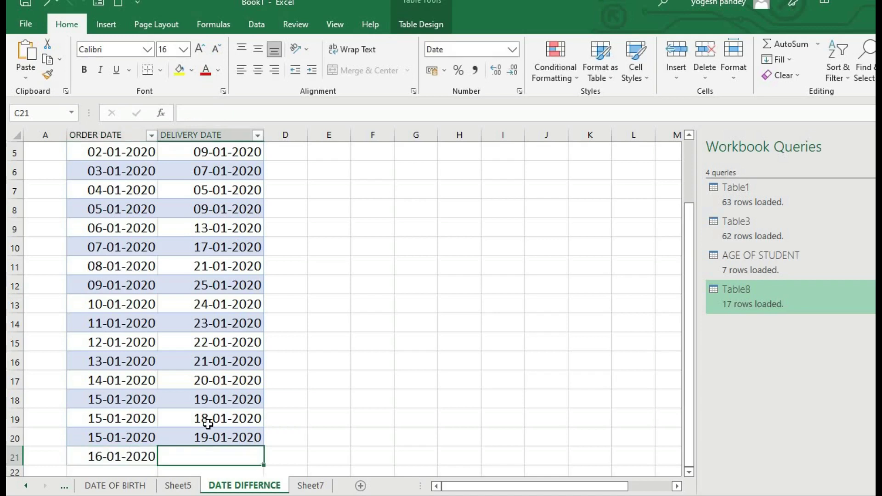
pyautogui.write('1')
pyautogui.press('BackSpace')
pyautogui.write('21')
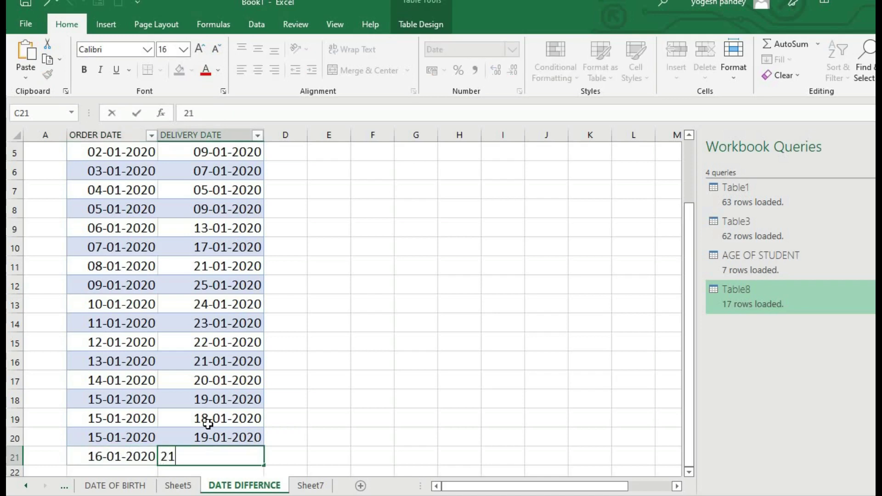
pyautogui.write('-1-2020')
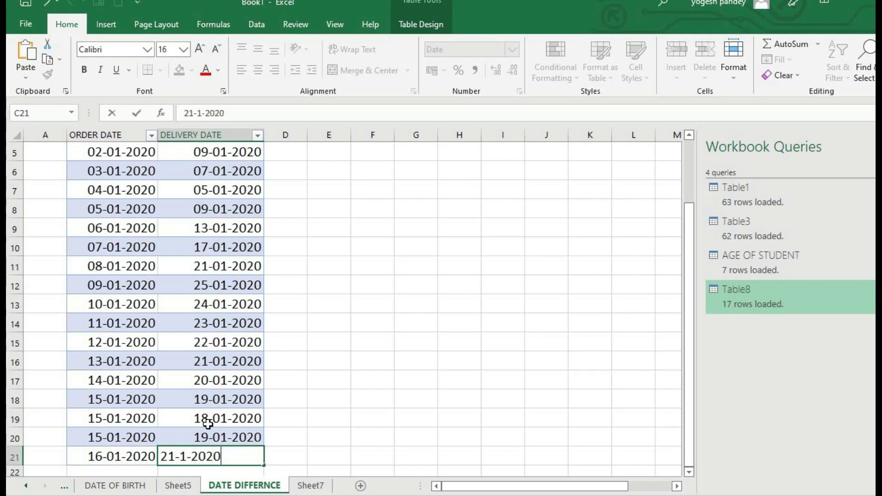
pyautogui.press('Tab')
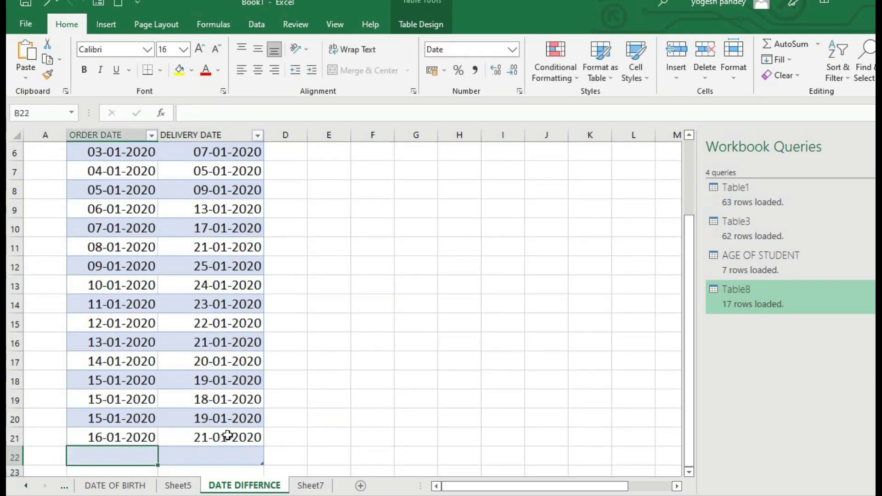
# - Refresh the loaded day-difference table on Sheet7 from the extended order data
pyautogui.click(313, 485)
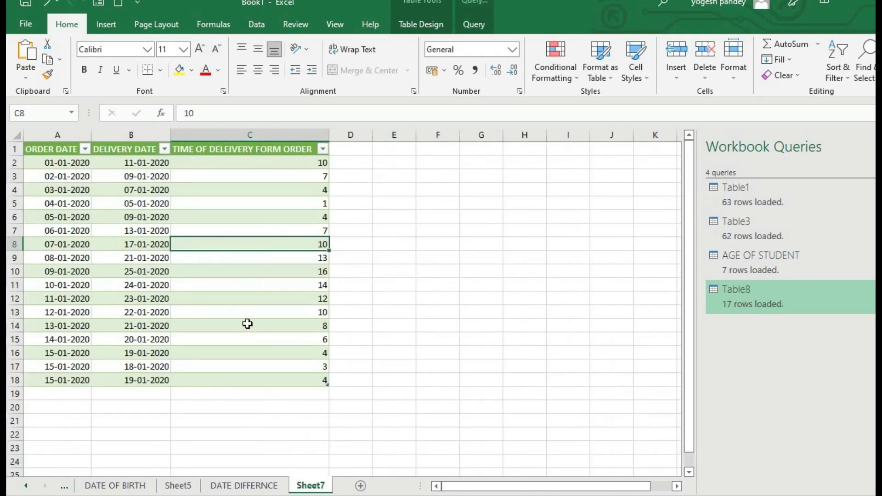
pyautogui.rightClick(247, 323)
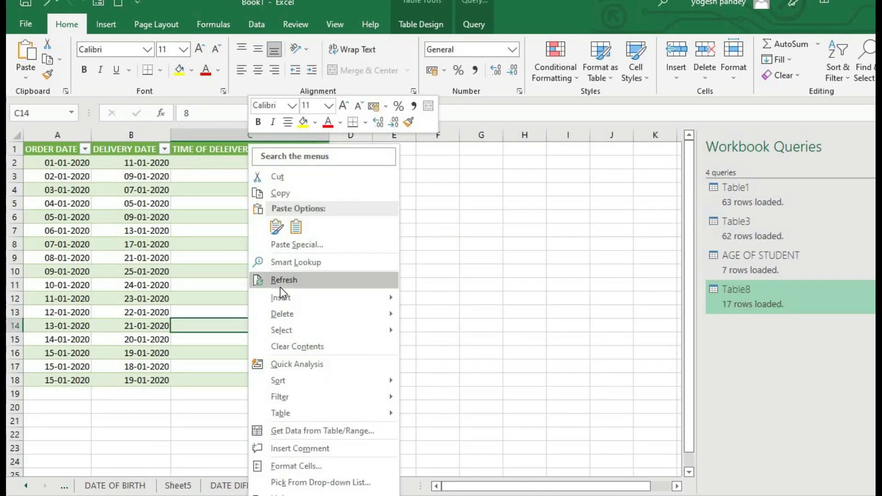
pyautogui.click(280, 281)
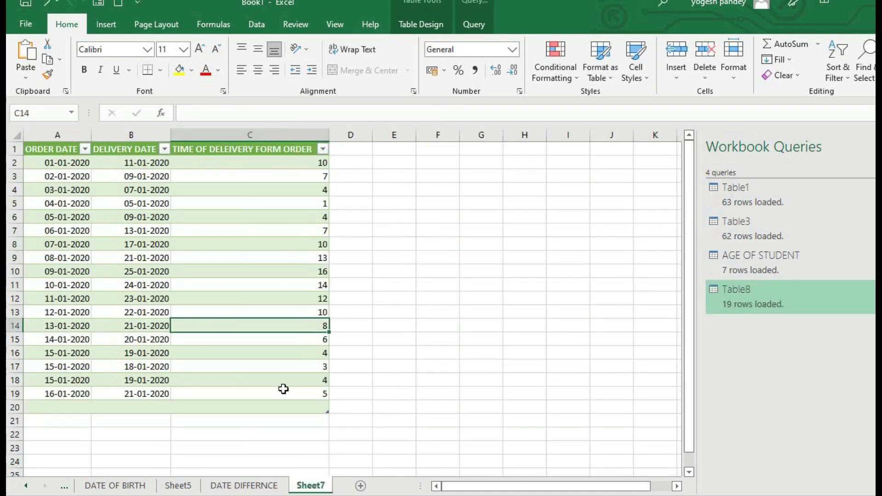
# - Compare the extended source rows on the DATE DIFFERNCE sheet with the refreshed day differences on Sheet7
pyautogui.click(266, 485)
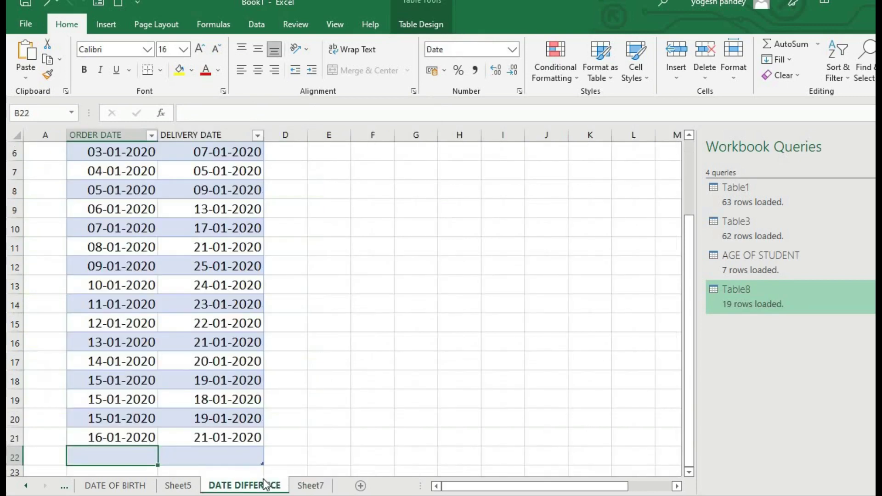
pyautogui.click(202, 228)
pyautogui.click(200, 170)
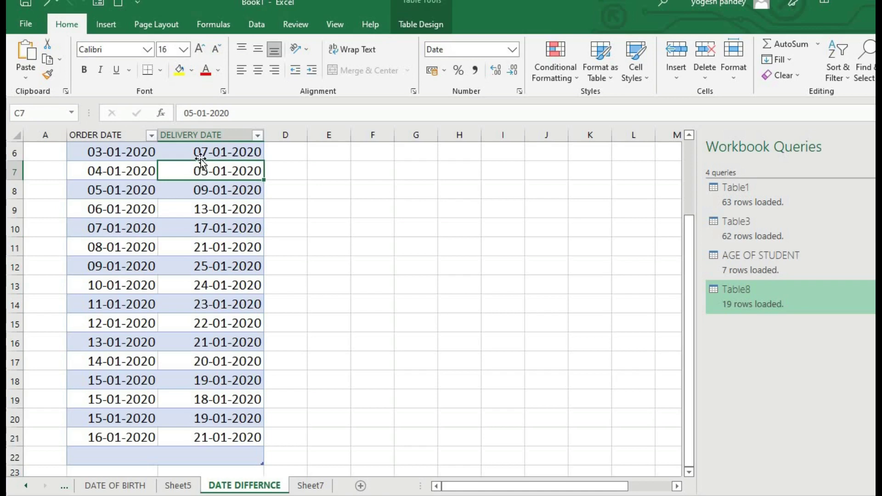
pyautogui.click(197, 288)
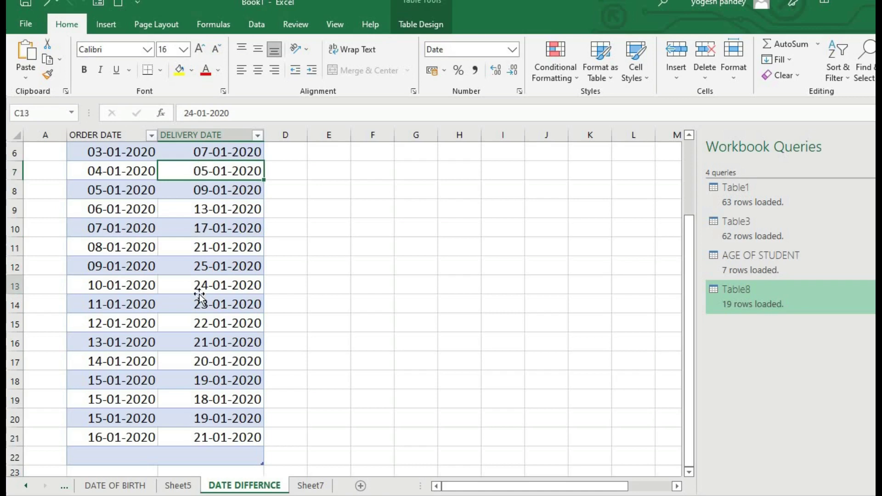
pyautogui.click(201, 361)
pyautogui.click(202, 398)
pyautogui.click(201, 452)
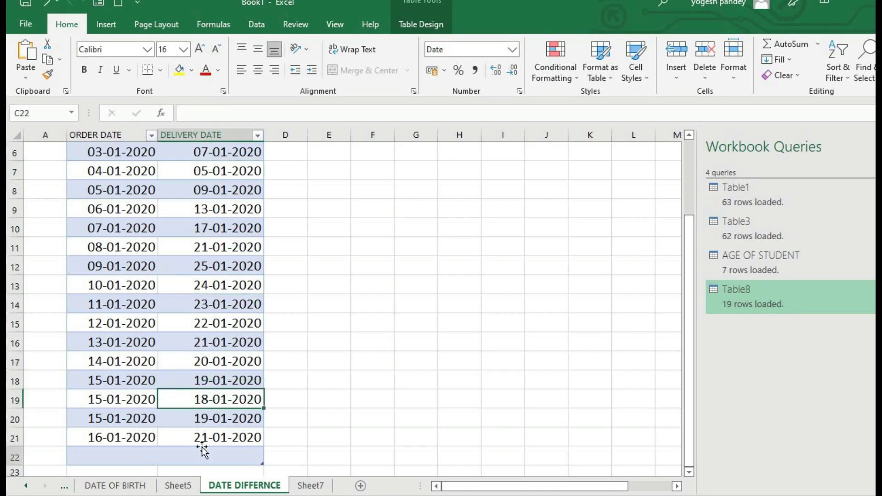
pyautogui.click(298, 485)
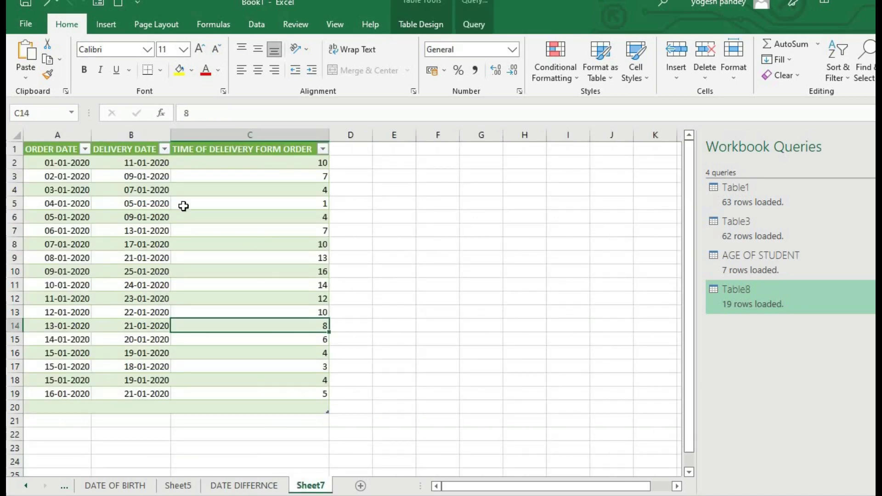
pyautogui.click(85, 159)
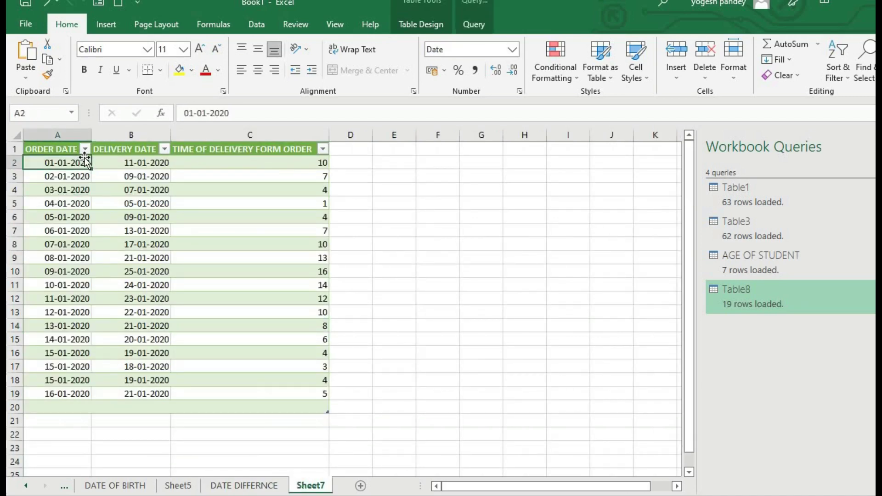
pyautogui.click(209, 205)
pyautogui.click(223, 296)
pyautogui.click(238, 378)
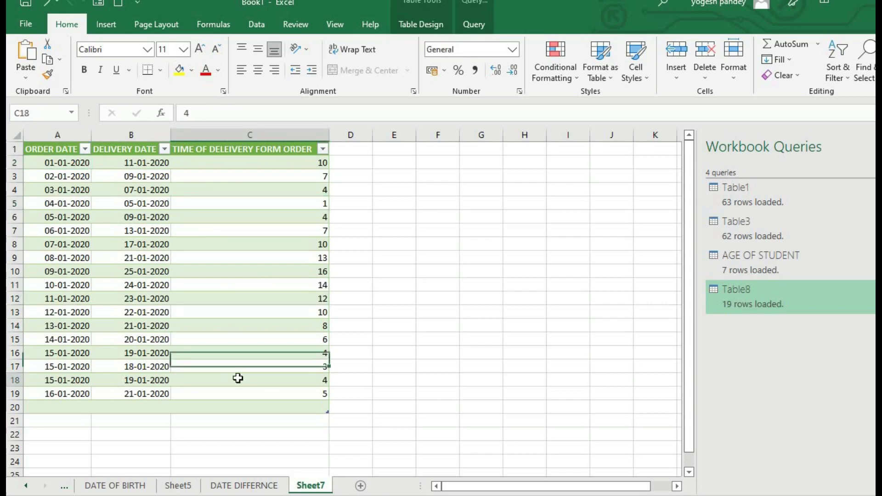
pyautogui.click(236, 405)
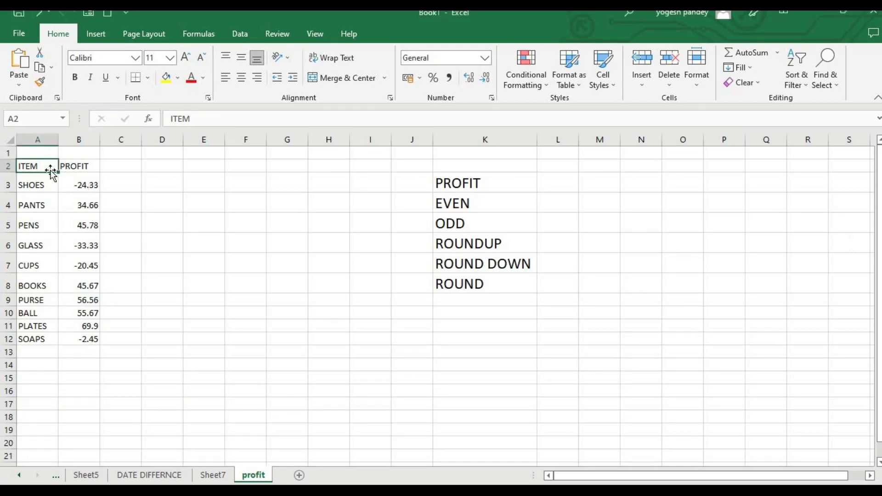
# - Examine the item profits on the profit sheet and the listed operations EVEN, ODD, ROUNDUP, ROUND DOWN and ROUND
pyautogui.click(79, 183)
pyautogui.click(82, 205)
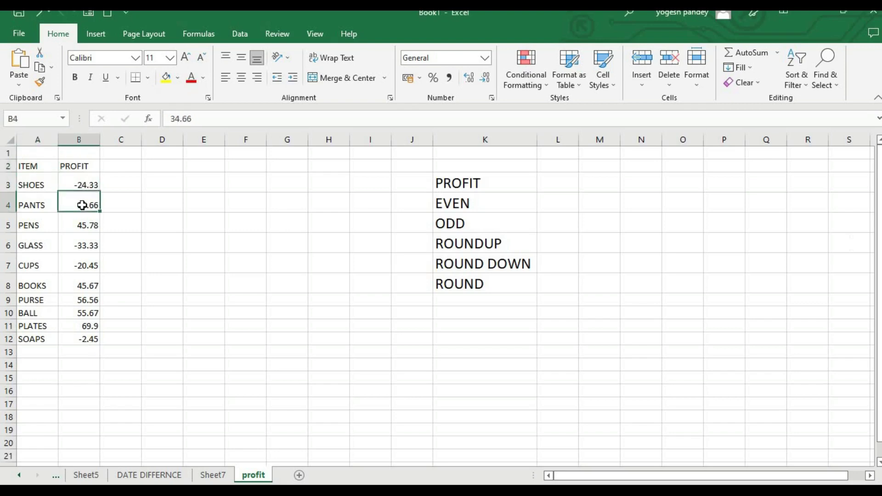
pyautogui.click(85, 224)
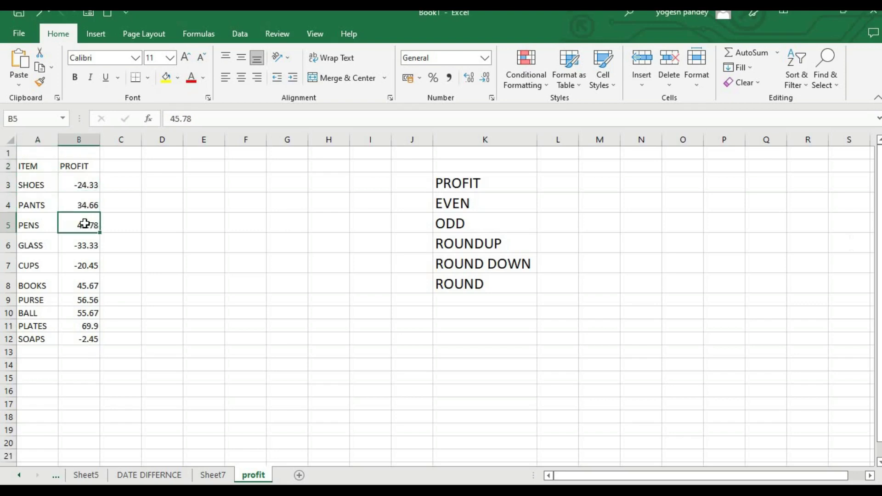
pyautogui.click(80, 265)
pyautogui.click(83, 312)
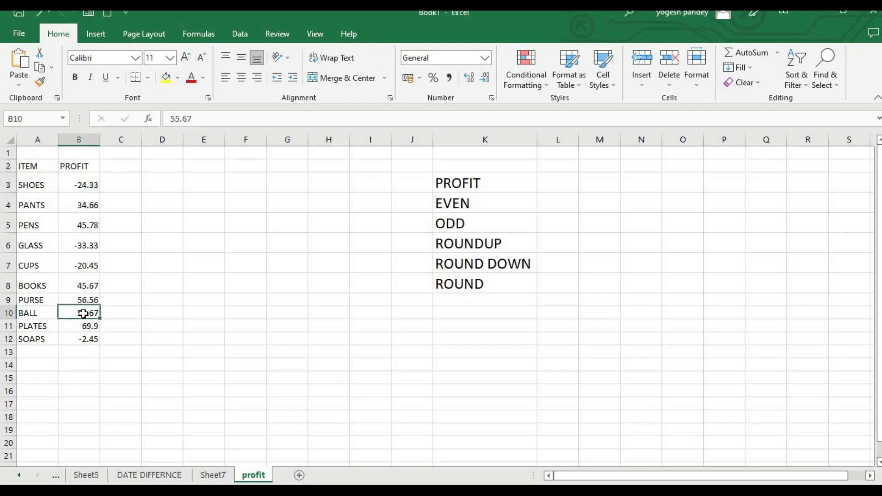
pyautogui.click(472, 182)
pyautogui.click(134, 183)
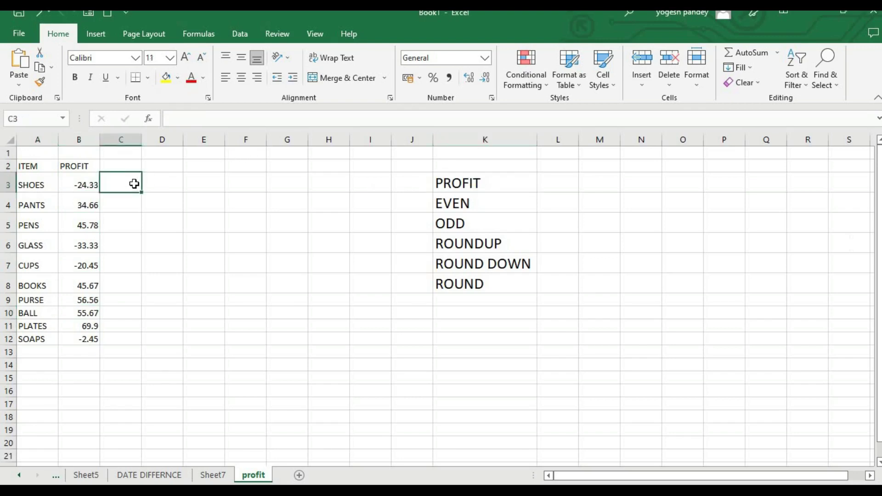
pyautogui.click(126, 223)
pyautogui.click(122, 301)
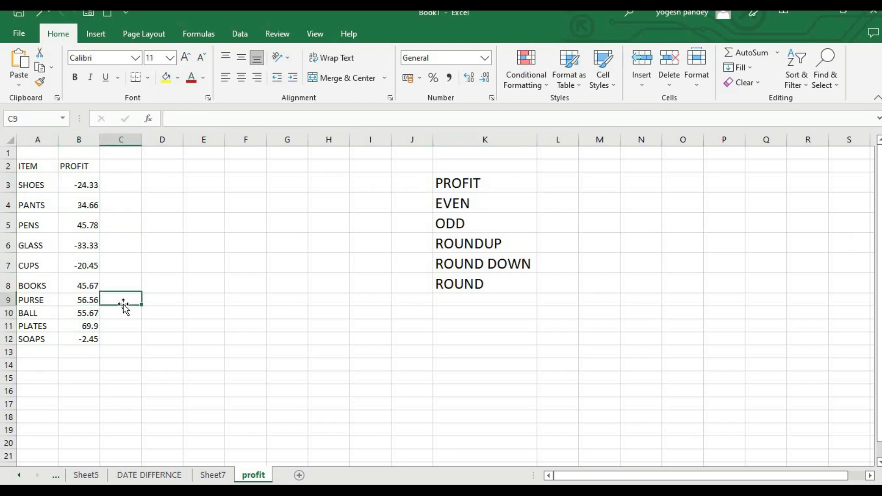
pyautogui.click(126, 337)
pyautogui.click(445, 204)
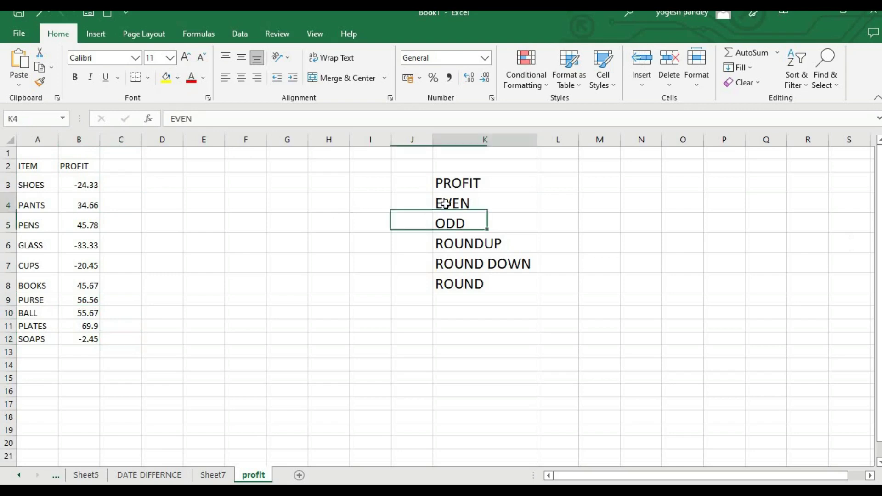
pyautogui.click(450, 223)
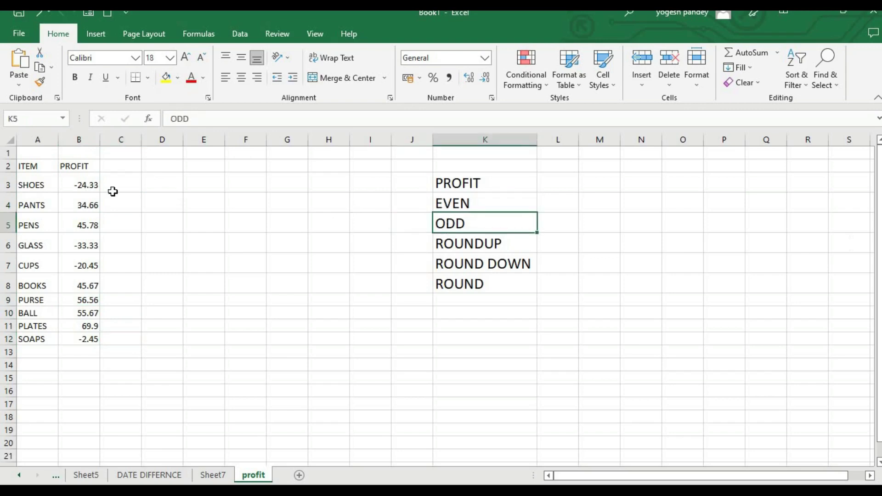
pyautogui.click(453, 241)
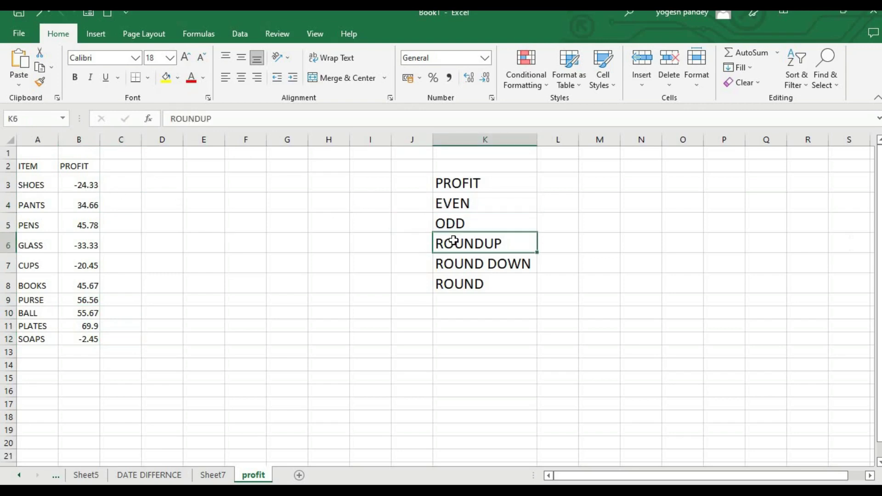
pyautogui.click(460, 262)
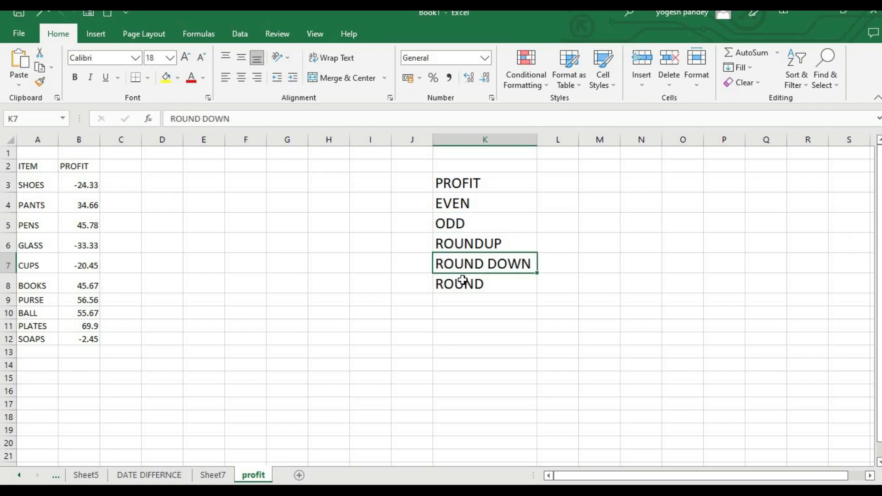
pyautogui.click(462, 282)
pyautogui.click(134, 164)
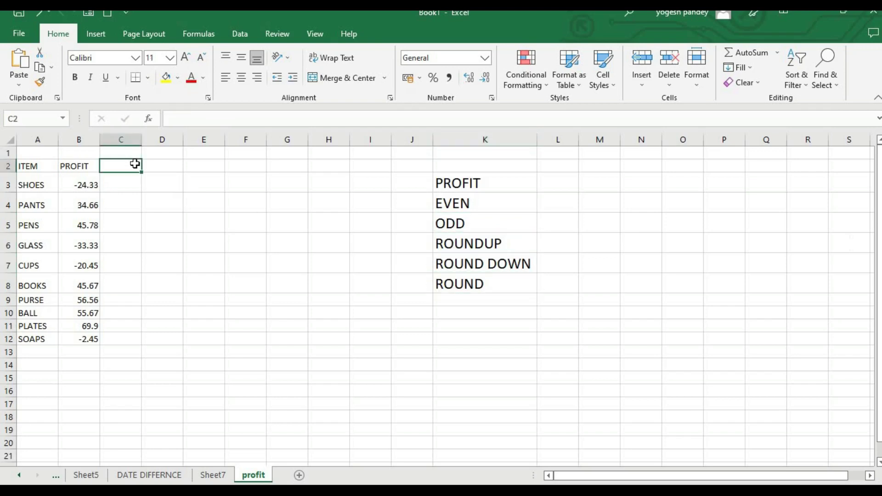
# - Convert the ITEM and PROFIT data to a table and load it into the query editor
pyautogui.click(47, 167)
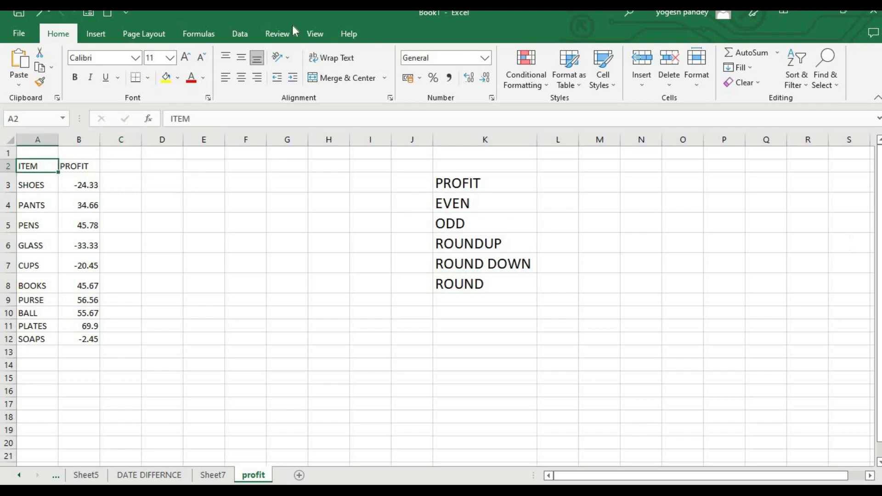
pyautogui.click(240, 39)
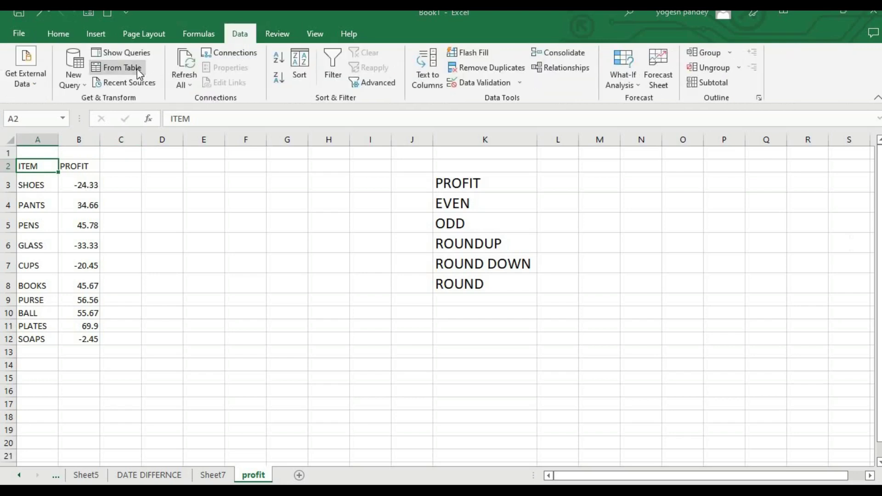
pyautogui.click(137, 68)
pyautogui.click(568, 208)
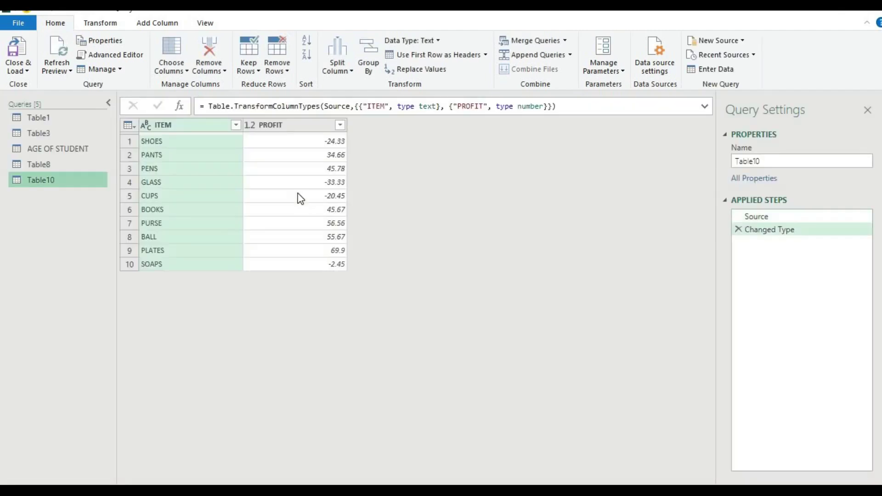
# - Add a column with the absolute values of the PROFIT column
pyautogui.click(287, 127)
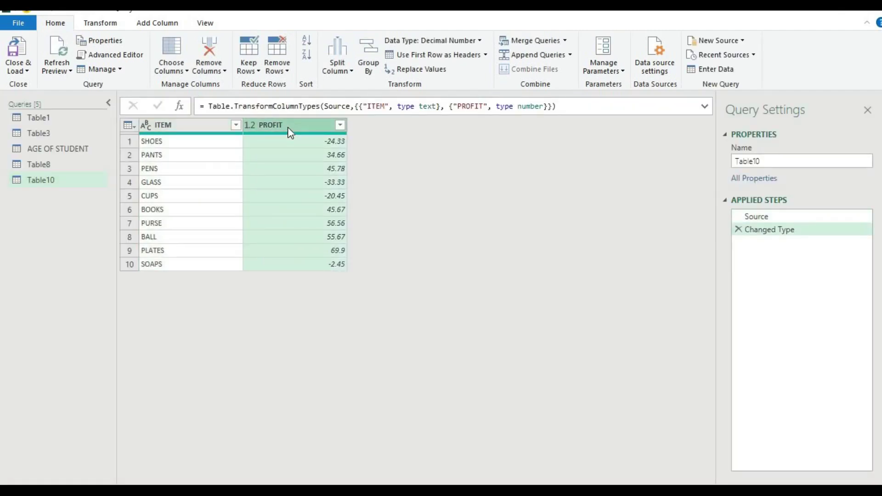
pyautogui.click(175, 29)
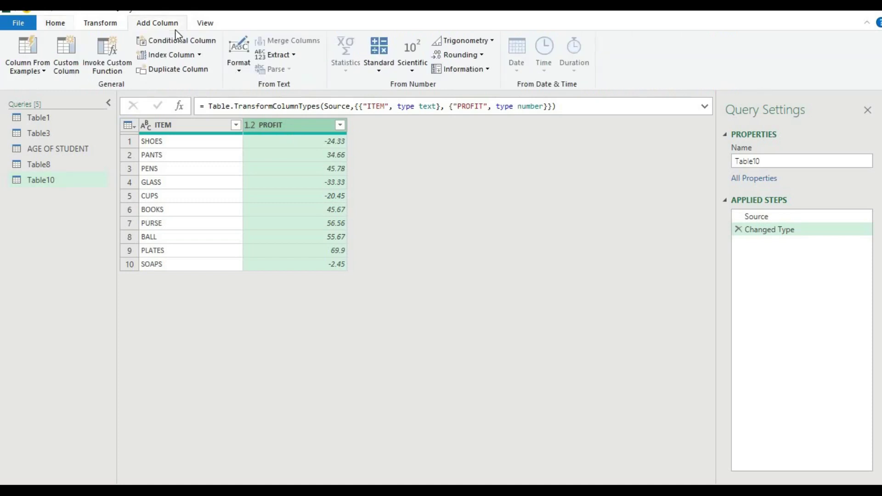
pyautogui.click(415, 73)
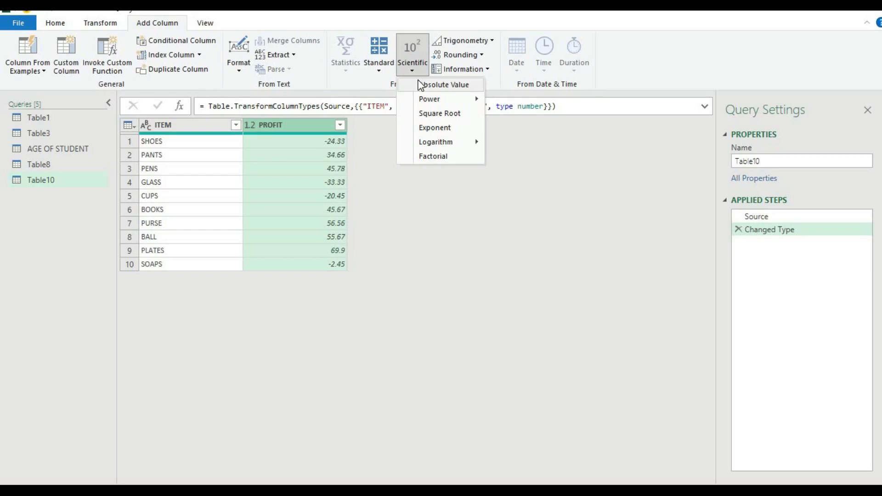
pyautogui.click(420, 84)
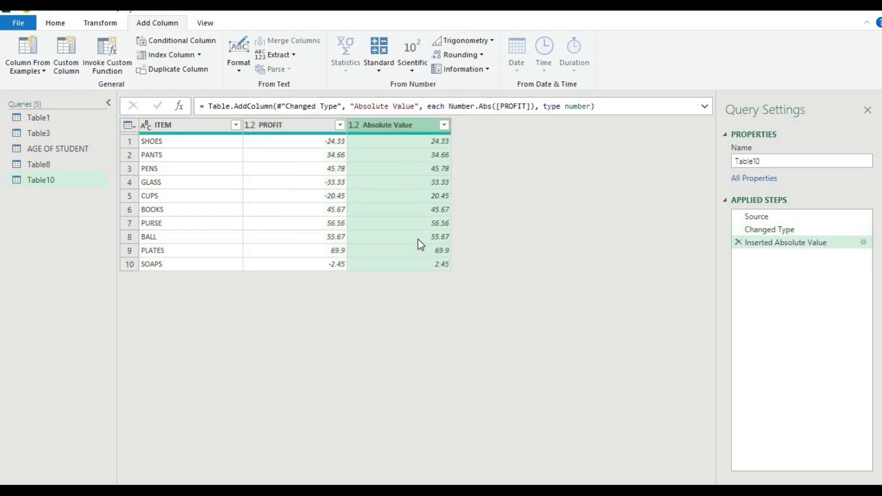
# - Add a Sign column based on the PROFIT column
pyautogui.click(276, 124)
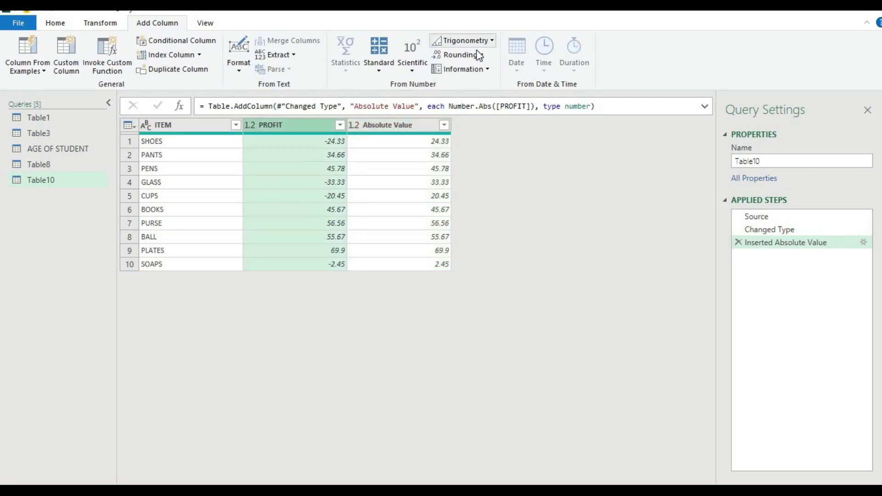
pyautogui.click(484, 69)
pyautogui.click(485, 69)
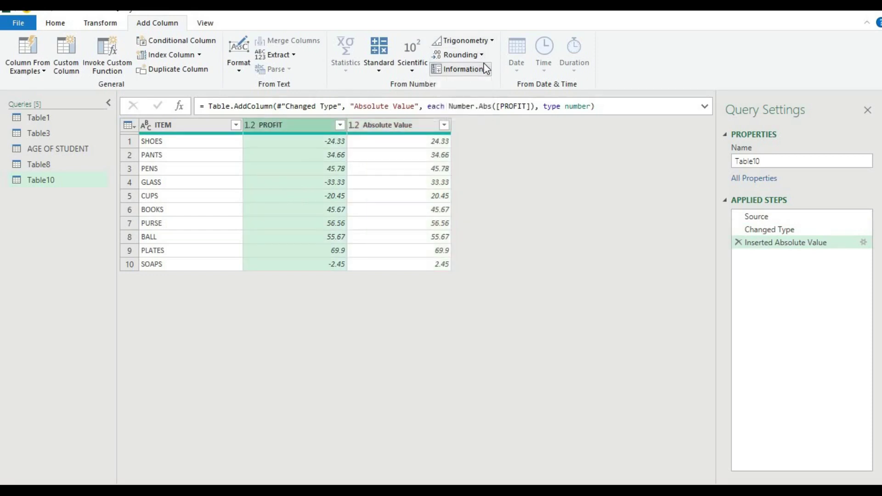
pyautogui.click(484, 69)
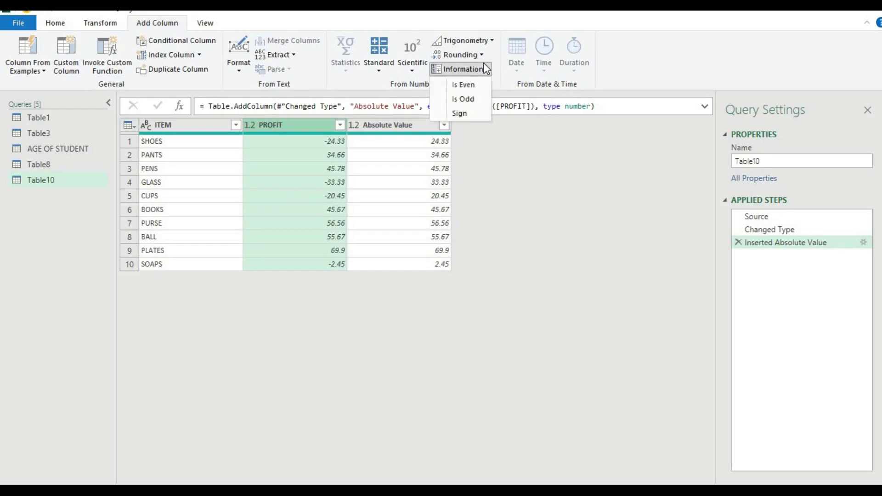
pyautogui.click(473, 112)
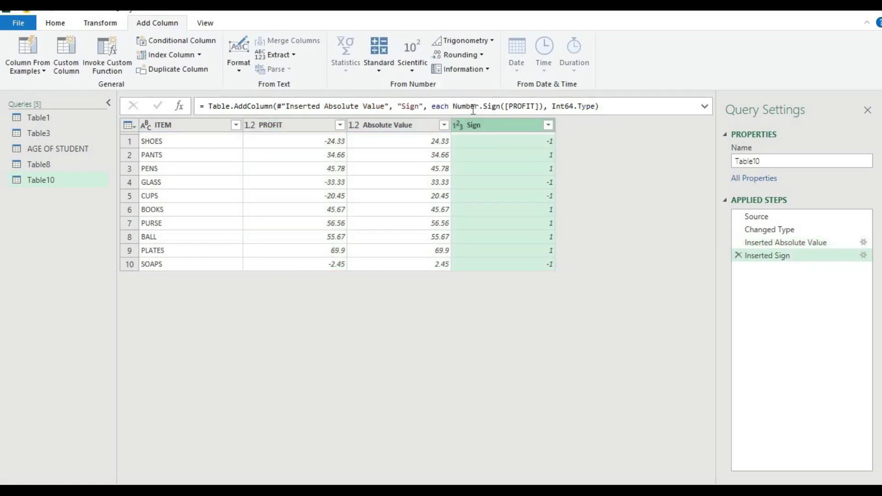
# - Compare the Sign values with the positive and negative amounts in the PROFIT column
pyautogui.click(484, 137)
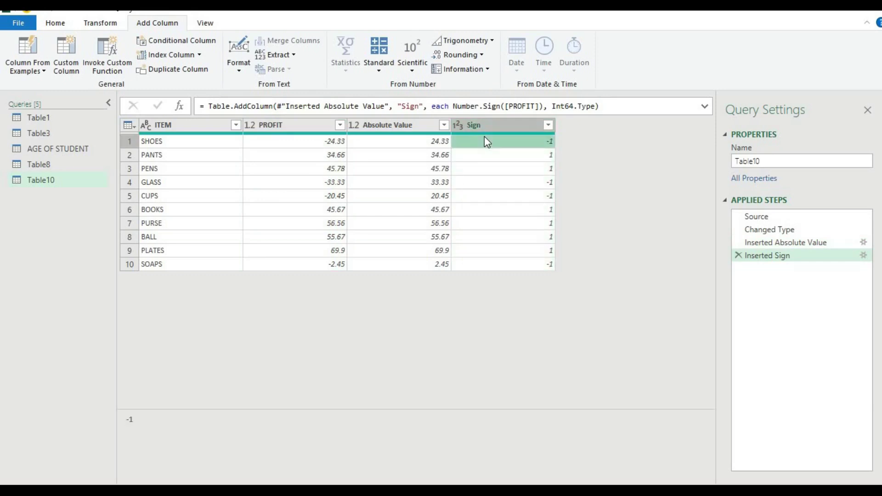
pyautogui.click(508, 157)
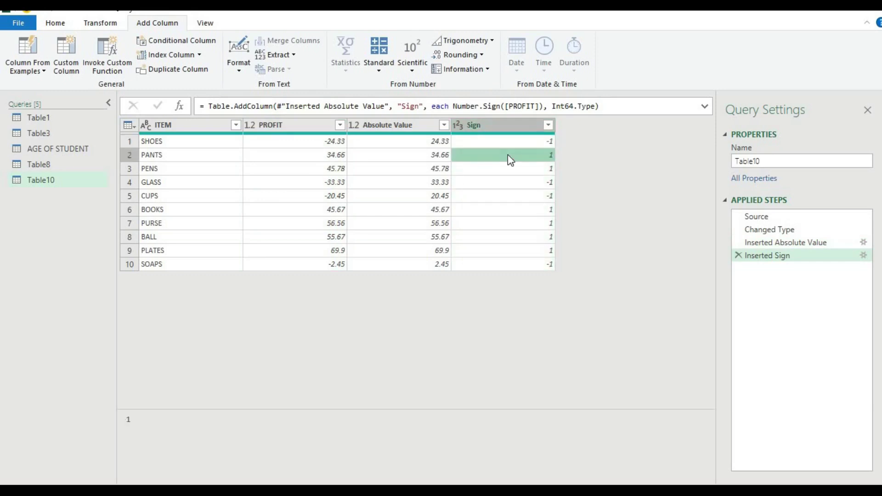
pyautogui.click(496, 139)
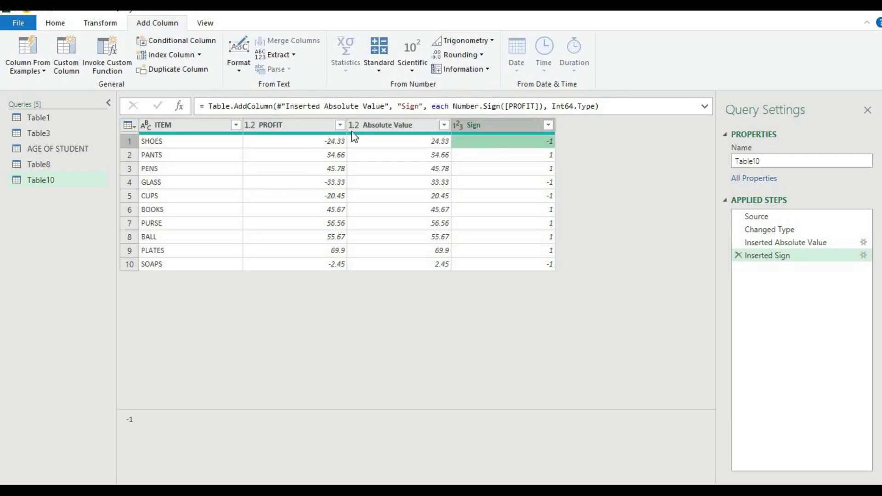
pyautogui.click(321, 145)
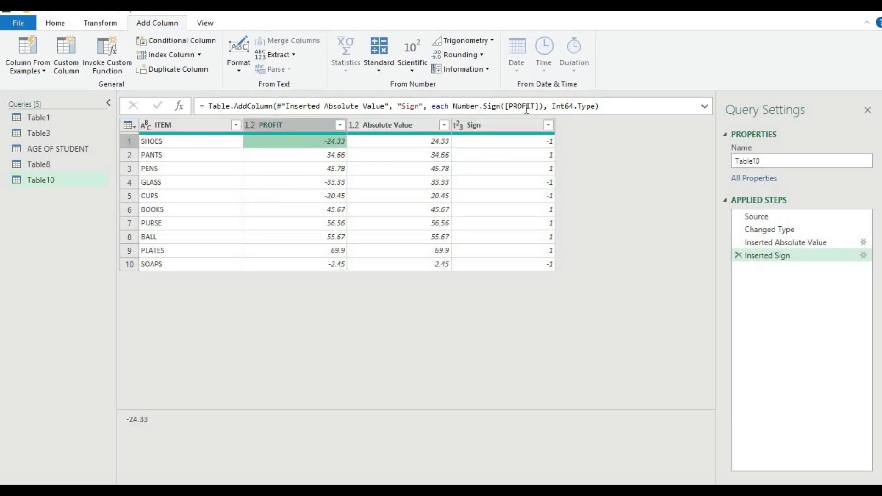
pyautogui.click(522, 195)
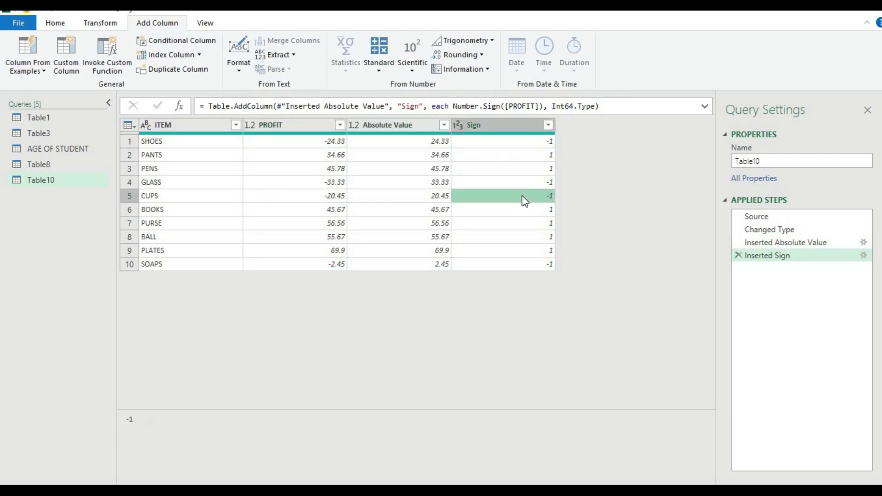
pyautogui.click(514, 170)
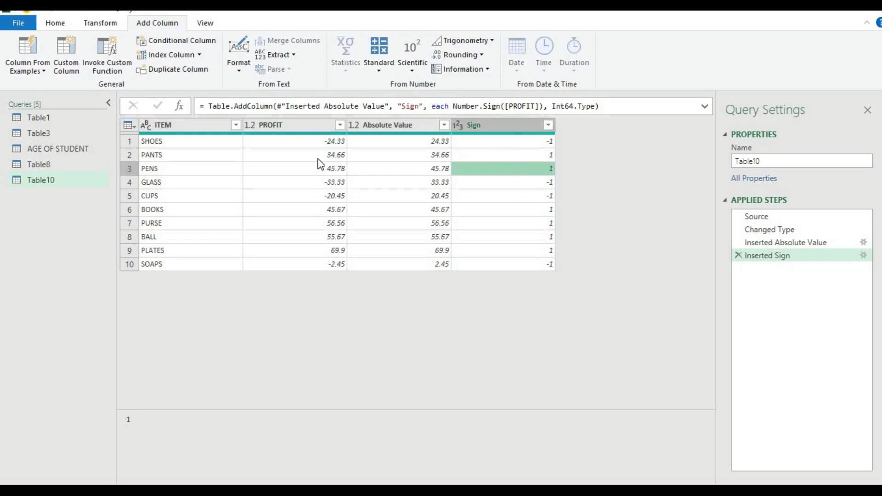
pyautogui.click(301, 143)
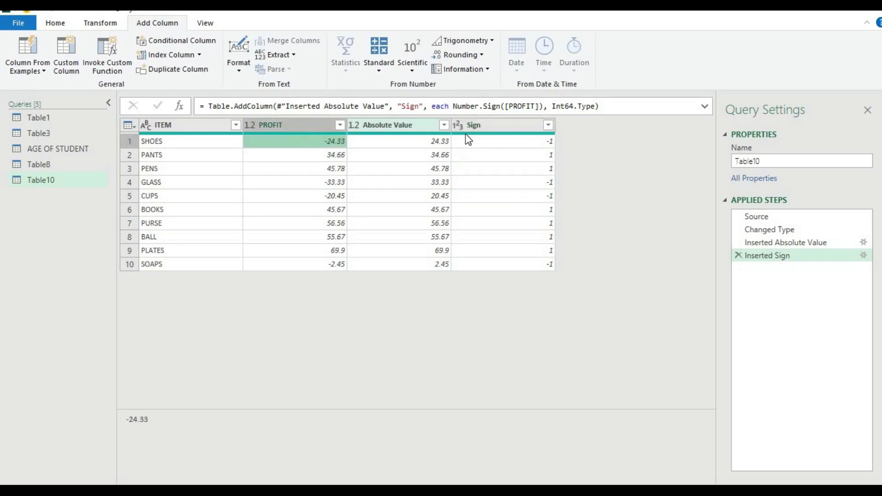
pyautogui.click(488, 144)
pyautogui.click(489, 162)
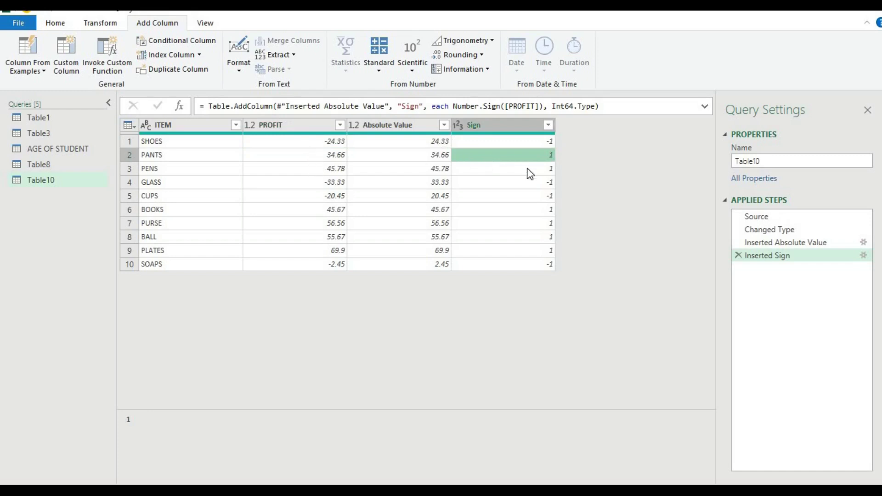
pyautogui.click(522, 128)
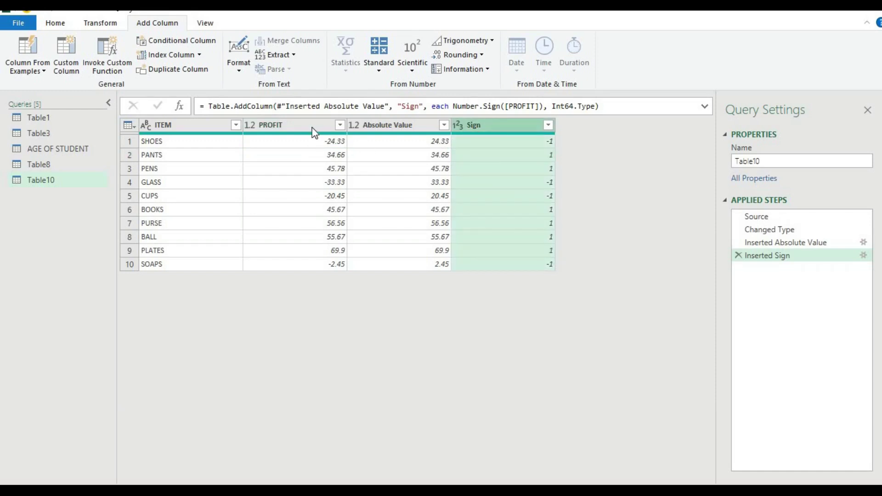
# - Add an Is Even column for the PROFIT values and check its first rows
pyautogui.click(314, 131)
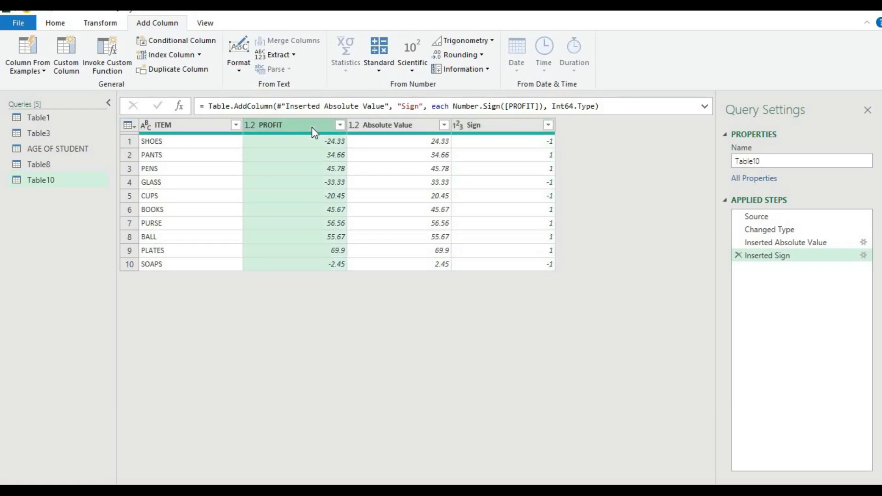
pyautogui.click(487, 70)
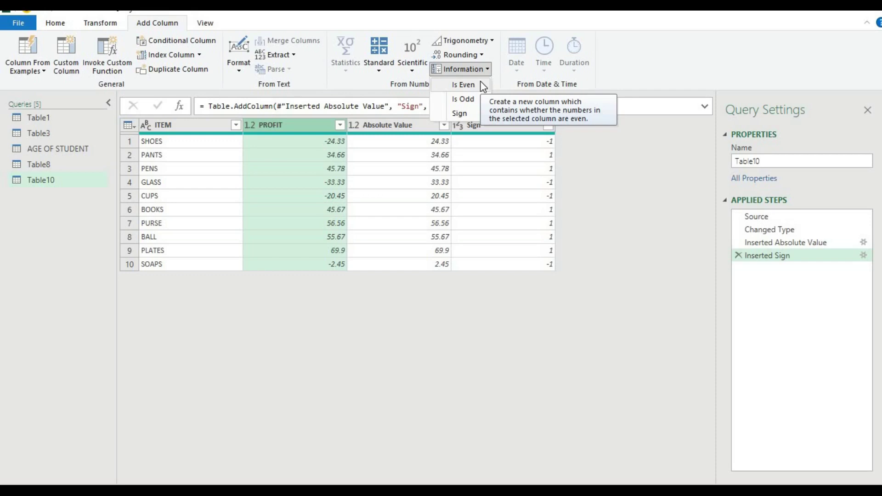
pyautogui.click(480, 88)
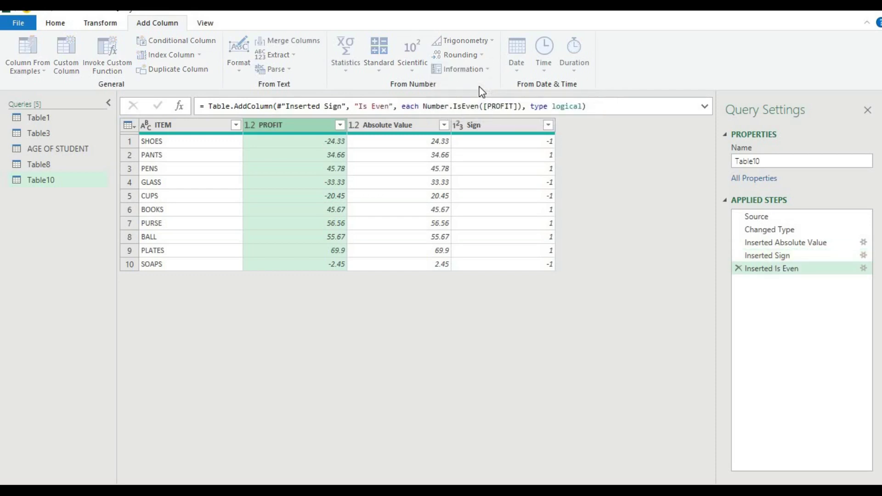
pyautogui.click(593, 147)
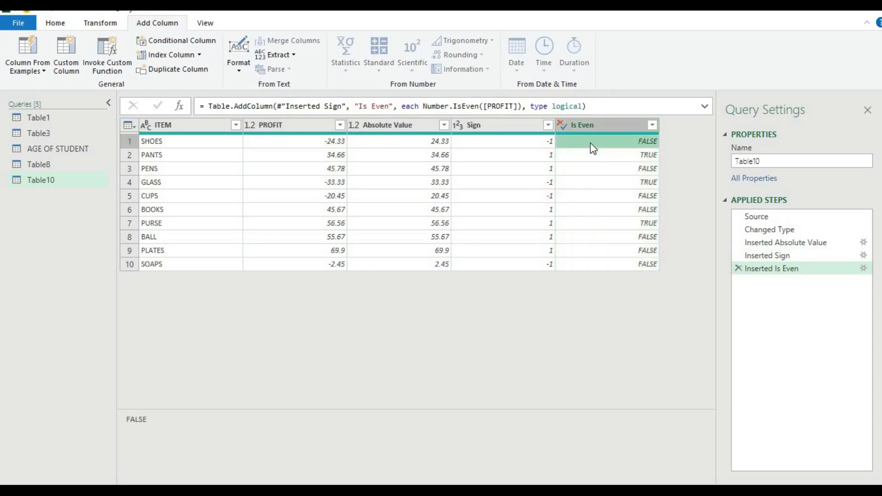
pyautogui.click(592, 156)
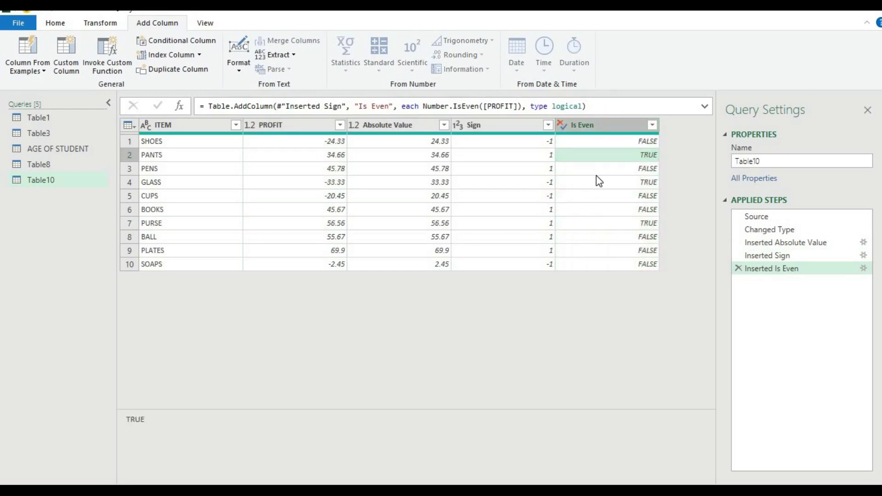
# - Add an Is Odd column for the PROFIT values and check several of its rows
pyautogui.click(319, 130)
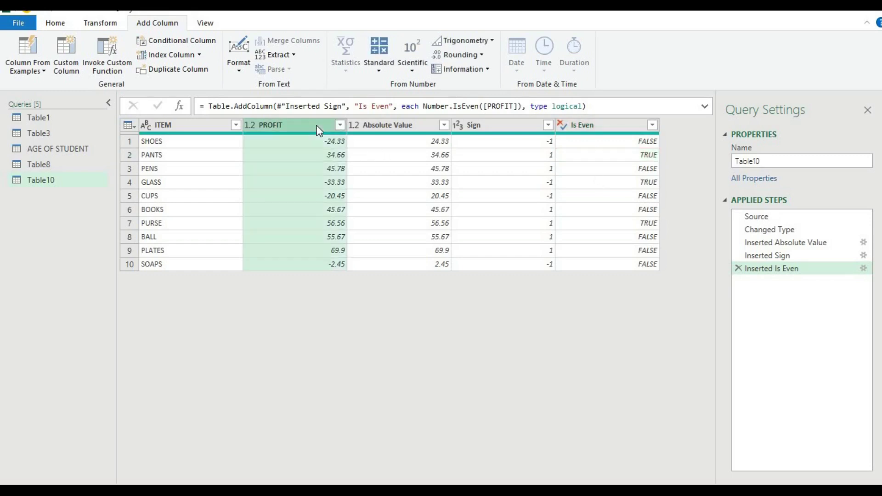
pyautogui.click(476, 71)
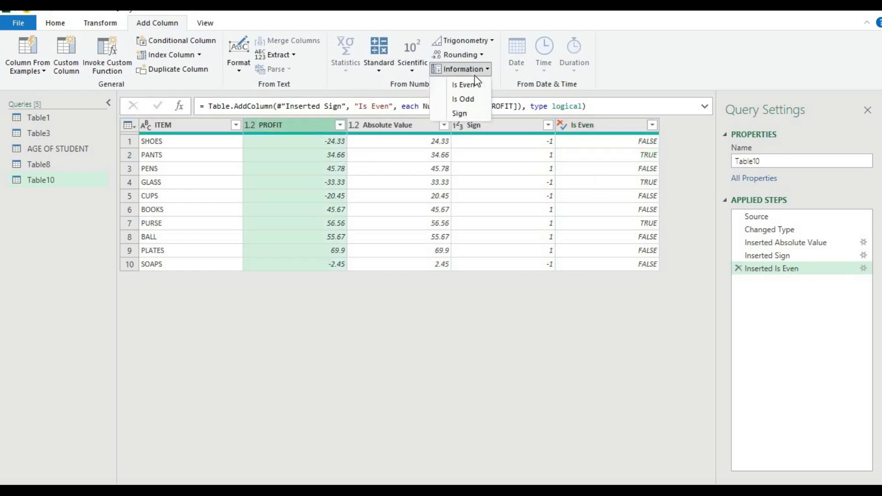
pyautogui.click(463, 99)
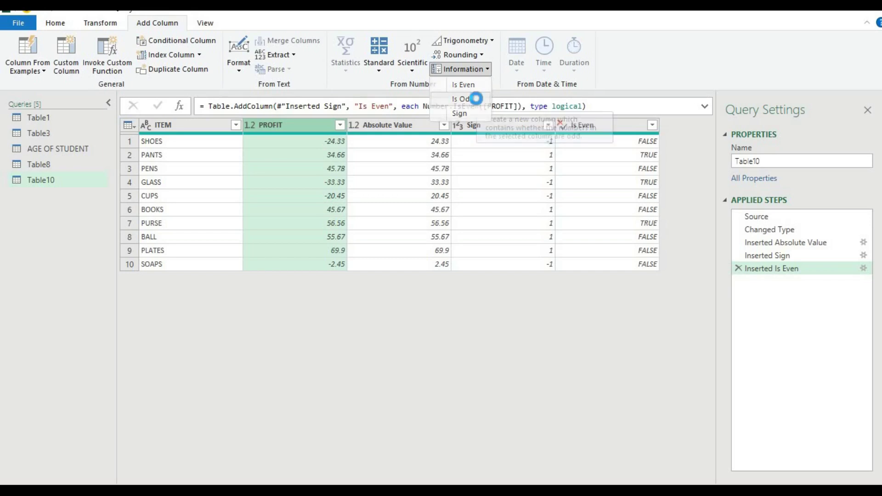
pyautogui.click(656, 143)
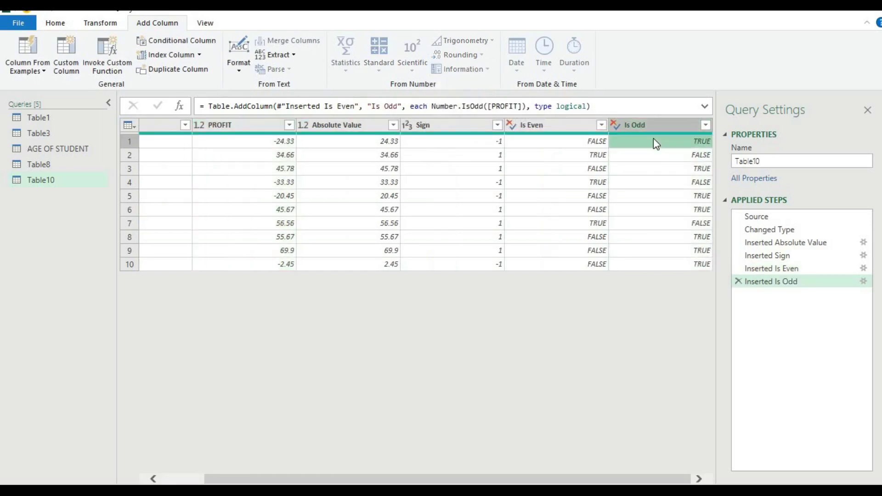
pyautogui.click(656, 170)
pyautogui.click(666, 225)
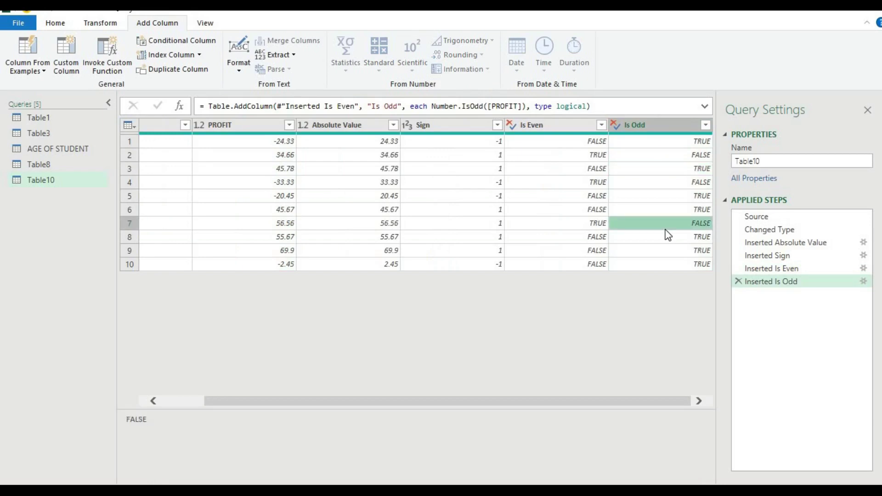
# - Remove the Absolute Value, Sign, Is Even and Is Odd columns together from the query
pyautogui.click(650, 131)
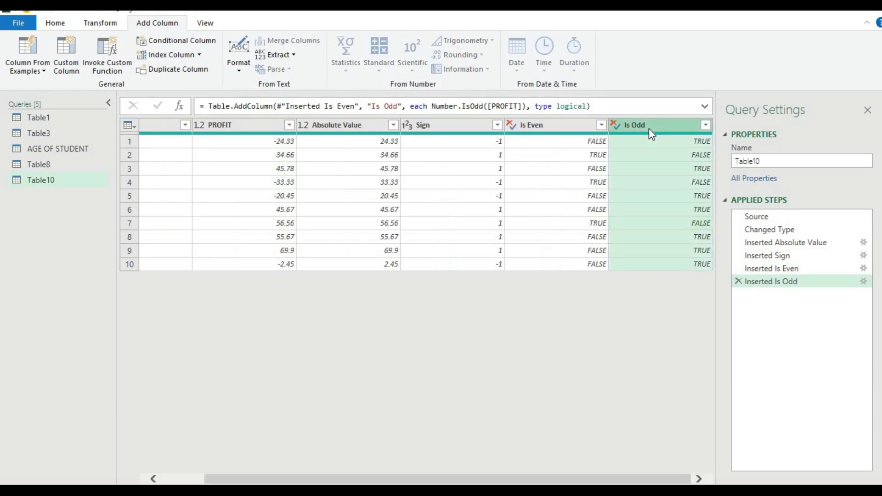
pyautogui.keyDown('ctrl'); pyautogui.click(567, 128); pyautogui.keyUp('ctrl')
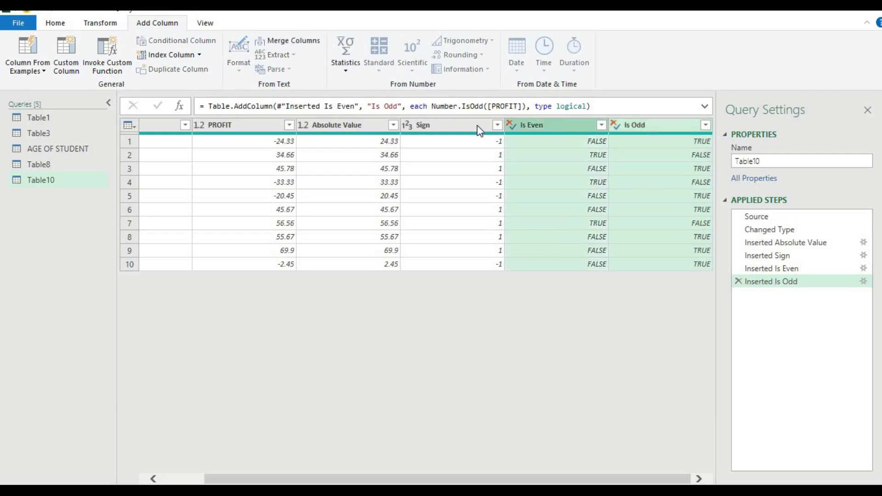
pyautogui.keyDown('ctrl'); pyautogui.click(467, 126); pyautogui.keyUp('ctrl')
pyautogui.keyDown('ctrl'); pyautogui.click(358, 129); pyautogui.keyUp('ctrl')
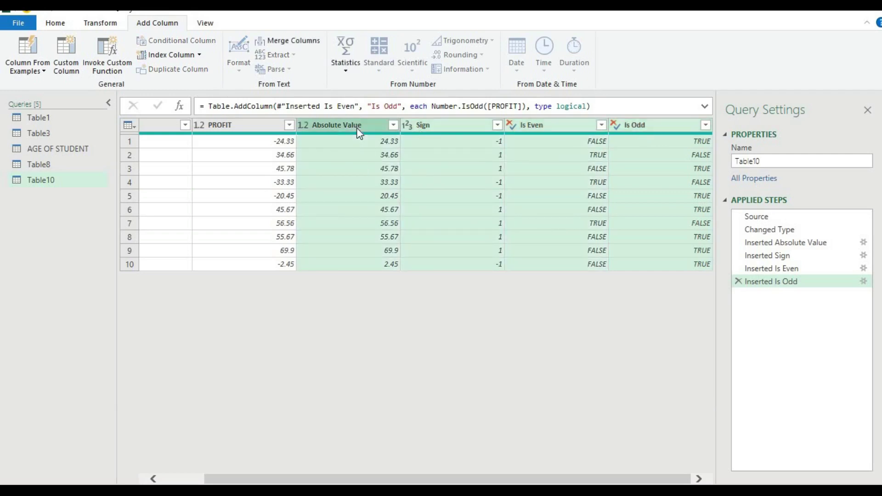
pyautogui.rightClick(359, 132)
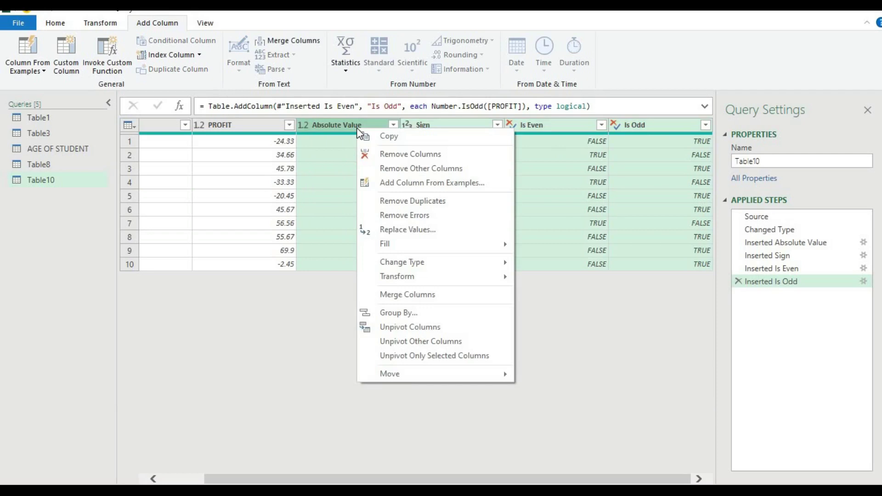
pyautogui.click(370, 154)
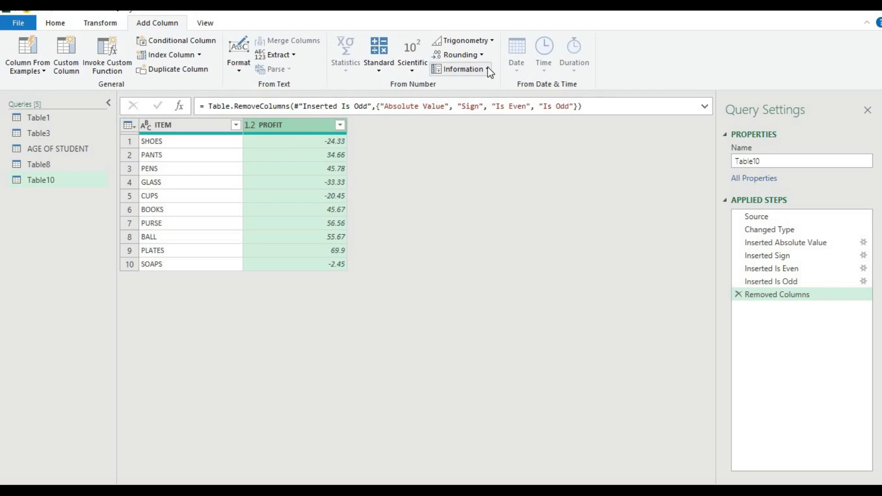
# - Add a Round Up column for the PROFIT values and check its first row
pyautogui.click(482, 56)
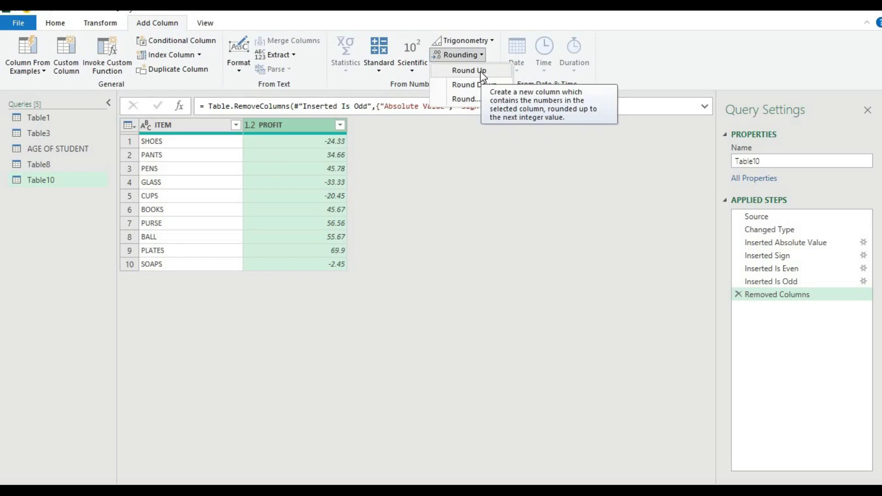
pyautogui.click(480, 70)
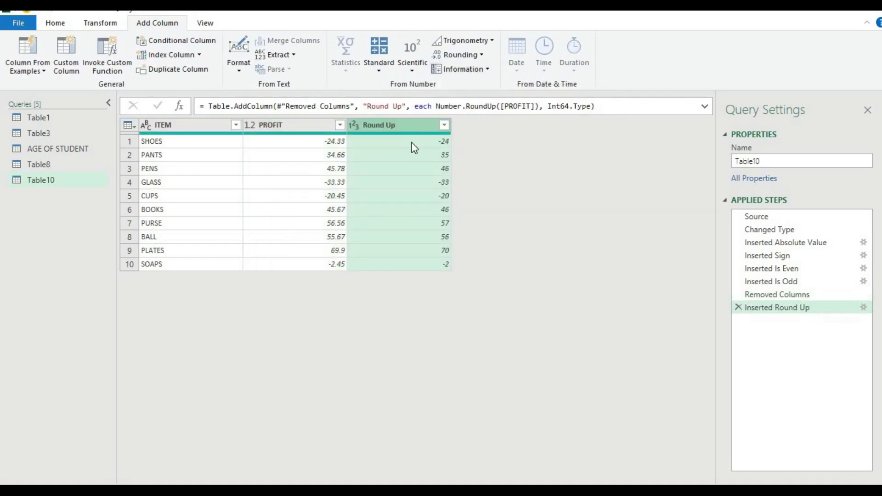
pyautogui.click(412, 143)
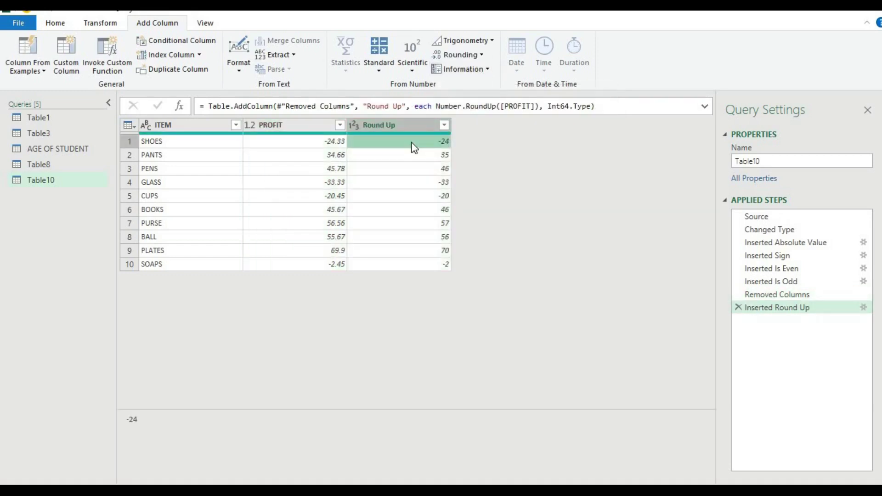
# - Compare the Round Up values with the PROFIT values across the first six item rows
pyautogui.click(343, 157)
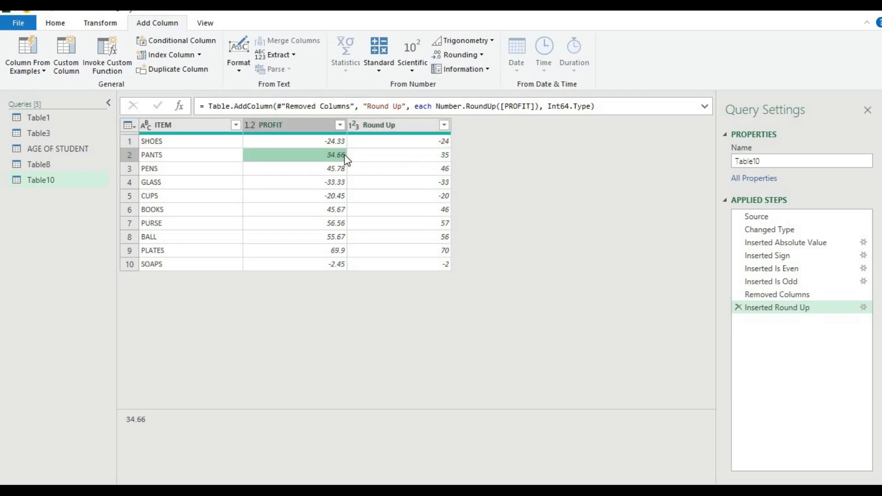
pyautogui.click(383, 156)
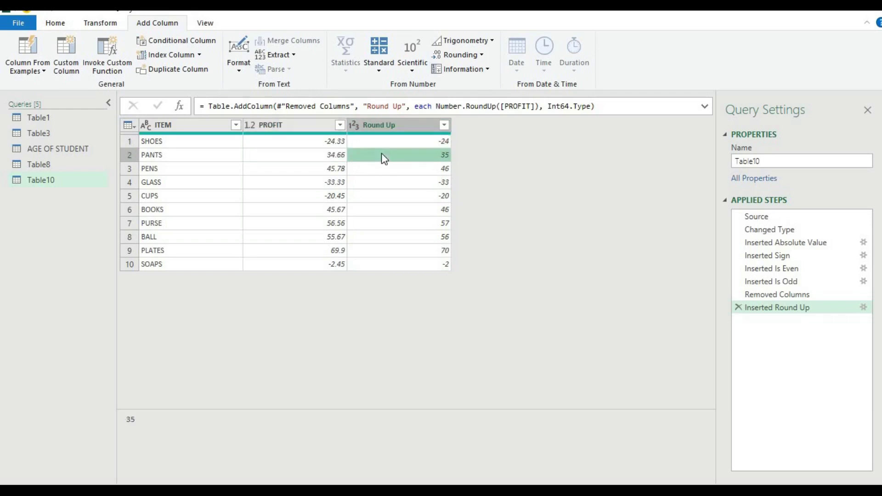
pyautogui.click(389, 171)
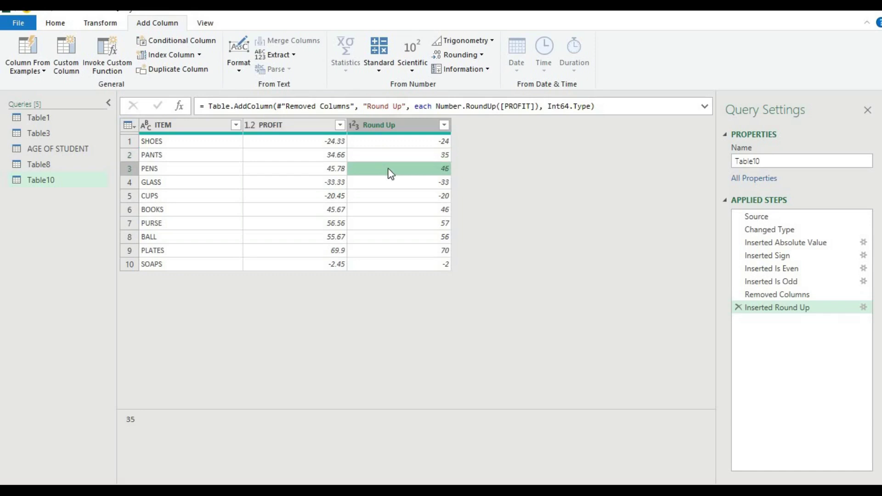
pyautogui.click(433, 179)
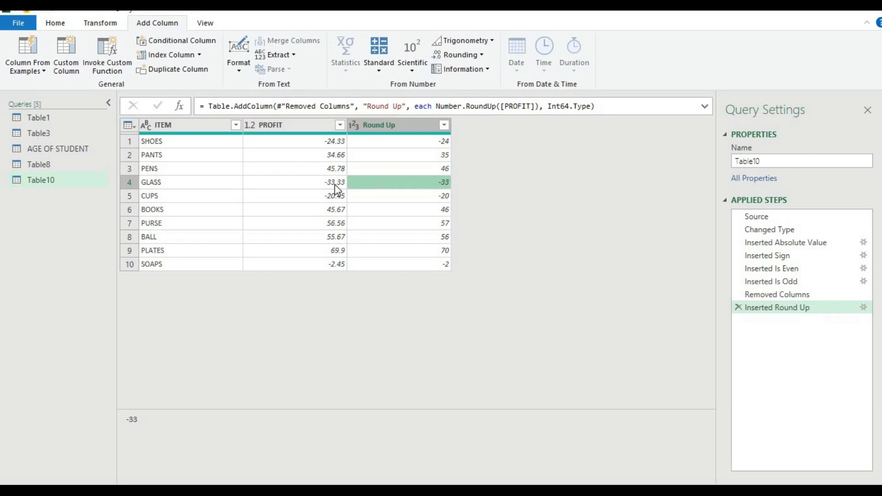
pyautogui.click(394, 196)
pyautogui.click(395, 210)
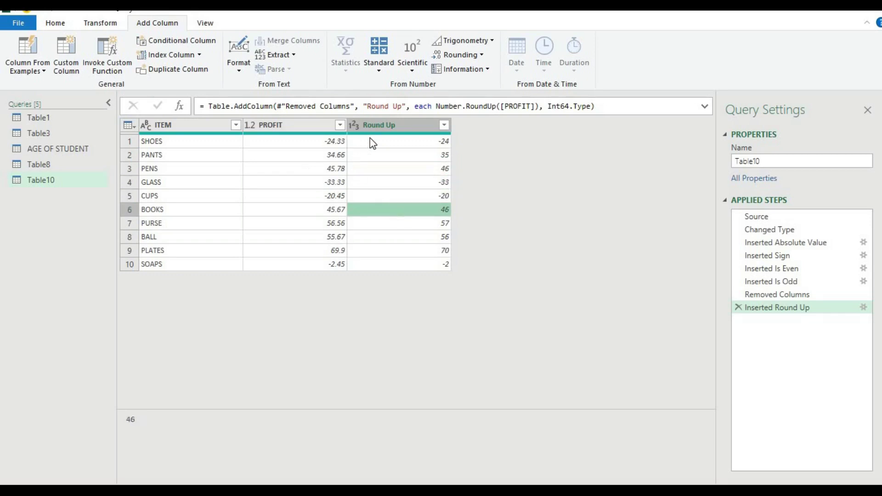
pyautogui.click(418, 144)
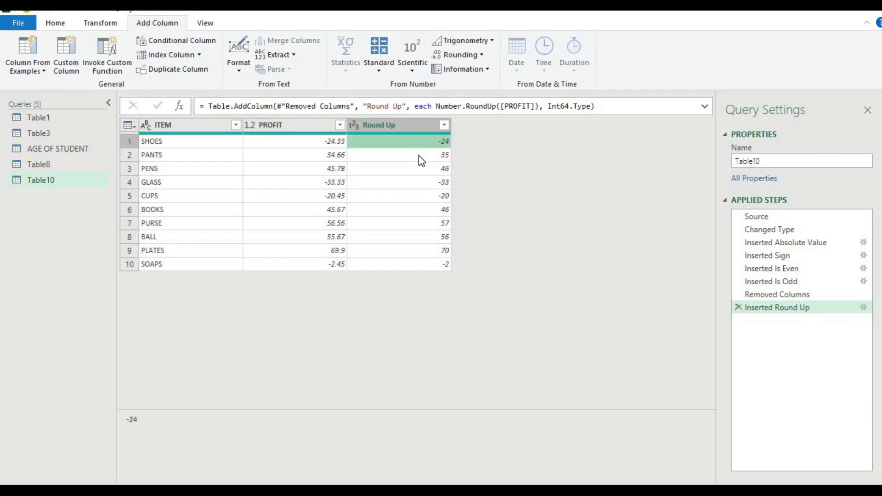
pyautogui.click(418, 155)
pyautogui.click(418, 184)
pyautogui.click(419, 211)
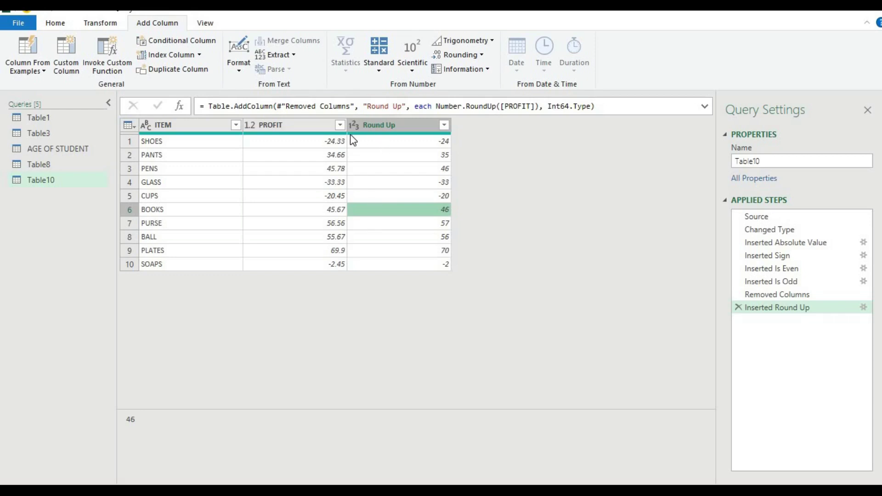
# - Add a Round Down column for the PROFIT values and check several of its rows
pyautogui.click(326, 129)
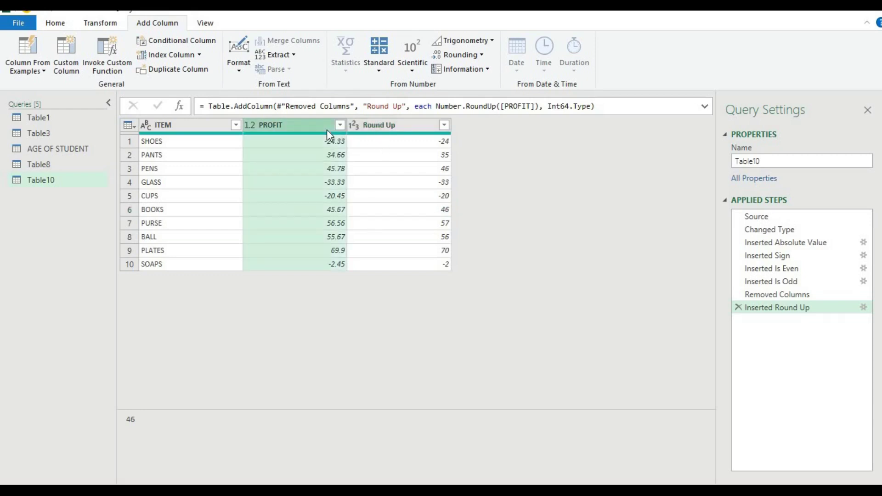
pyautogui.click(480, 57)
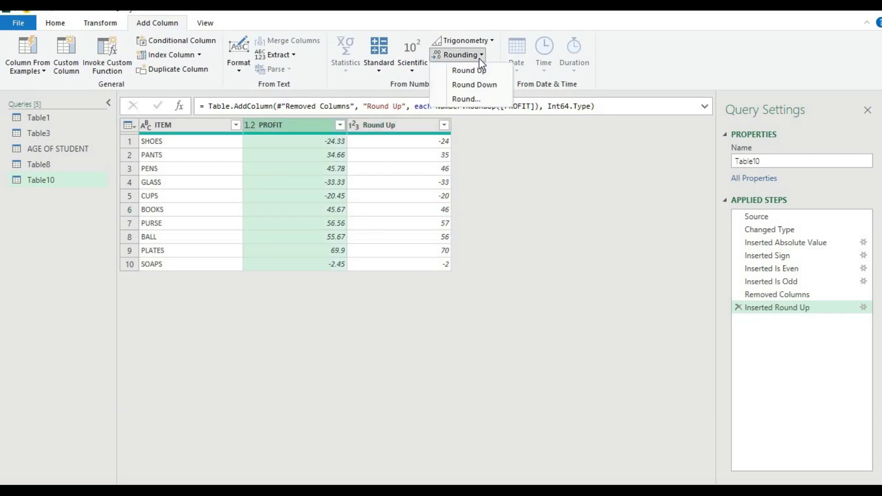
pyautogui.click(488, 86)
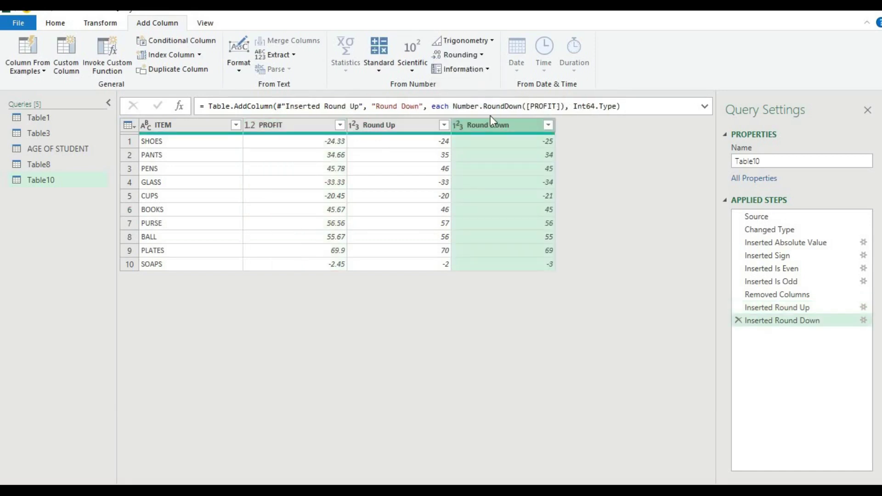
pyautogui.click(497, 150)
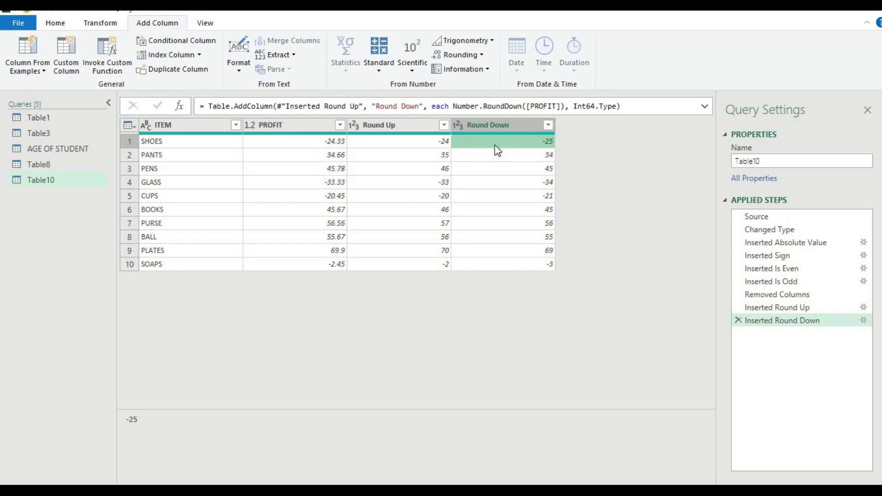
pyautogui.click(496, 154)
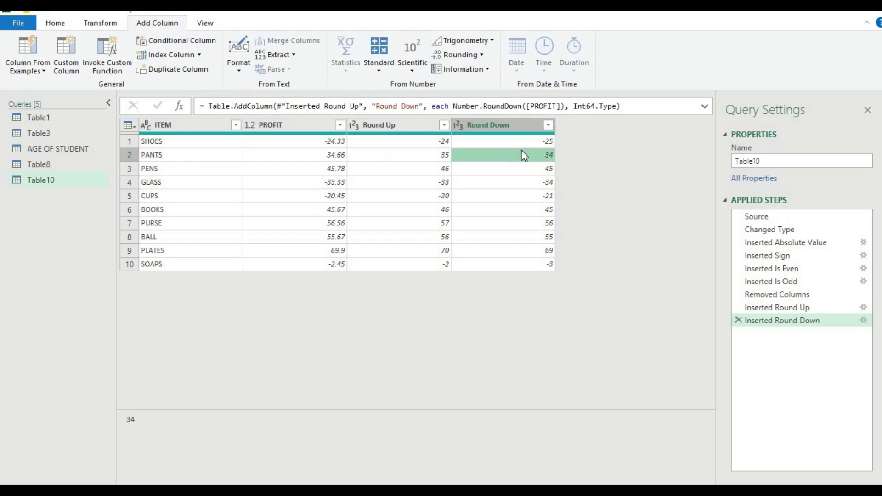
pyautogui.click(525, 183)
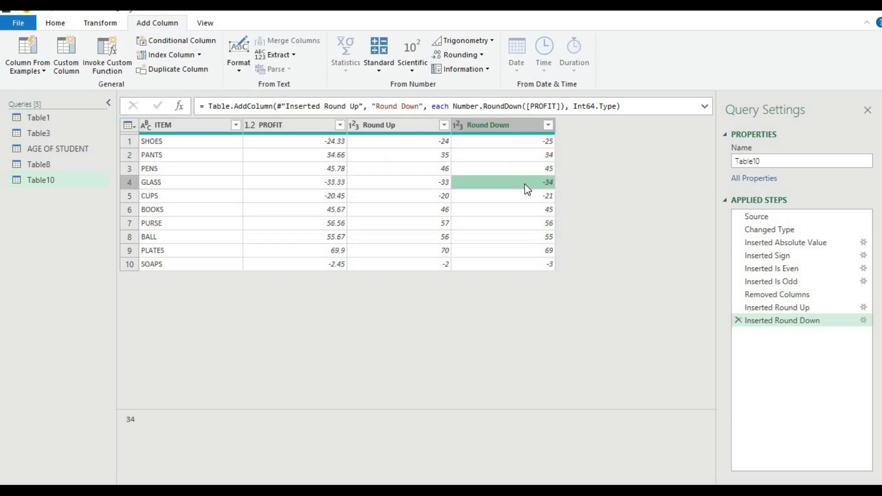
pyautogui.click(525, 209)
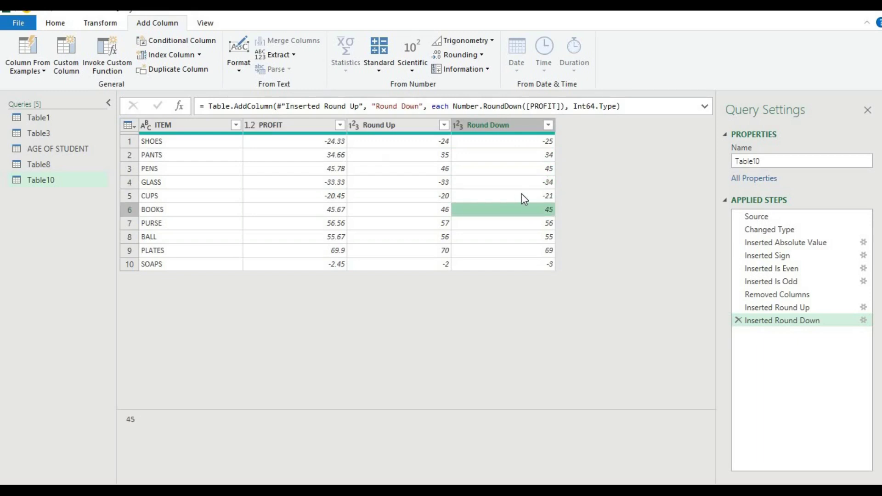
pyautogui.click(524, 197)
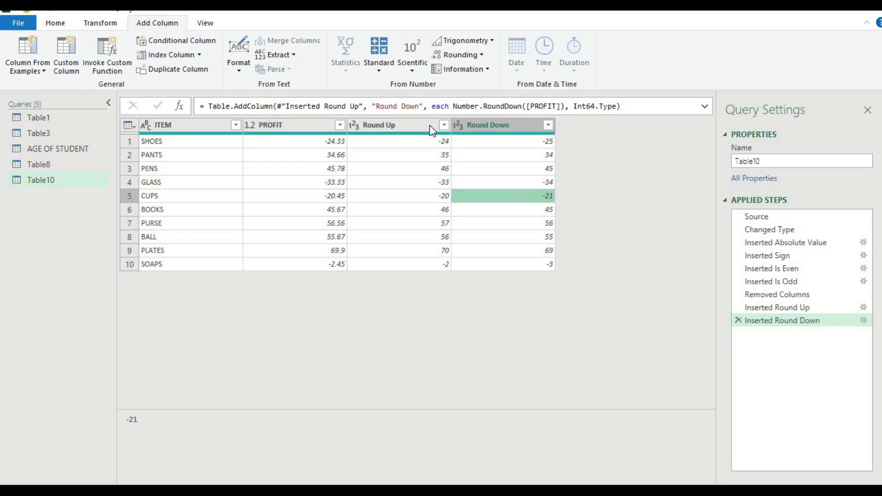
# - Add a Round column for the PROFIT values with 0 decimal places and check several of its rows
pyautogui.click(307, 119)
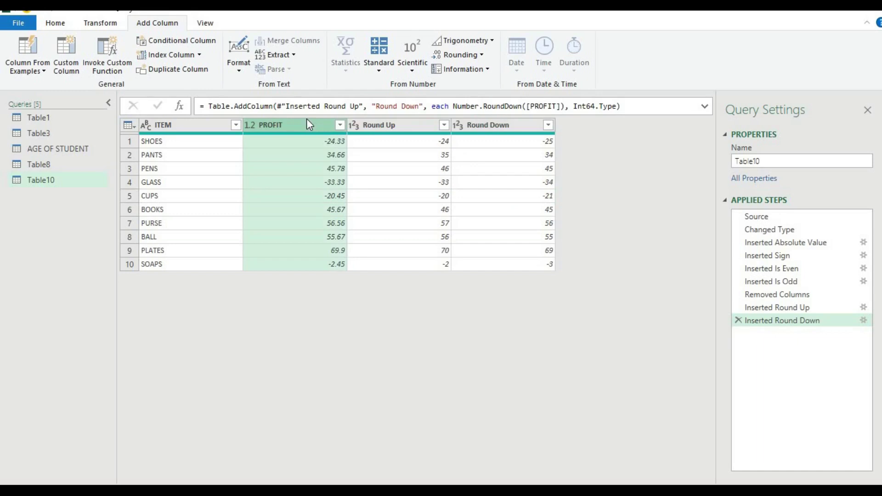
pyautogui.click(483, 55)
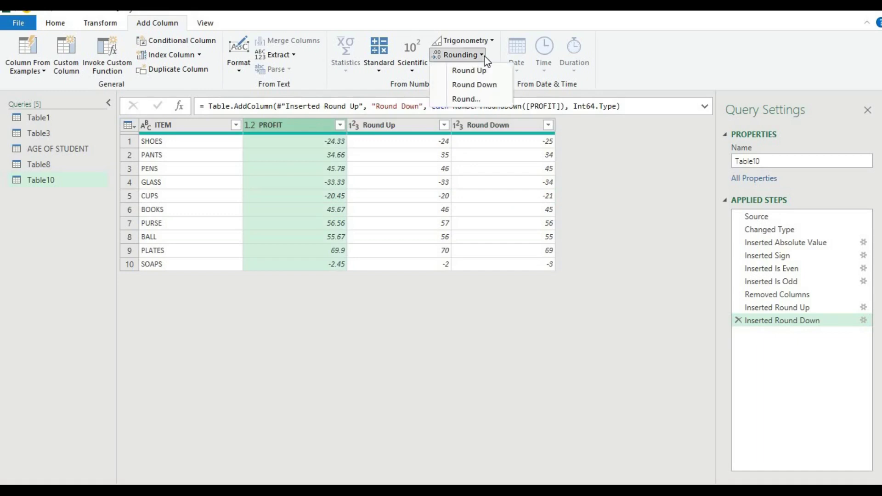
pyautogui.click(484, 95)
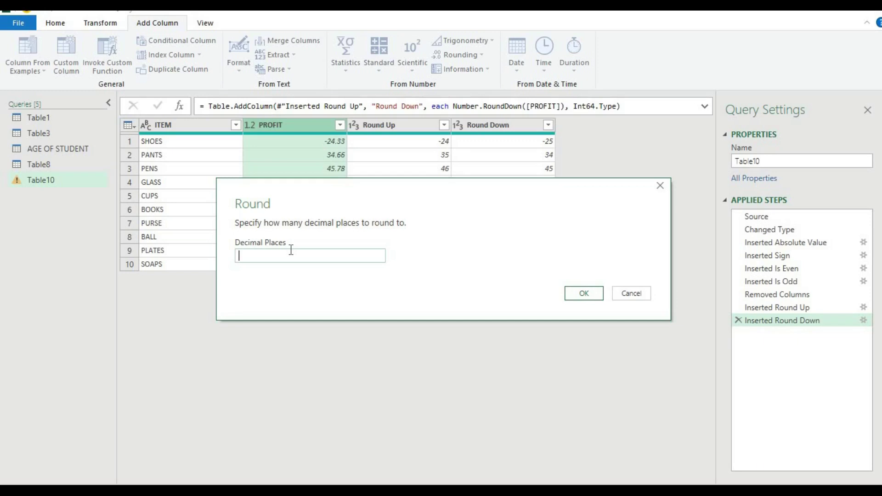
pyautogui.write('0')
pyautogui.click(578, 299)
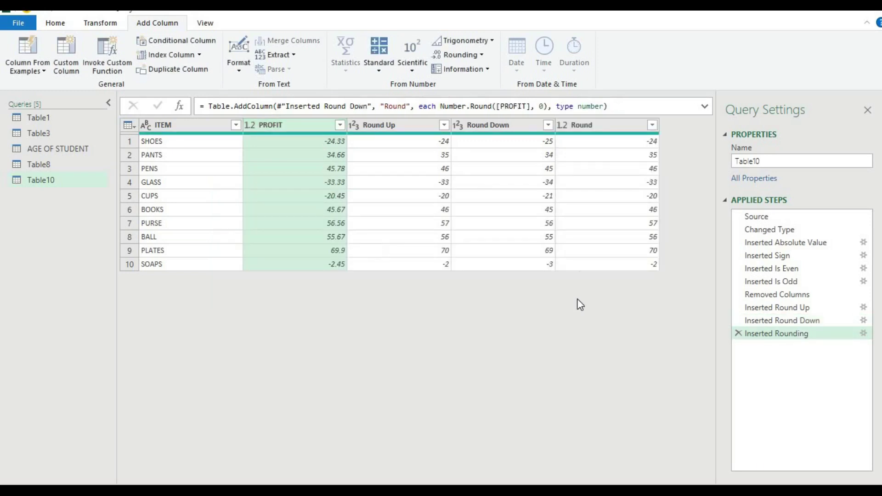
pyautogui.click(583, 143)
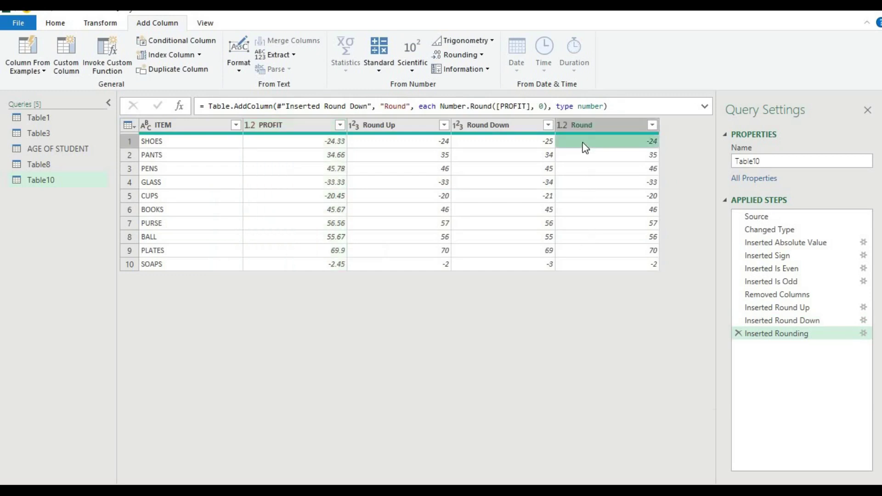
pyautogui.click(584, 156)
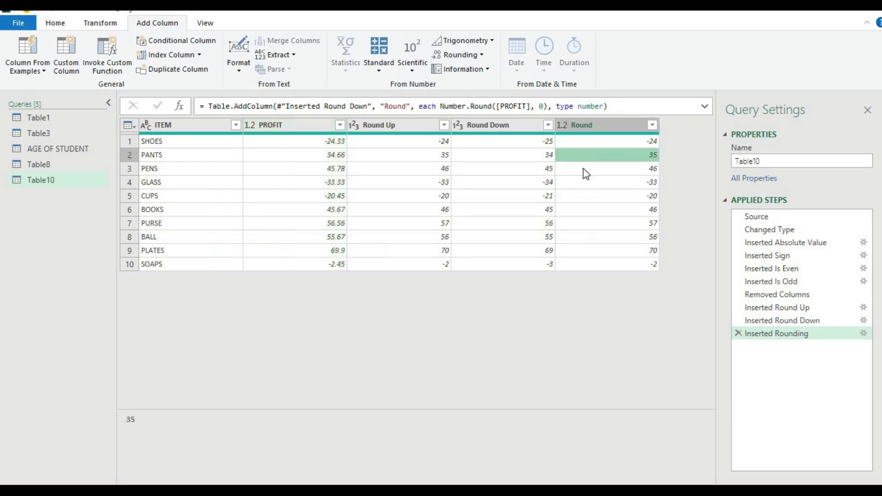
pyautogui.click(589, 210)
pyautogui.click(589, 237)
pyautogui.click(590, 264)
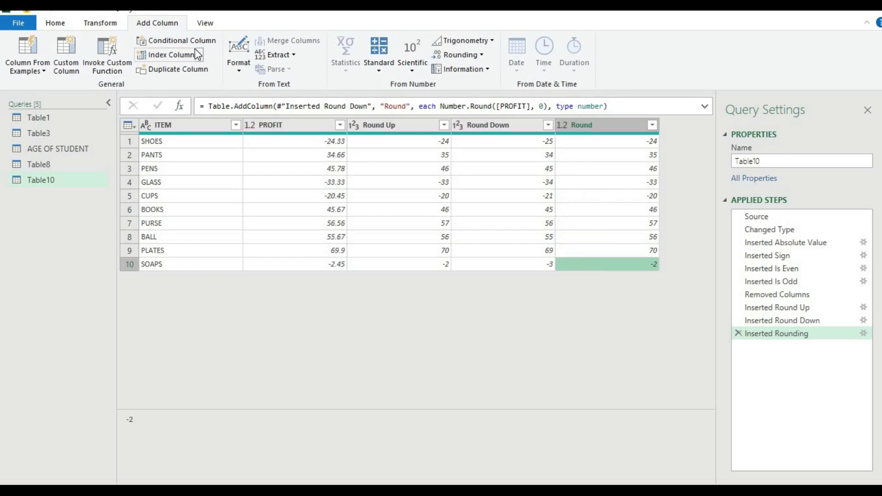
# - Close the query editor and load the rounded results to a worksheet, comparing them with the source table on the profit sheet
pyautogui.click(65, 25)
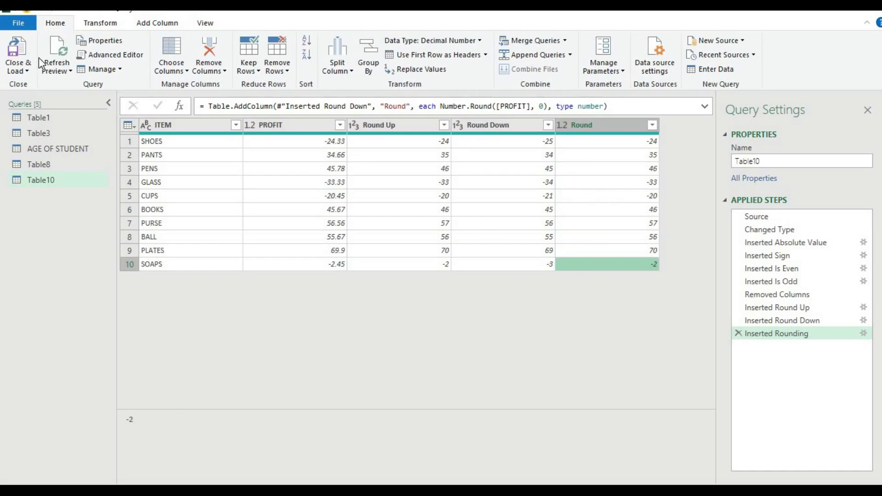
pyautogui.click(33, 71)
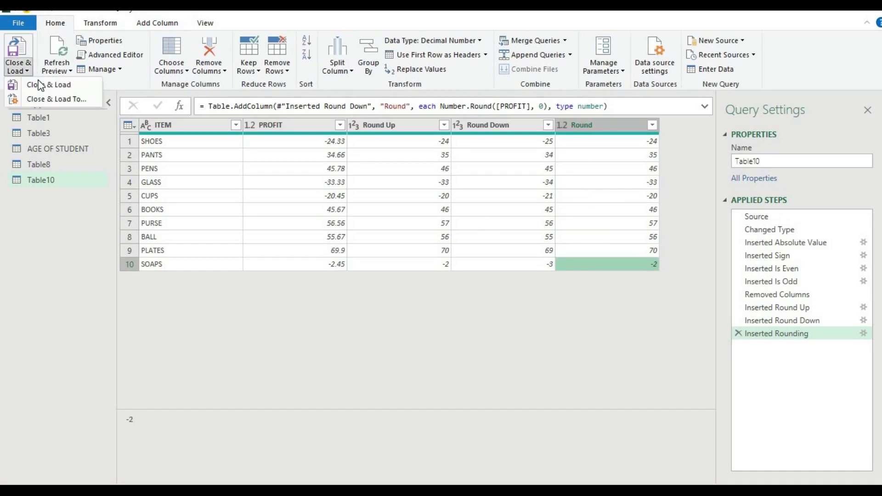
pyautogui.click(40, 84)
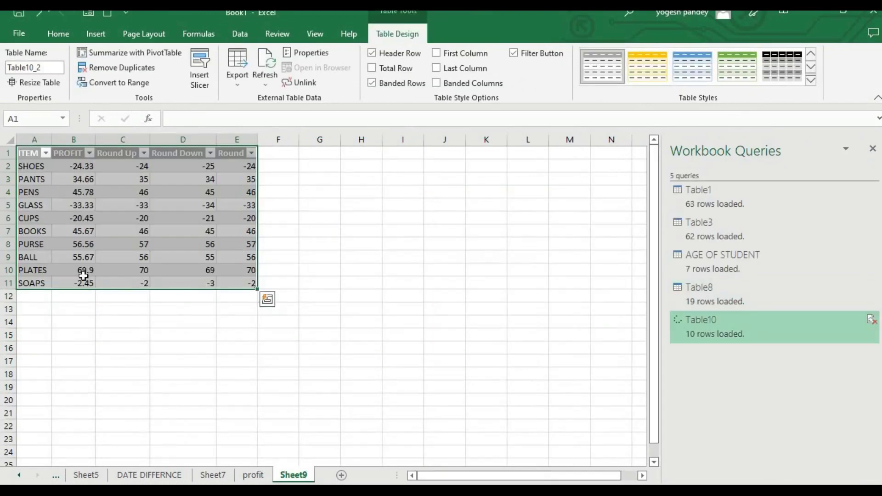
pyautogui.click(46, 283)
pyautogui.click(88, 283)
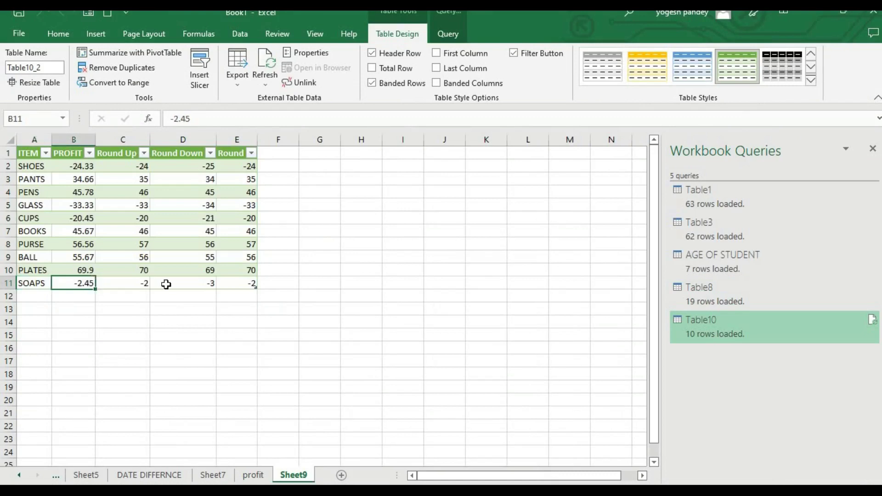
pyautogui.click(243, 470)
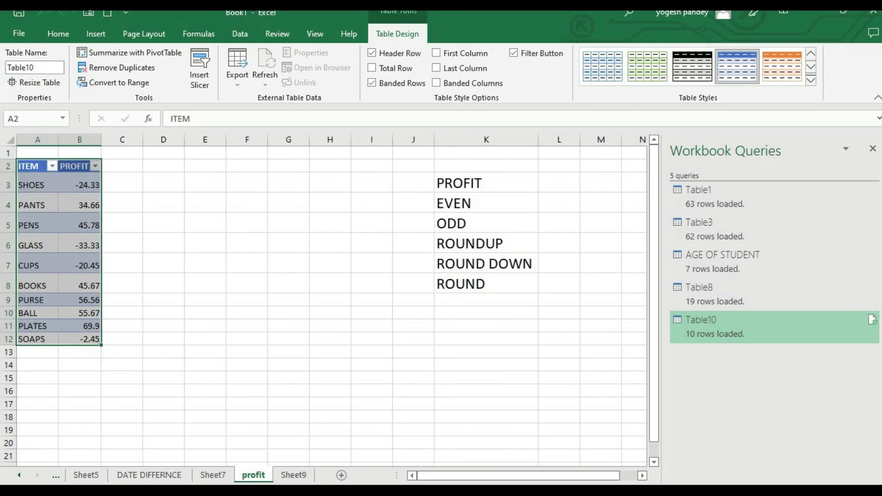
pyautogui.click(294, 475)
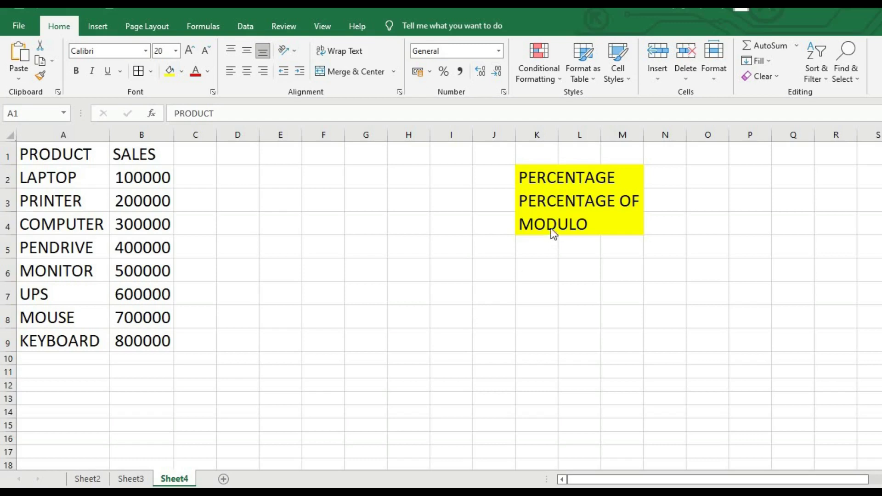
# - Review the PERCENTAGE, PERCENTAGE OF and MODULO topics and the PRODUCT and SALES data on Sheet4
pyautogui.click(541, 184)
pyautogui.click(541, 199)
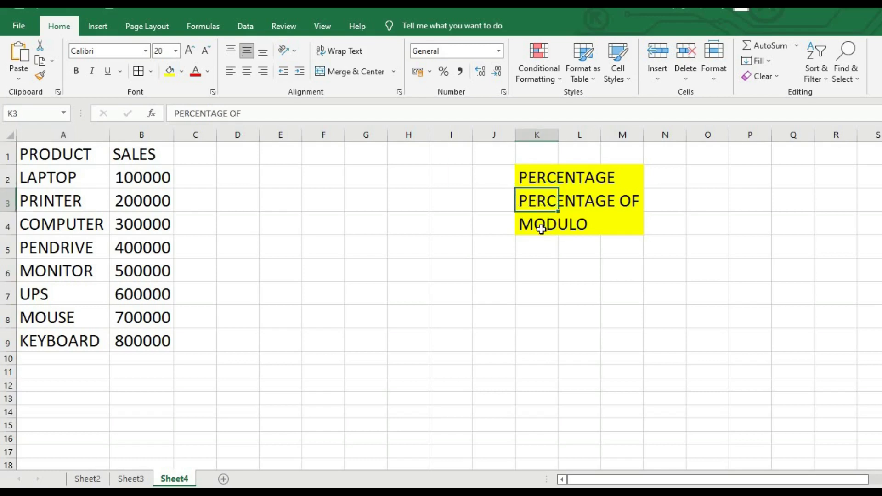
pyautogui.click(541, 228)
pyautogui.click(317, 270)
pyautogui.click(183, 239)
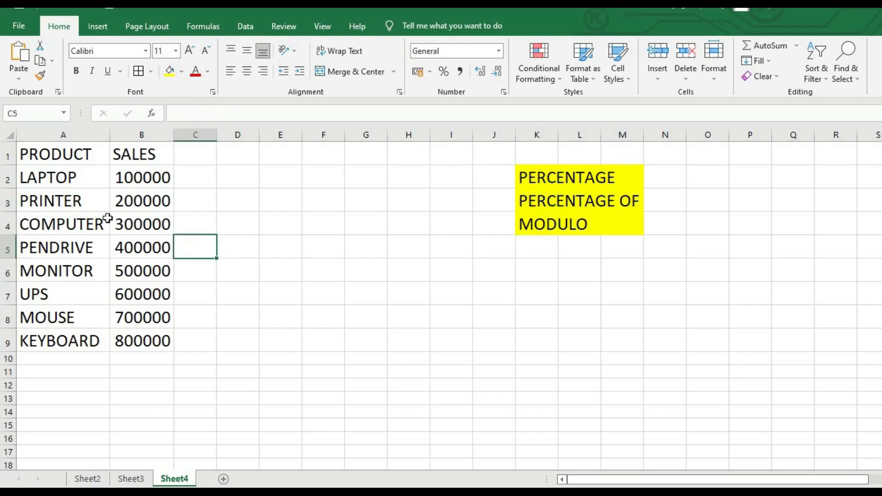
pyautogui.click(105, 221)
pyautogui.click(69, 199)
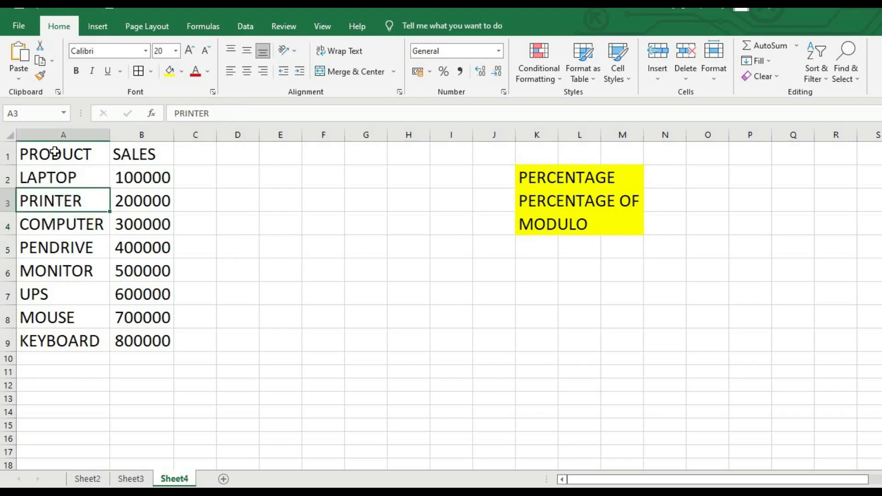
pyautogui.click(54, 151)
pyautogui.click(260, 251)
pyautogui.click(155, 201)
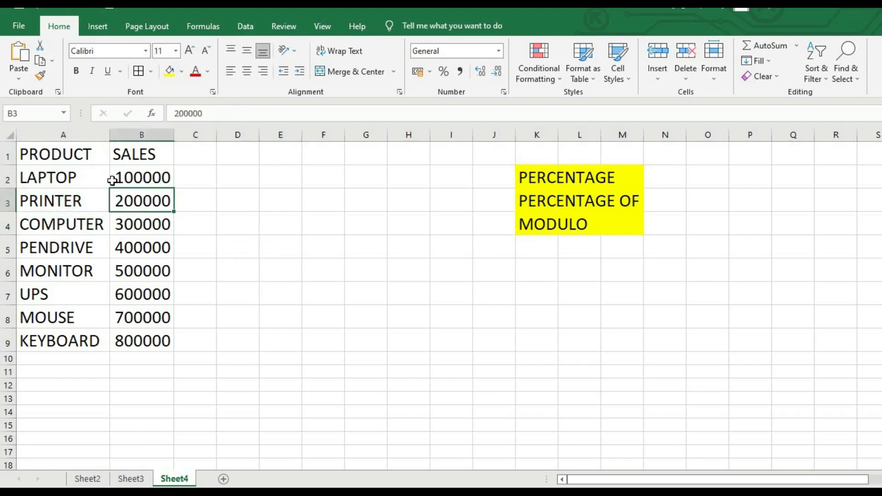
pyautogui.click(72, 165)
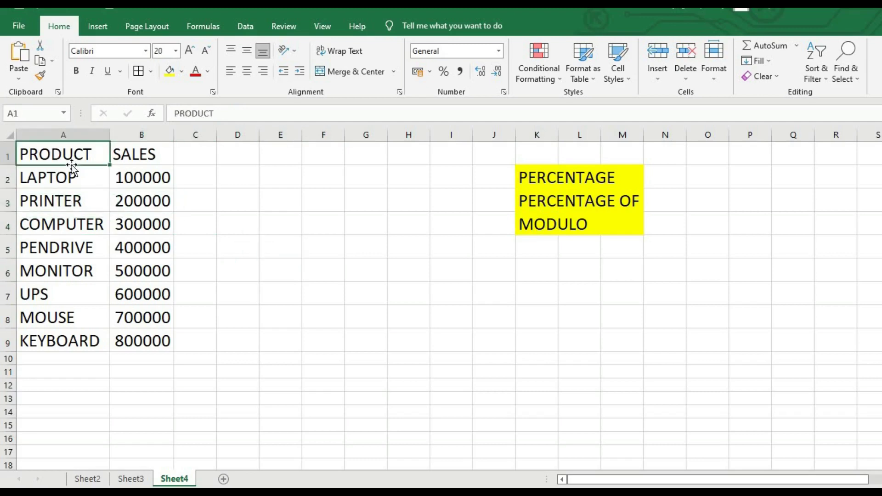
pyautogui.click(134, 159)
pyautogui.click(135, 216)
pyautogui.click(136, 302)
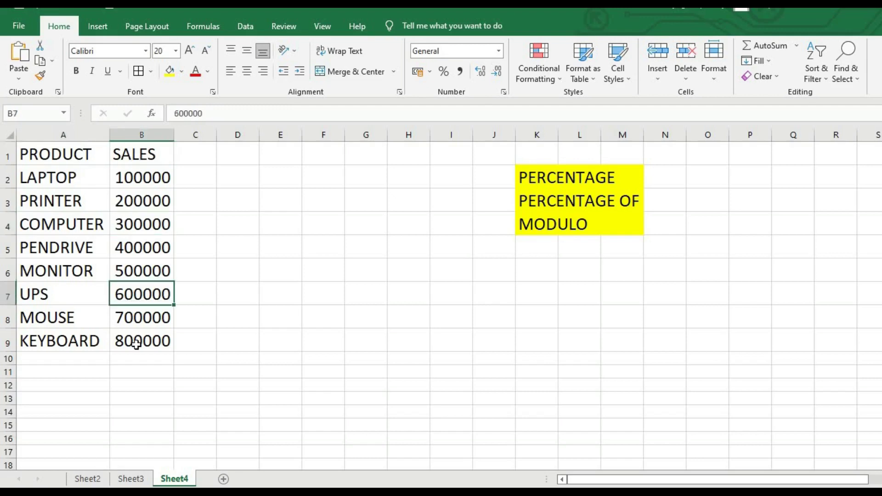
pyautogui.click(134, 339)
pyautogui.click(55, 154)
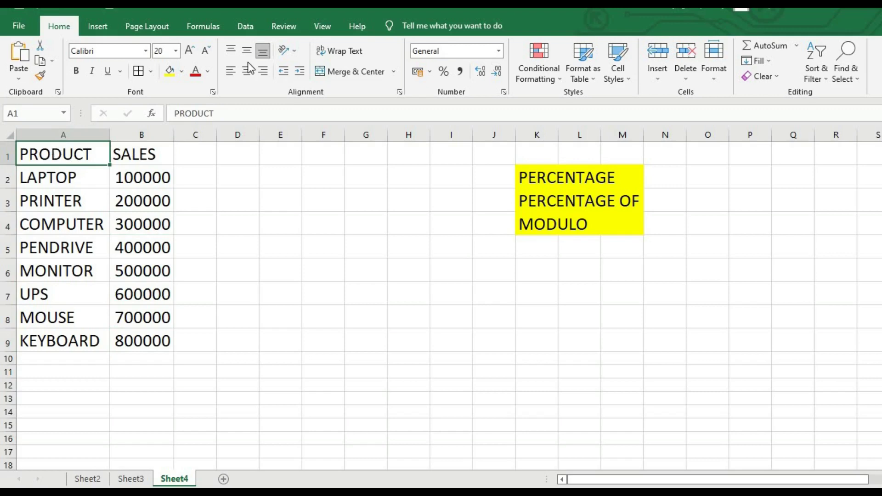
# - Load the PRODUCT and SALES range A1:B9 into the query editor as a table with headers
pyautogui.click(244, 29)
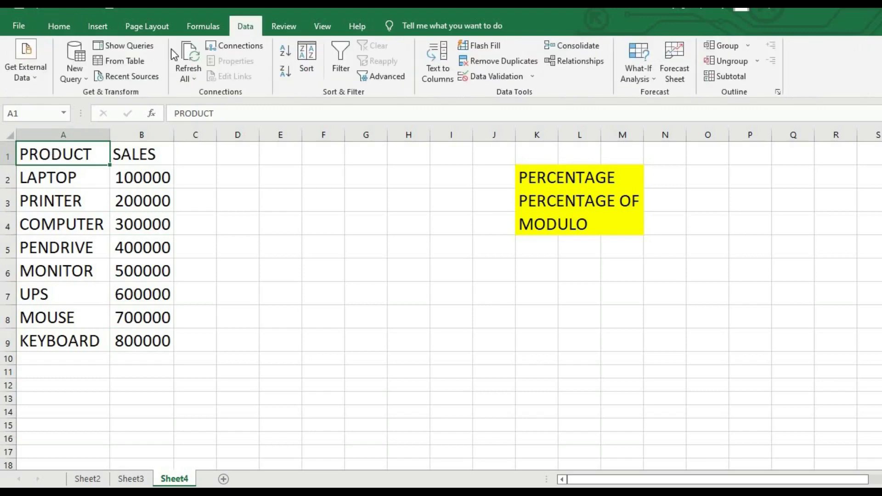
pyautogui.click(137, 60)
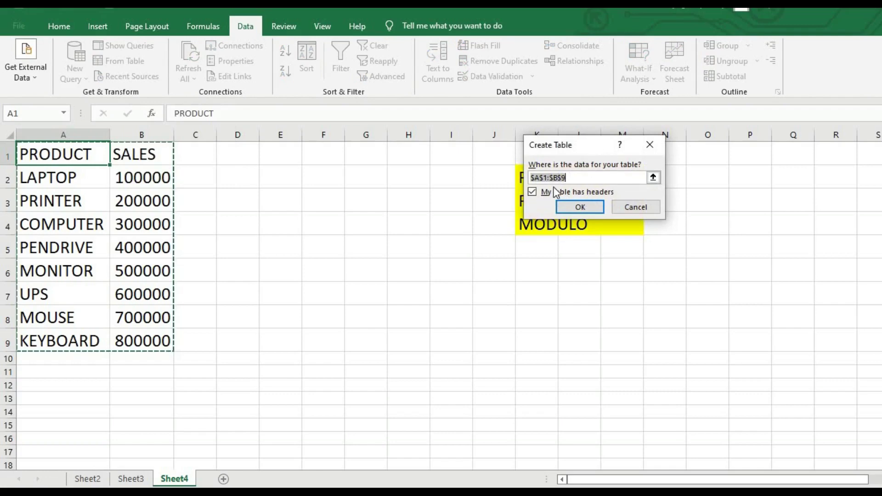
pyautogui.click(580, 207)
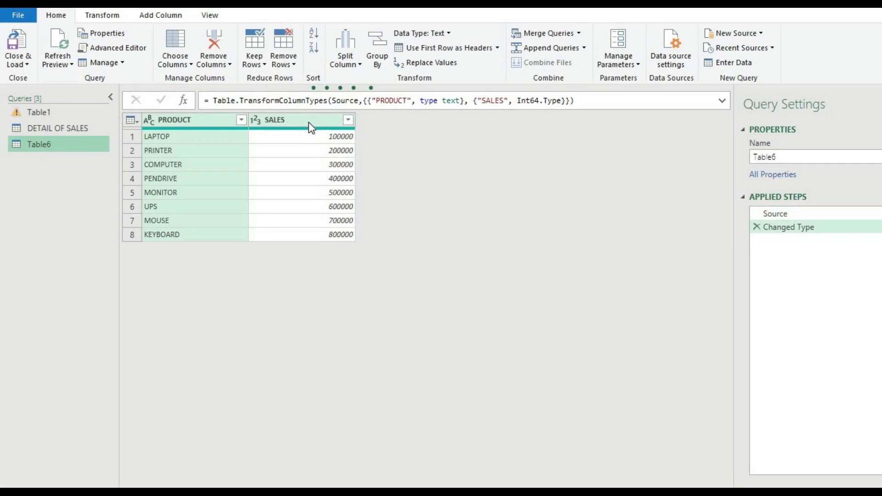
# - Add a Percentage column calculating 10 percent of the SALES values, check it, and remove that applied step
pyautogui.click(308, 123)
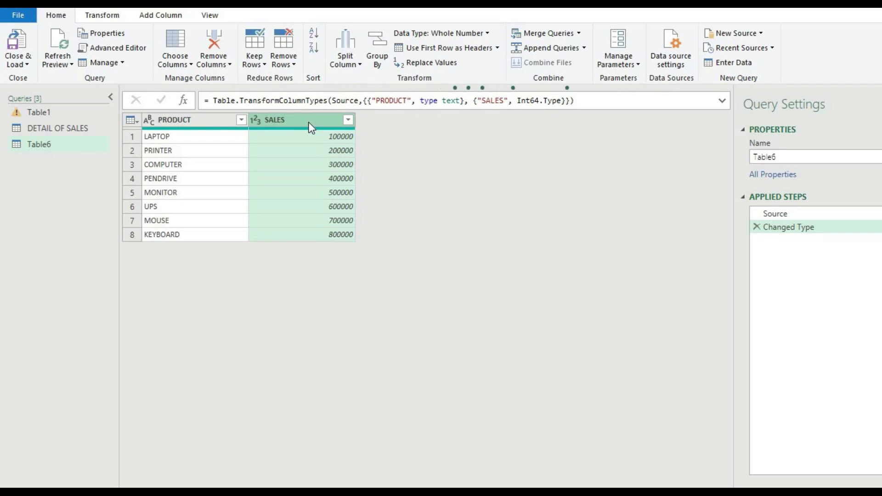
pyautogui.click(171, 17)
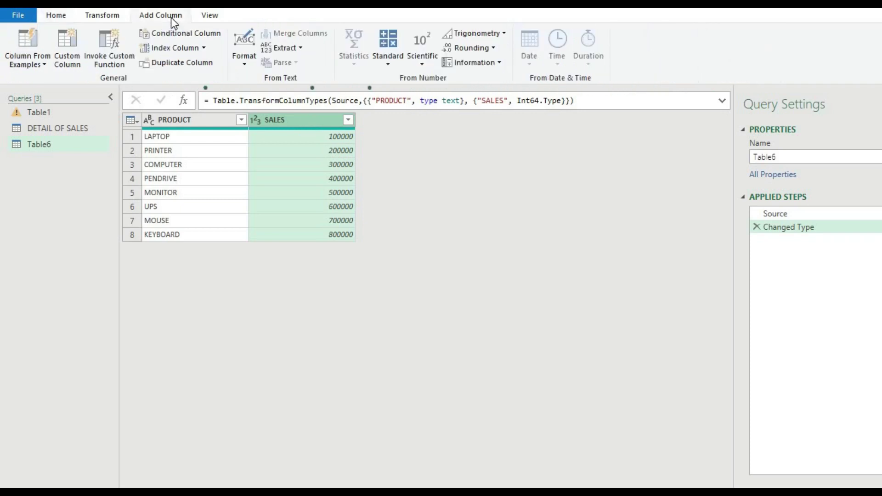
pyautogui.click(387, 64)
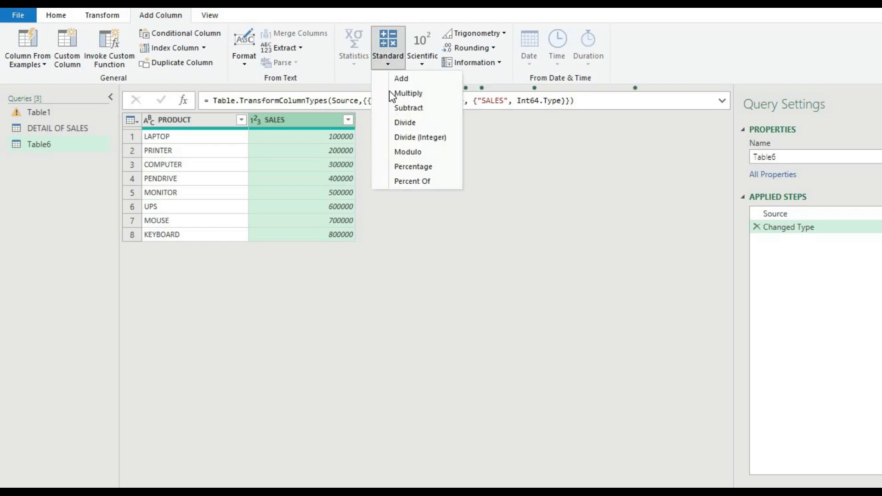
pyautogui.click(400, 166)
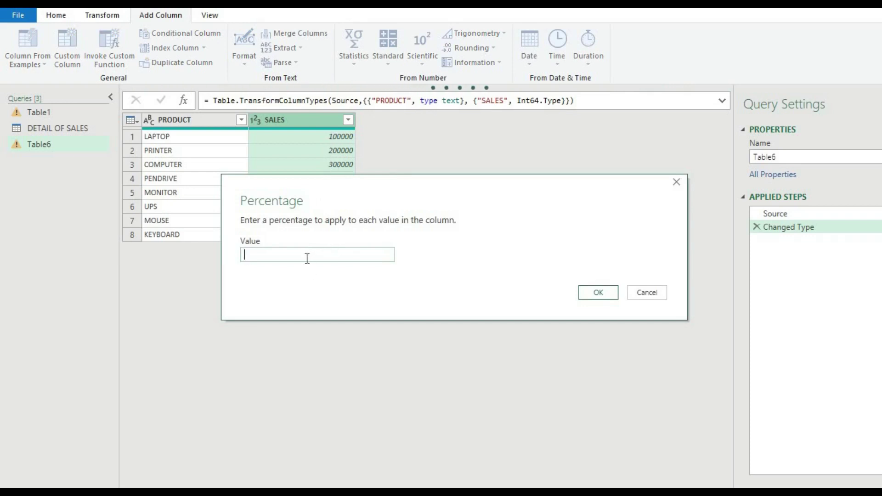
pyautogui.write('10')
pyautogui.click(592, 293)
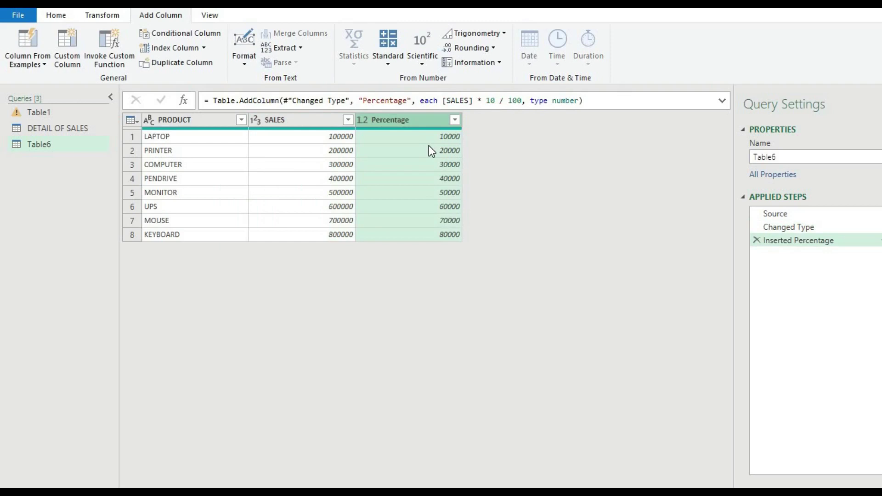
pyautogui.click(428, 147)
pyautogui.click(758, 240)
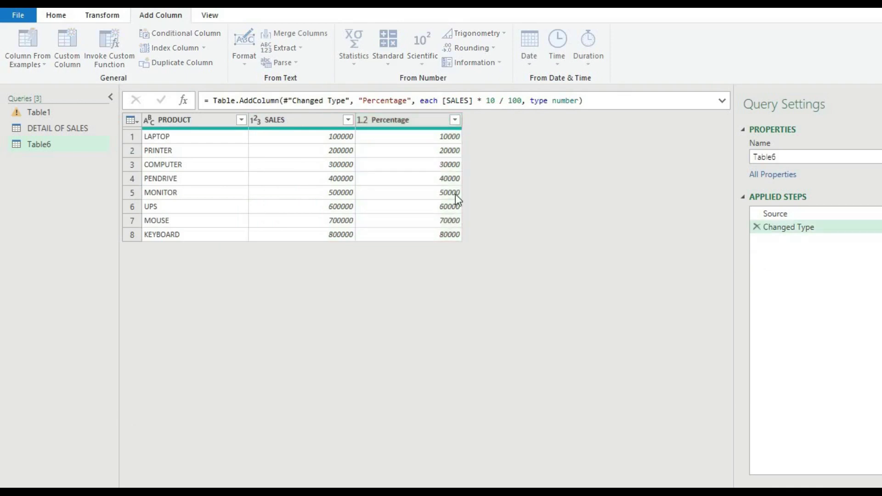
# - Add a Percentage column calculating 17 percent of the SALES values and check several of its rows
pyautogui.click(309, 123)
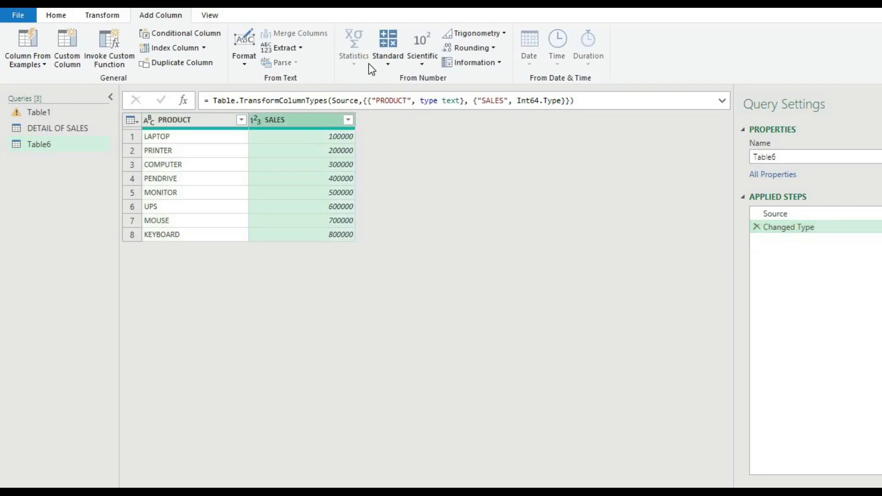
pyautogui.click(385, 67)
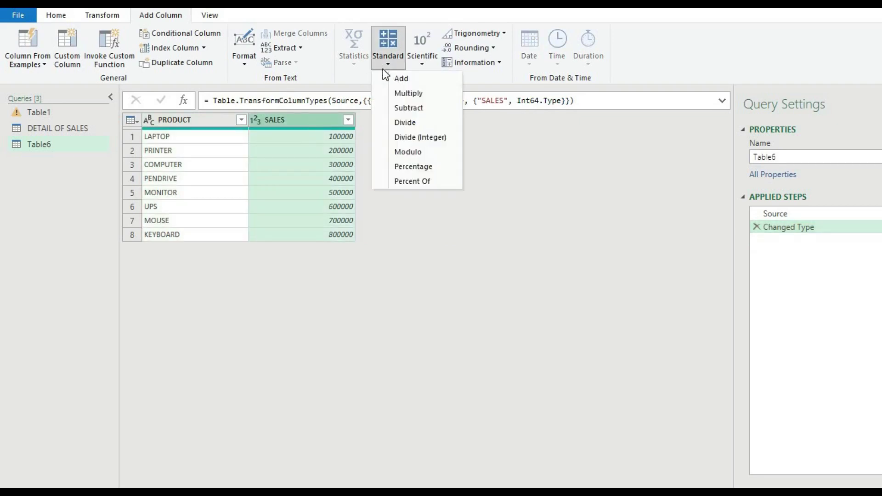
pyautogui.click(397, 167)
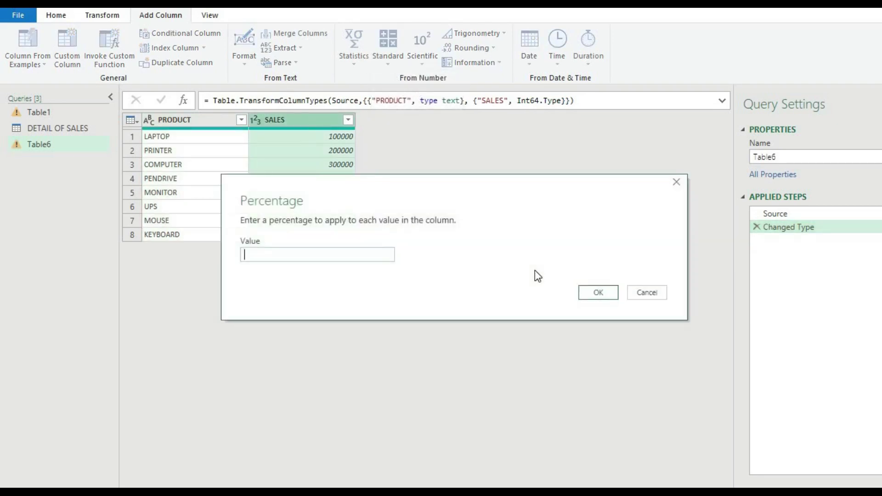
pyautogui.write('17')
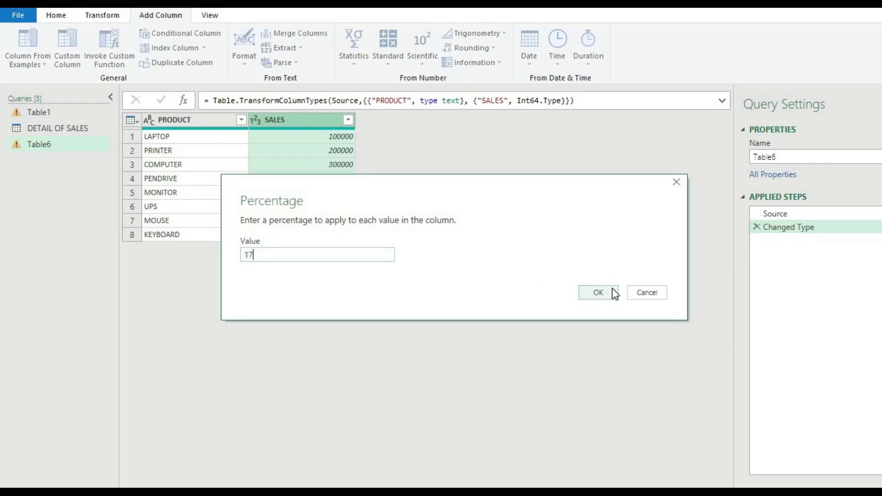
pyautogui.click(597, 293)
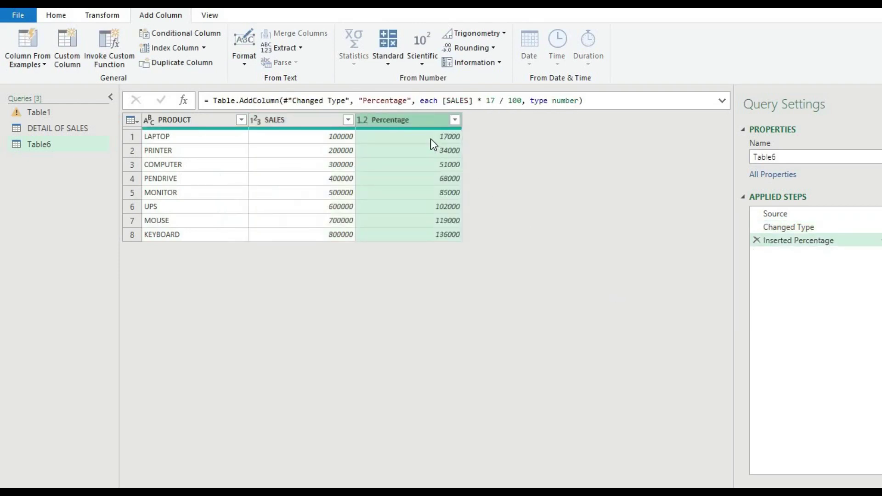
pyautogui.click(431, 136)
pyautogui.click(432, 152)
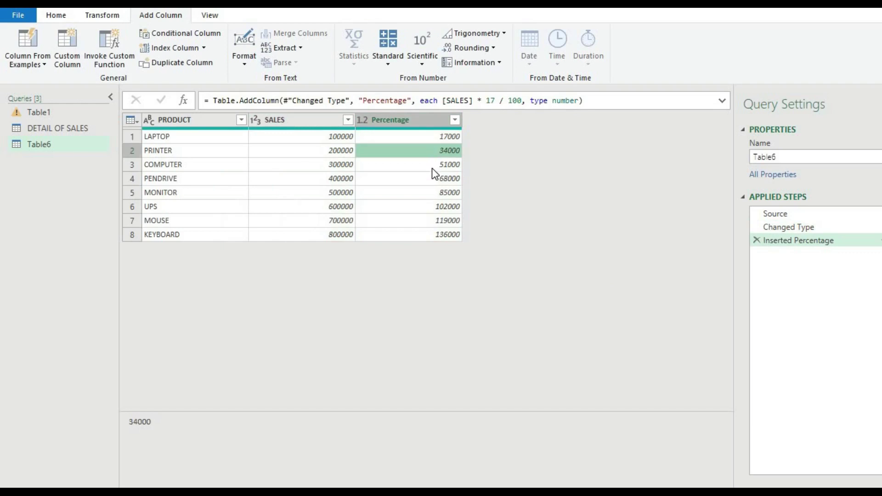
pyautogui.click(432, 168)
pyautogui.click(427, 235)
pyautogui.click(409, 180)
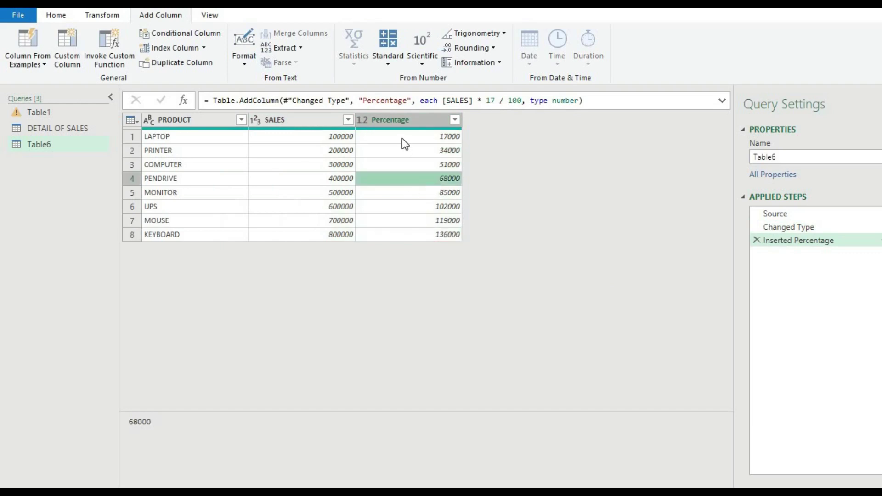
pyautogui.click(404, 139)
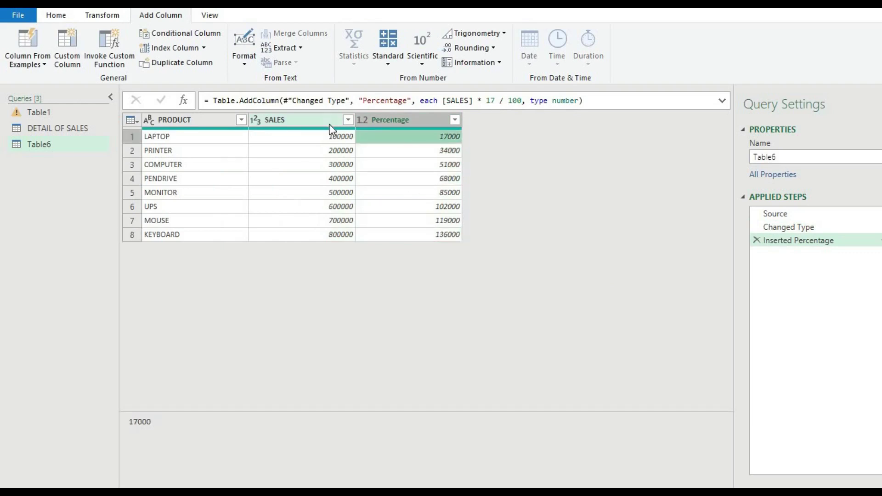
# - Add a Percent Of column for the SALES values with a value of 10
pyautogui.click(329, 123)
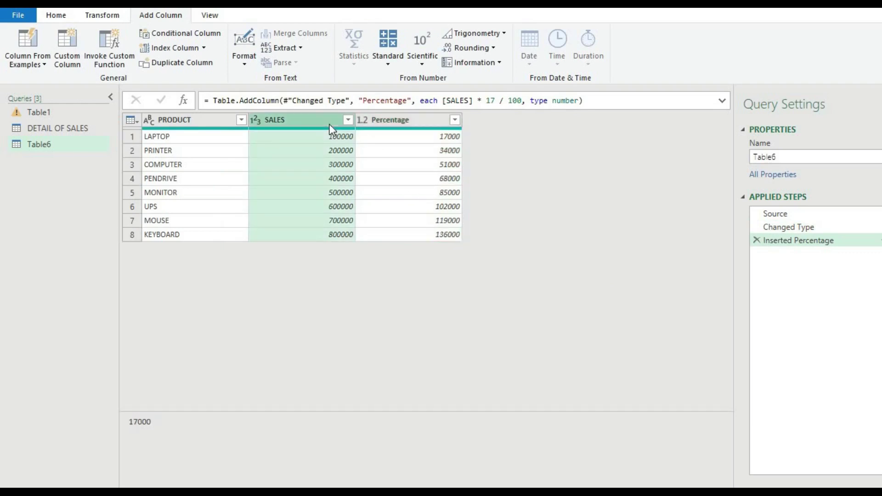
pyautogui.click(387, 64)
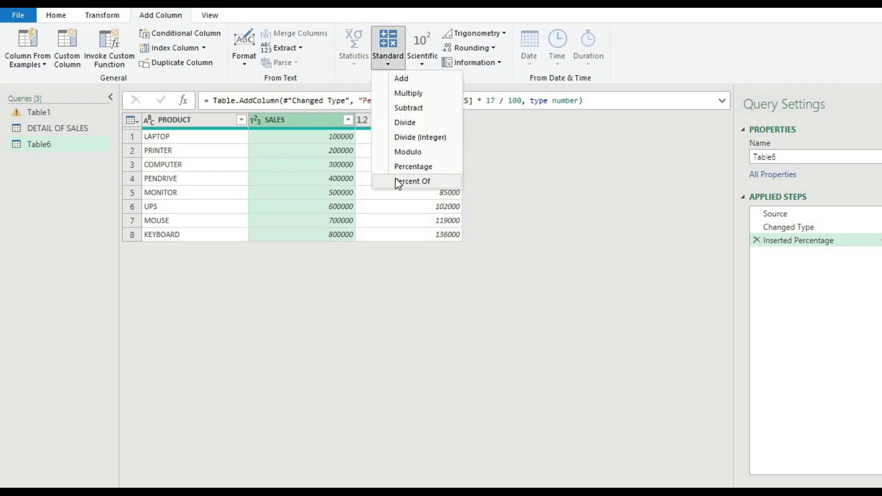
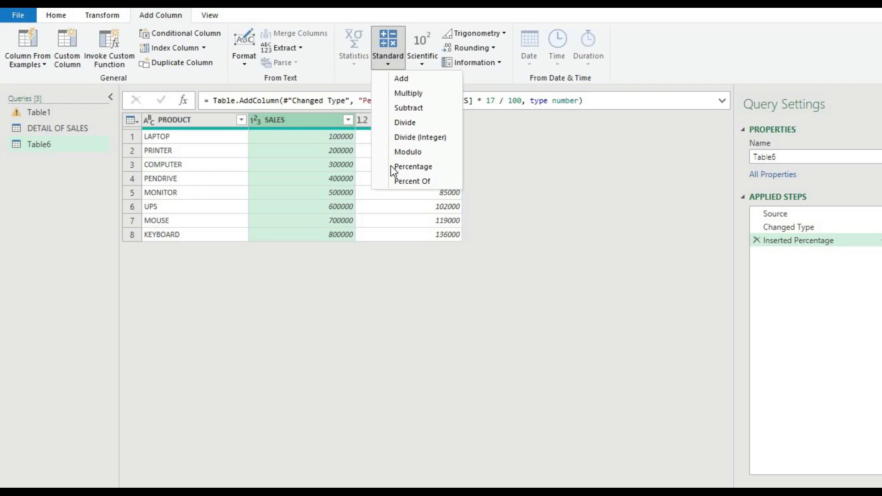
pyautogui.click(419, 187)
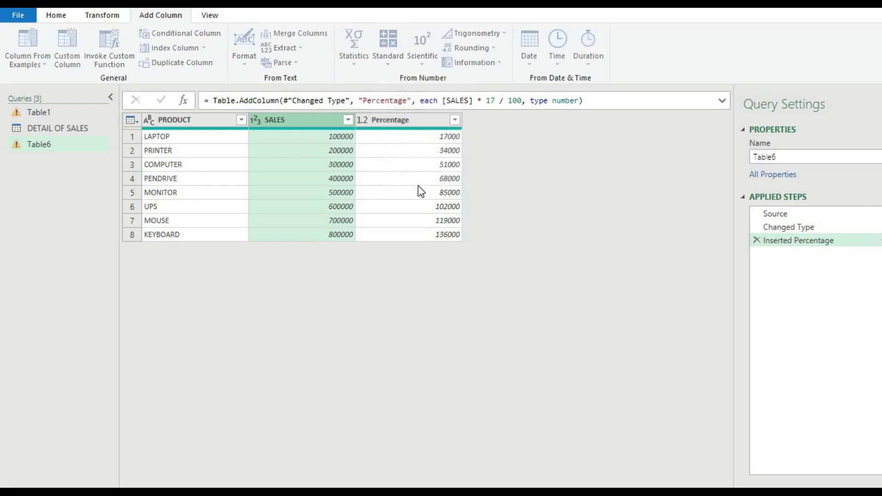
pyautogui.click(361, 258)
pyautogui.write('10')
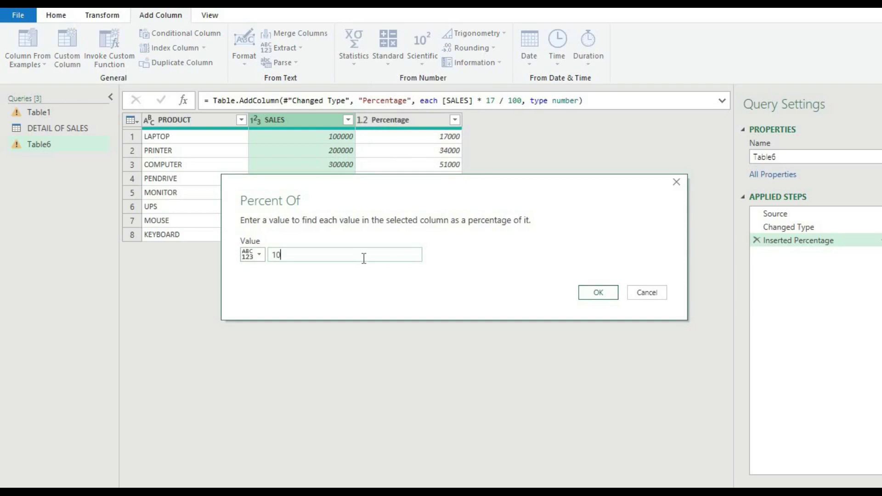
pyautogui.click(585, 297)
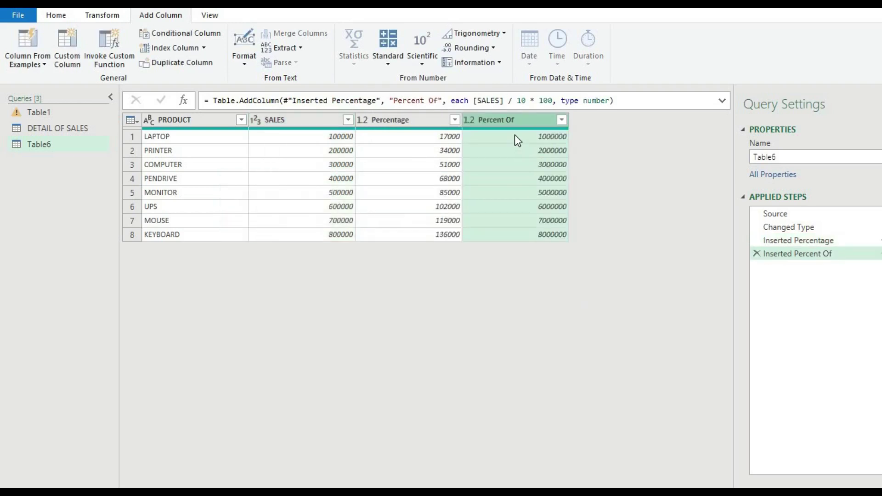
# - Check several rows of the Percent Of column and remove its applied step
pyautogui.click(514, 135)
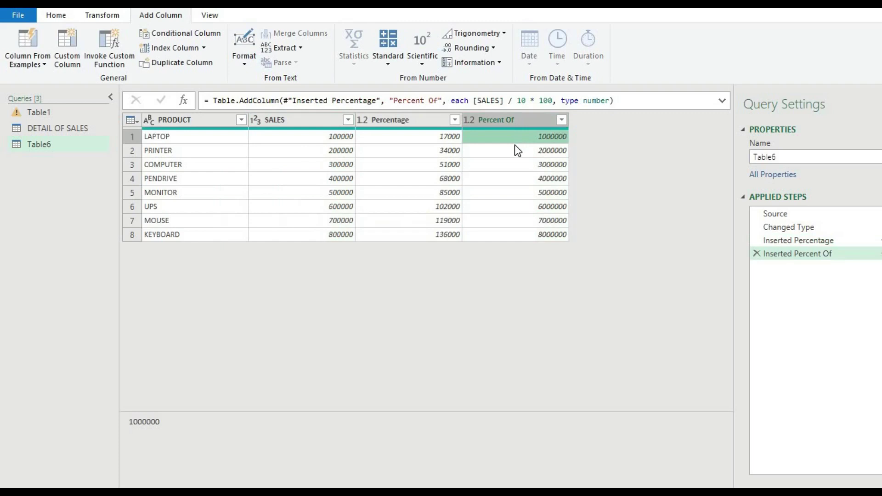
pyautogui.click(514, 144)
pyautogui.click(508, 136)
pyautogui.click(509, 148)
pyautogui.click(508, 177)
pyautogui.click(494, 137)
pyautogui.click(755, 253)
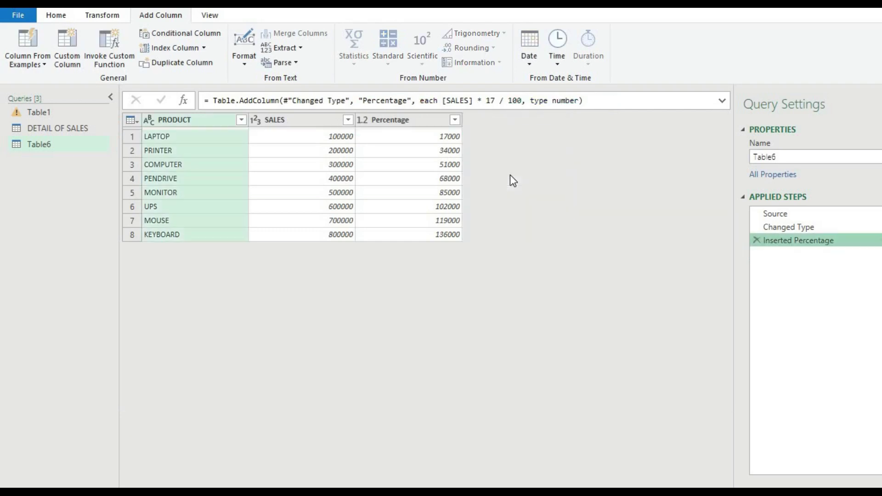
# - Add a Percent Of column for the SALES values with a value of 23 and compare several rows with the sales
pyautogui.click(312, 120)
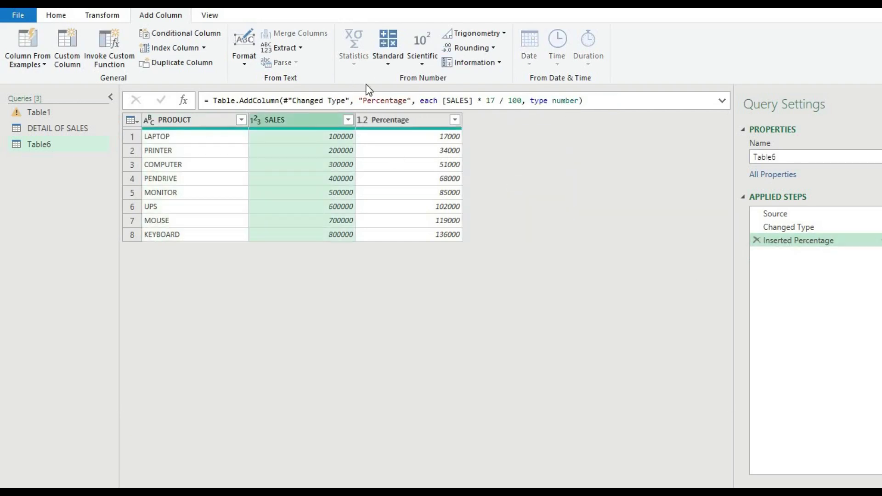
pyautogui.click(387, 65)
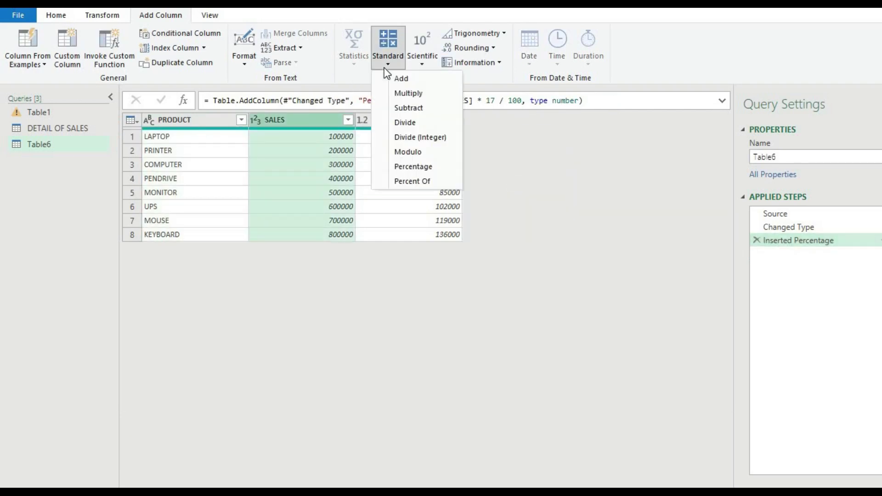
pyautogui.click(401, 180)
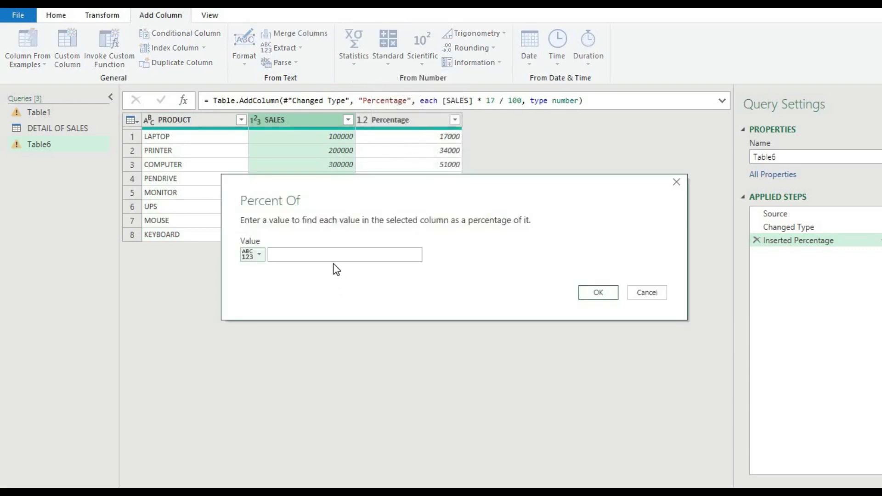
pyautogui.click(333, 258)
pyautogui.write('23')
pyautogui.click(593, 294)
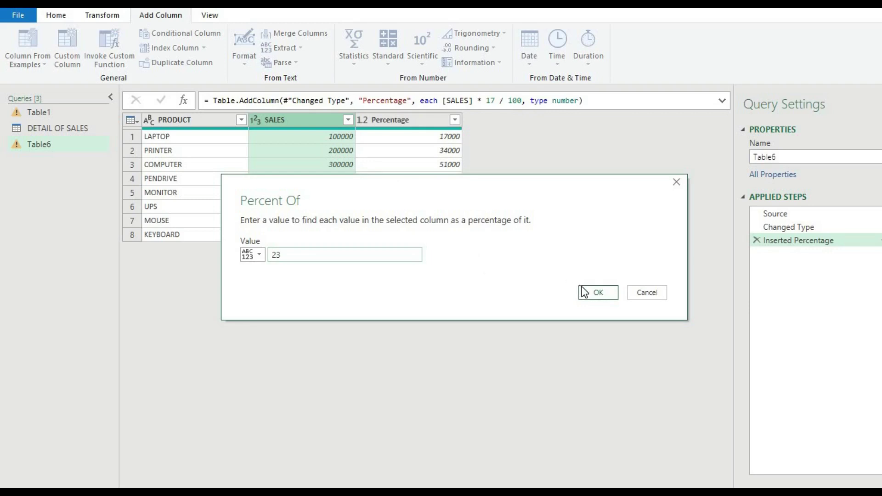
pyautogui.click(594, 293)
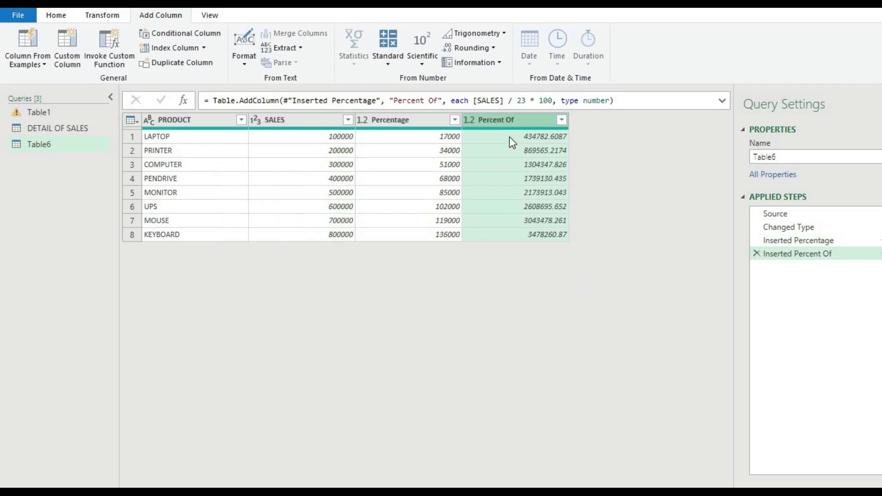
pyautogui.click(509, 136)
pyautogui.click(511, 150)
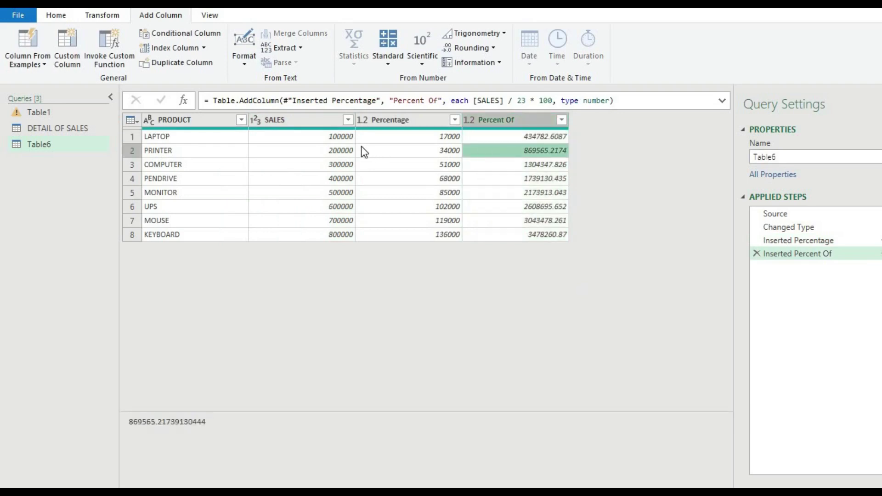
pyautogui.click(338, 134)
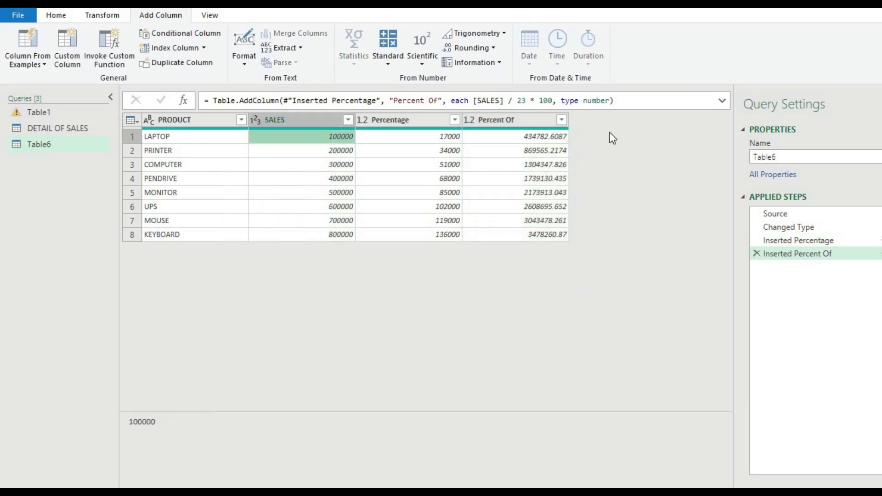
pyautogui.click(522, 137)
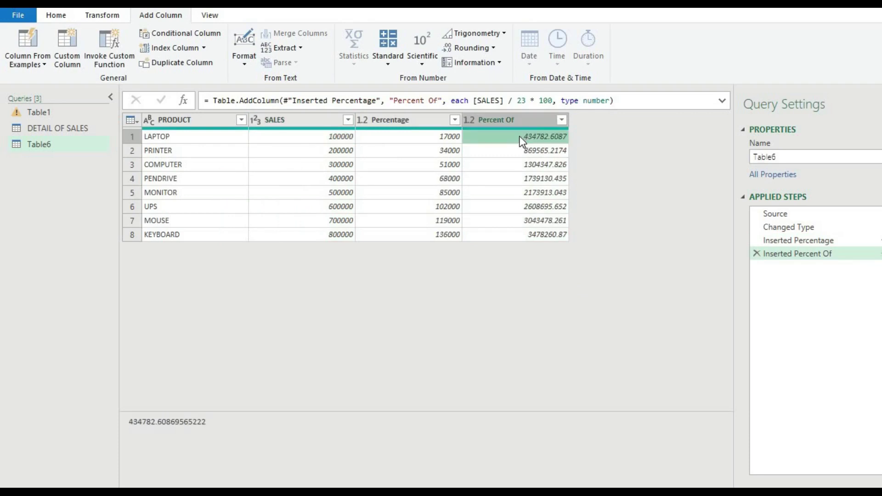
# - Add a Modulo column giving the remainder of the SALES values with a value of 3
pyautogui.click(332, 141)
pyautogui.click(400, 63)
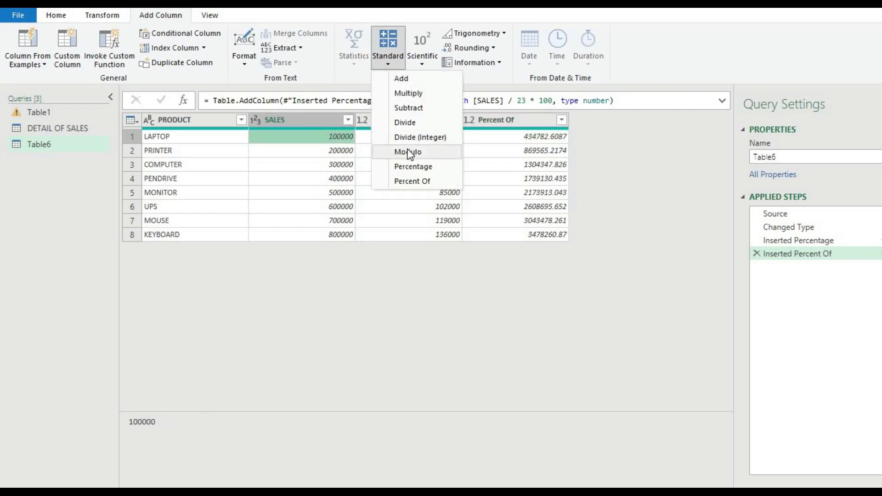
pyautogui.click(297, 121)
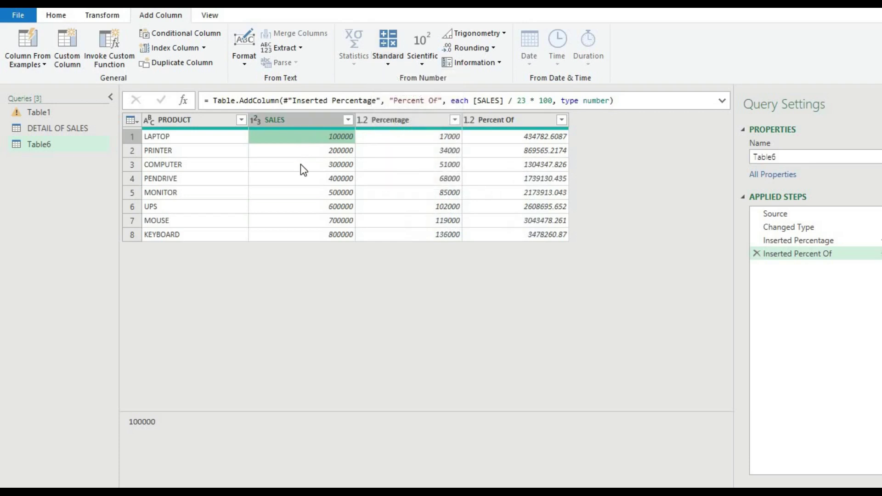
pyautogui.click(302, 126)
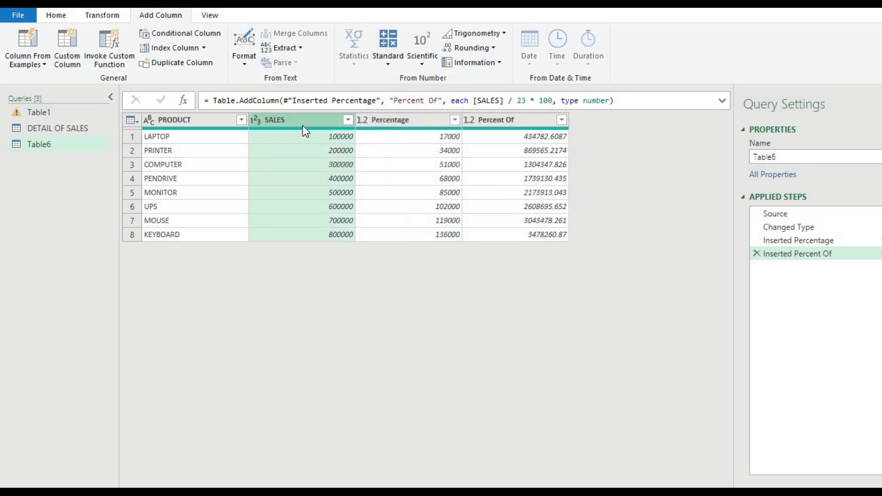
pyautogui.click(388, 57)
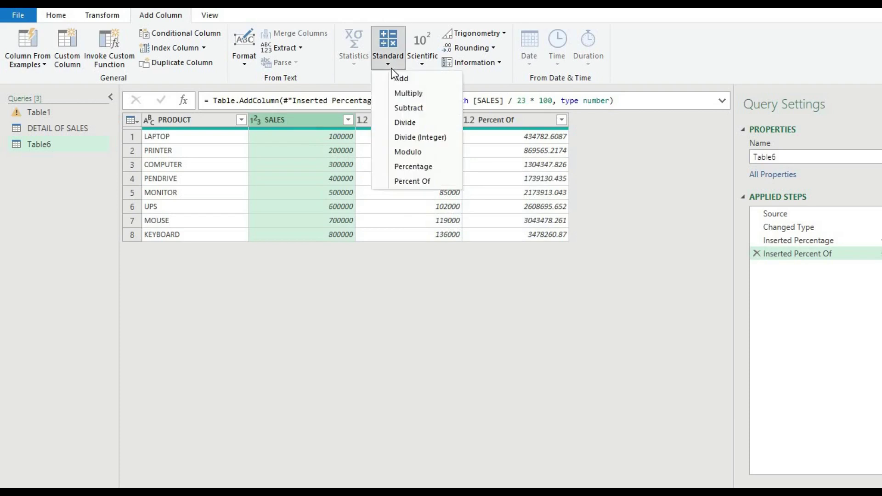
pyautogui.click(406, 152)
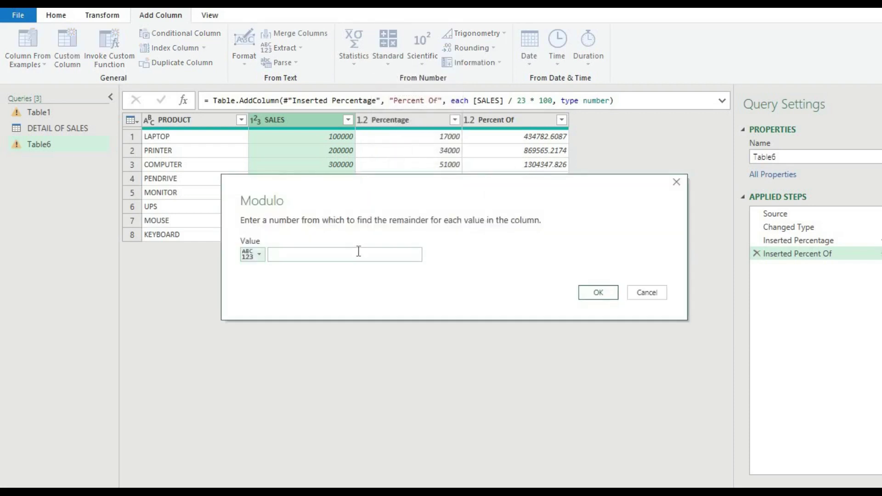
pyautogui.write('3')
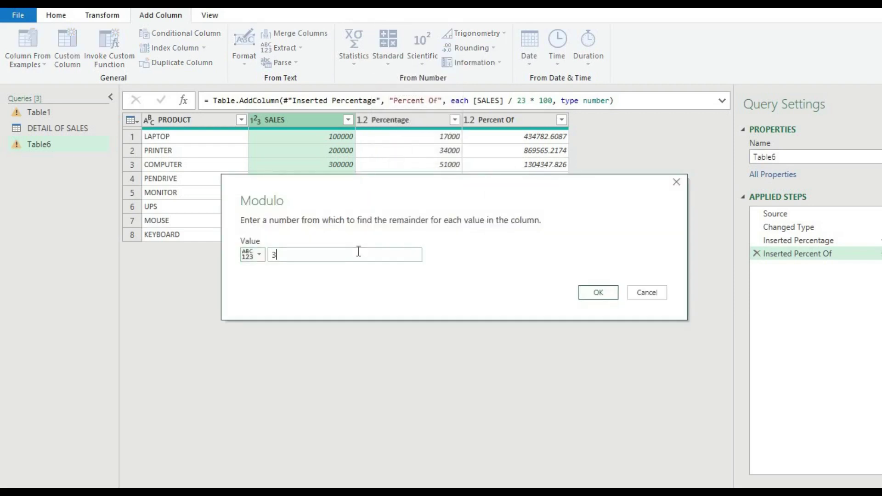
pyautogui.click(615, 294)
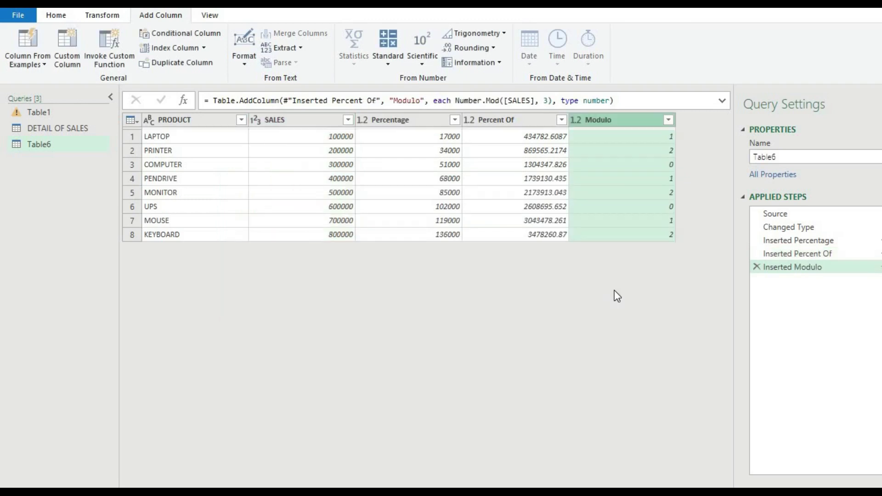
# - Compare several rows of the Modulo column with the SALES values
pyautogui.click(621, 137)
pyautogui.click(624, 167)
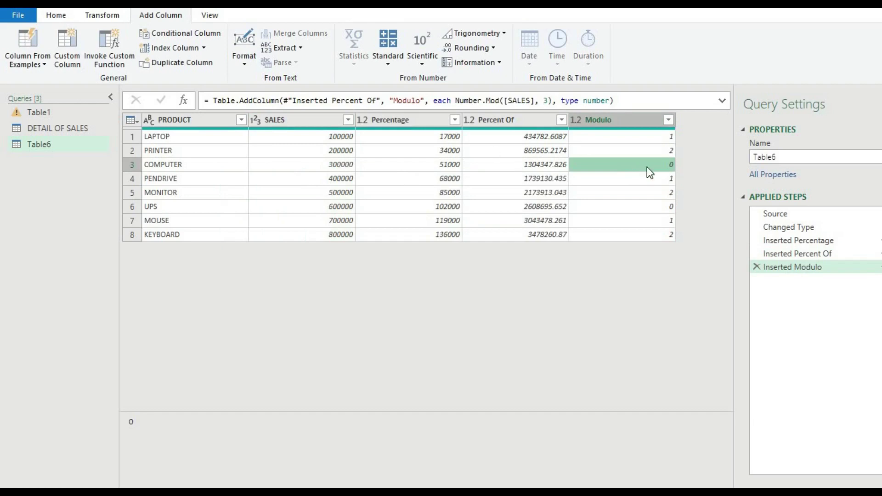
pyautogui.click(646, 207)
pyautogui.click(344, 207)
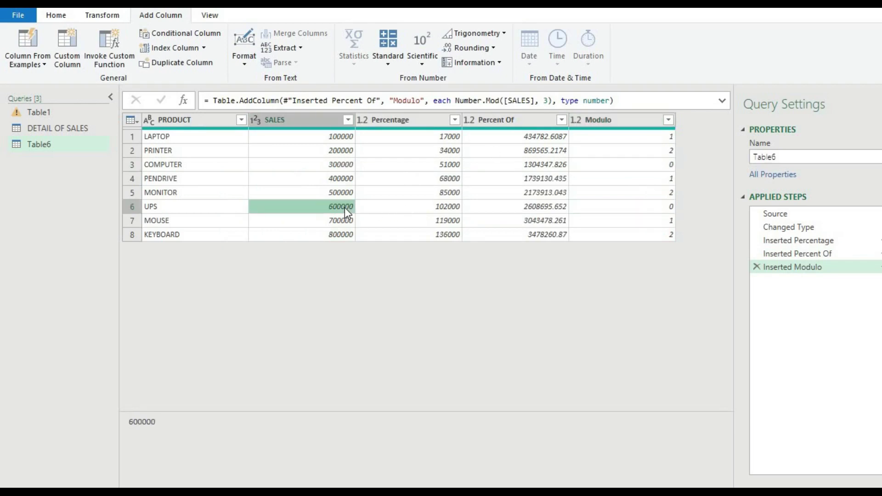
pyautogui.click(600, 203)
pyautogui.click(600, 190)
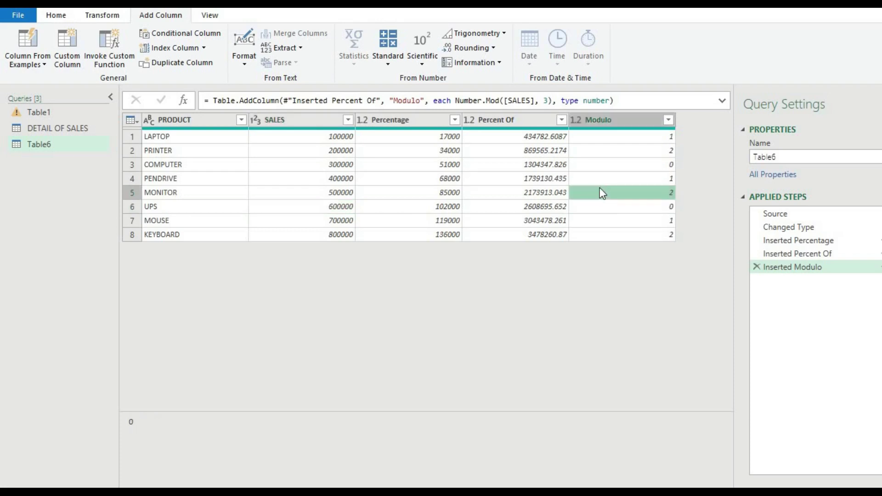
pyautogui.click(598, 164)
pyautogui.click(591, 137)
# - Examine the PRINTER row across the SALES, Percentage, Percent Of and Modulo columns, and check the COMPUTER row
pyautogui.click(395, 166)
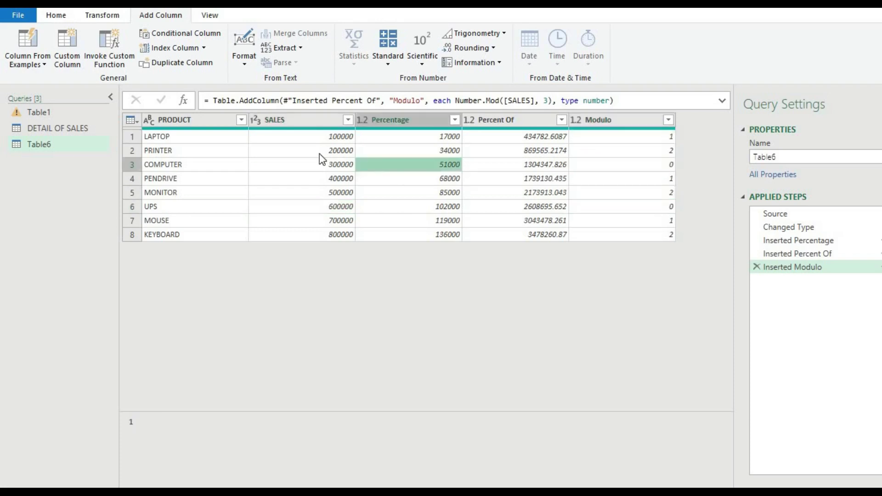
pyautogui.click(320, 153)
pyautogui.click(415, 148)
pyautogui.click(526, 151)
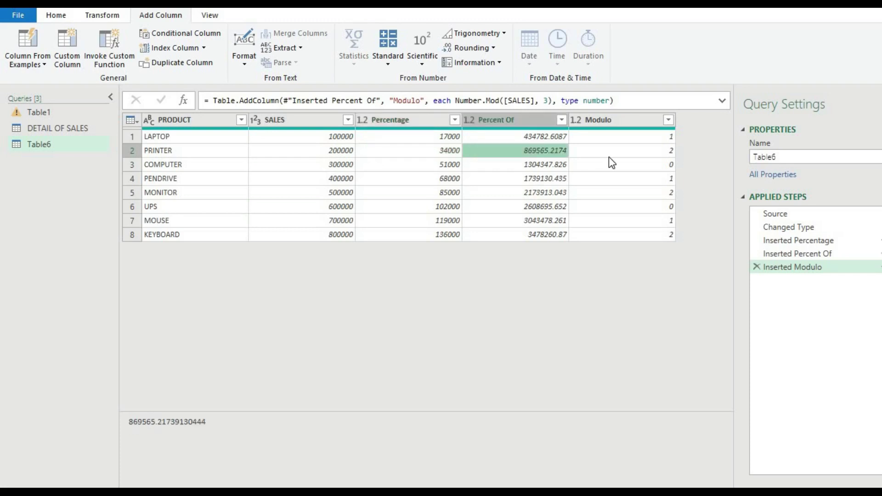
pyautogui.click(609, 156)
pyautogui.click(391, 152)
pyautogui.click(322, 151)
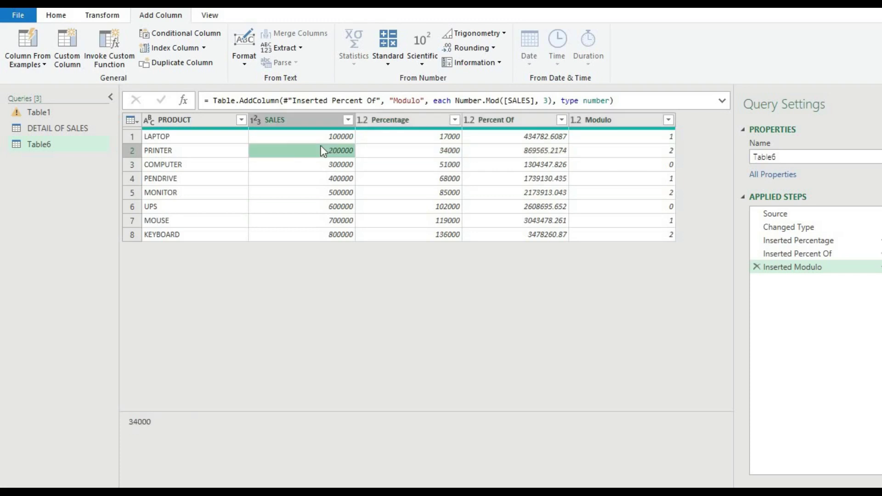
pyautogui.click(237, 148)
pyautogui.click(368, 167)
pyautogui.click(501, 169)
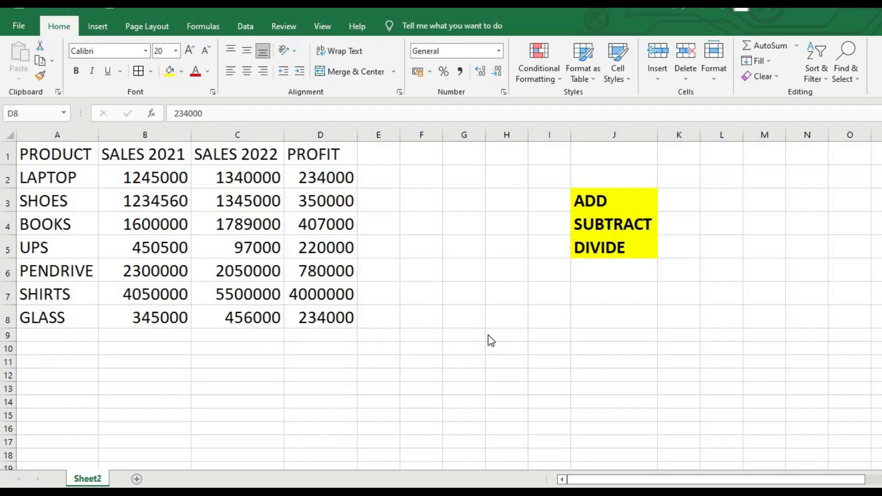
# - Review the ADD, SUBTRACT and DIVIDE list and the PRODUCT, SALES 2021, SALES 2022 and PROFIT headers on Sheet2 in Excel
pyautogui.click(626, 214)
pyautogui.click(620, 250)
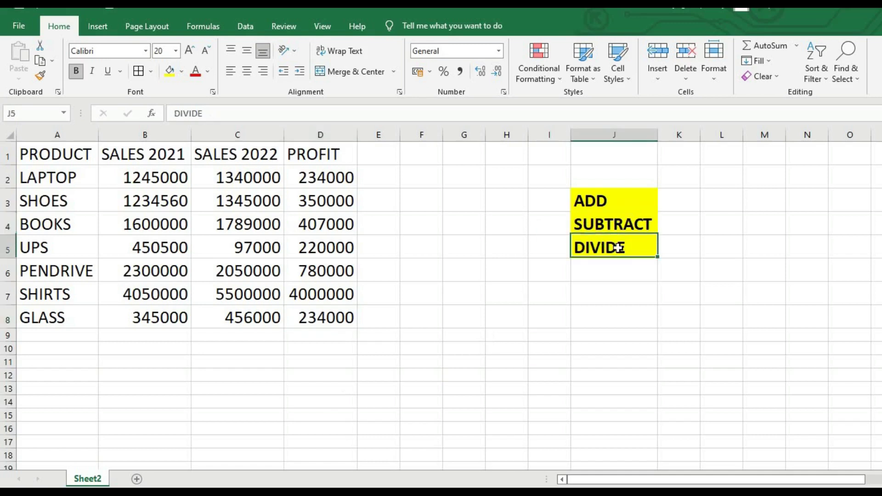
pyautogui.click(605, 202)
pyautogui.click(446, 211)
pyautogui.click(294, 202)
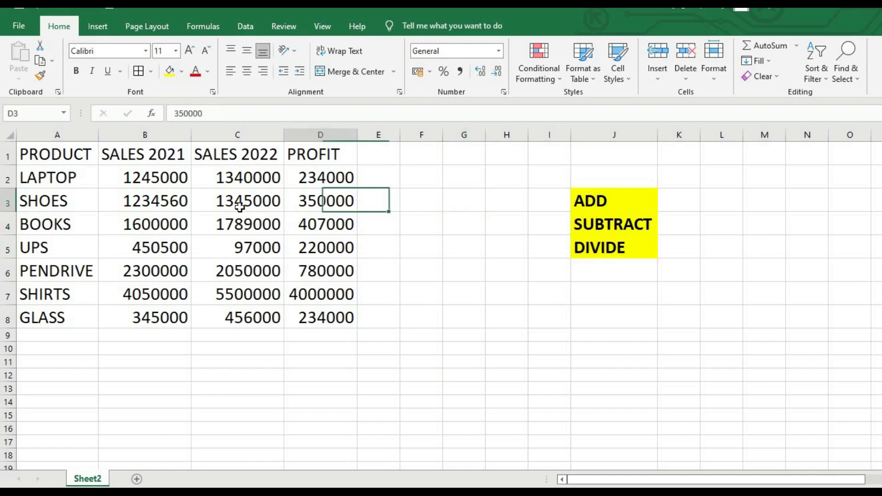
pyautogui.click(49, 160)
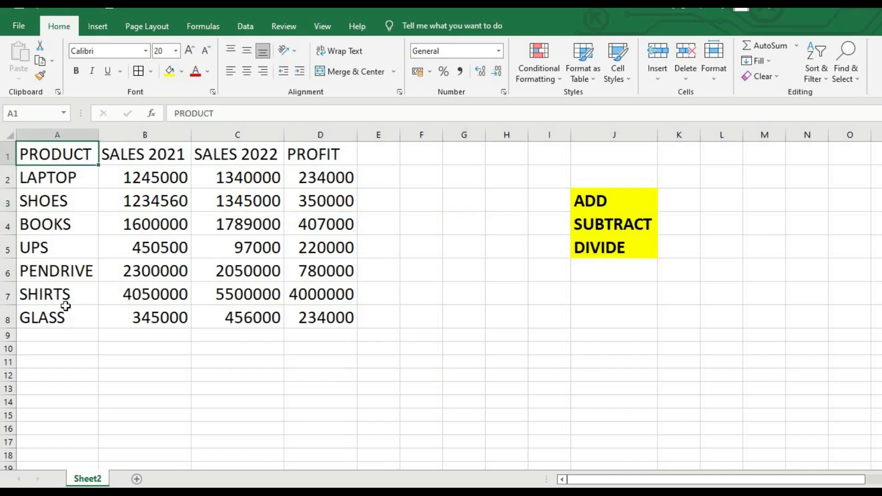
pyautogui.click(145, 163)
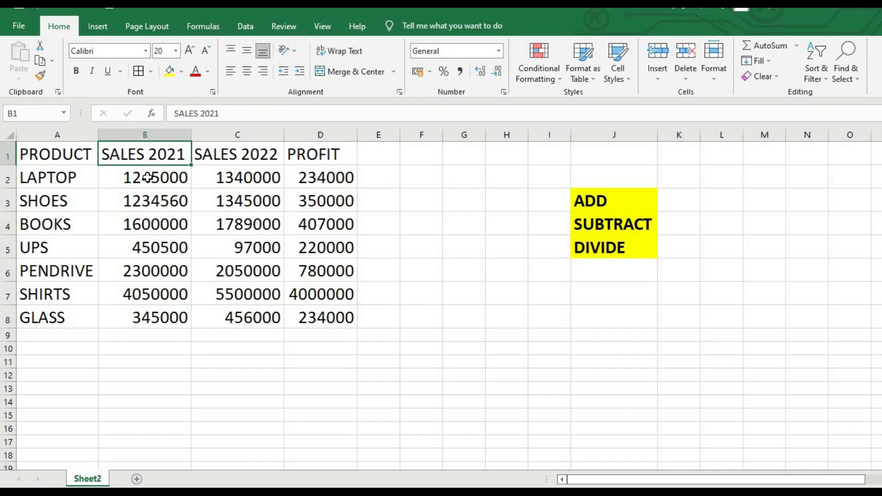
pyautogui.click(147, 175)
pyautogui.click(215, 154)
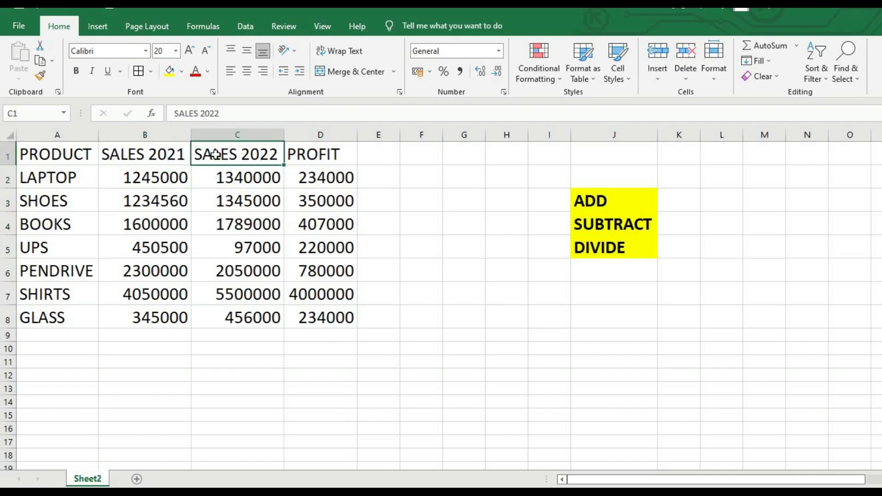
pyautogui.click(315, 155)
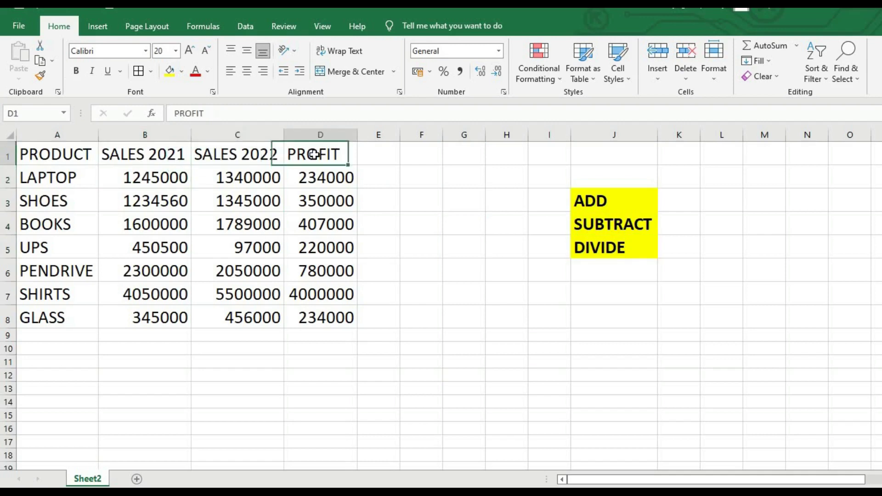
pyautogui.click(363, 154)
pyautogui.click(367, 175)
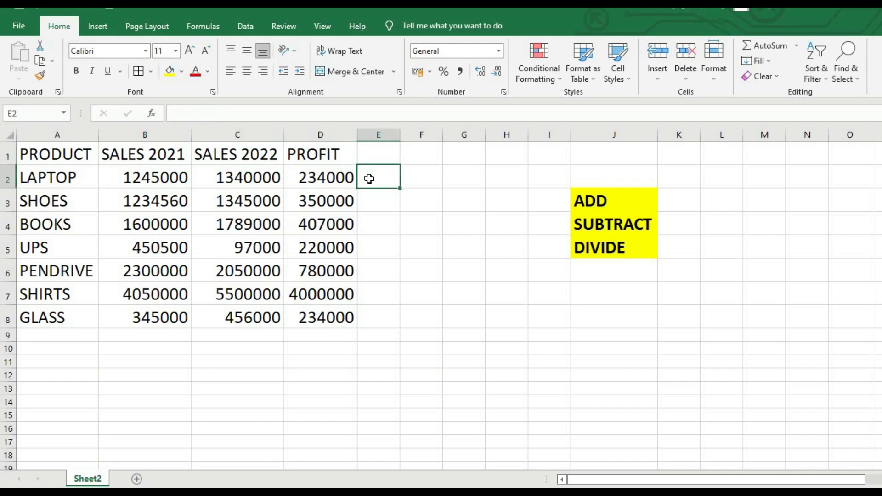
pyautogui.click(385, 229)
pyautogui.click(379, 176)
pyautogui.click(376, 153)
pyautogui.click(375, 174)
pyautogui.click(375, 211)
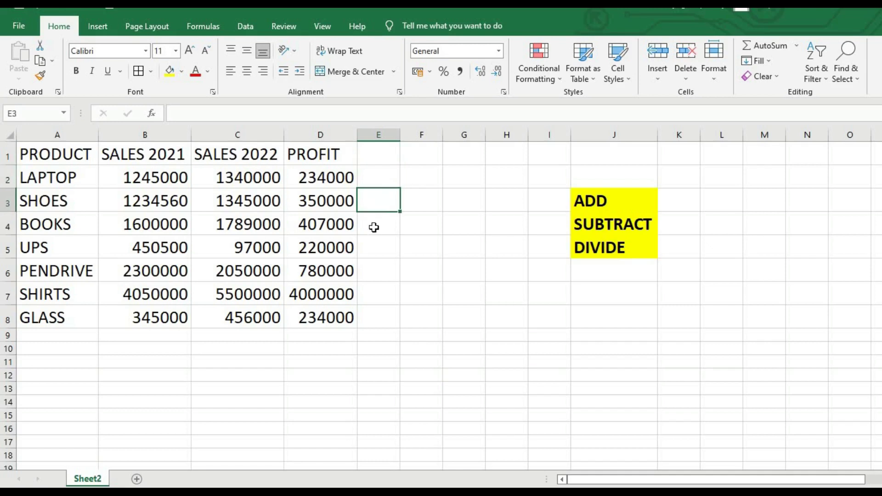
pyautogui.click(373, 248)
pyautogui.click(372, 300)
pyautogui.click(369, 242)
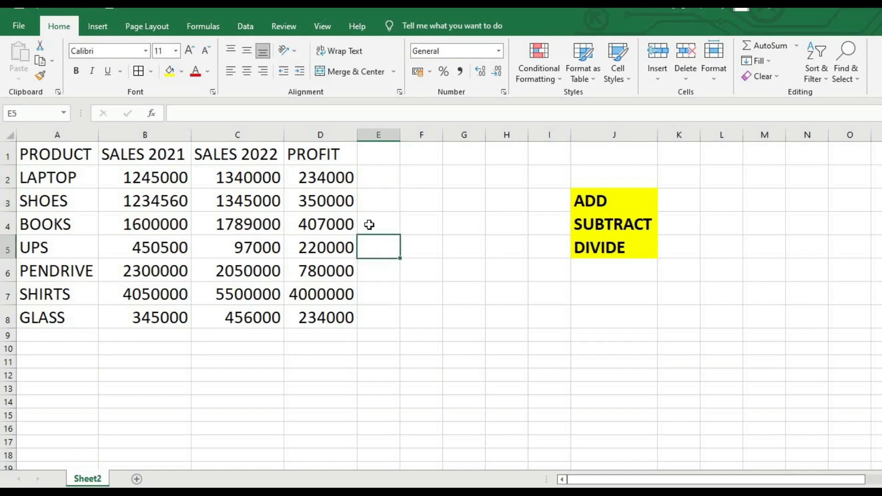
pyautogui.click(368, 224)
pyautogui.click(366, 201)
pyautogui.click(368, 179)
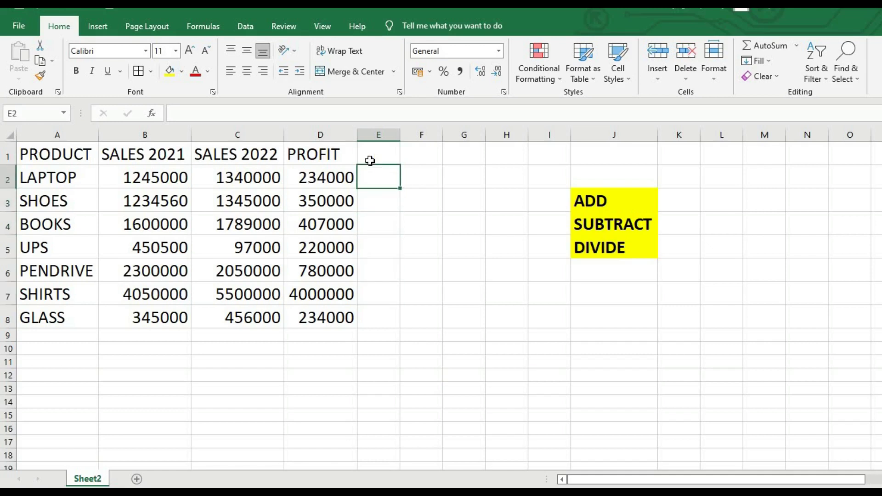
pyautogui.click(370, 160)
pyautogui.click(368, 179)
pyautogui.click(368, 207)
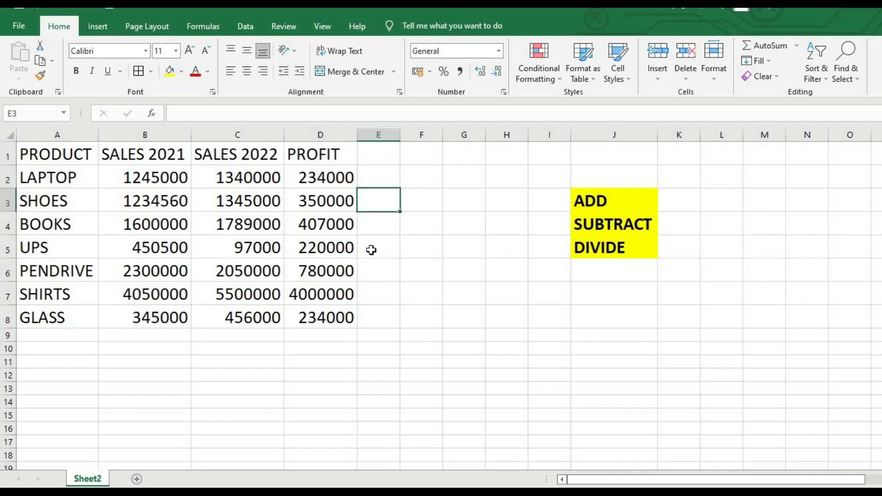
pyautogui.click(370, 249)
pyautogui.click(371, 289)
pyautogui.click(372, 324)
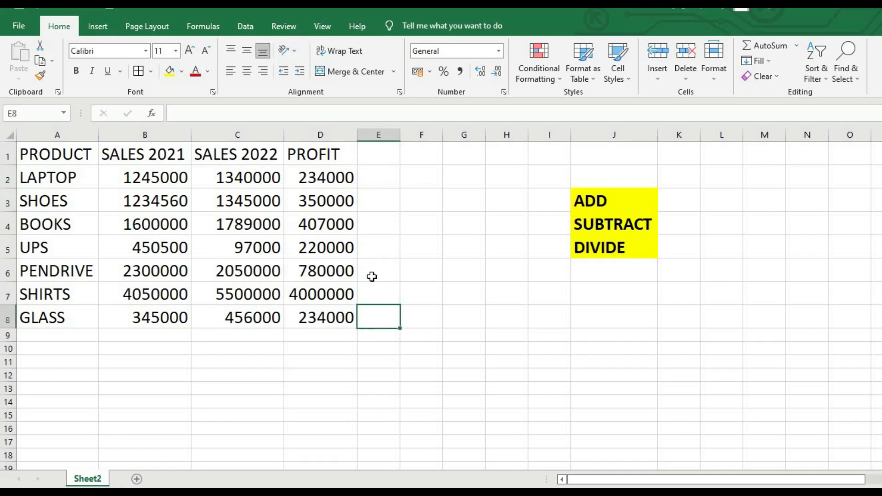
pyautogui.click(372, 275)
pyautogui.click(371, 239)
pyautogui.click(370, 216)
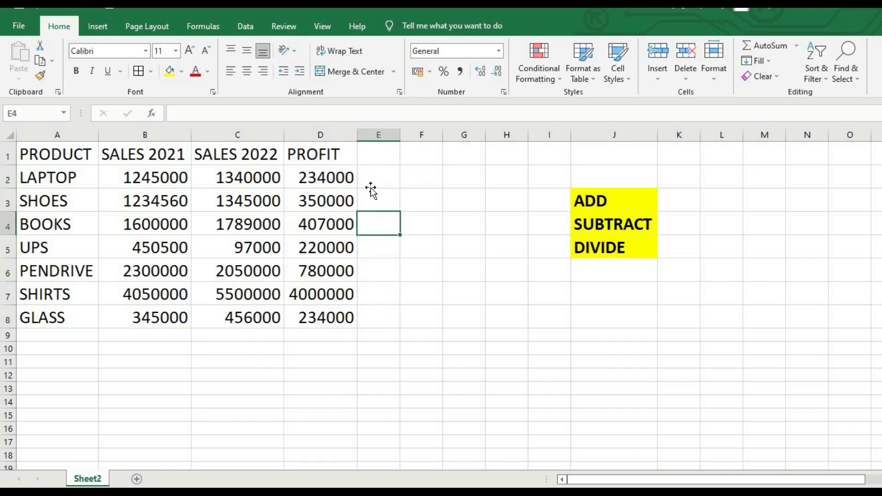
pyautogui.click(368, 177)
pyautogui.click(367, 159)
pyautogui.click(367, 182)
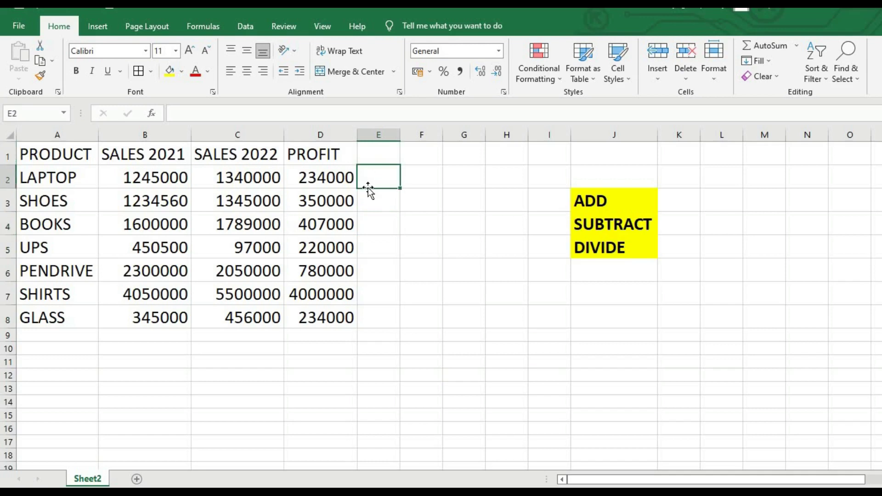
pyautogui.click(367, 201)
pyautogui.click(367, 224)
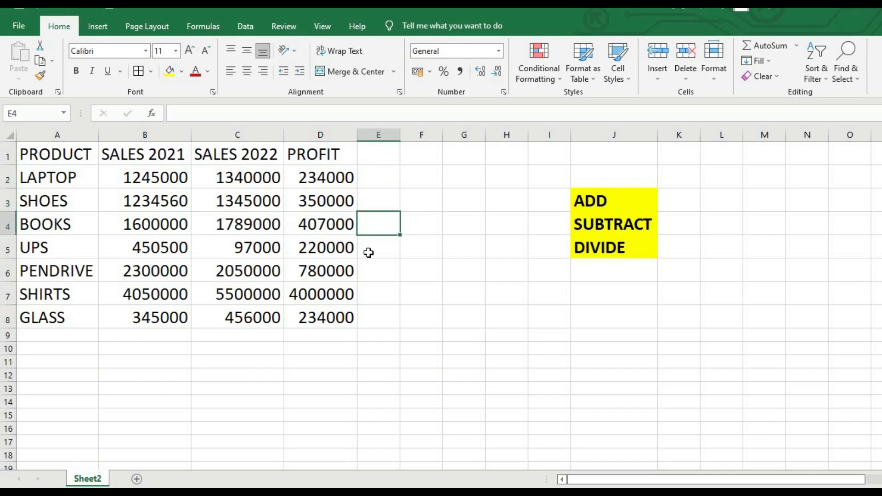
pyautogui.click(369, 248)
pyautogui.click(370, 275)
pyautogui.click(371, 299)
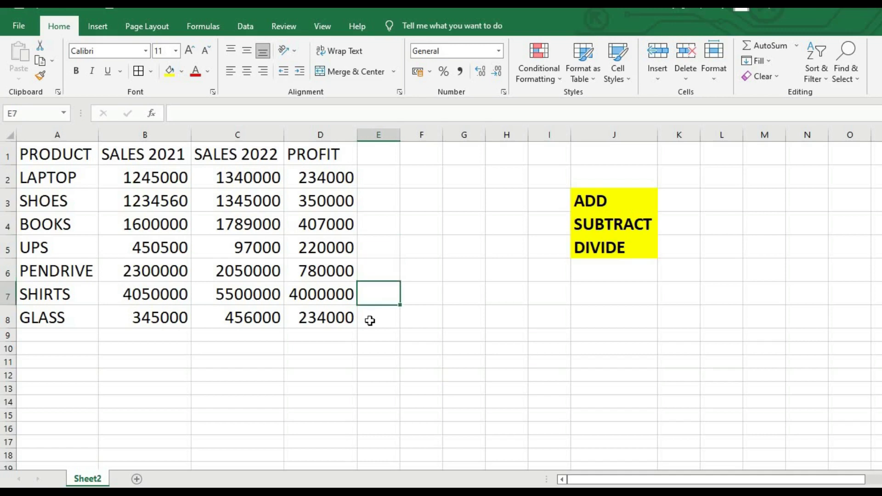
pyautogui.click(370, 319)
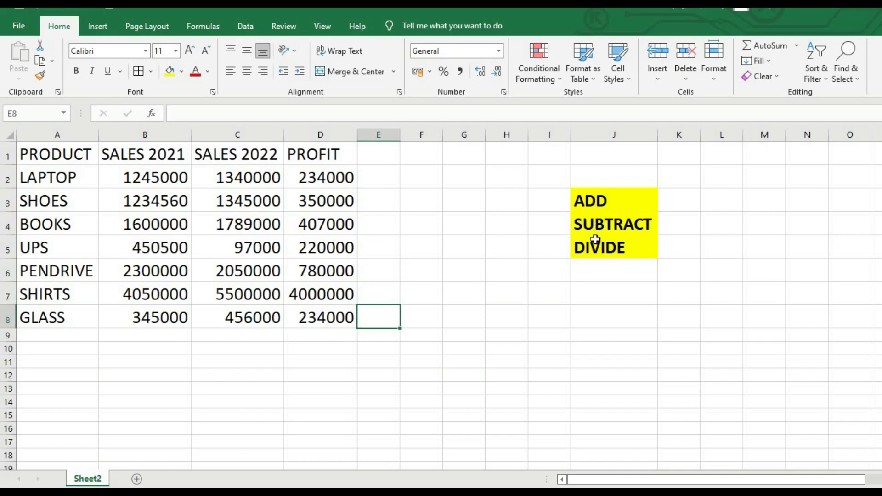
# - Load the product sales range A1:D8 into Power Query Editor as a table with headers
pyautogui.click(379, 218)
pyautogui.click(244, 205)
pyautogui.click(118, 182)
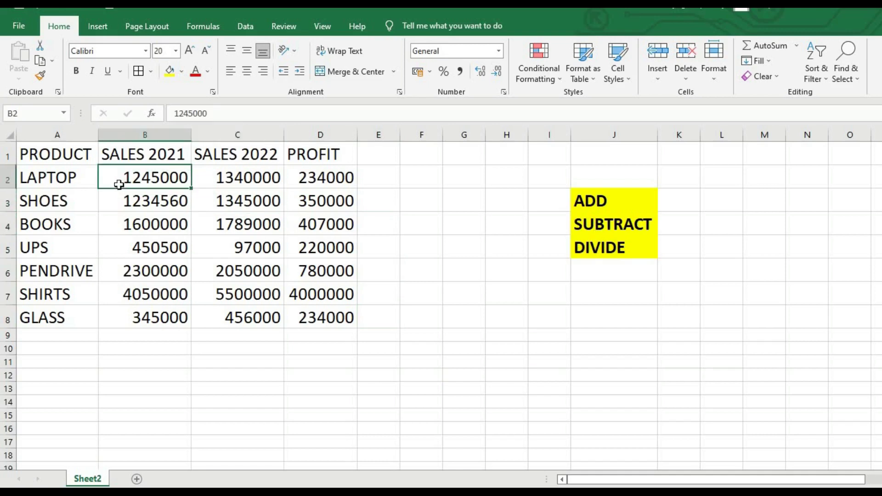
pyautogui.click(74, 157)
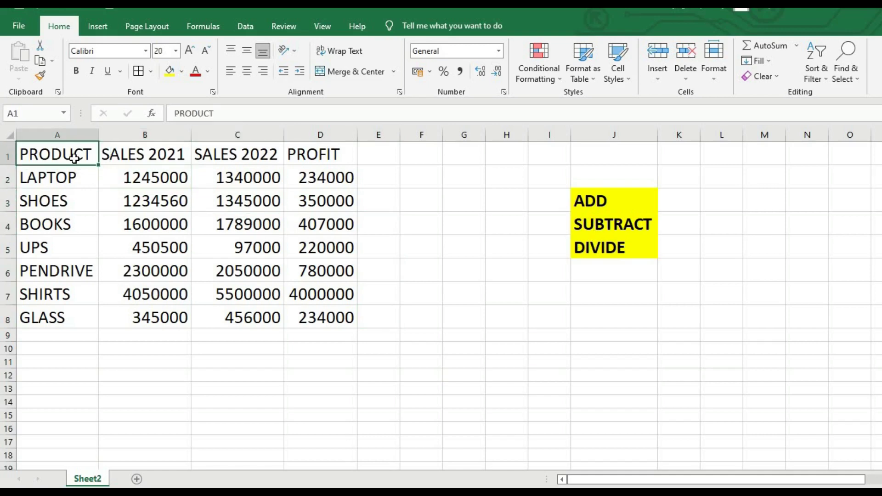
pyautogui.click(249, 29)
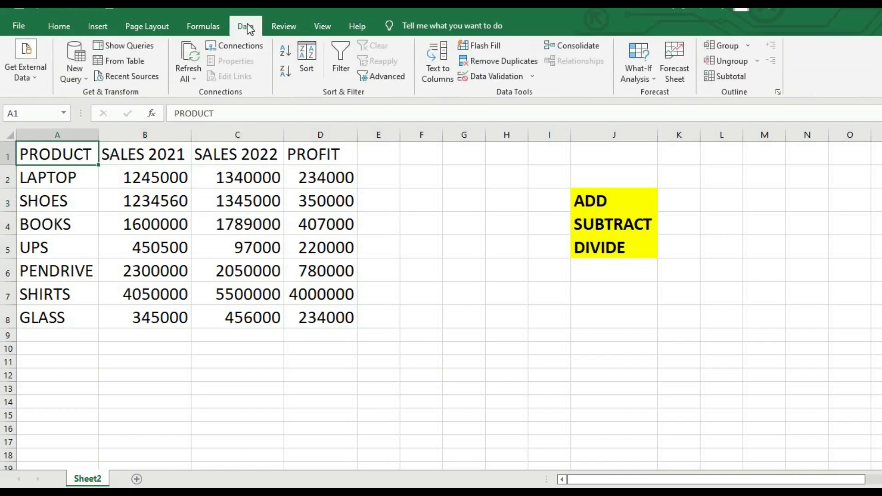
pyautogui.click(140, 63)
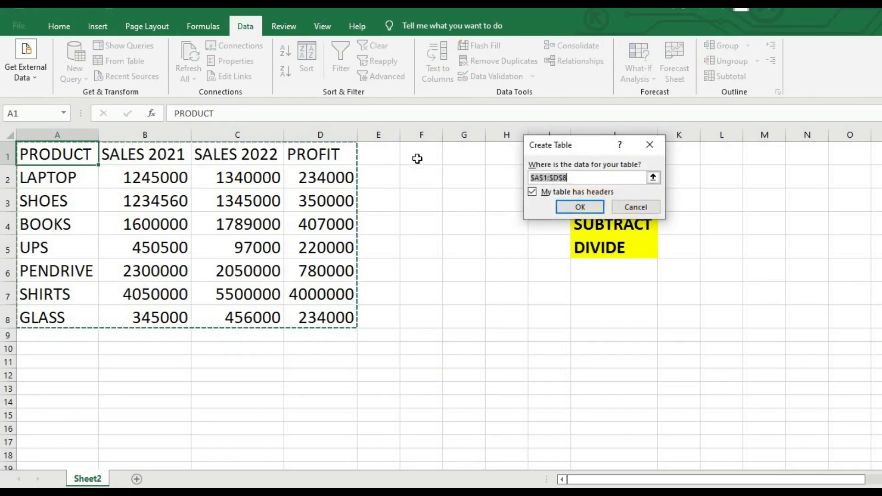
pyautogui.click(579, 207)
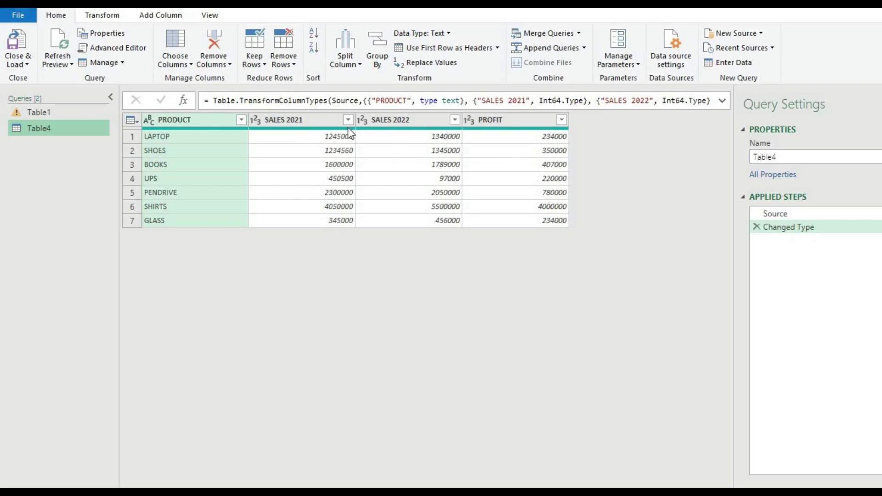
# - Add a column that sums the SALES 2021 and SALES 2022 values of each product
pyautogui.moveTo(330, 128)
pyautogui.click(175, 19)
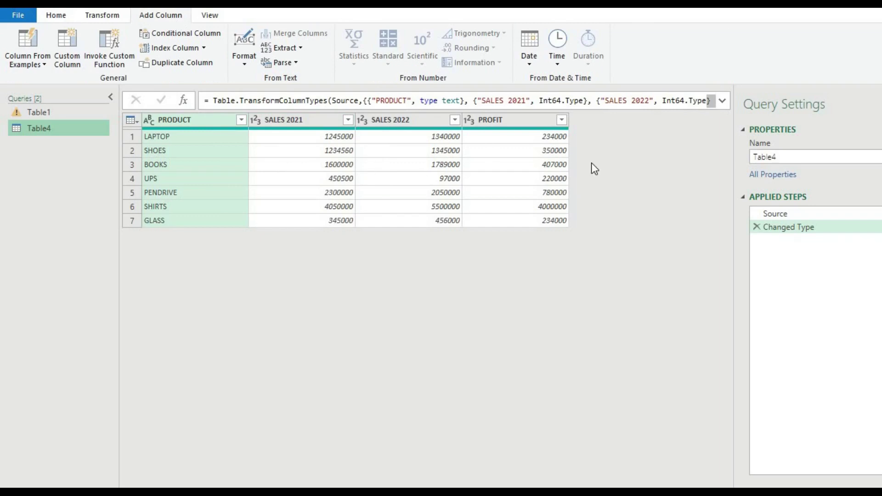
pyautogui.click(311, 127)
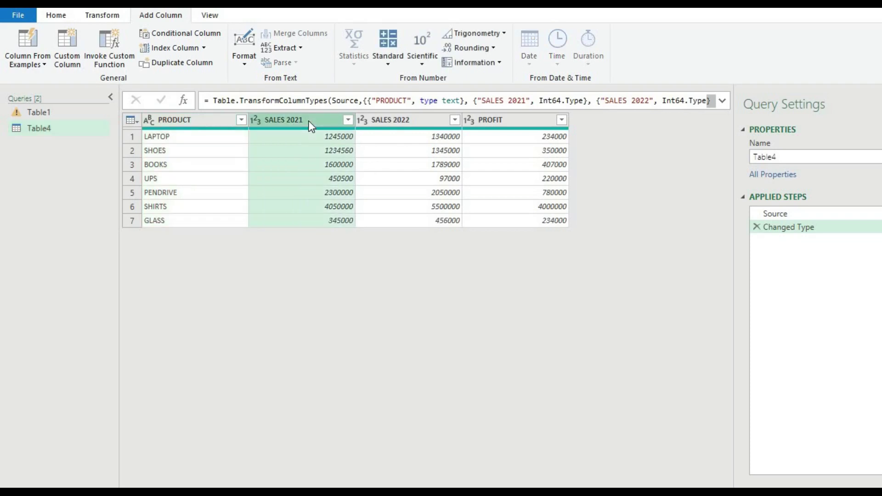
pyautogui.keyDown('ctrl'); pyautogui.click(387, 121); pyautogui.keyUp('ctrl')
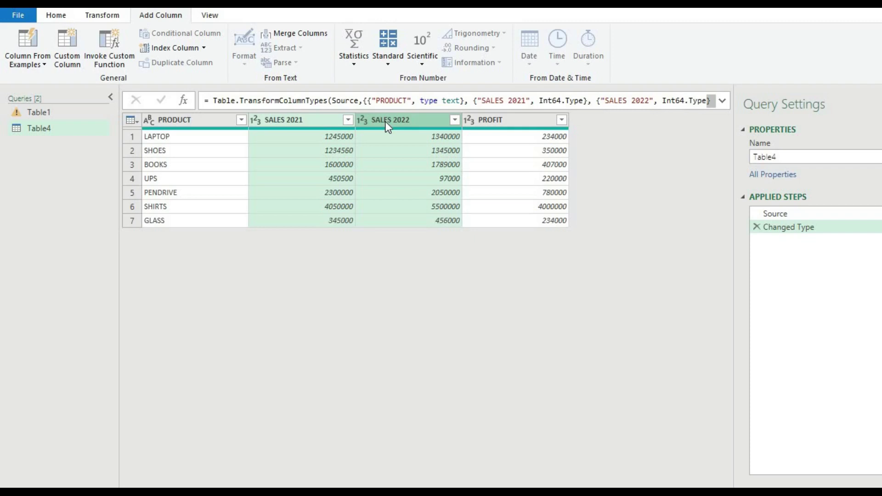
pyautogui.click(386, 66)
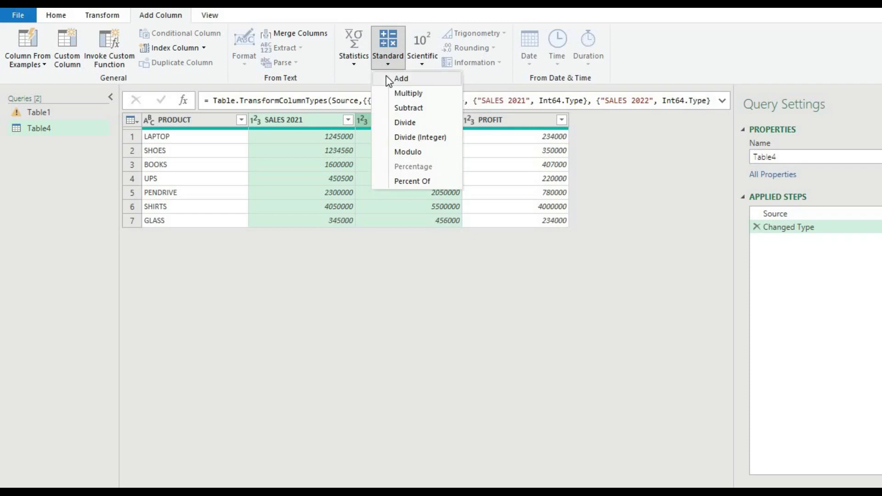
pyautogui.click(395, 79)
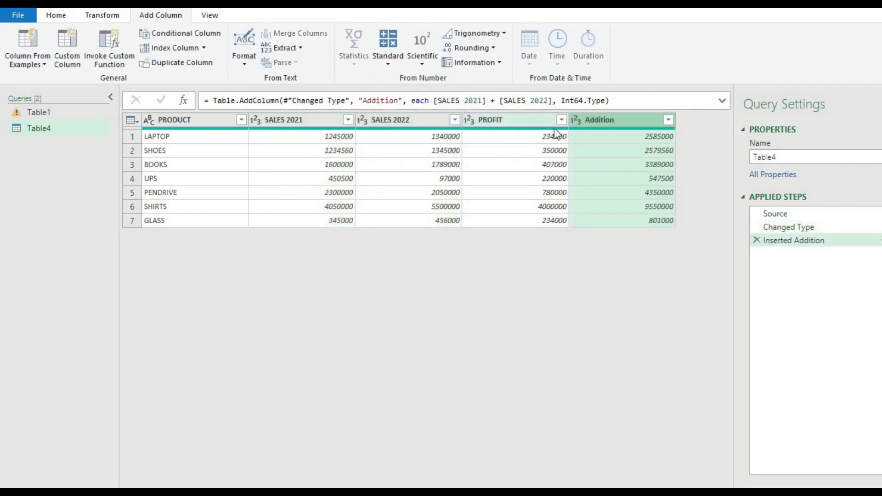
# - Rename the Addition column as TOTAL SALES
pyautogui.doubleClick(612, 117)
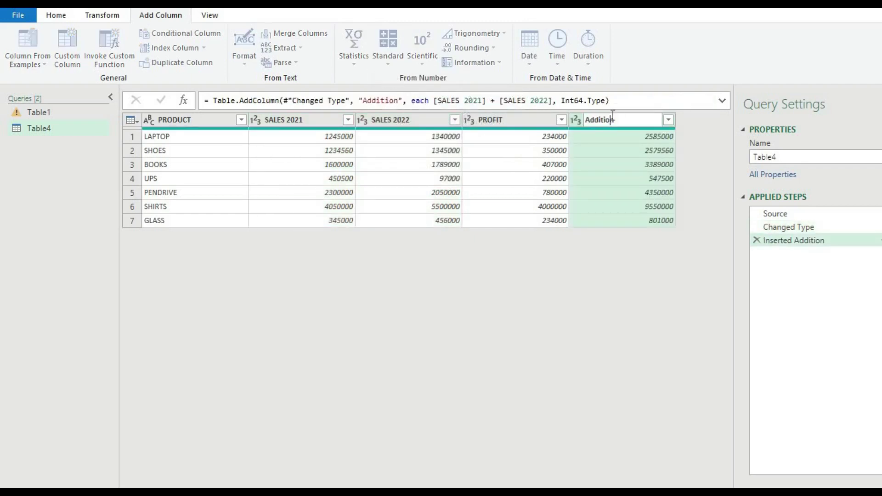
pyautogui.doubleClick(612, 116)
pyautogui.write('TOTAL SALES')
pyautogui.press('Return')
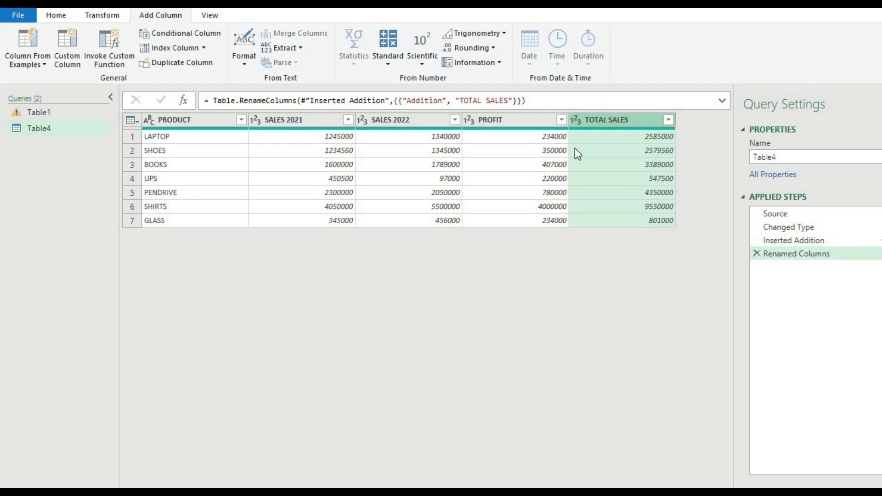
# - Compare the PROFIT values with the TOTAL SALES column to determine which columns the subtraction needs
pyautogui.click(525, 124)
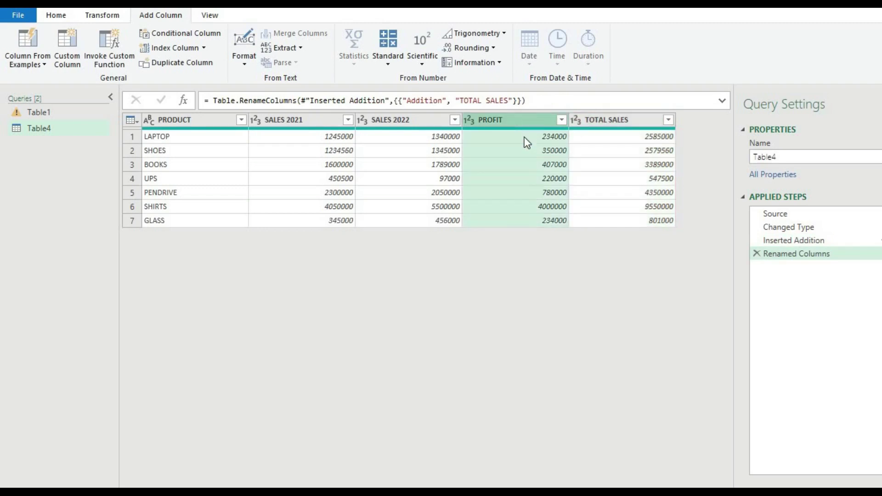
pyautogui.click(524, 137)
pyautogui.click(524, 164)
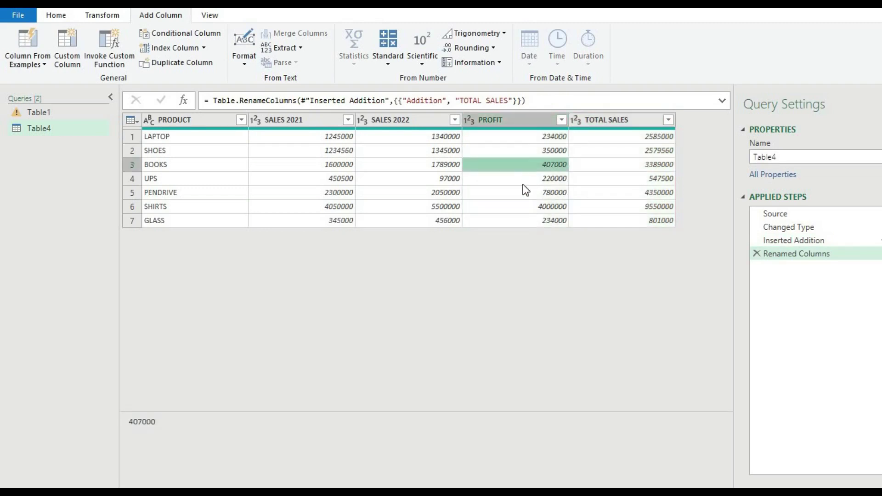
pyautogui.click(524, 178)
pyautogui.click(523, 205)
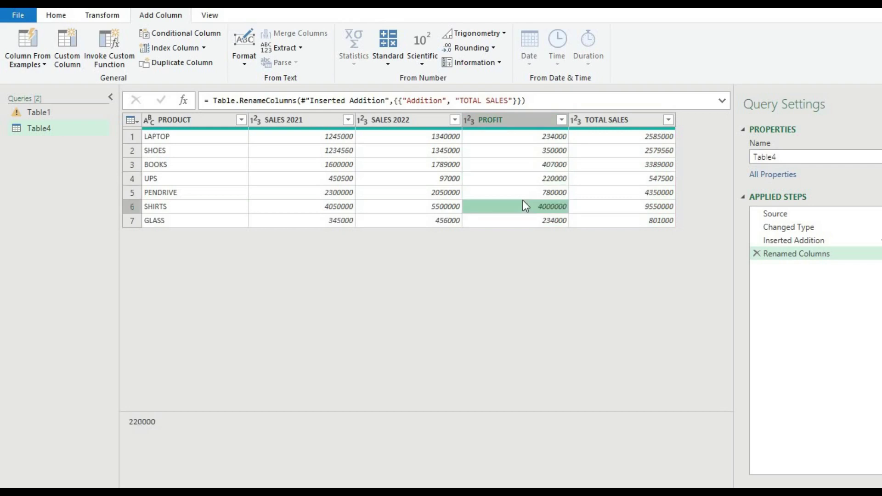
pyautogui.click(602, 123)
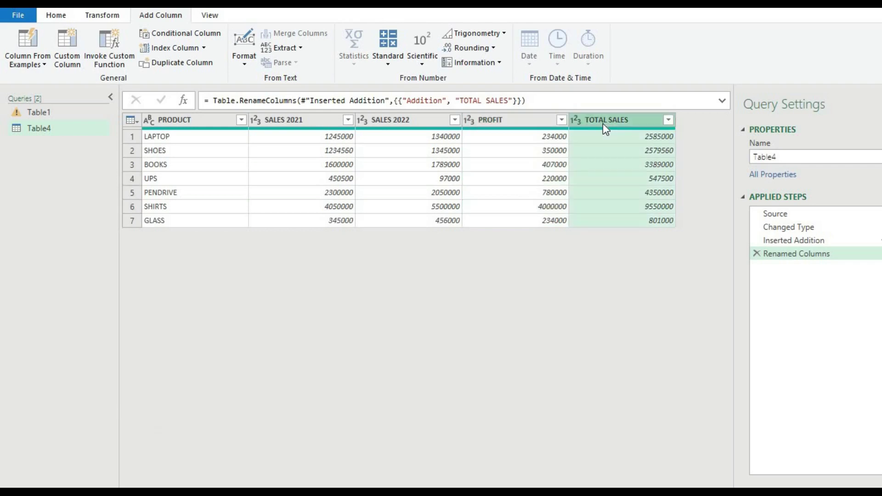
pyautogui.click(539, 124)
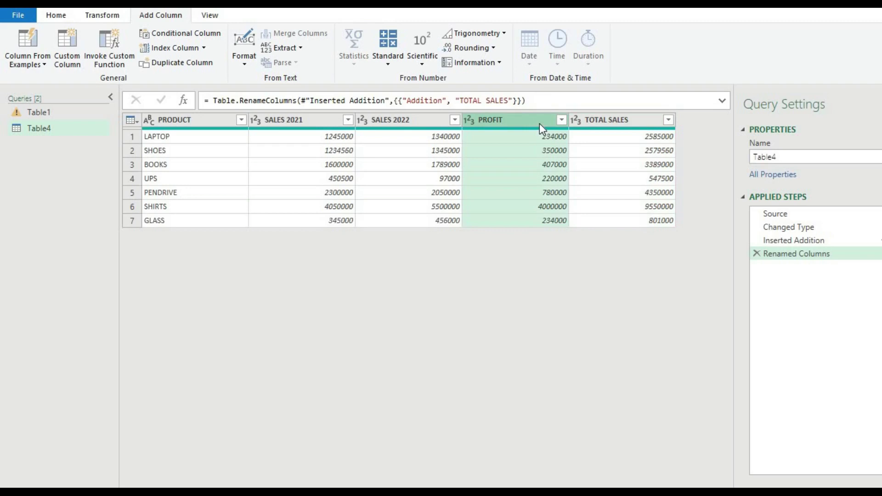
pyautogui.click(592, 122)
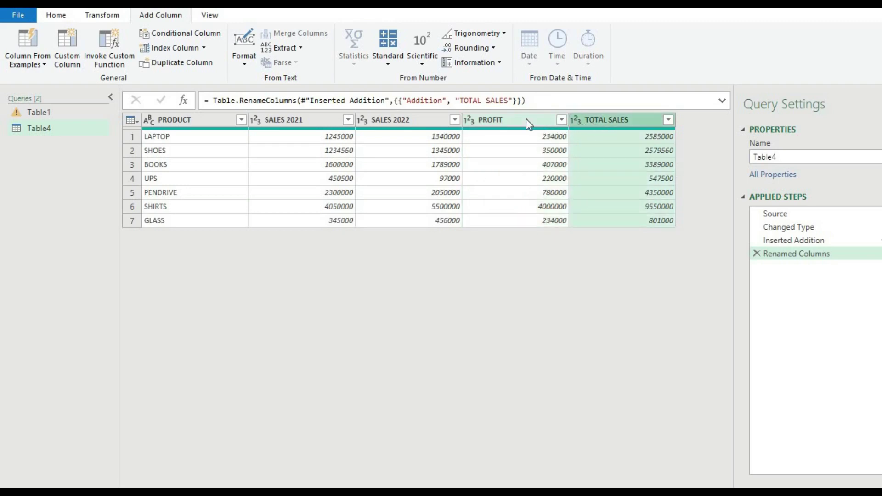
pyautogui.click(525, 119)
pyautogui.click(576, 120)
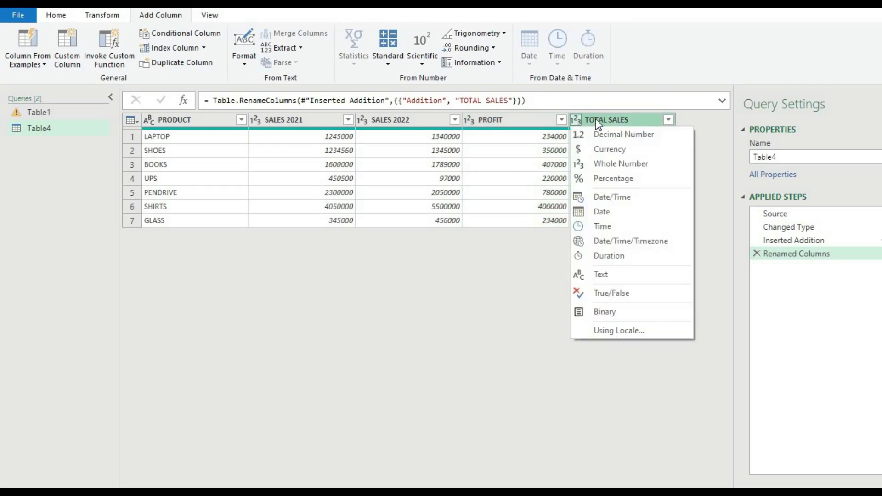
# - Add a column subtracting the PROFIT column's values from TOTAL SALES
pyautogui.click(596, 120)
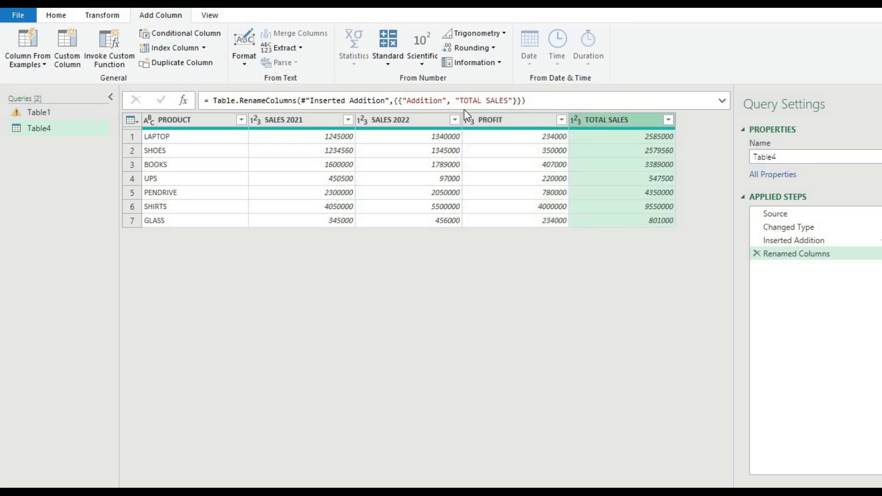
pyautogui.click(381, 61)
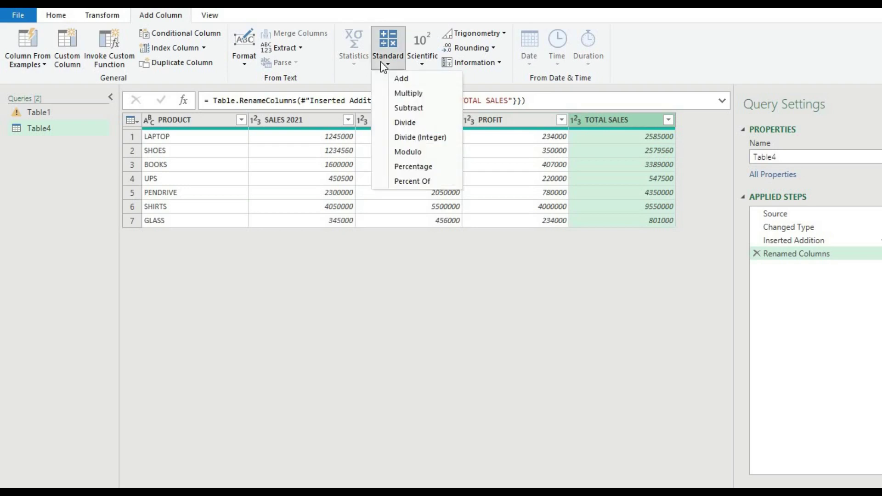
pyautogui.click(395, 111)
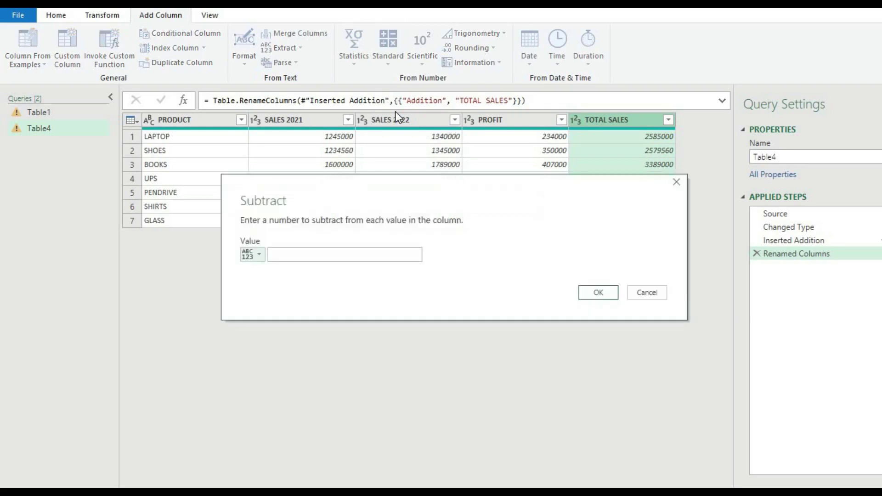
pyautogui.click(283, 251)
pyautogui.click(260, 255)
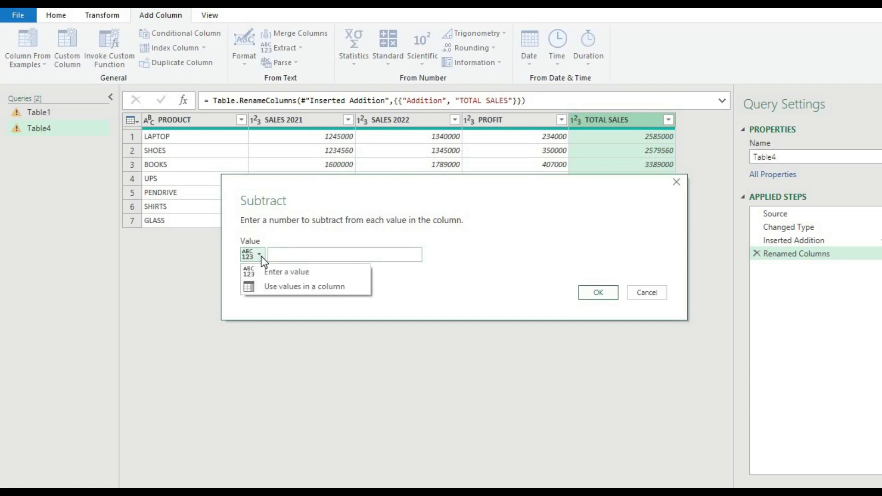
pyautogui.click(277, 288)
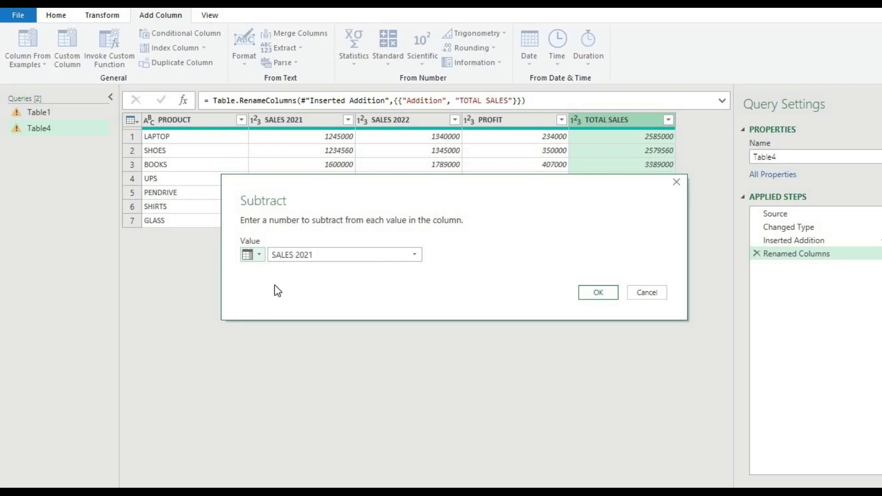
pyautogui.click(394, 257)
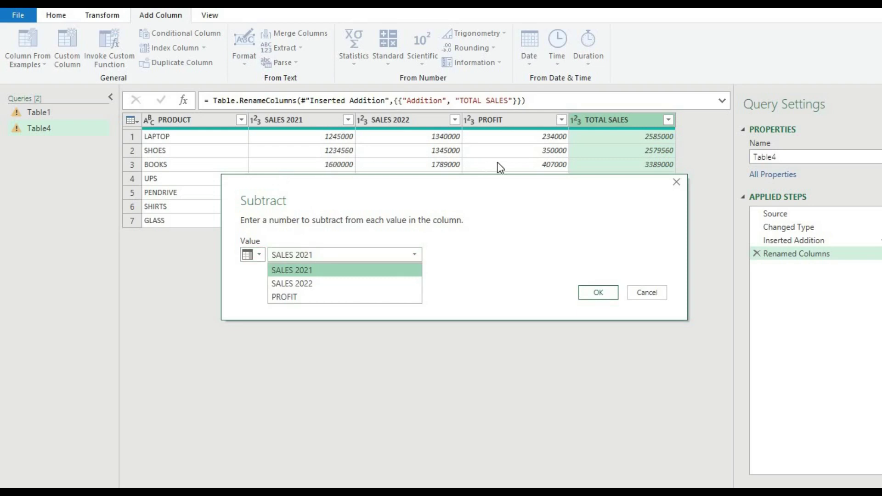
pyautogui.click(315, 292)
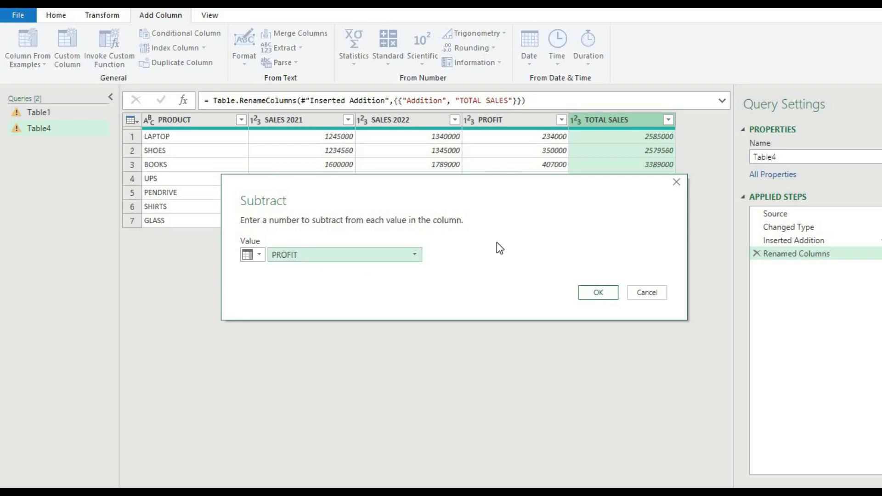
pyautogui.click(587, 293)
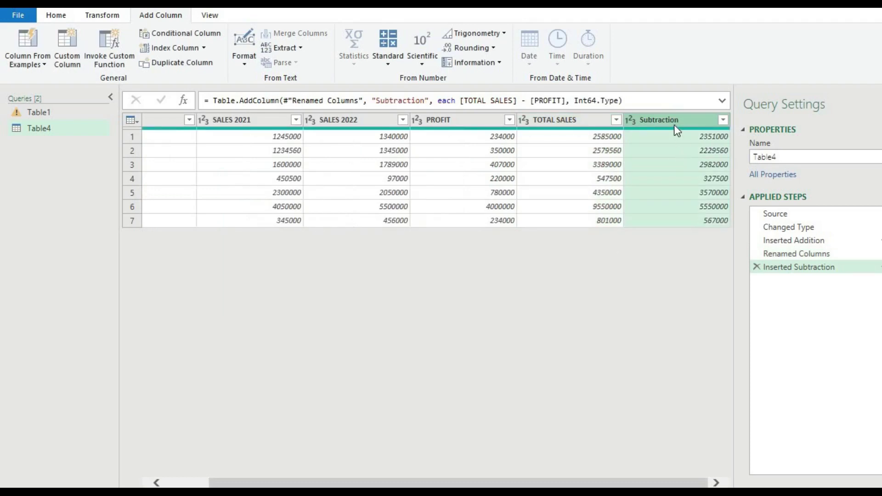
# - Rename the Subtraction column as COST
pyautogui.doubleClick(674, 122)
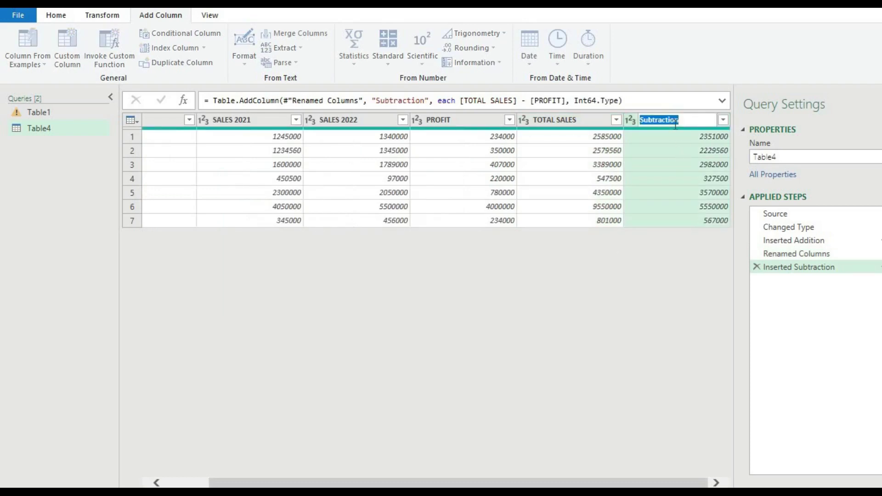
pyautogui.write('COST')
pyautogui.click(673, 146)
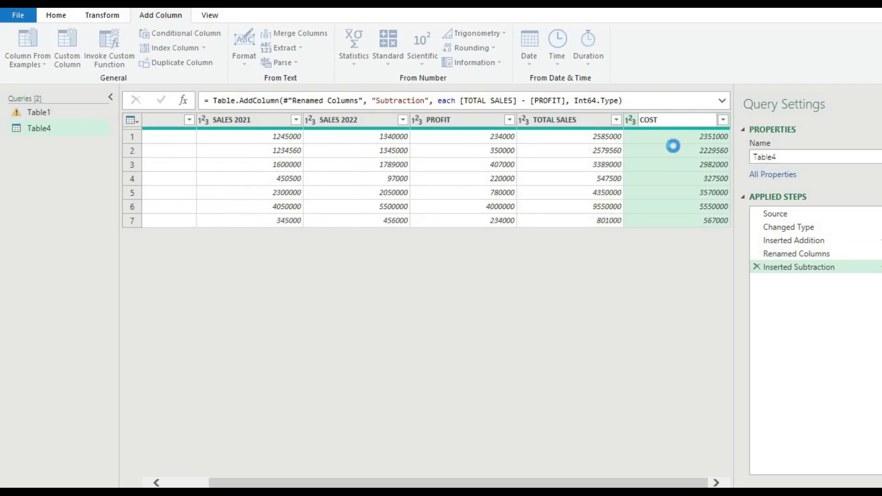
# - Add a column dividing the PROFIT values by the values in the TOTAL SALES column
pyautogui.click(571, 142)
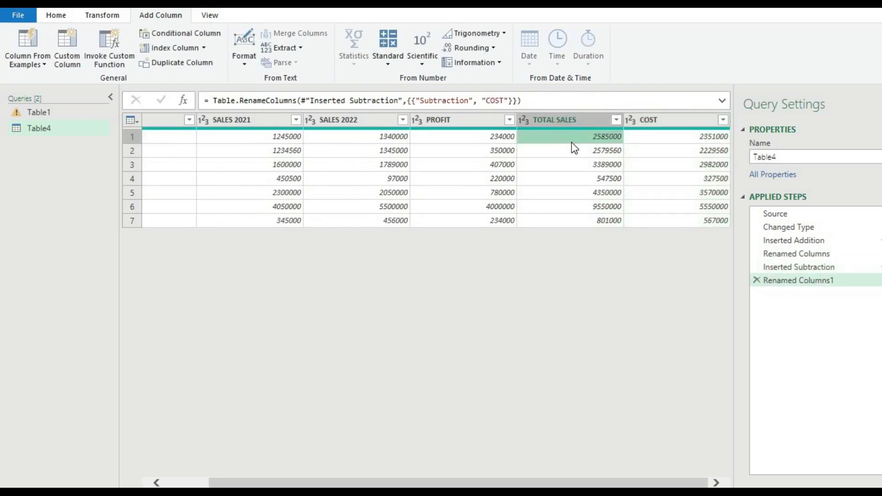
pyautogui.click(476, 152)
pyautogui.click(451, 137)
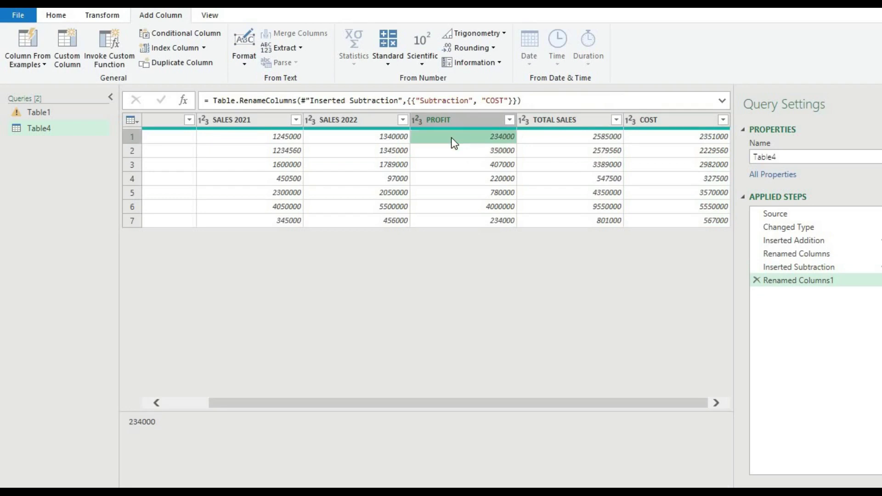
pyautogui.click(457, 120)
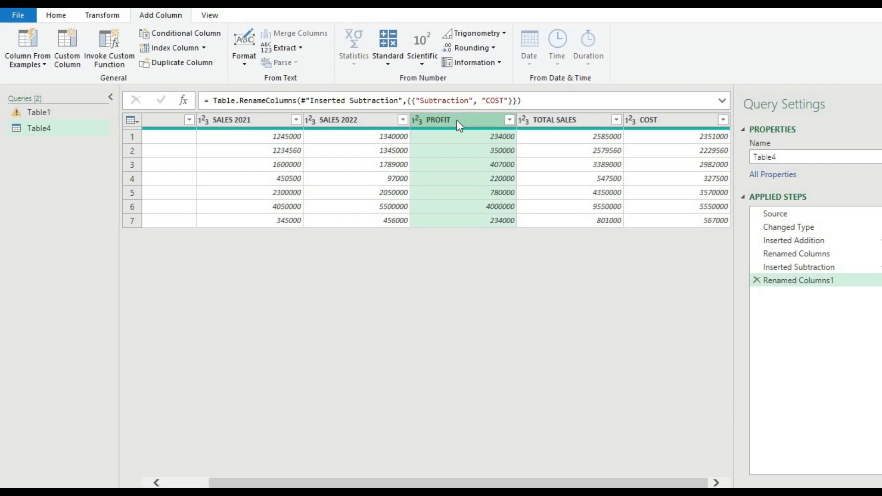
pyautogui.click(393, 68)
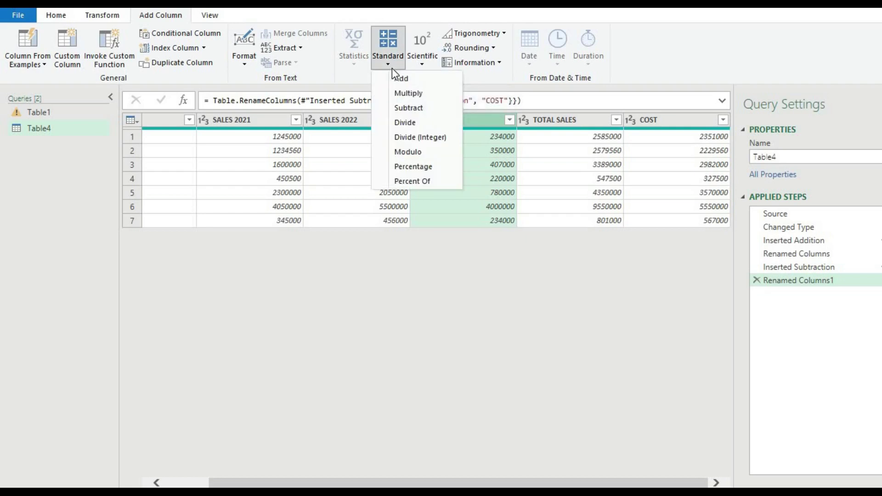
pyautogui.click(398, 122)
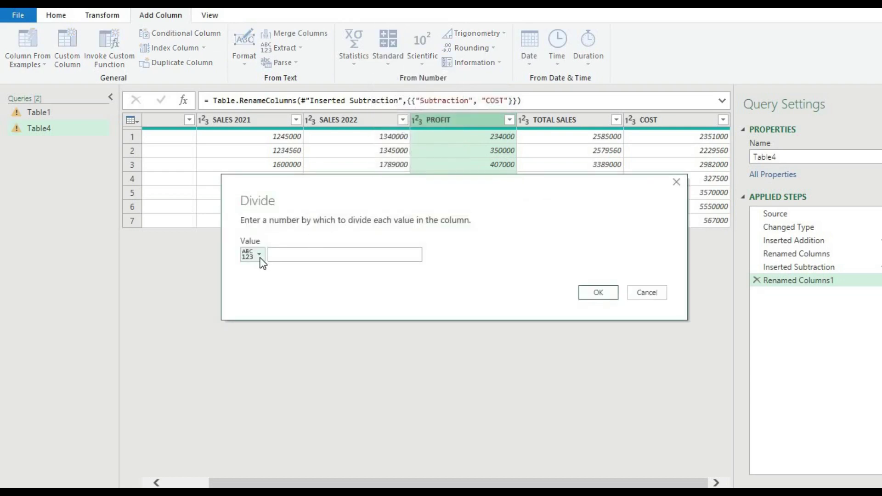
pyautogui.click(262, 259)
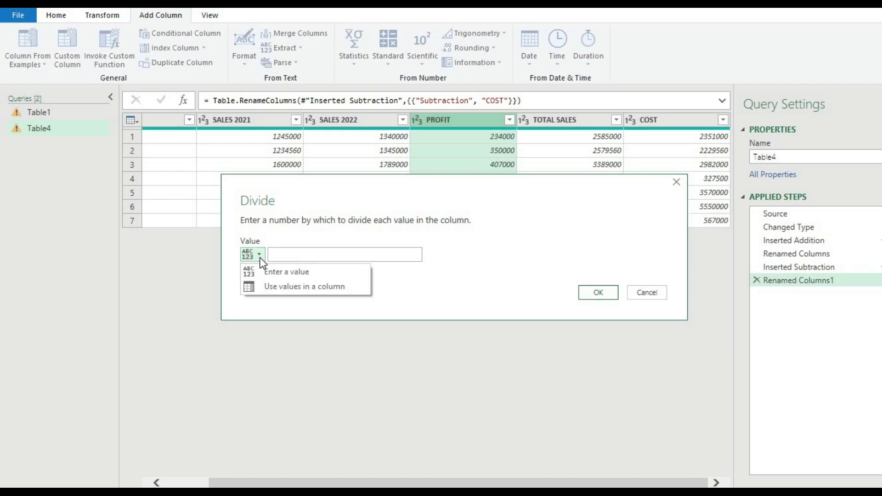
pyautogui.click(276, 284)
pyautogui.click(326, 259)
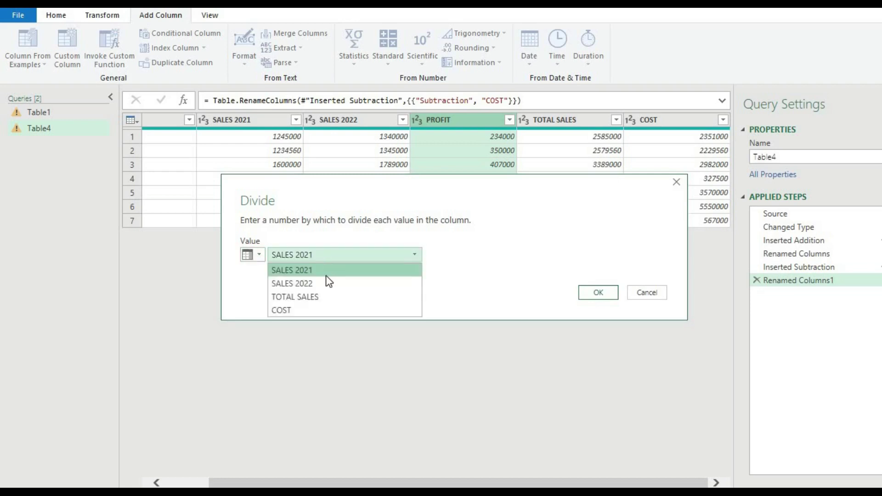
pyautogui.click(324, 297)
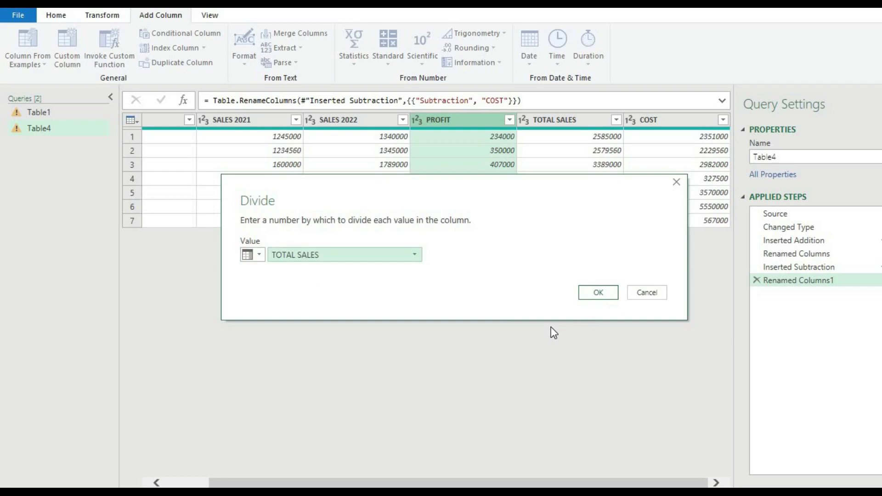
pyautogui.click(601, 299)
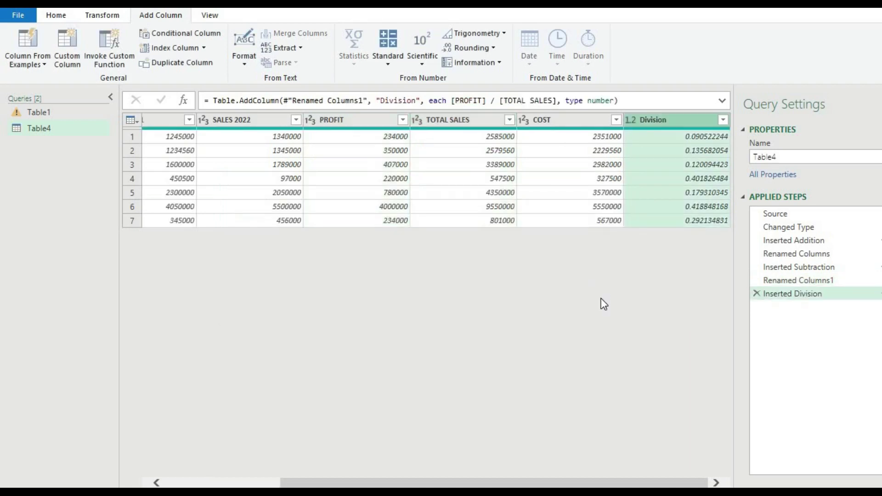
# - Rename the Division column as PROFIT RATIO and set its data type to Percentage
pyautogui.click(646, 141)
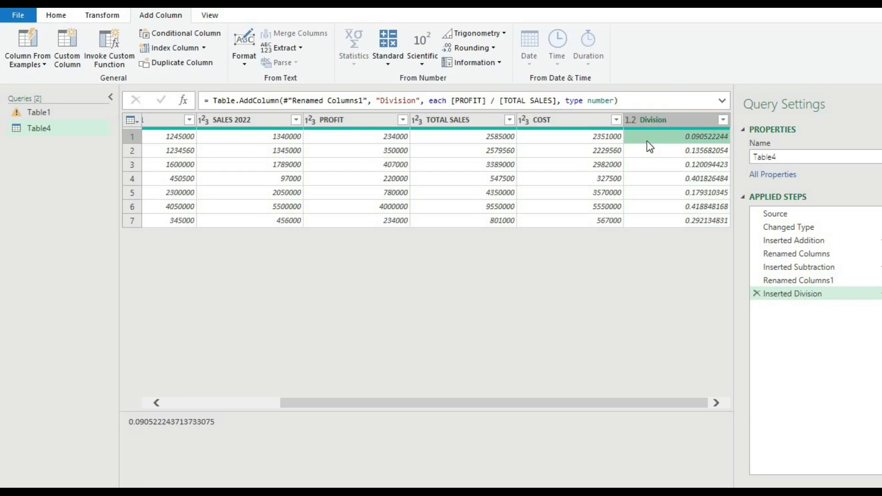
pyautogui.click(648, 122)
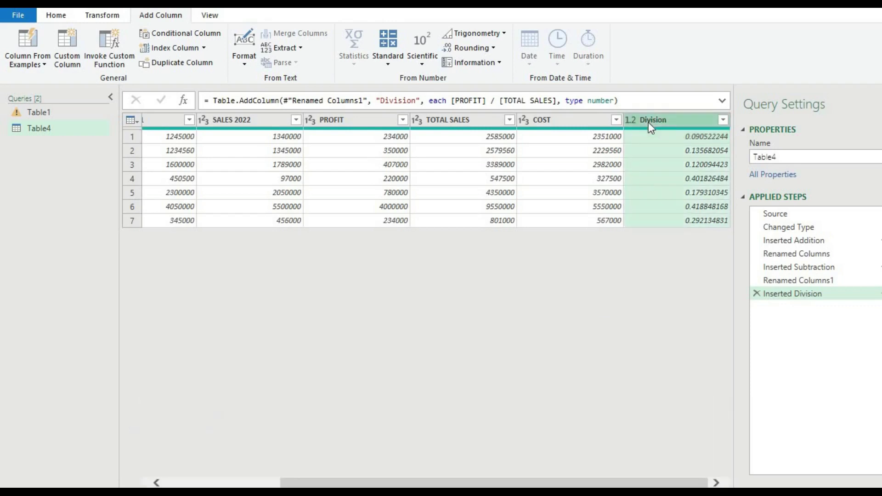
pyautogui.doubleClick(649, 122)
pyautogui.write('PR')
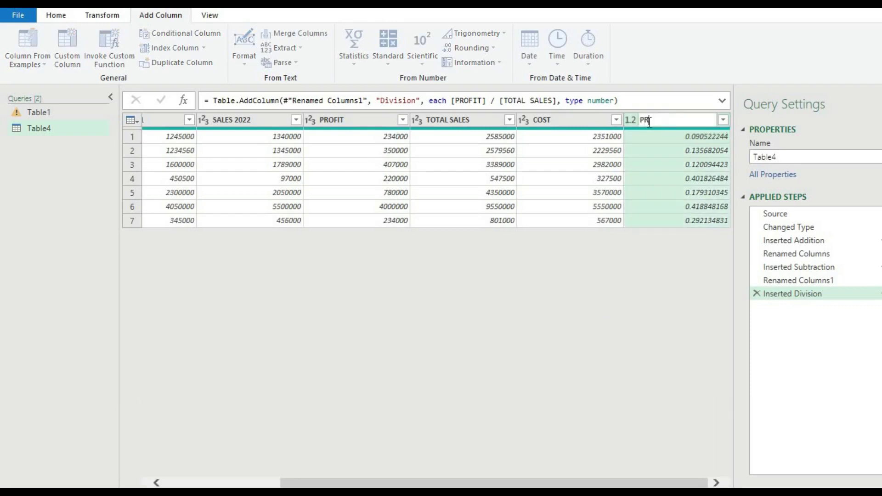
pyautogui.write('OFIT RATIO')
pyautogui.press('Return')
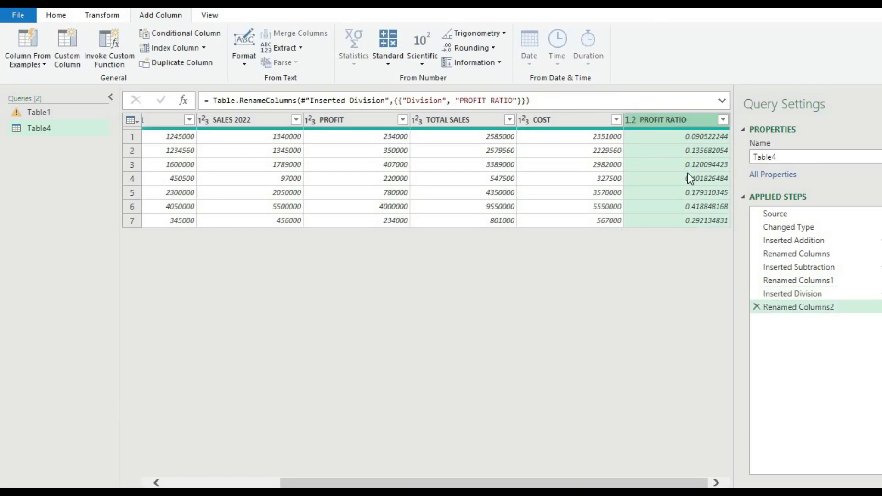
pyautogui.click(635, 120)
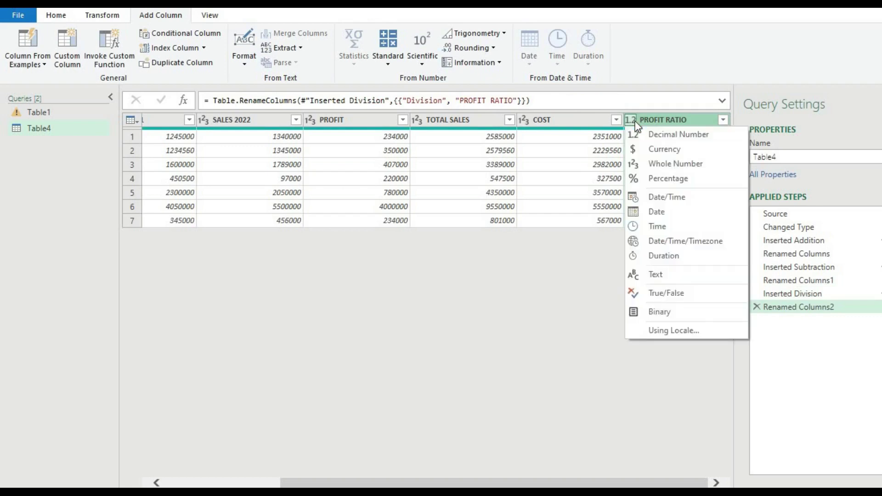
pyautogui.click(646, 178)
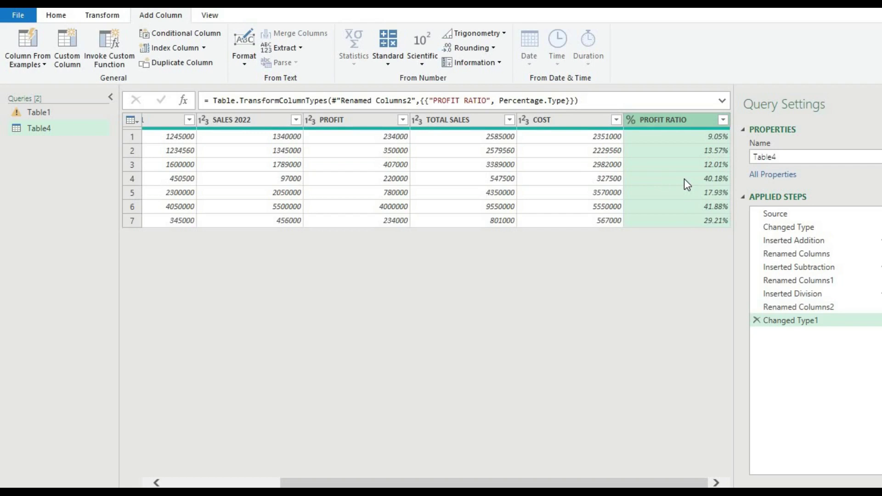
# - Rename the Table4 query as DETAIL OF SALES
pyautogui.click(784, 156)
pyautogui.doubleClick(784, 157)
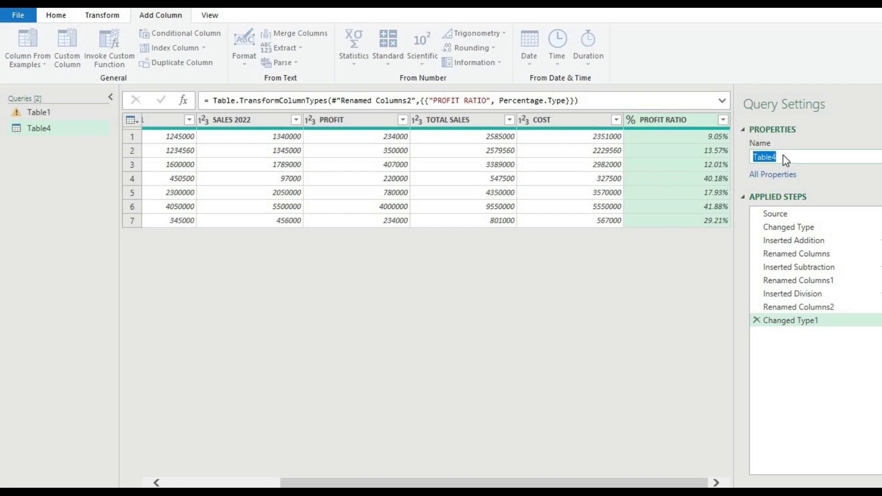
pyautogui.write('DE')
pyautogui.write('TAIL OF SALES')
pyautogui.press('Return')
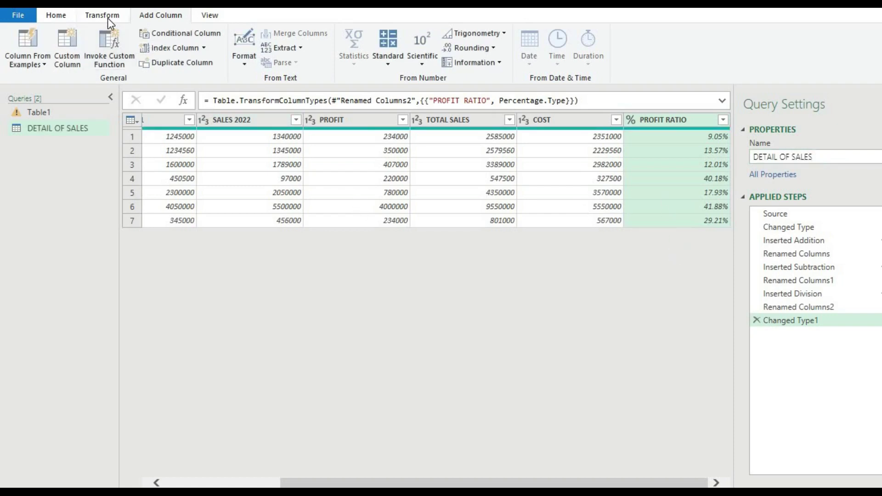
# - Bring up the Close & Load options to load the DETAIL OF SALES query into the workbook
pyautogui.click(58, 17)
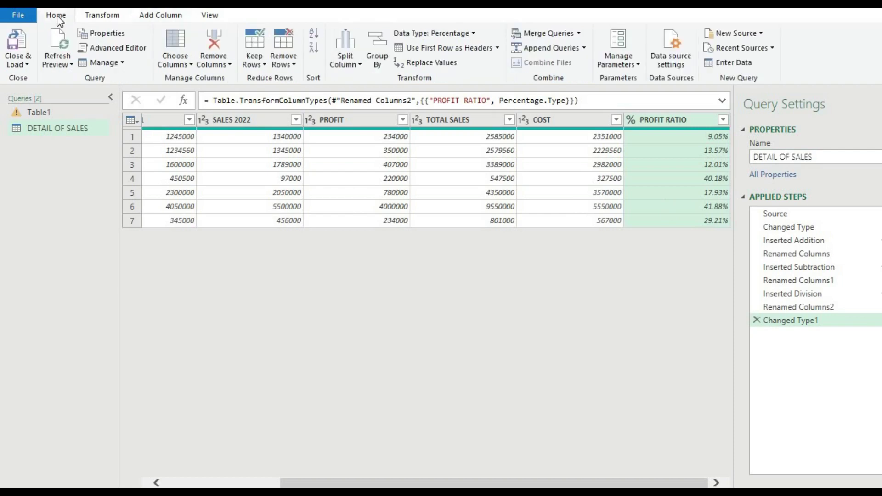
pyautogui.click(32, 63)
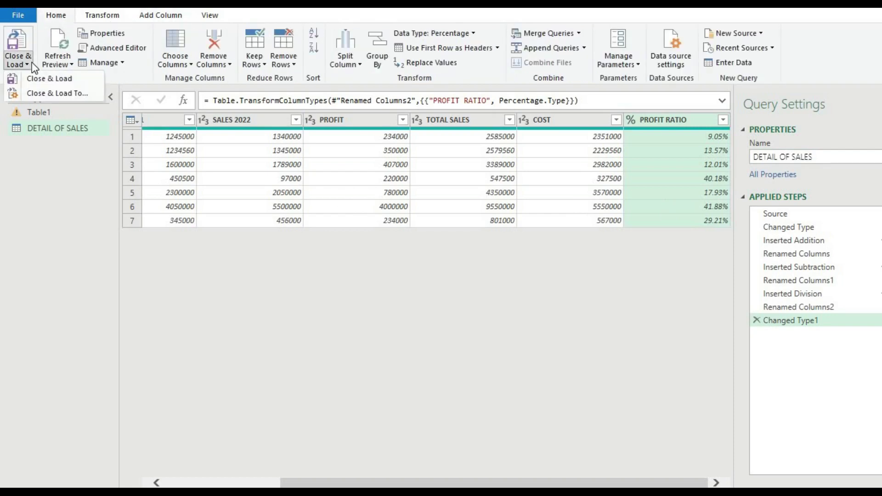